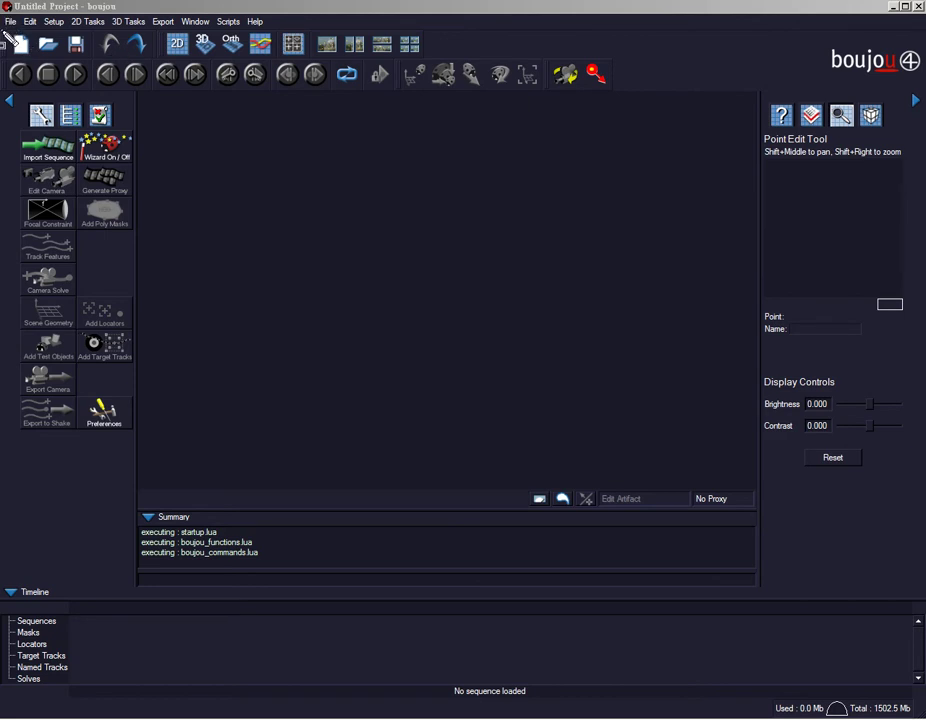
# Draw red boxes around the toolbar, right panel, left Toolbox, viewport, viewport strip, Summary and Timeline.
pyautogui.moveTo(10, 28)
pyautogui.mouseDown()
pyautogui.moveTo(293, 91)
pyautogui.moveTo(652, 90)
pyautogui.mouseUp()
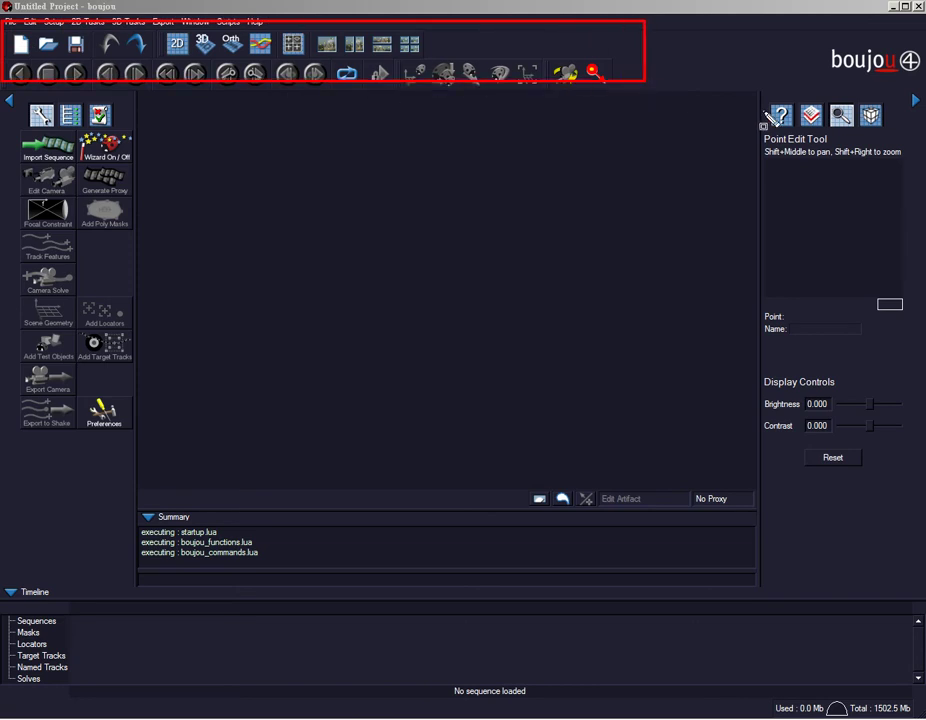
pyautogui.moveTo(769, 98)
pyautogui.mouseDown()
pyautogui.moveTo(837, 320)
pyautogui.moveTo(920, 501)
pyautogui.moveTo(921, 552)
pyautogui.mouseUp()
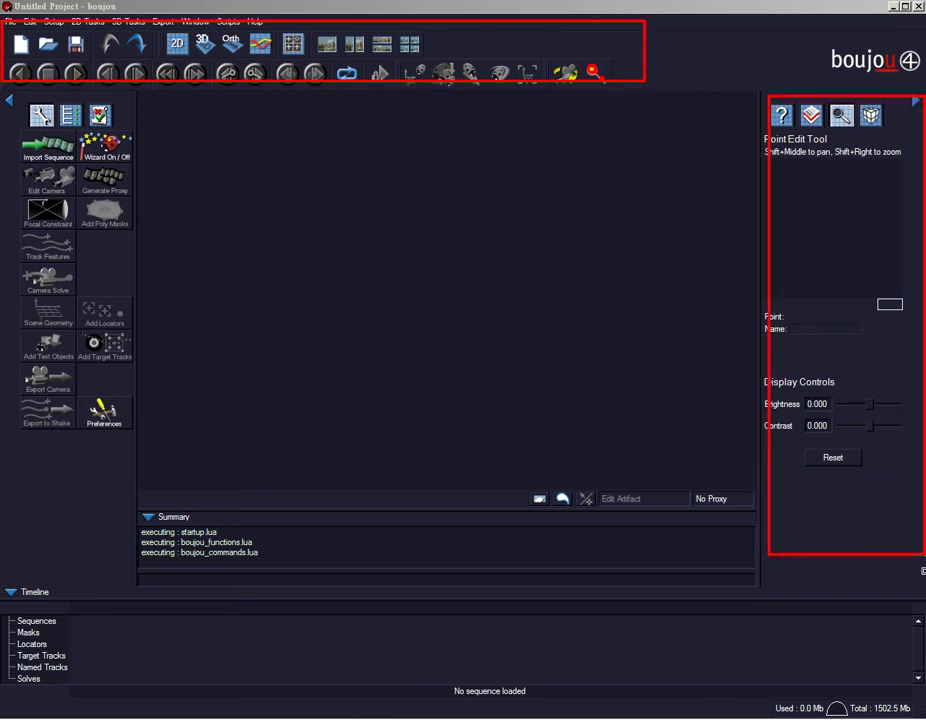
pyautogui.moveTo(3, 96)
pyautogui.mouseDown()
pyautogui.moveTo(130, 411)
pyautogui.moveTo(126, 572)
pyautogui.mouseUp()
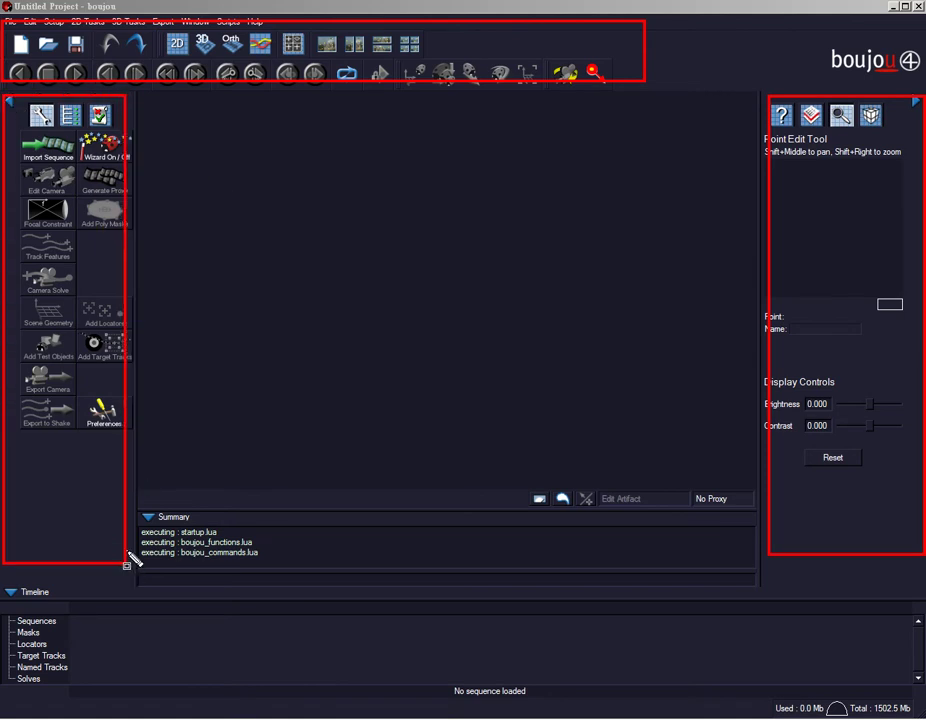
pyautogui.moveTo(141, 96)
pyautogui.mouseDown()
pyautogui.moveTo(515, 510)
pyautogui.moveTo(748, 482)
pyautogui.mouseUp()
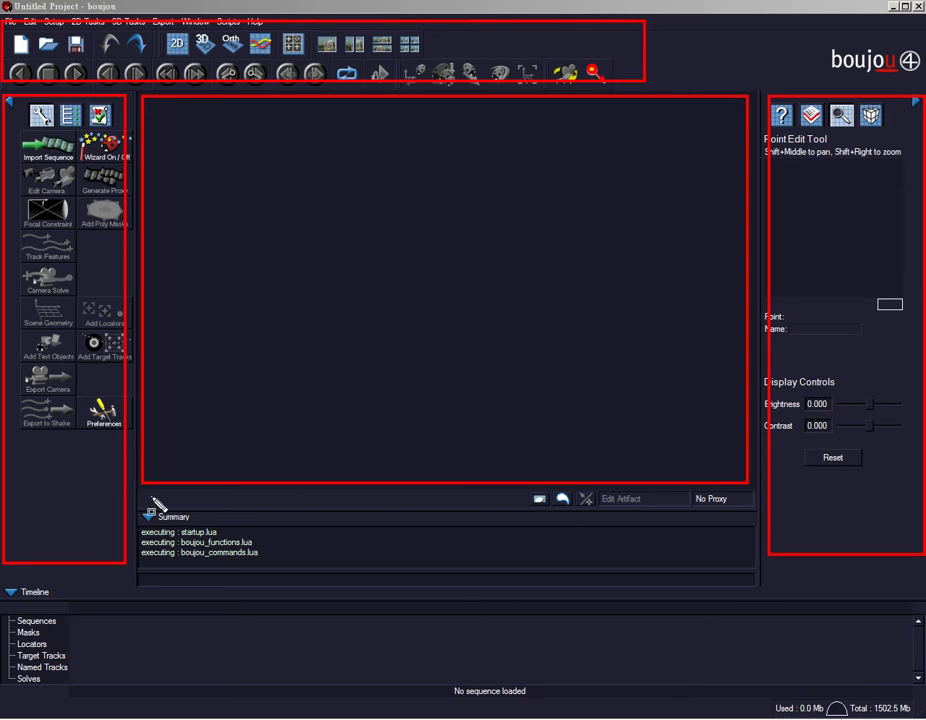
pyautogui.moveTo(146, 492); pyautogui.dragTo(751, 508)
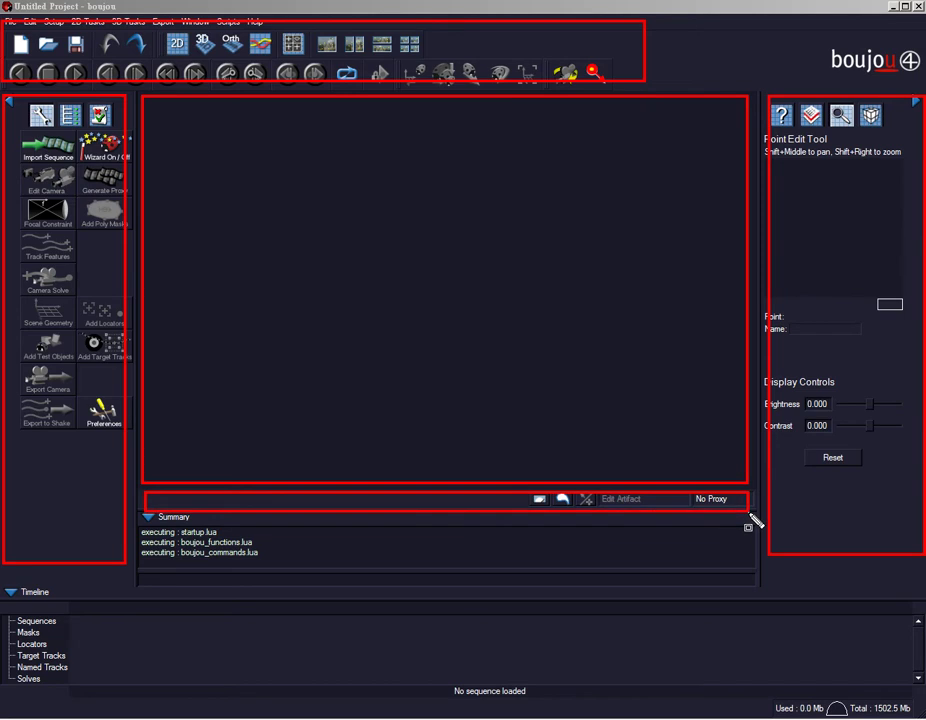
pyautogui.moveTo(138, 513)
pyautogui.mouseDown()
pyautogui.moveTo(186, 568)
pyautogui.moveTo(661, 589)
pyautogui.moveTo(756, 576)
pyautogui.mouseUp()
pyautogui.moveTo(4, 597)
pyautogui.mouseDown()
pyautogui.moveTo(138, 671)
pyautogui.moveTo(920, 687)
pyautogui.mouseUp()
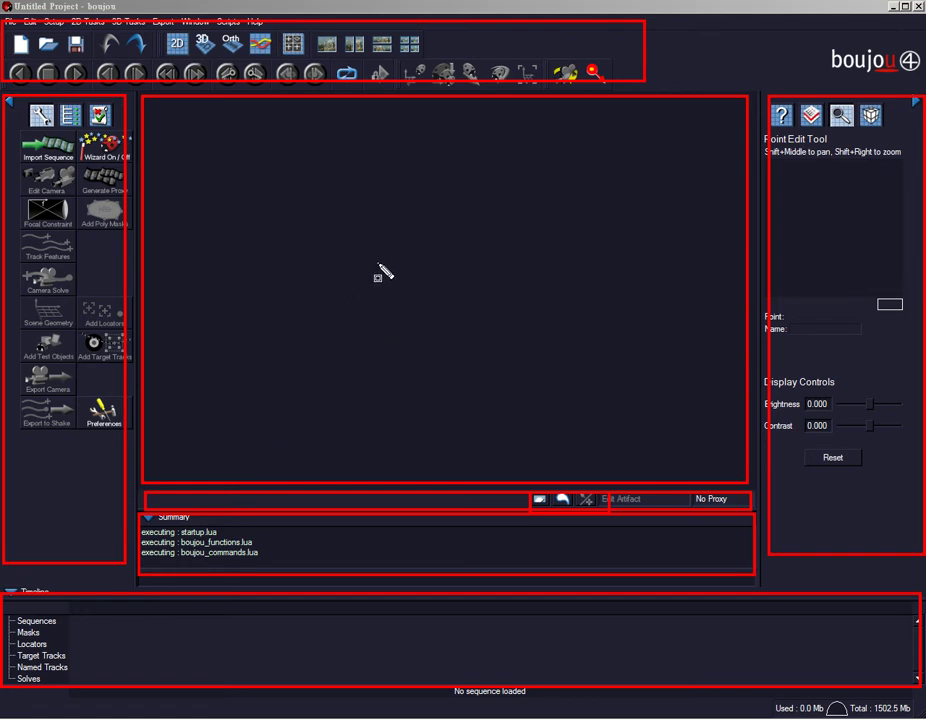
# Switch the left panel to the project tree listing Image sequence, Proxies, Camera through Meshes.
pyautogui.click(70, 115)
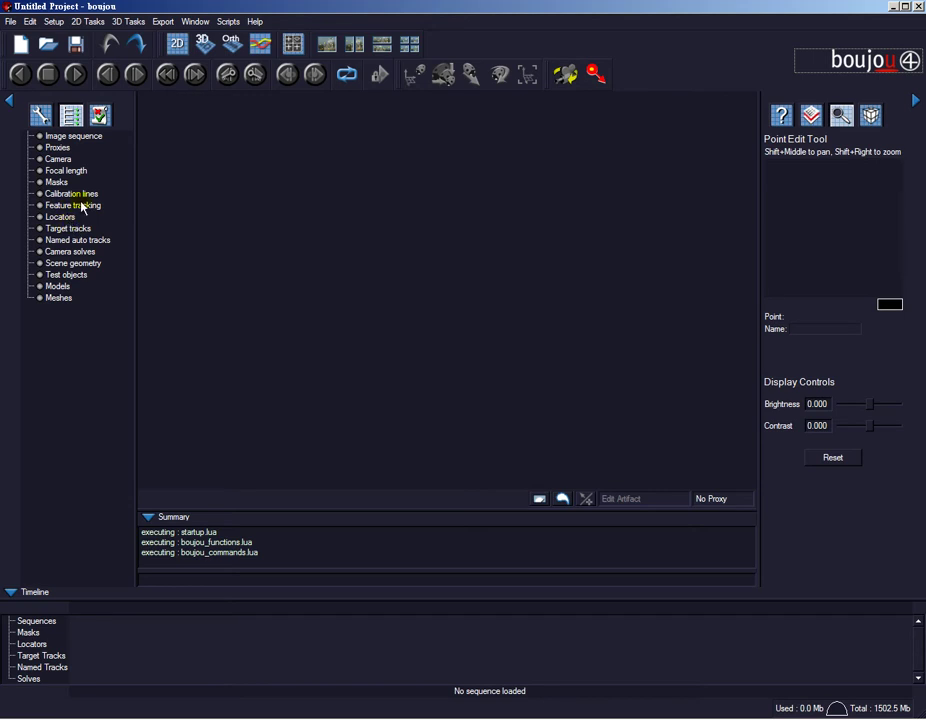
# Glance at the empty checklist, then bring the left panel back to the Toolbox task tools.
pyautogui.click(101, 118)
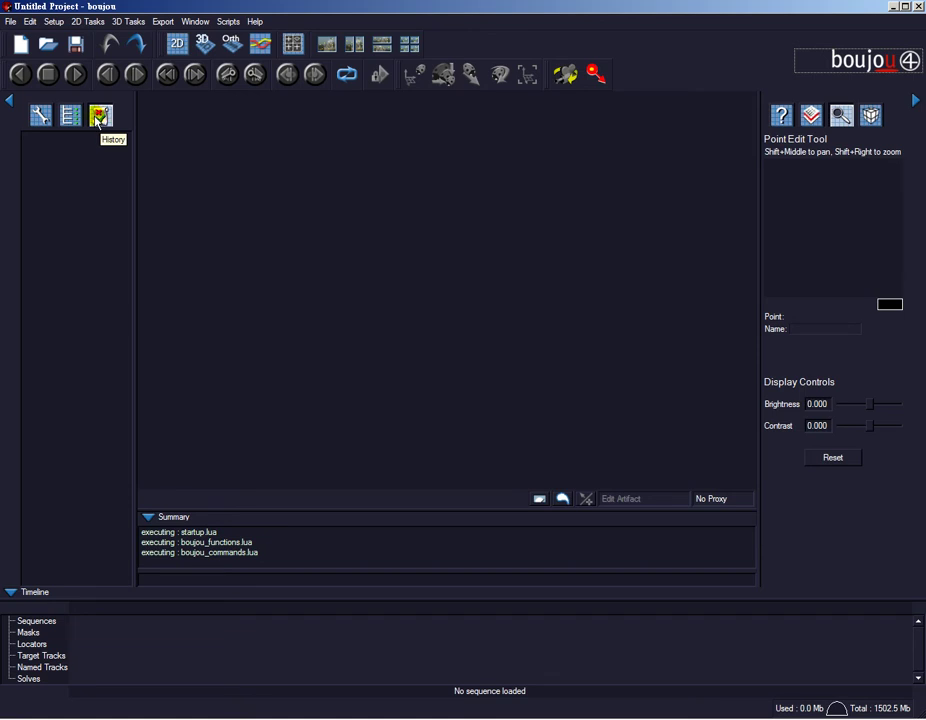
pyautogui.click(42, 119)
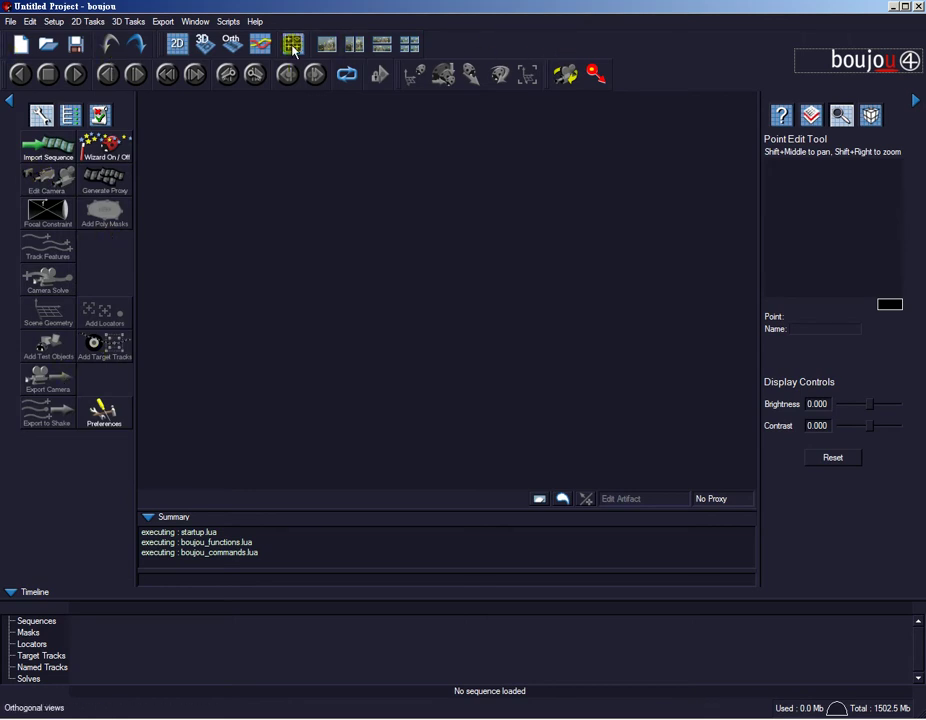
# In the 3D view, open Overlays and toggle the Ground Plane grid off and on.
pyautogui.click(204, 48)
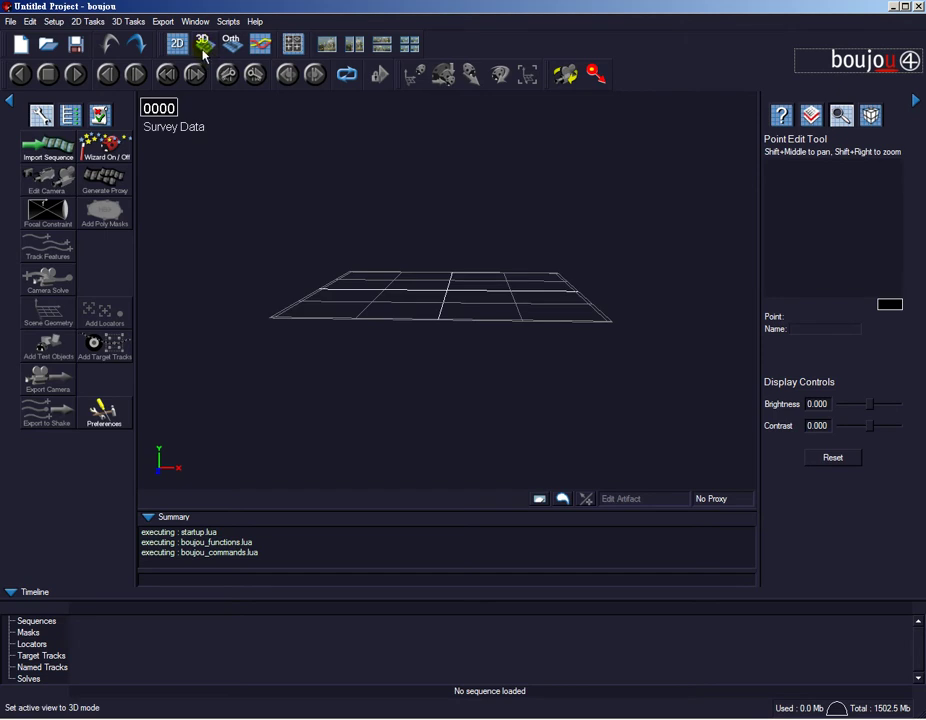
pyautogui.click(176, 45)
pyautogui.click(205, 47)
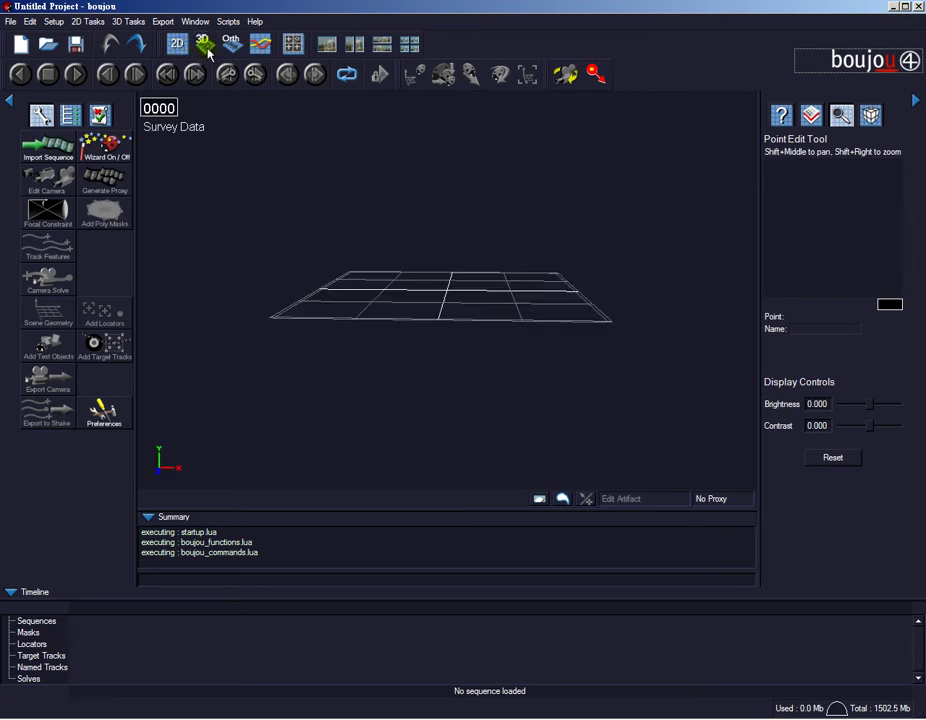
pyautogui.click(811, 118)
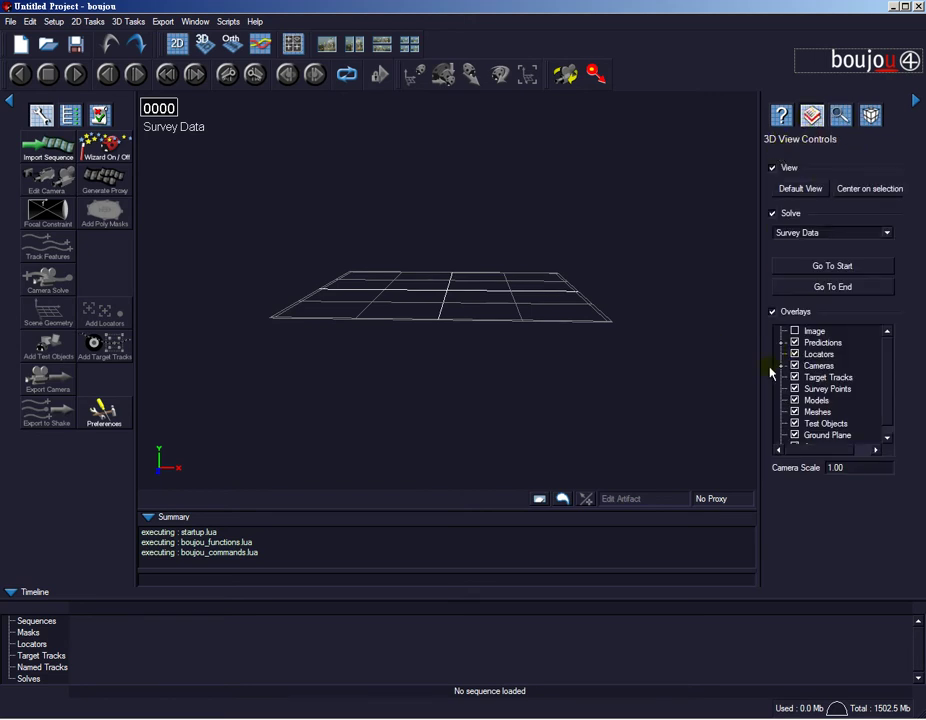
pyautogui.moveTo(890, 352); pyautogui.dragTo(886, 374)
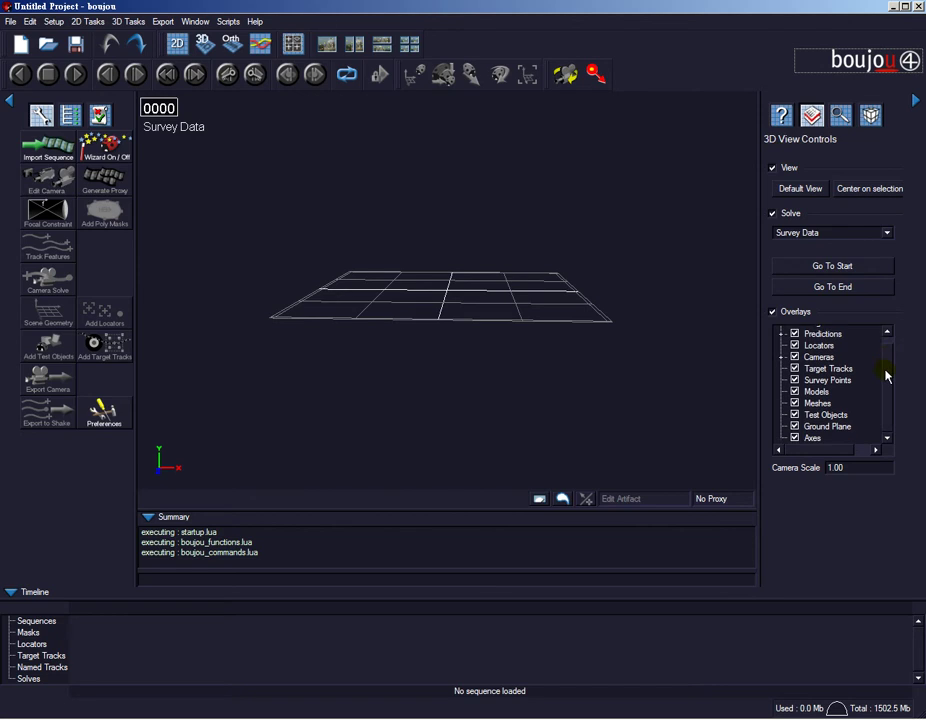
pyautogui.click(796, 427)
pyautogui.click(796, 427)
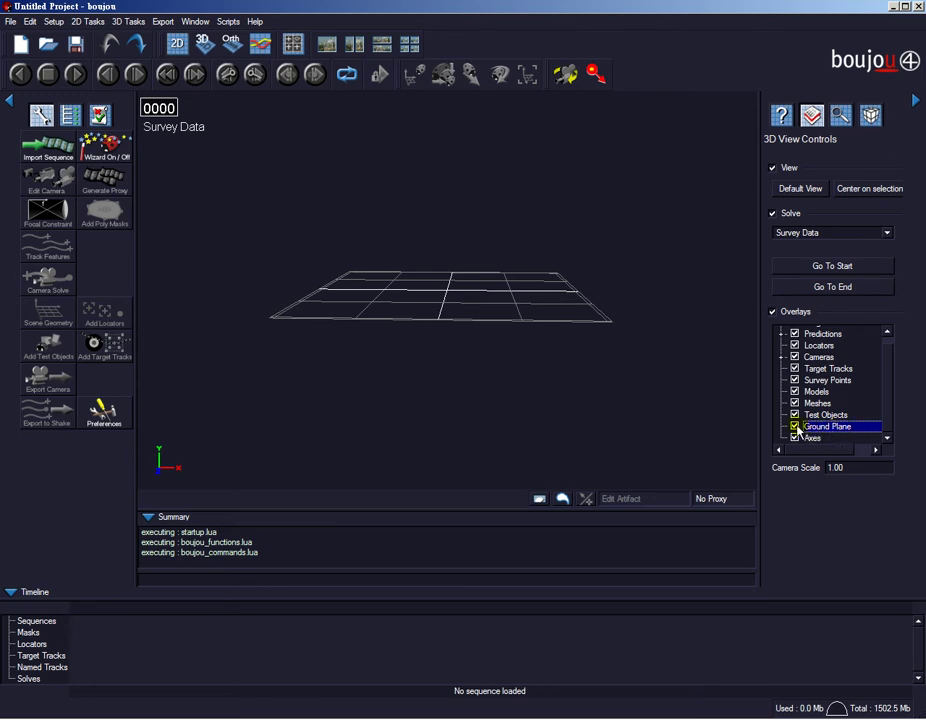
pyautogui.click(796, 428)
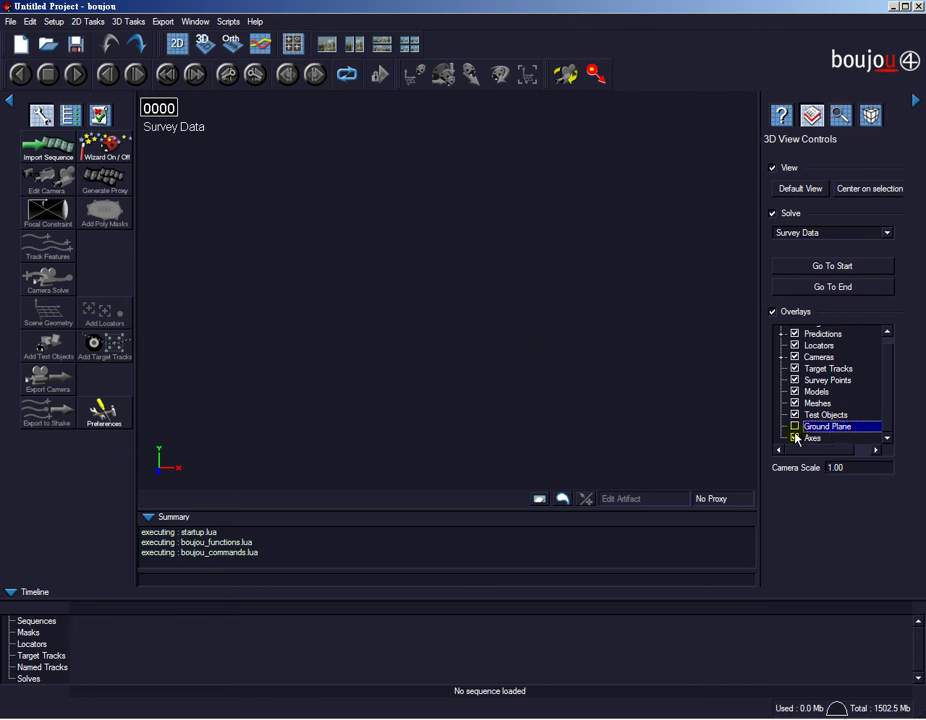
pyautogui.click(796, 428)
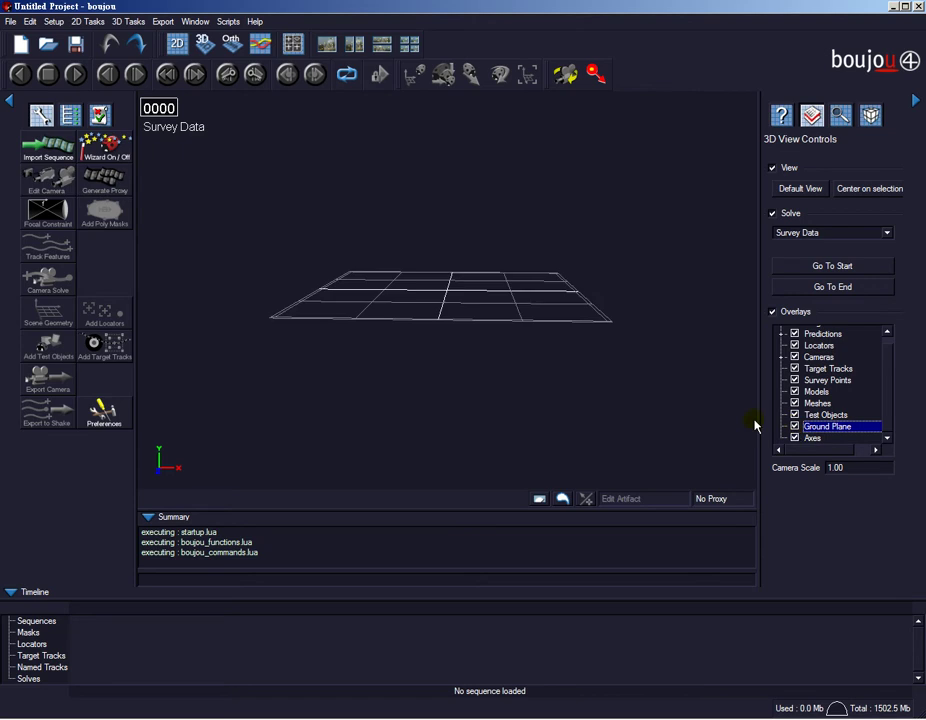
# Enable the Ground Plane overlay for the 2D view, compare with 3D, and return to 2D.
pyautogui.click(181, 45)
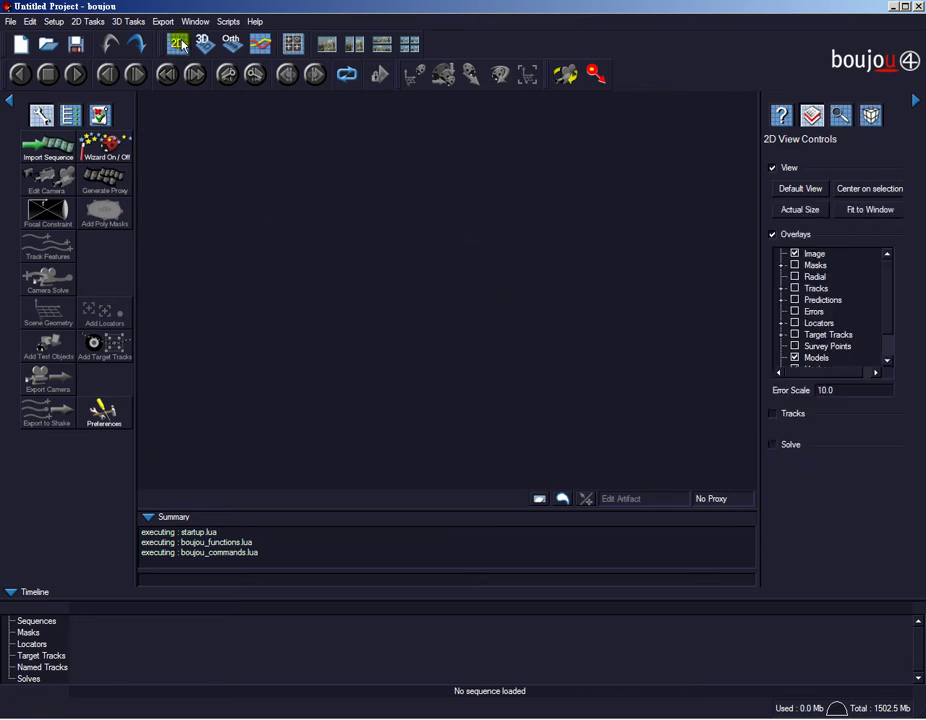
pyautogui.click(887, 360)
pyautogui.click(795, 360)
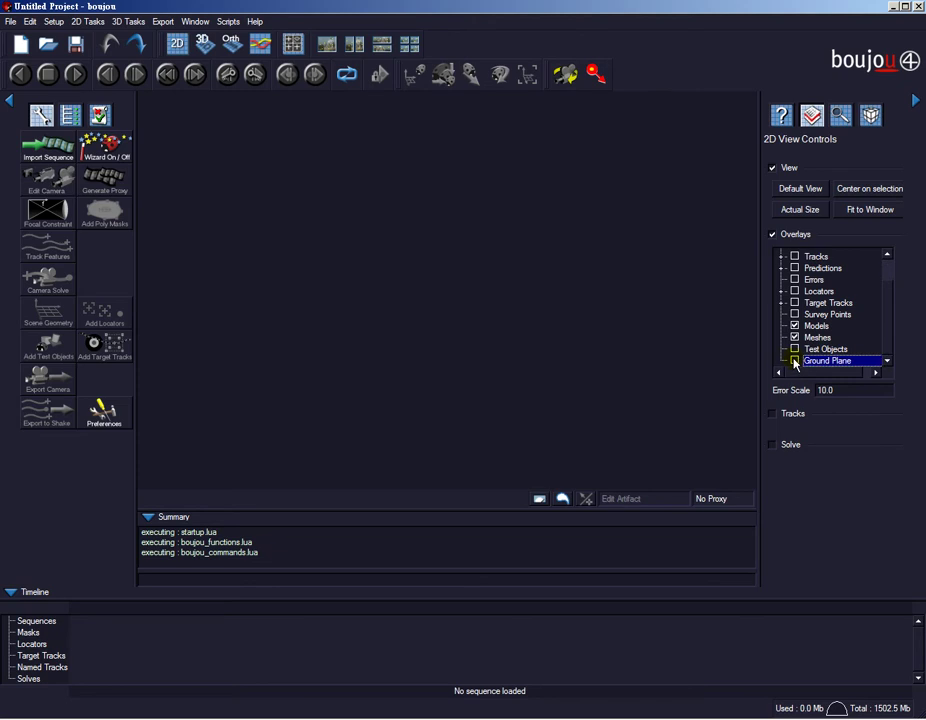
pyautogui.click(204, 43)
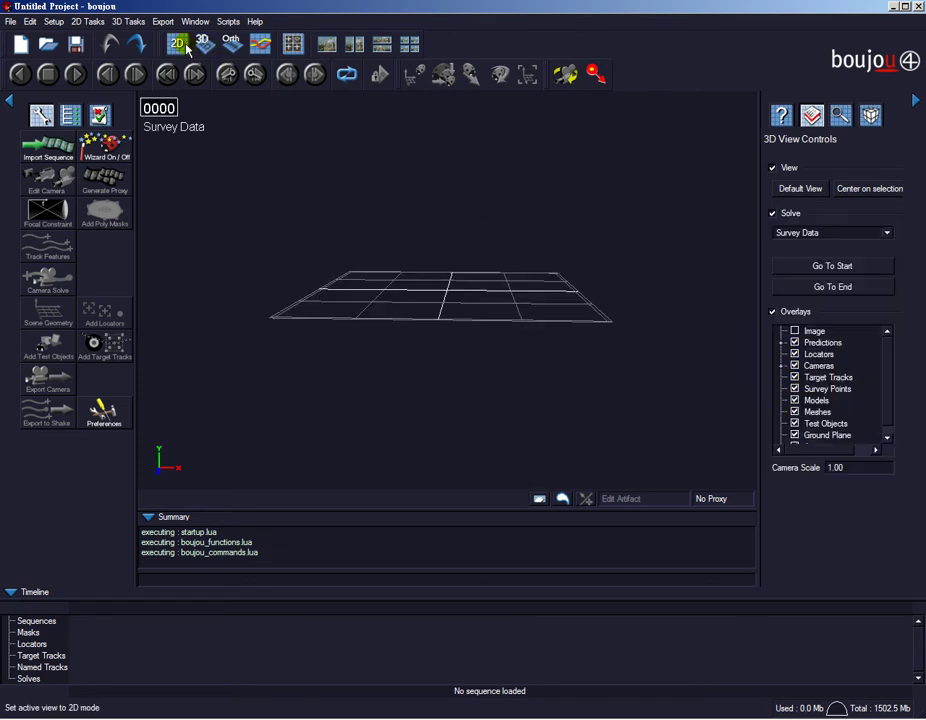
pyautogui.click(180, 45)
pyautogui.click(204, 44)
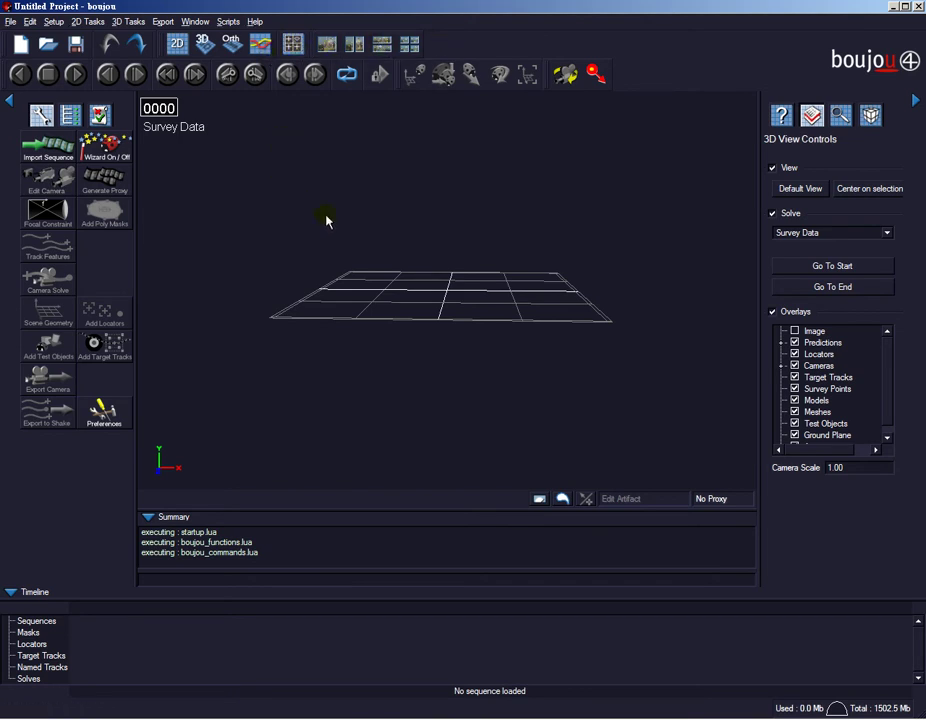
pyautogui.click(177, 47)
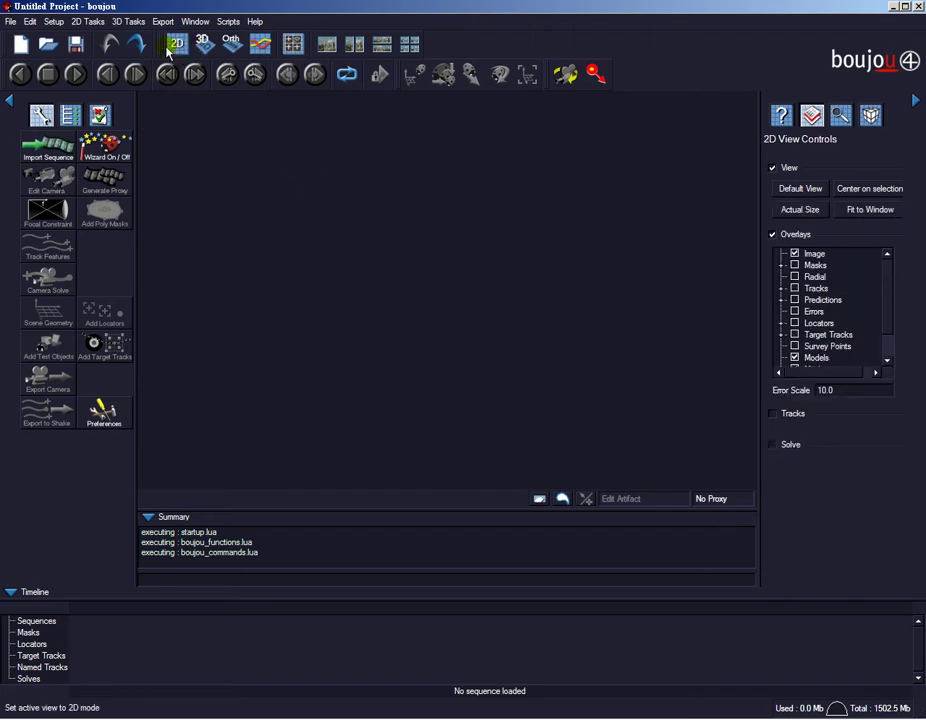
# Start an image sequence import and browse to the boujou cityrender folder on the F: drive.
pyautogui.click(40, 155)
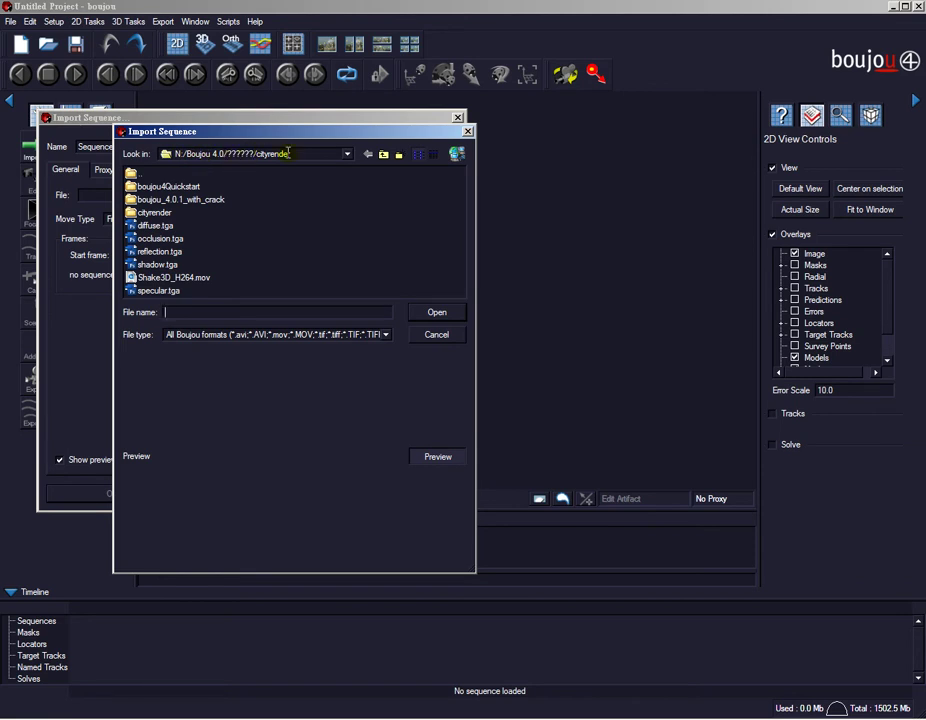
pyautogui.click(350, 155)
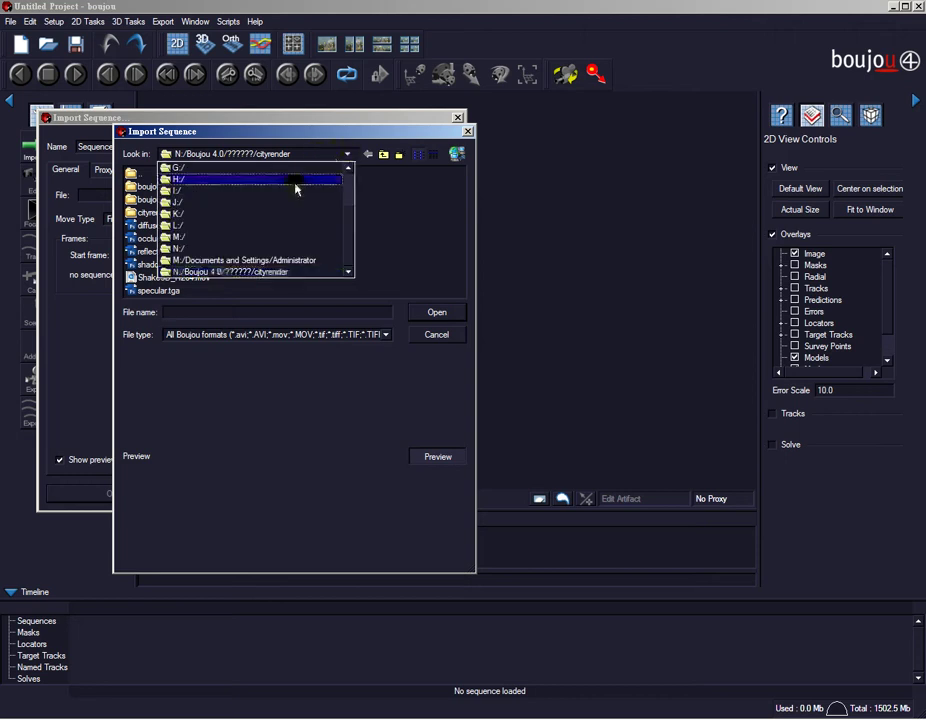
pyautogui.click(255, 216)
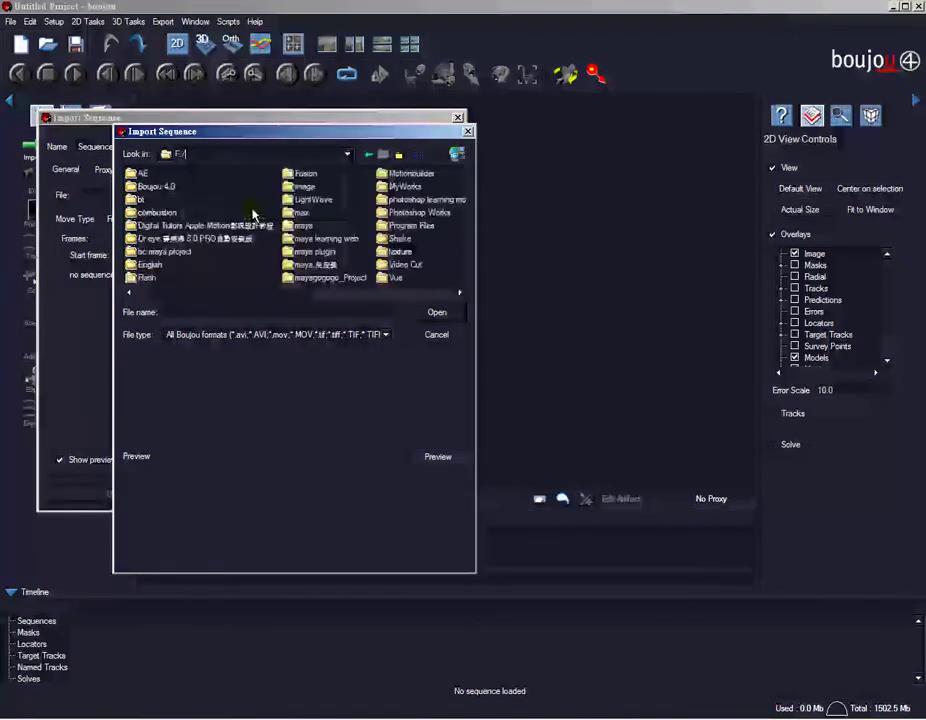
pyautogui.press('Down')
pyautogui.doubleClick(245, 174)
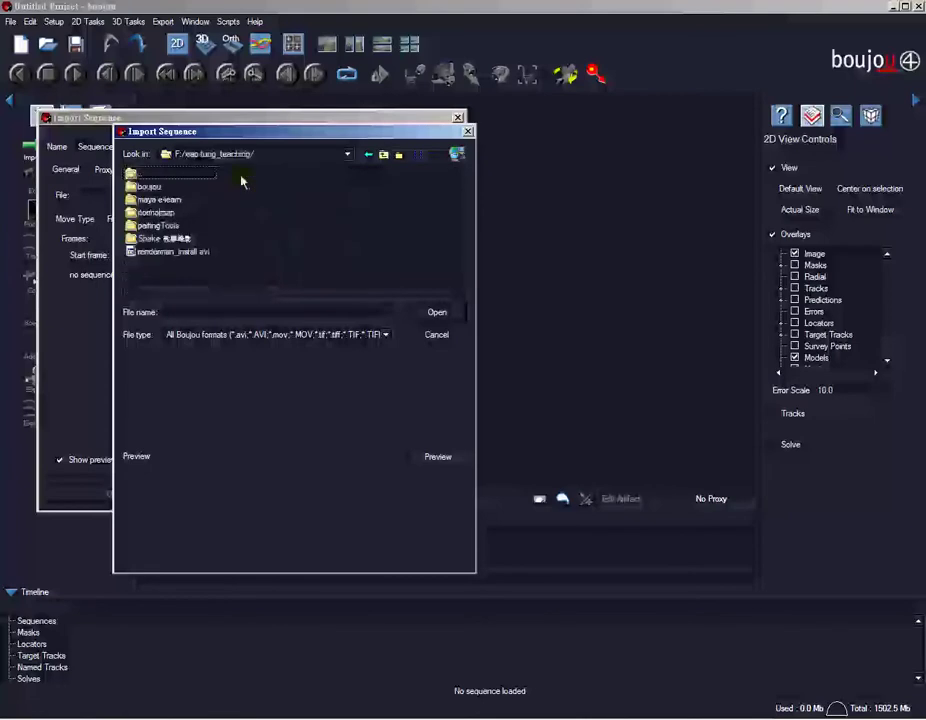
pyautogui.click(152, 188)
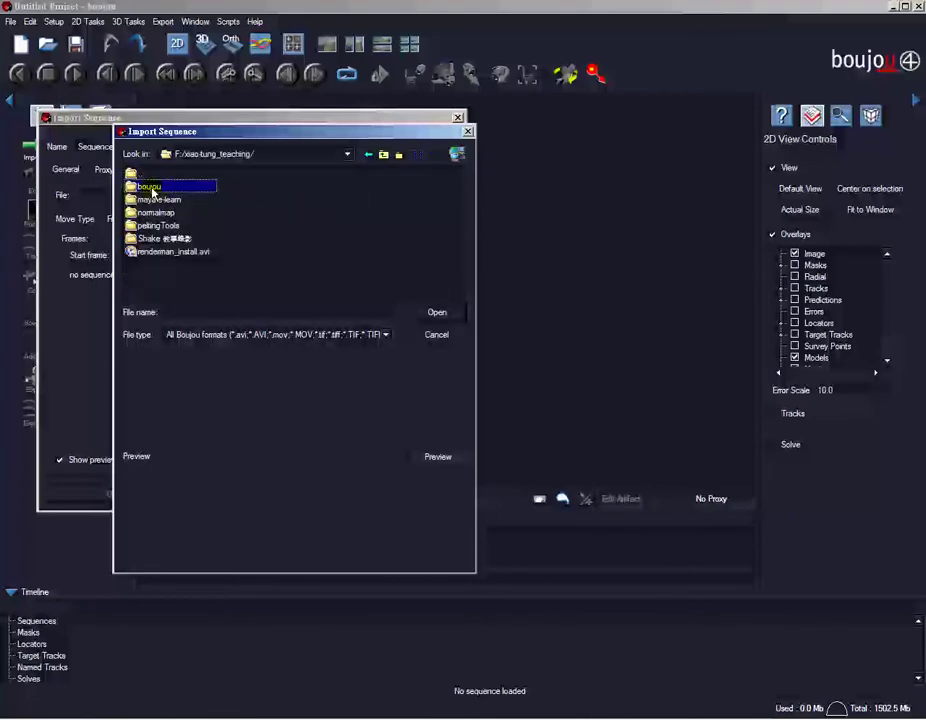
pyautogui.doubleClick(152, 188)
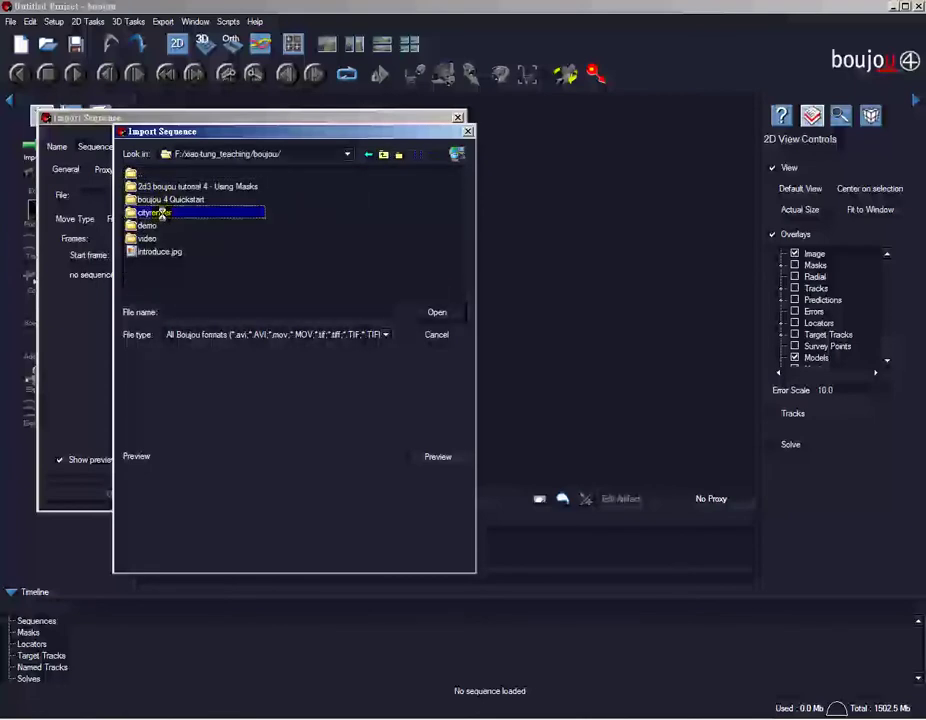
pyautogui.doubleClick(157, 213)
# Select building0000.tga with the All Boujou formats file type and open it.
pyautogui.click(172, 212)
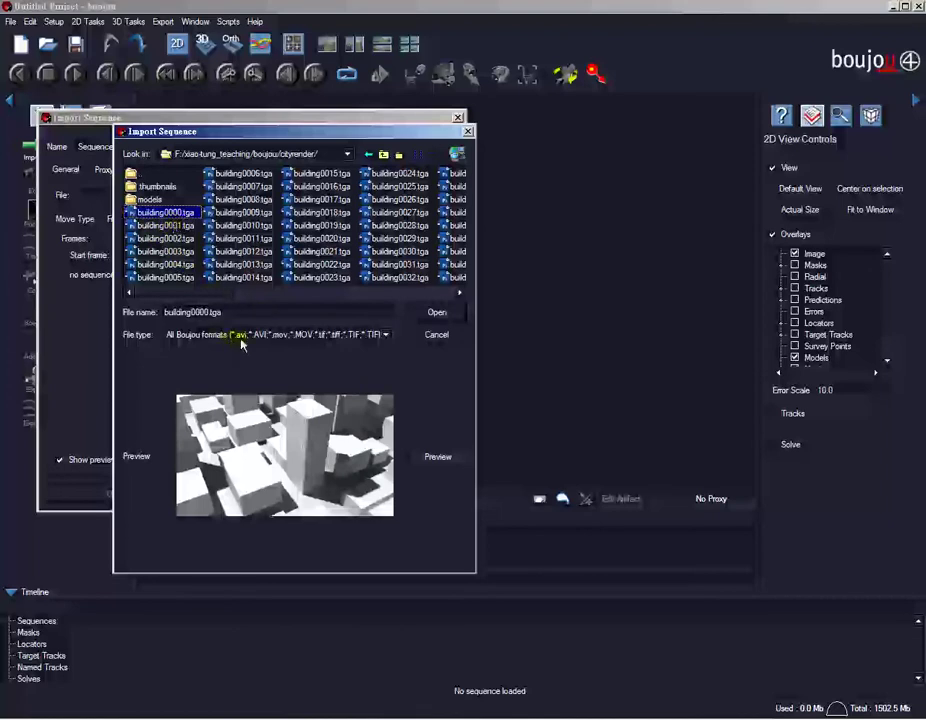
pyautogui.click(209, 336)
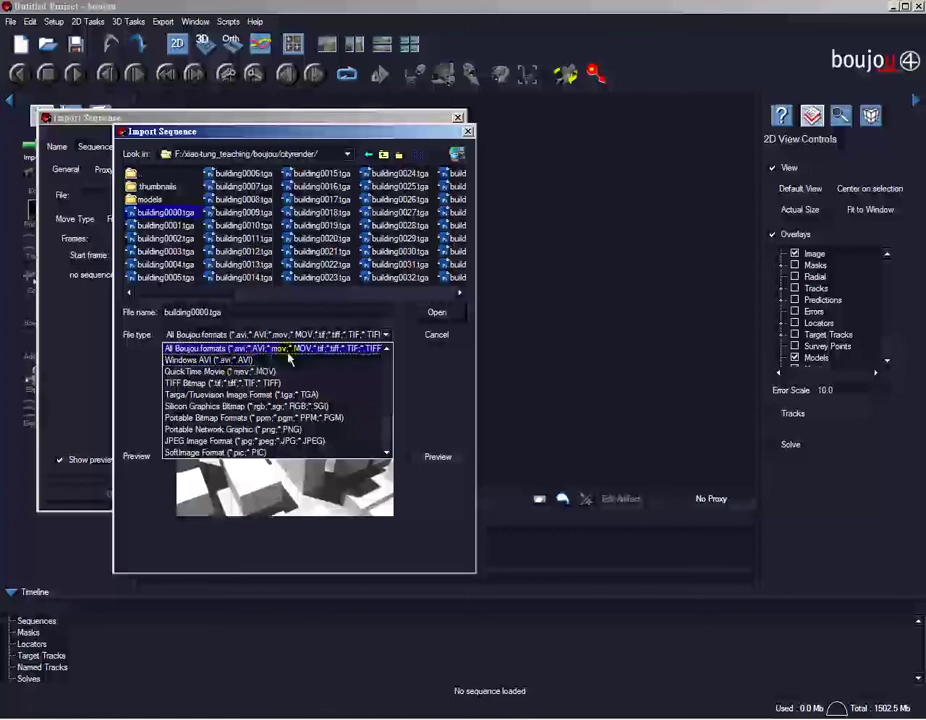
pyautogui.click(398, 320)
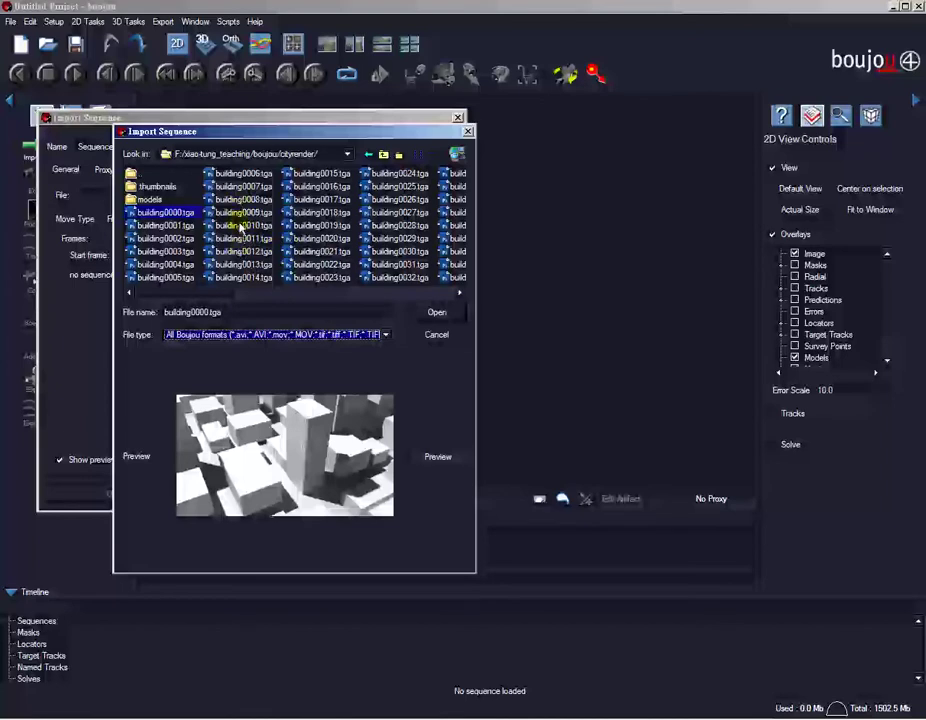
pyautogui.click(437, 314)
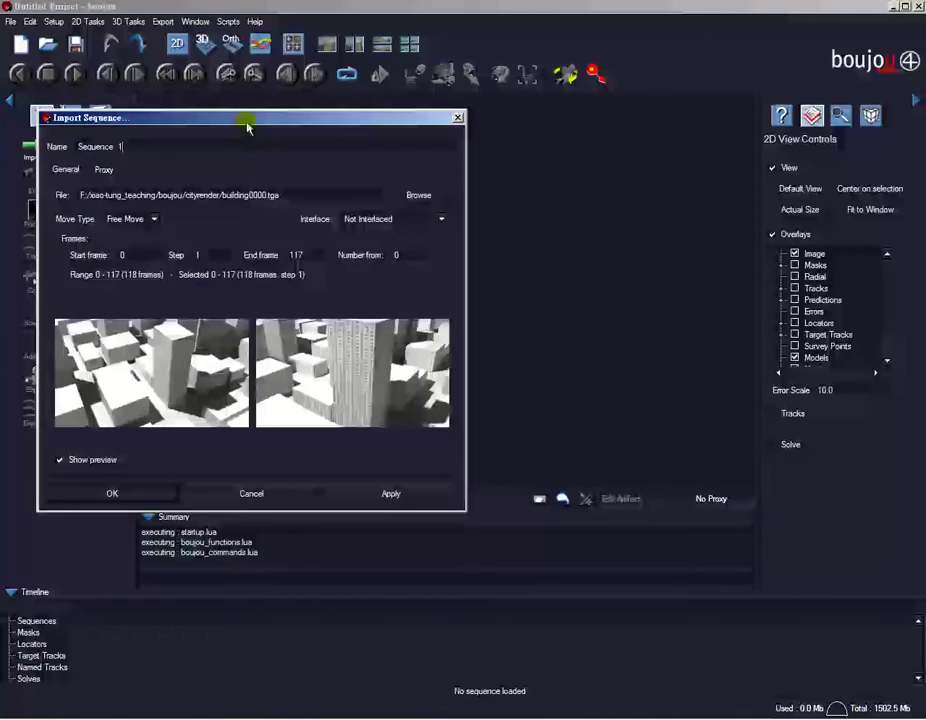
# Keep Free Move and Not Interlaced, then apply to load the 118-frame city sequence.
pyautogui.moveTo(341, 124); pyautogui.dragTo(509, 123)
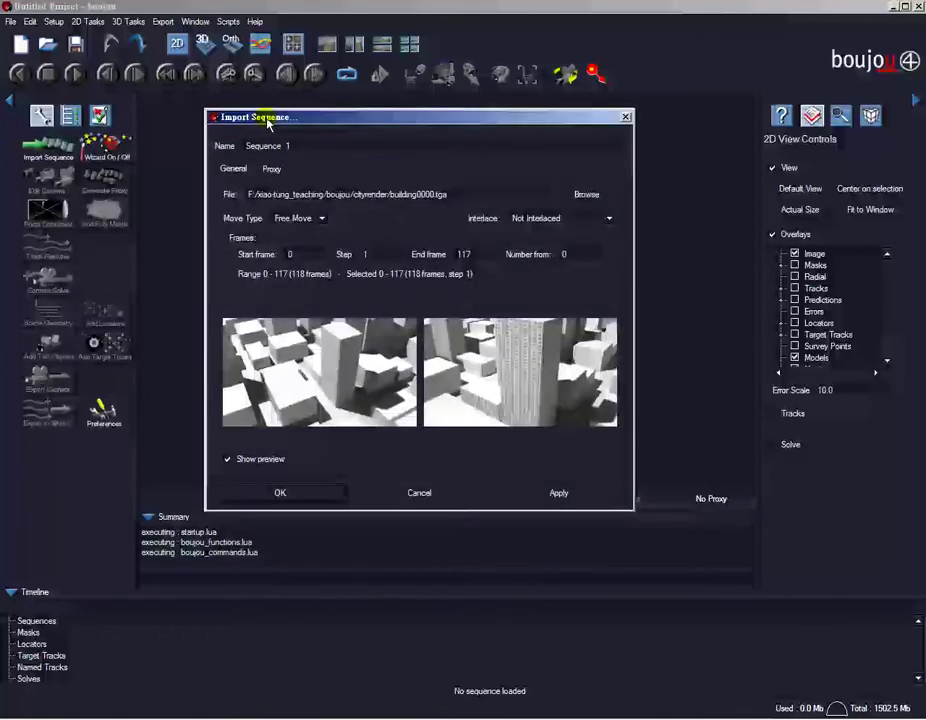
pyautogui.moveTo(303, 115); pyautogui.dragTo(282, 102)
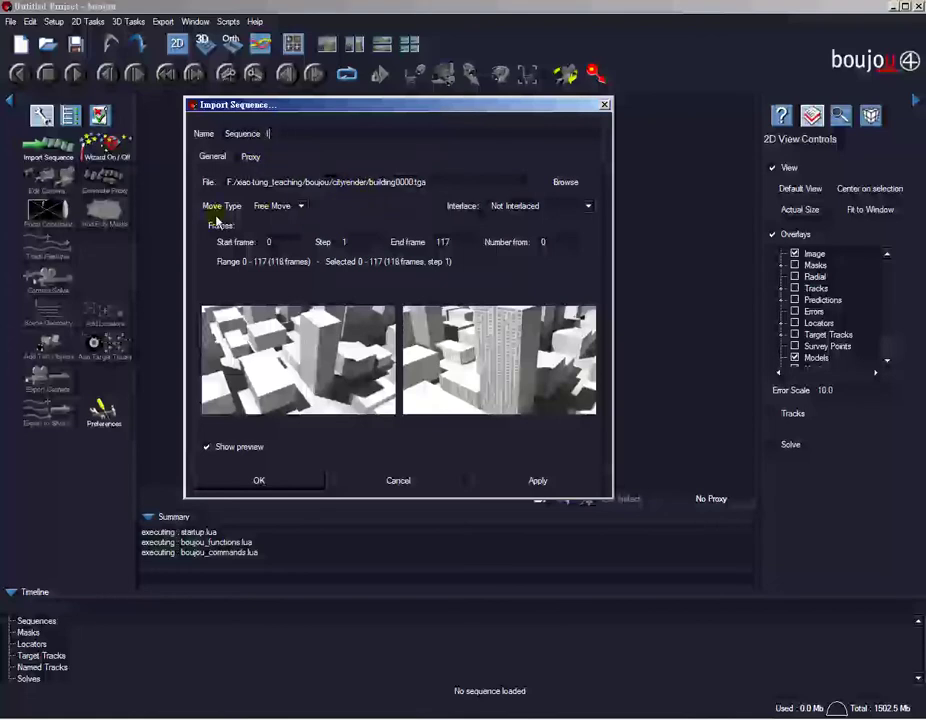
pyautogui.click(296, 207)
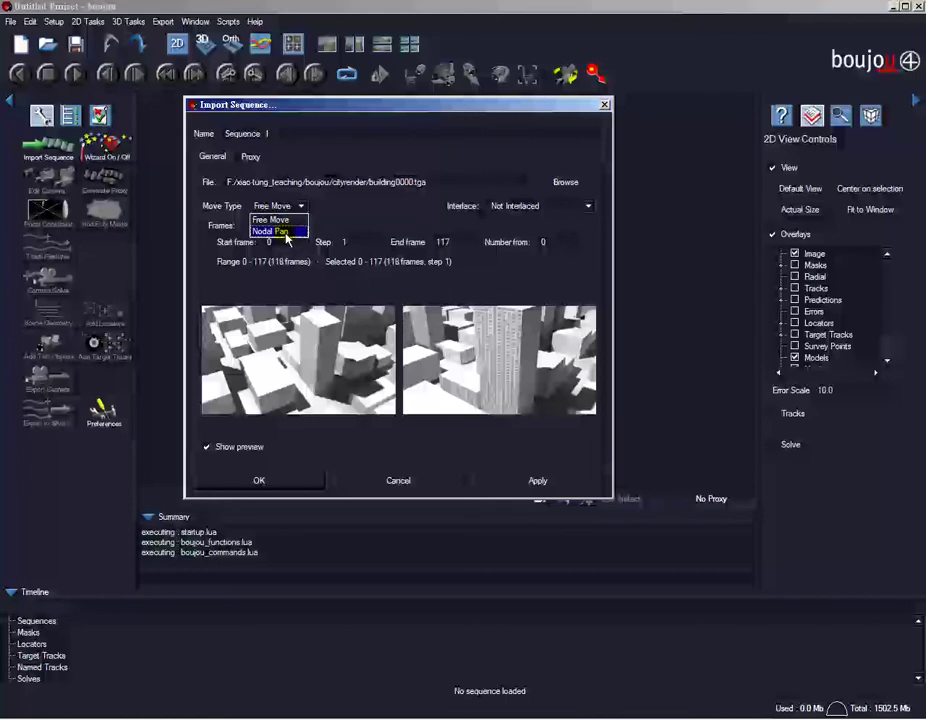
pyautogui.click(410, 218)
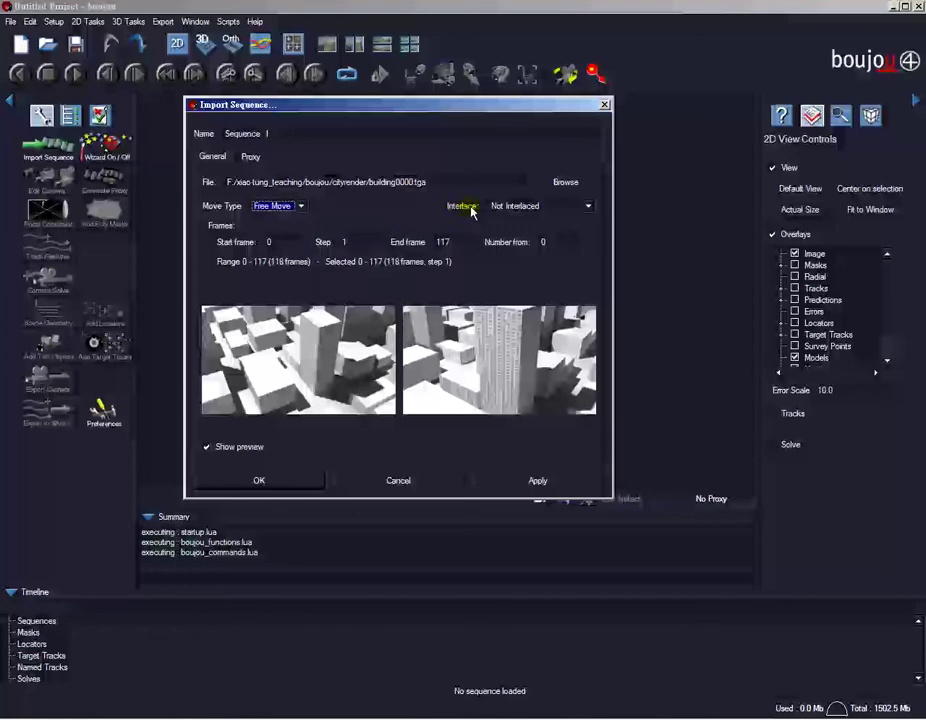
pyautogui.click(524, 207)
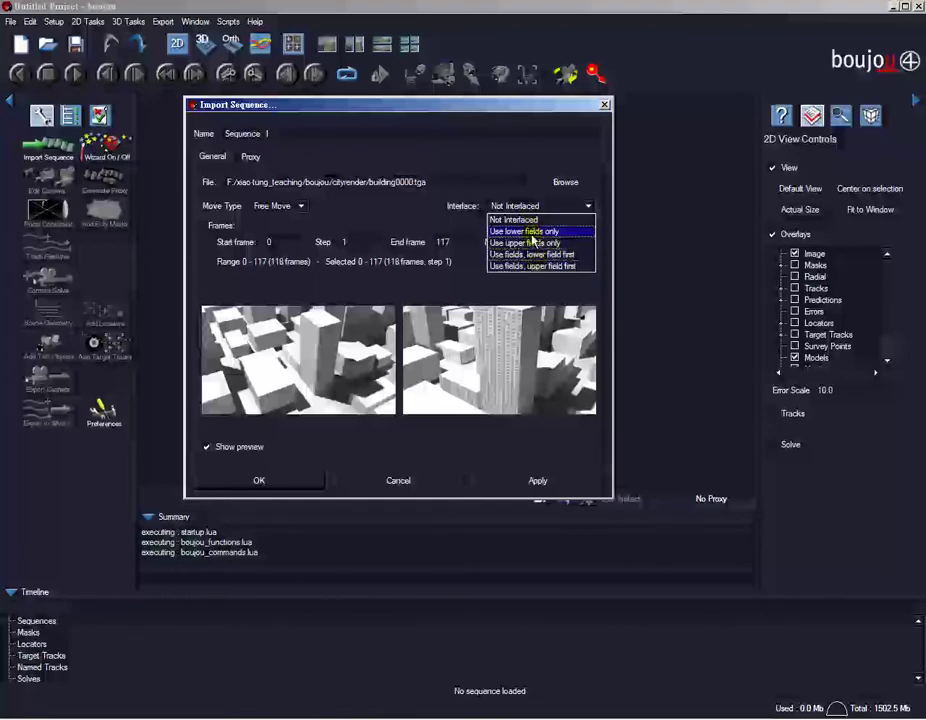
pyautogui.click(528, 219)
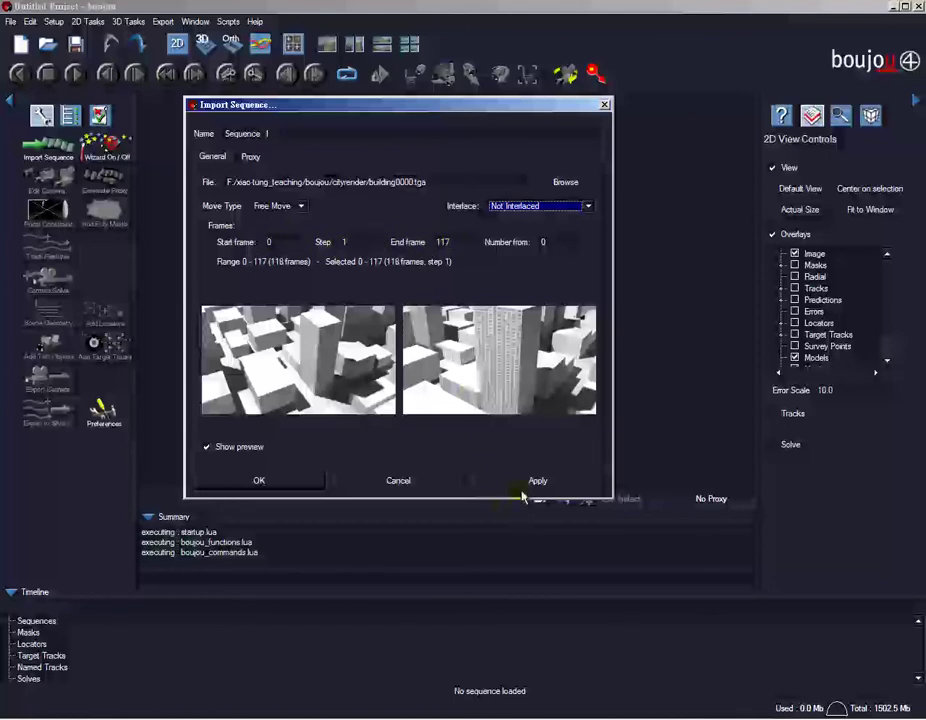
pyautogui.click(521, 483)
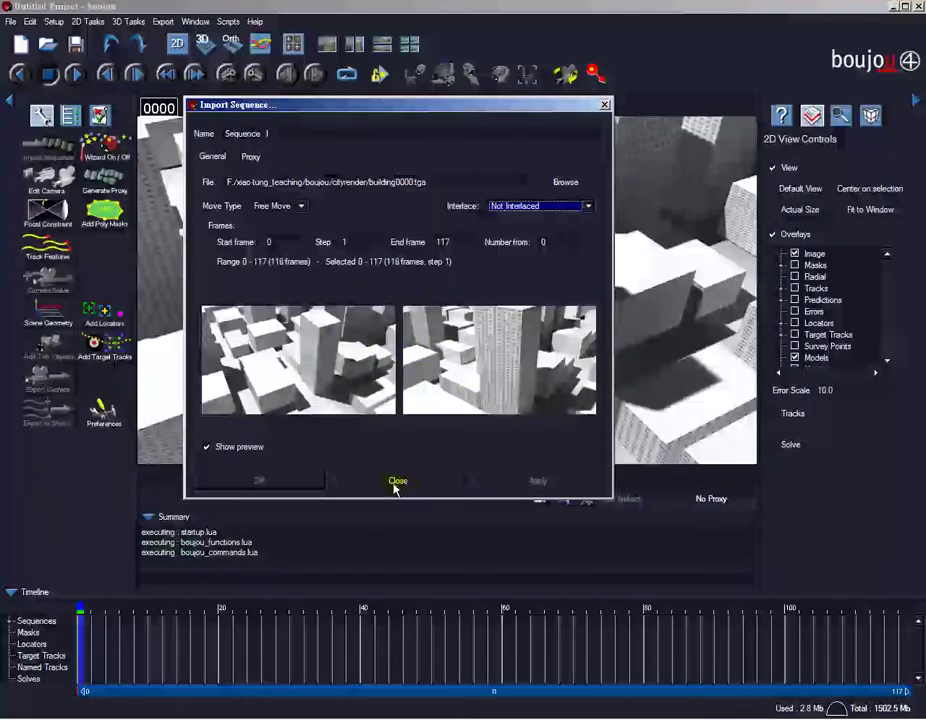
# Close the import settings, play the city sequence through, and stop back at frame 0000.
pyautogui.click(395, 484)
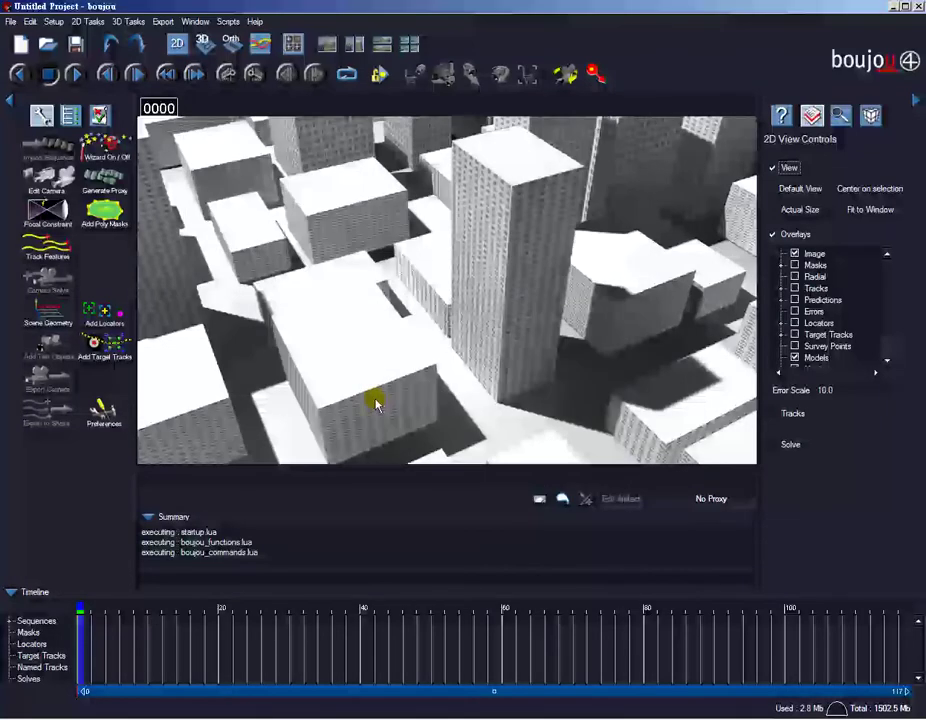
pyautogui.click(77, 77)
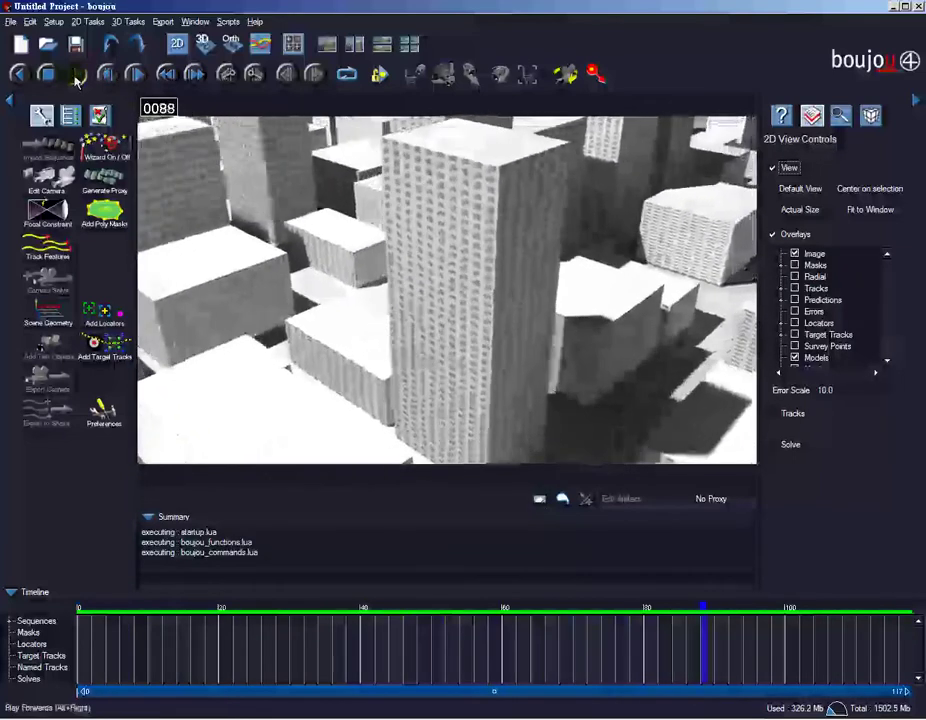
pyautogui.click(77, 78)
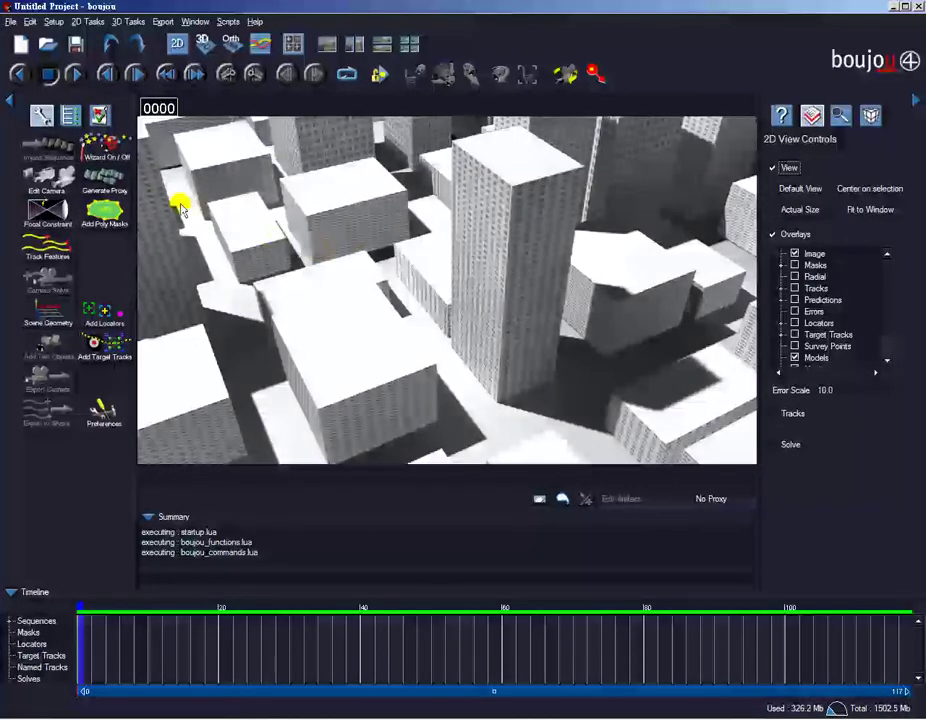
# Open Camera 1's settings, keep the frame rate at 23.976, and review the Advanced tab.
pyautogui.click(47, 176)
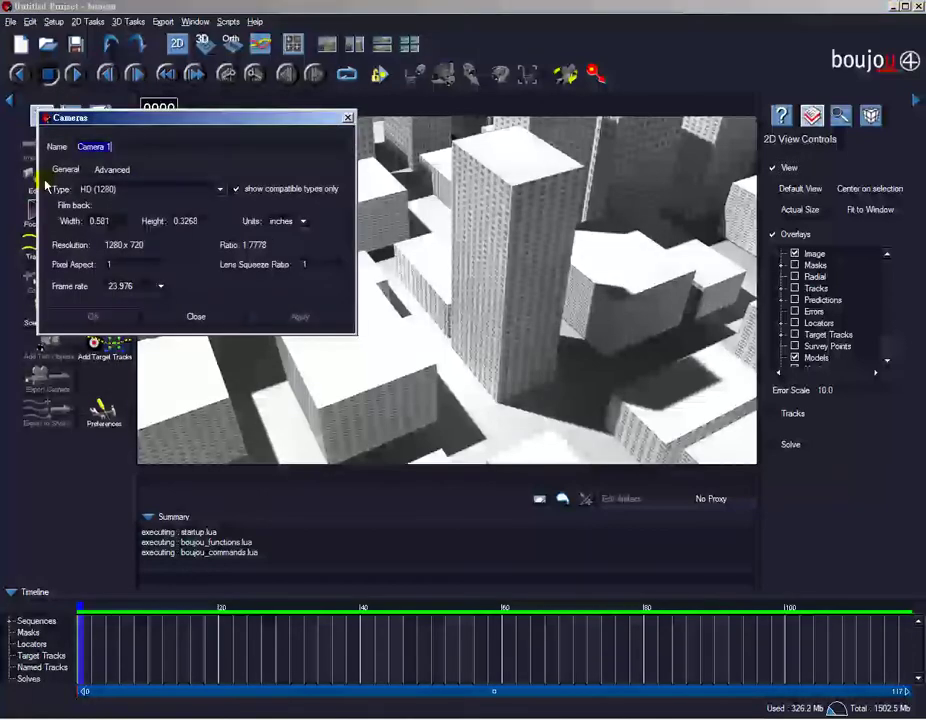
pyautogui.moveTo(165, 113); pyautogui.dragTo(379, 176)
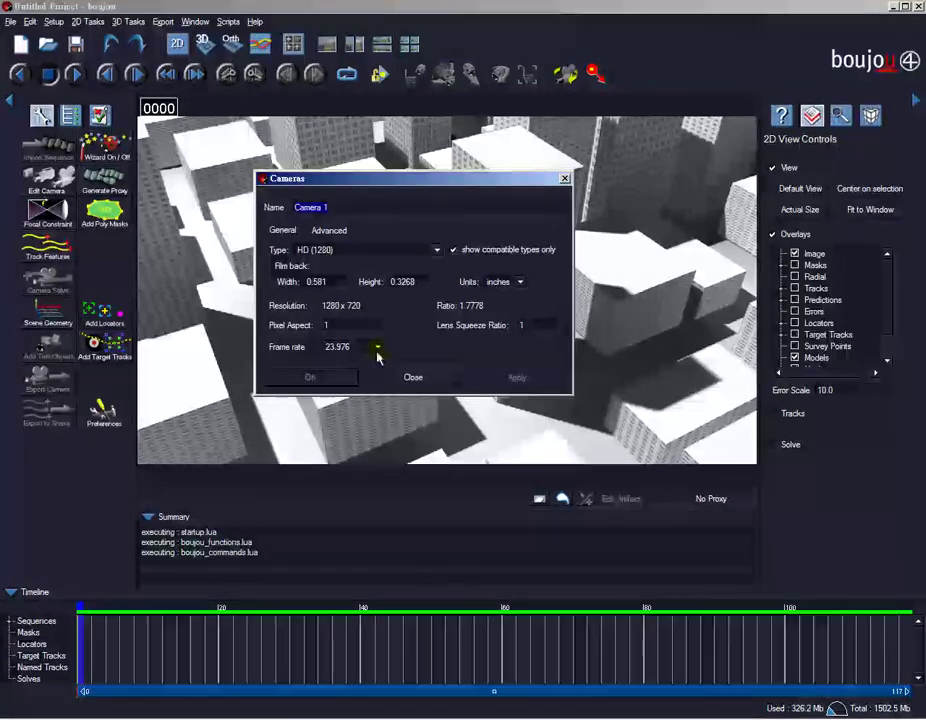
pyautogui.click(379, 348)
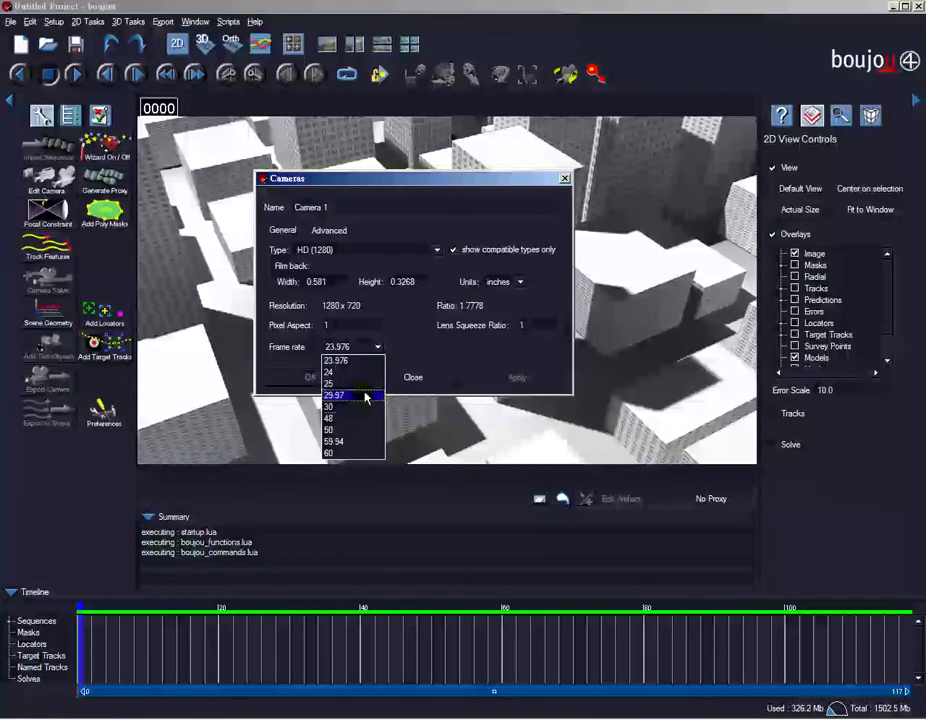
pyautogui.click(418, 350)
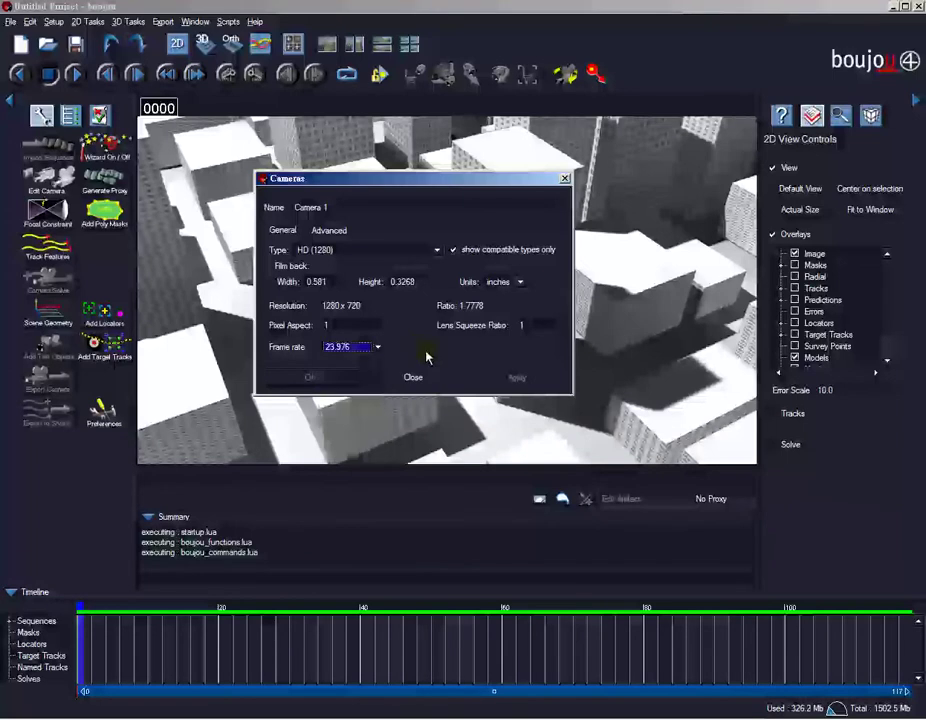
pyautogui.click(332, 231)
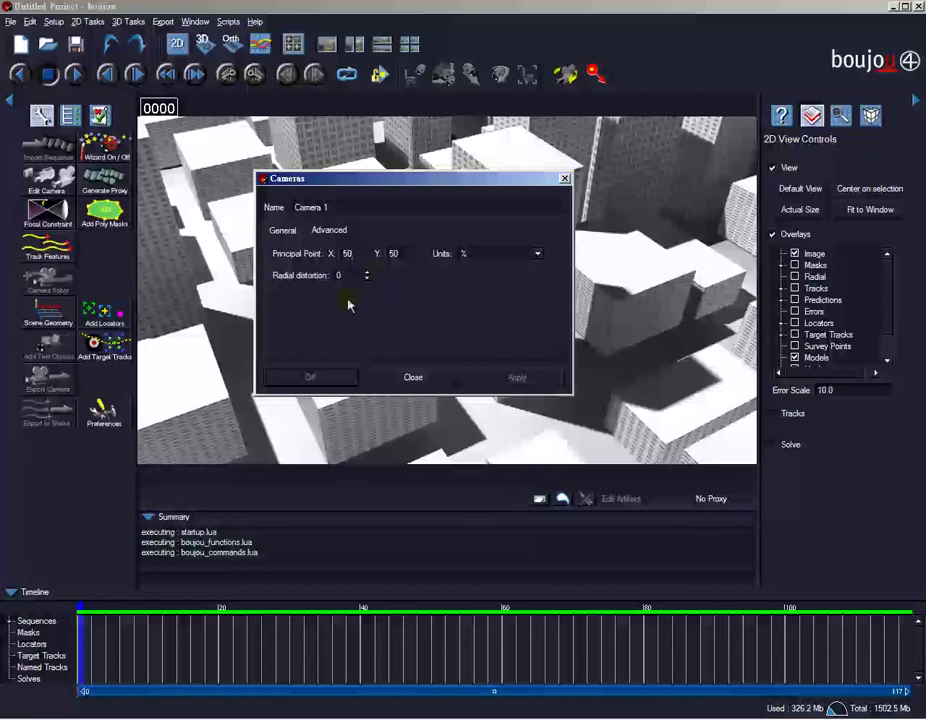
pyautogui.click(280, 230)
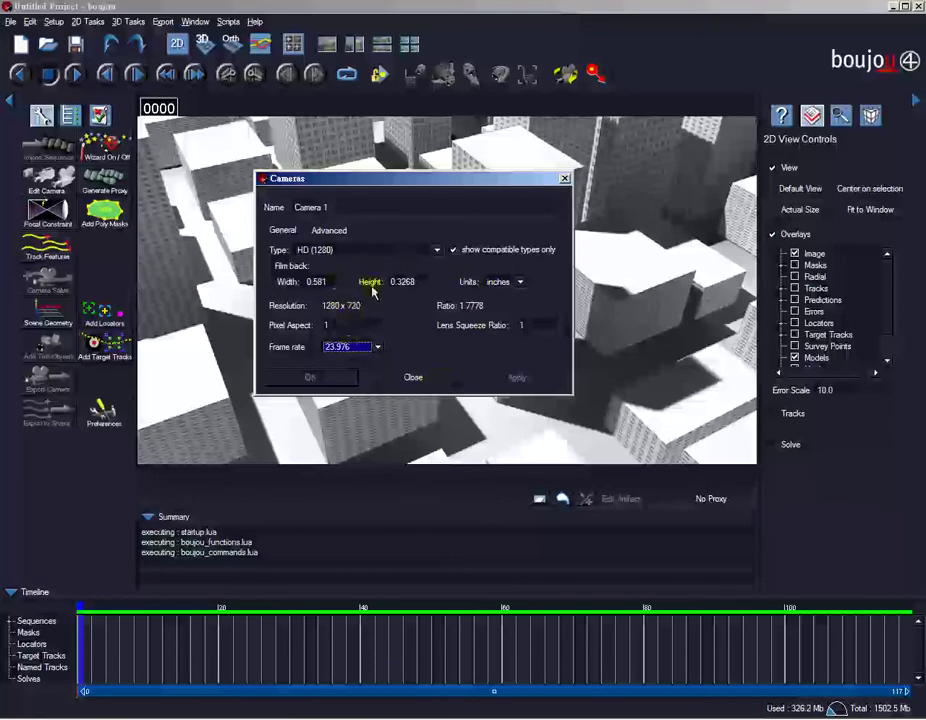
# Try camera type Custom, revert it to HD (1280), and close the camera settings.
pyautogui.click(435, 251)
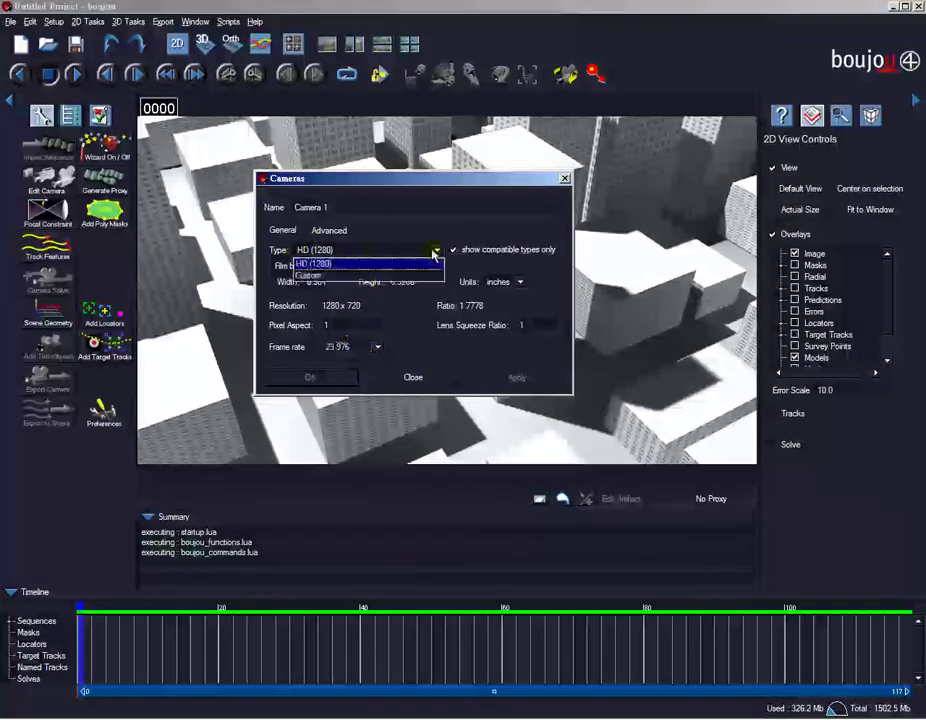
pyautogui.click(378, 274)
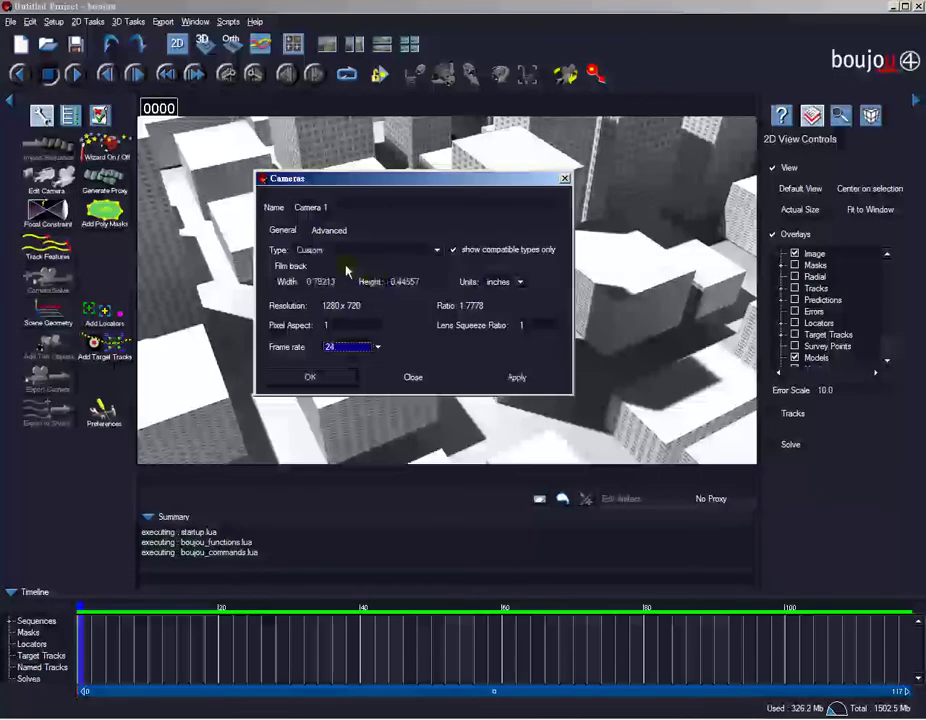
pyautogui.click(433, 250)
pyautogui.click(378, 262)
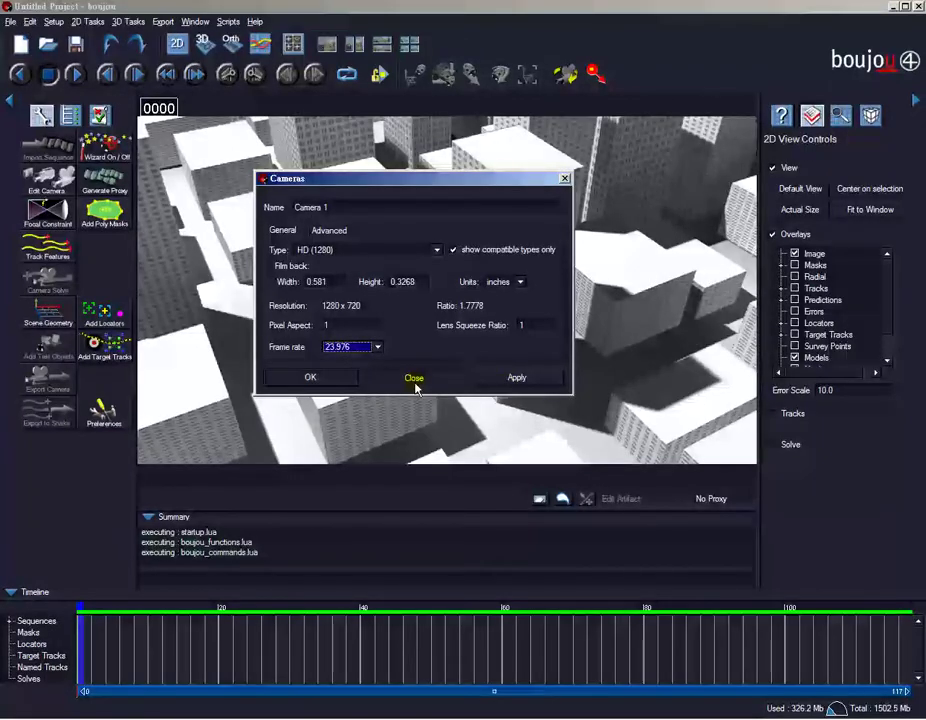
pyautogui.click(414, 379)
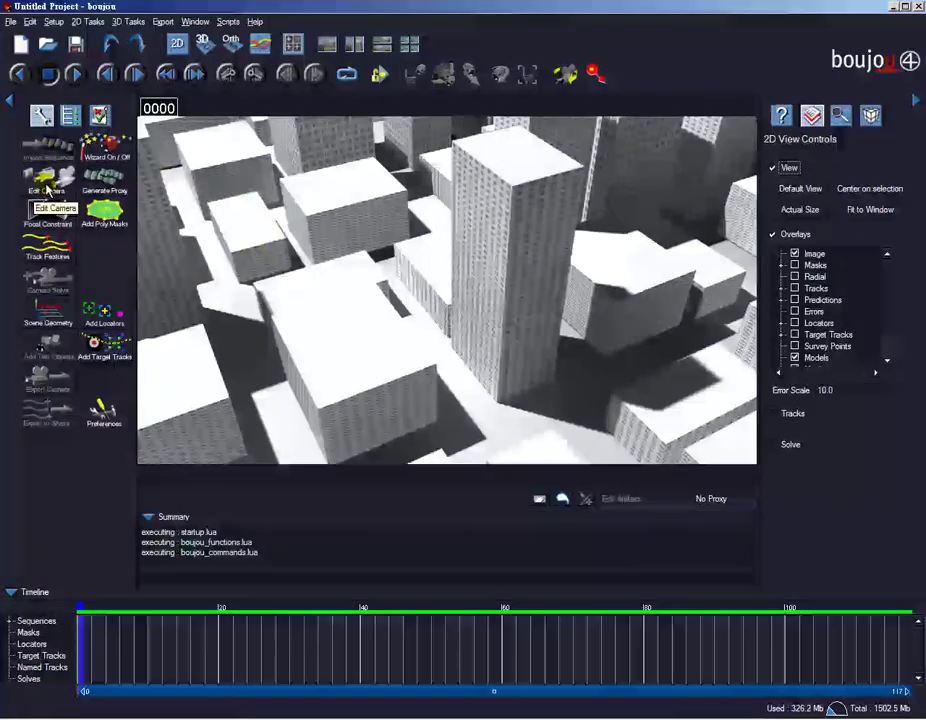
pyautogui.click(47, 180)
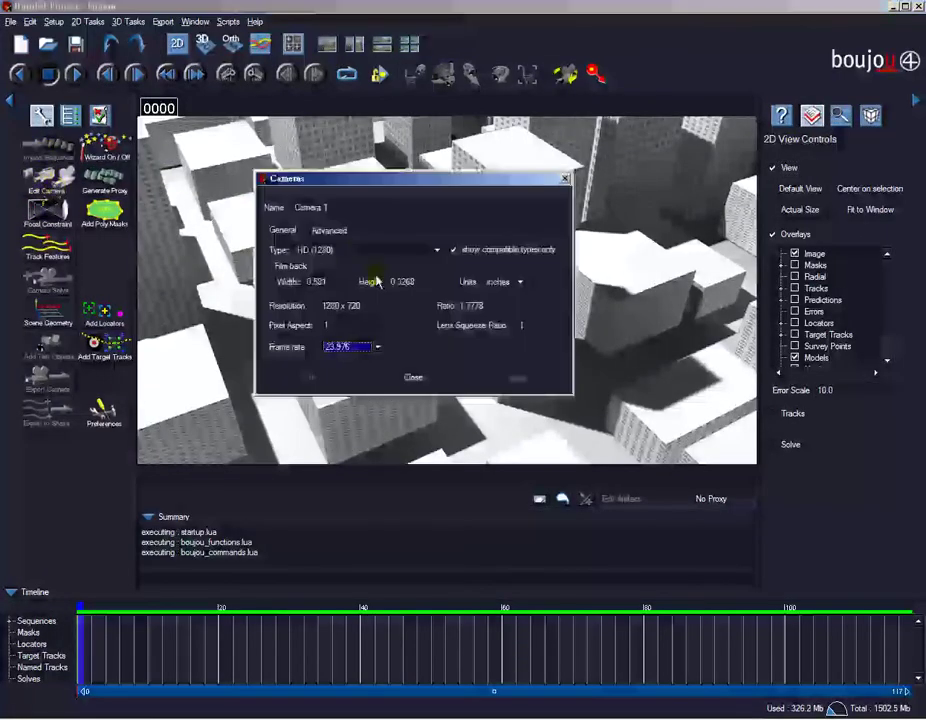
pyautogui.click(564, 180)
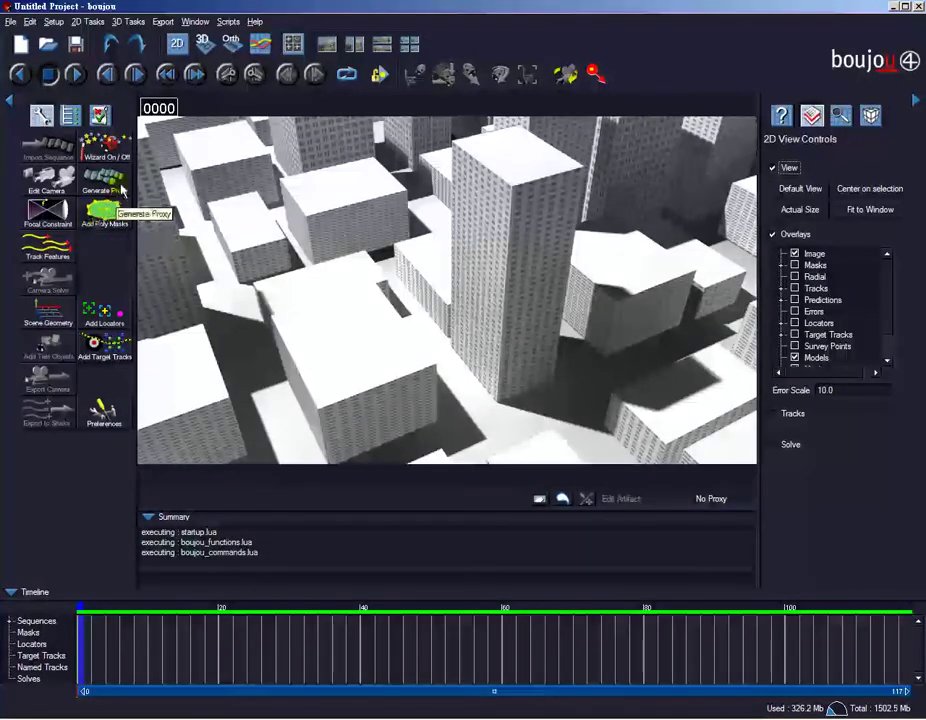
# Review Camera 1's Focal Length properties and per-frame options, then close them unchanged.
pyautogui.click(57, 217)
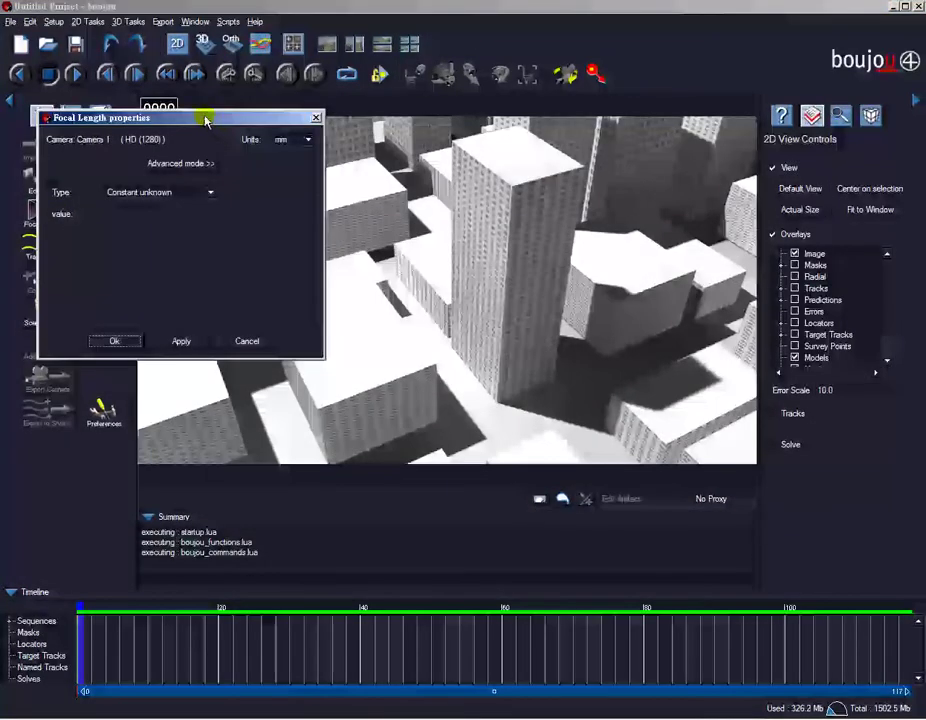
pyautogui.moveTo(205, 120); pyautogui.dragTo(393, 172)
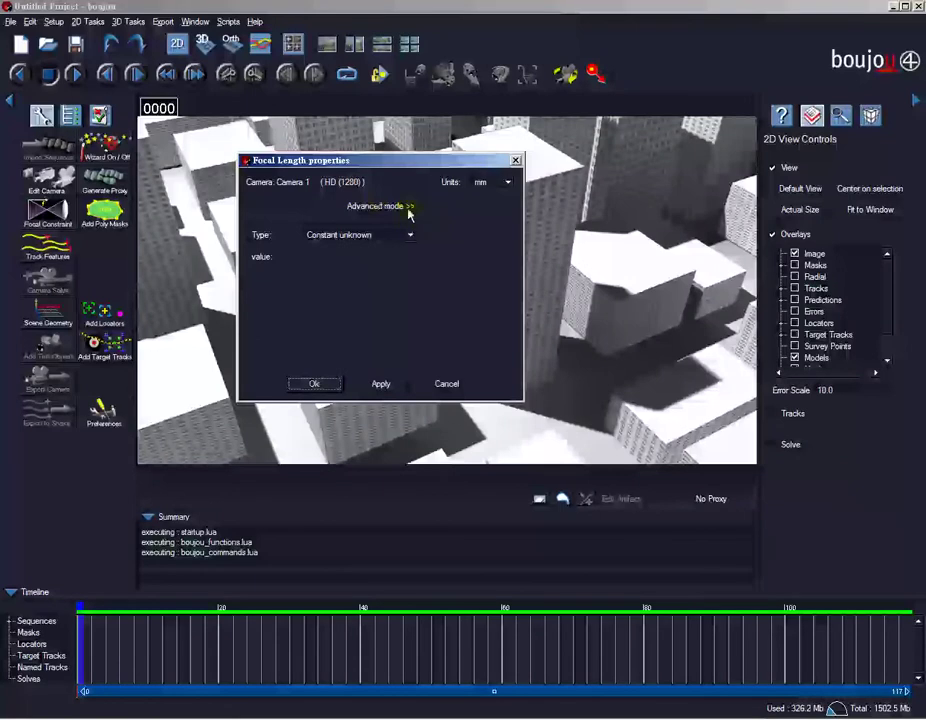
pyautogui.click(409, 208)
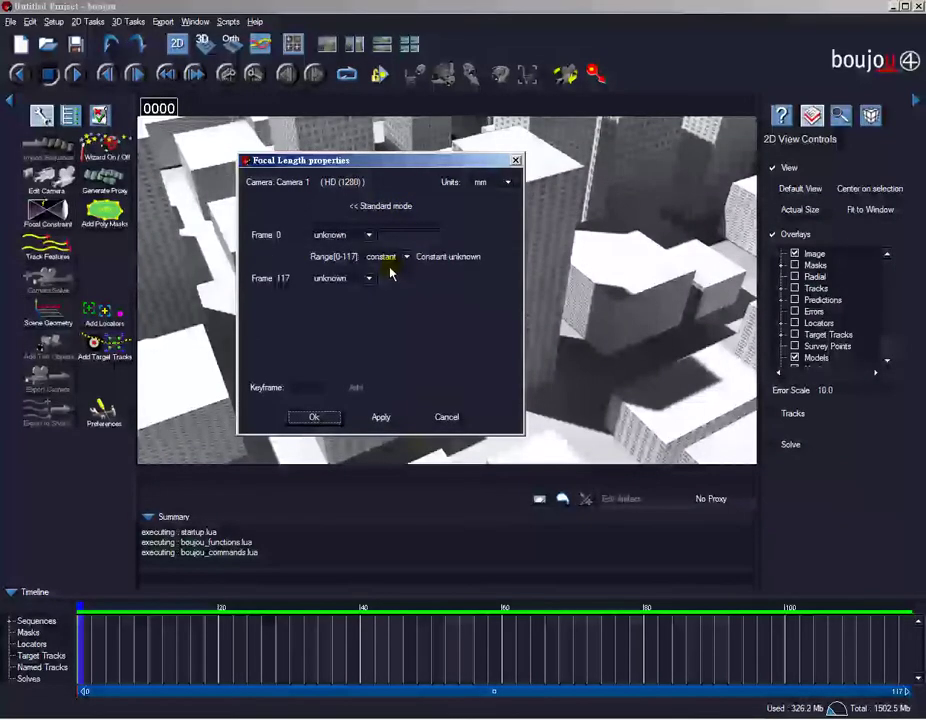
pyautogui.click(516, 161)
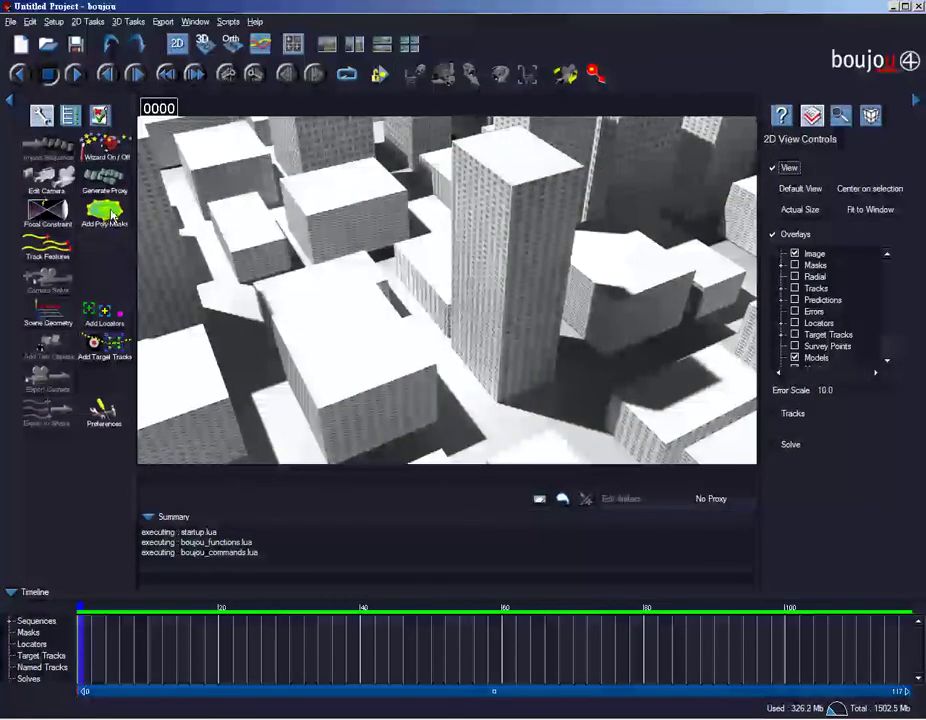
pyautogui.click(47, 210)
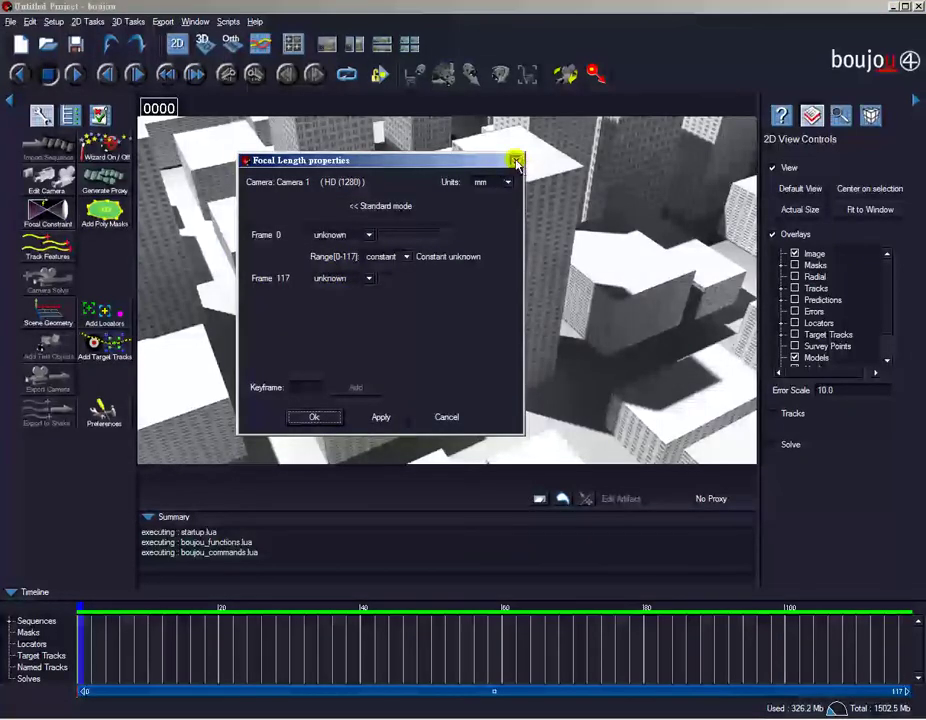
pyautogui.click(516, 162)
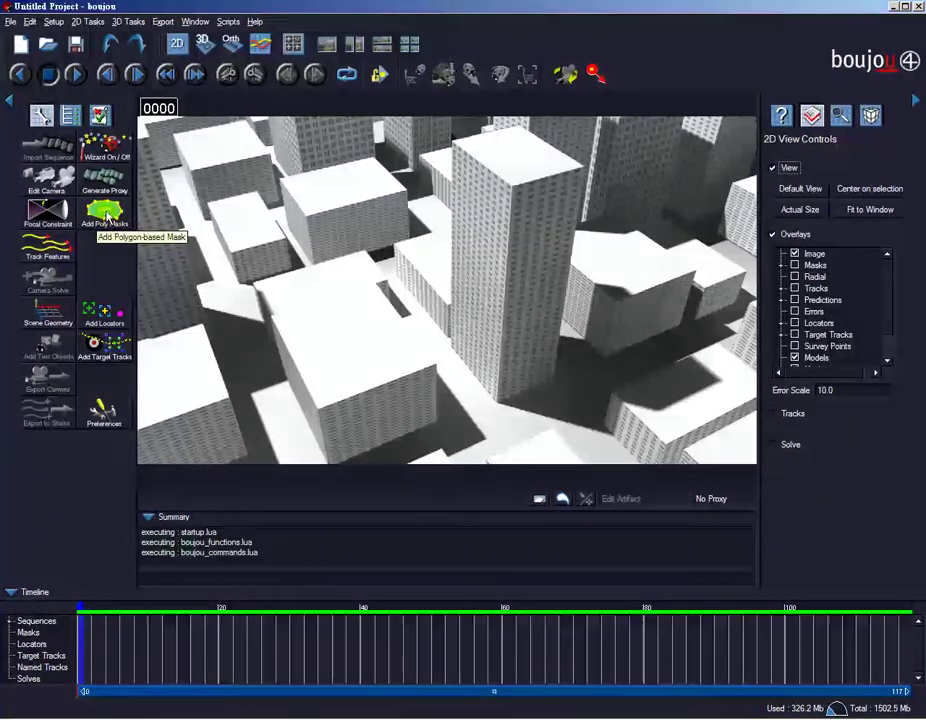
# Trace a seven-point polygon mask around the low building left of the tall tower, closing it.
pyautogui.click(107, 216)
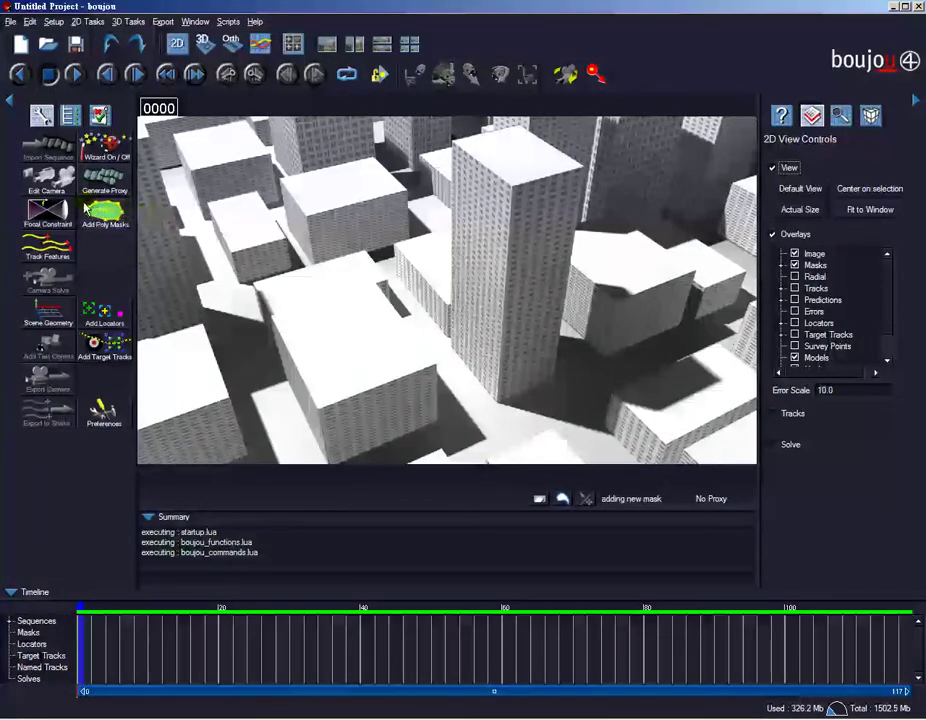
pyautogui.click(267, 271)
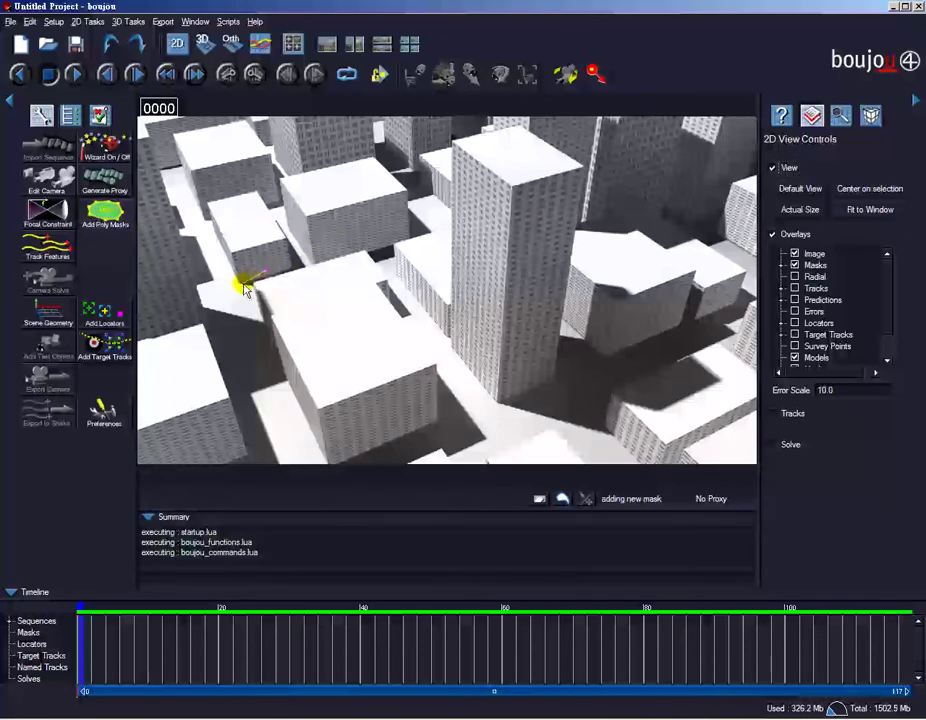
pyautogui.click(243, 282)
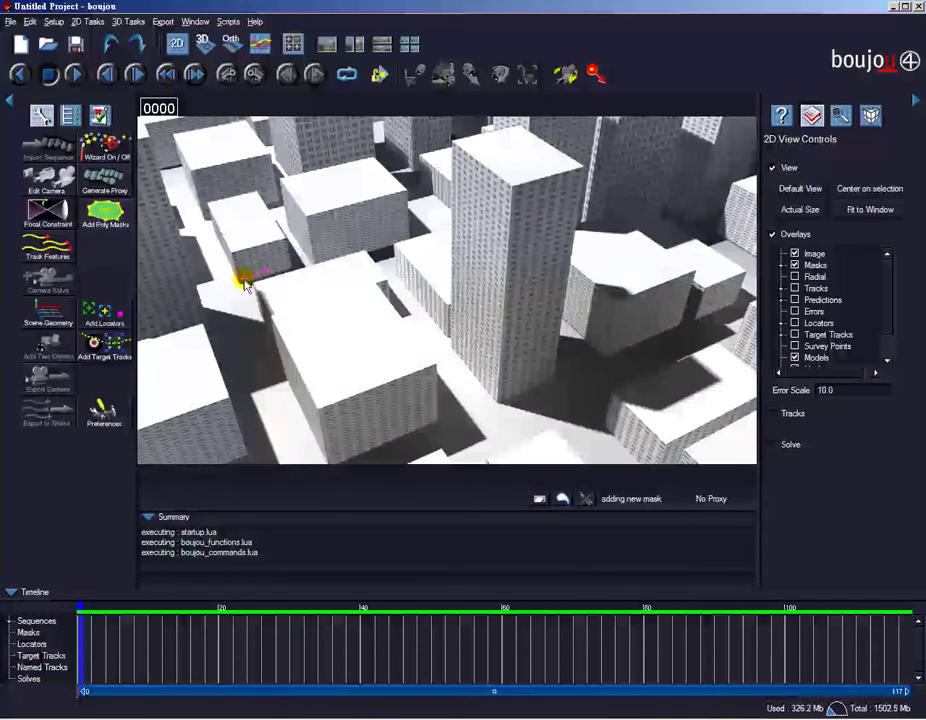
pyautogui.click(318, 465)
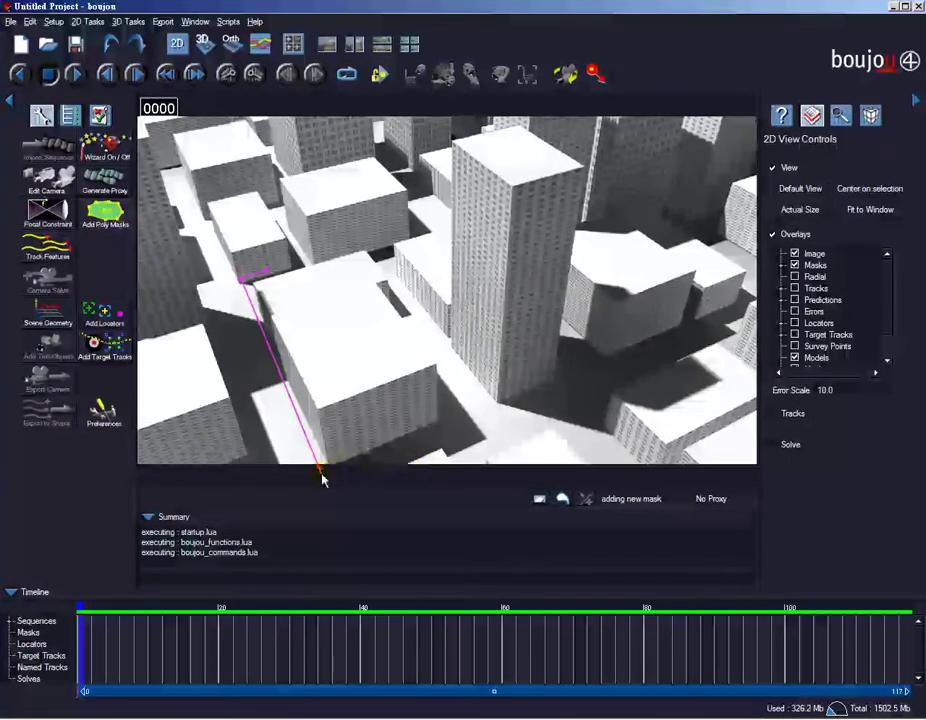
pyautogui.click(451, 423)
pyautogui.click(452, 383)
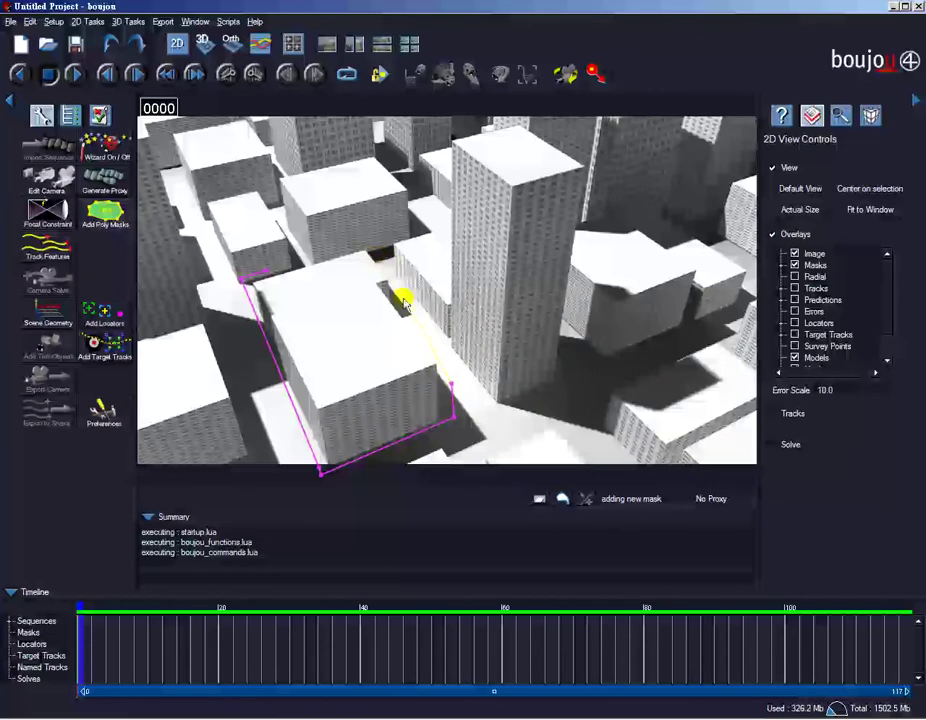
pyautogui.click(397, 289)
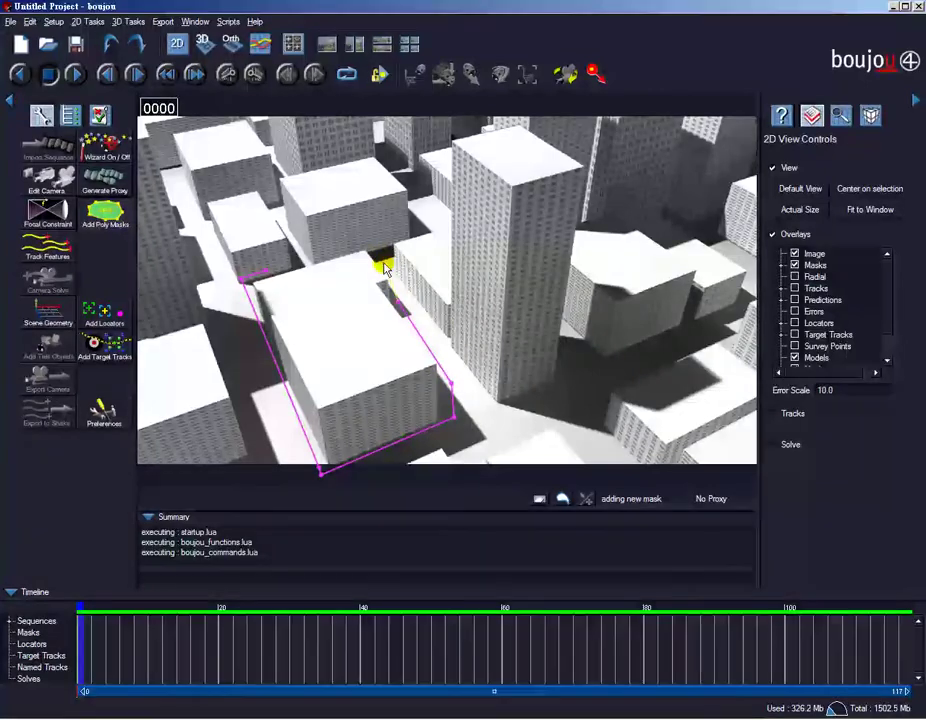
pyautogui.click(373, 250)
pyautogui.click(266, 274)
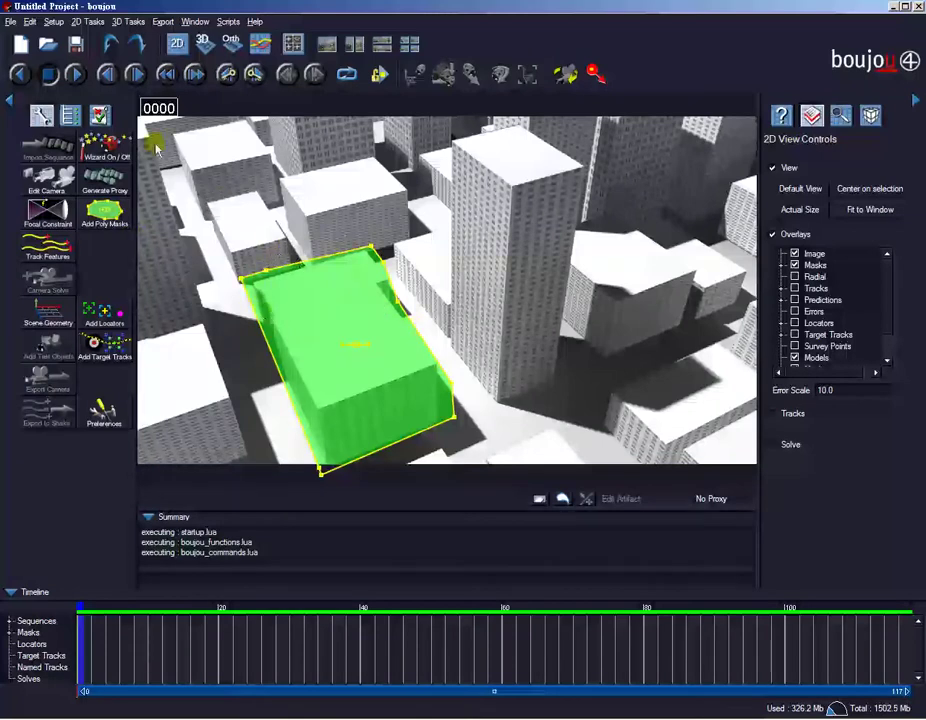
# Play the sequence, expand Masks to list Mask 1, and scrub from frame 0 to frame 19.
pyautogui.click(78, 75)
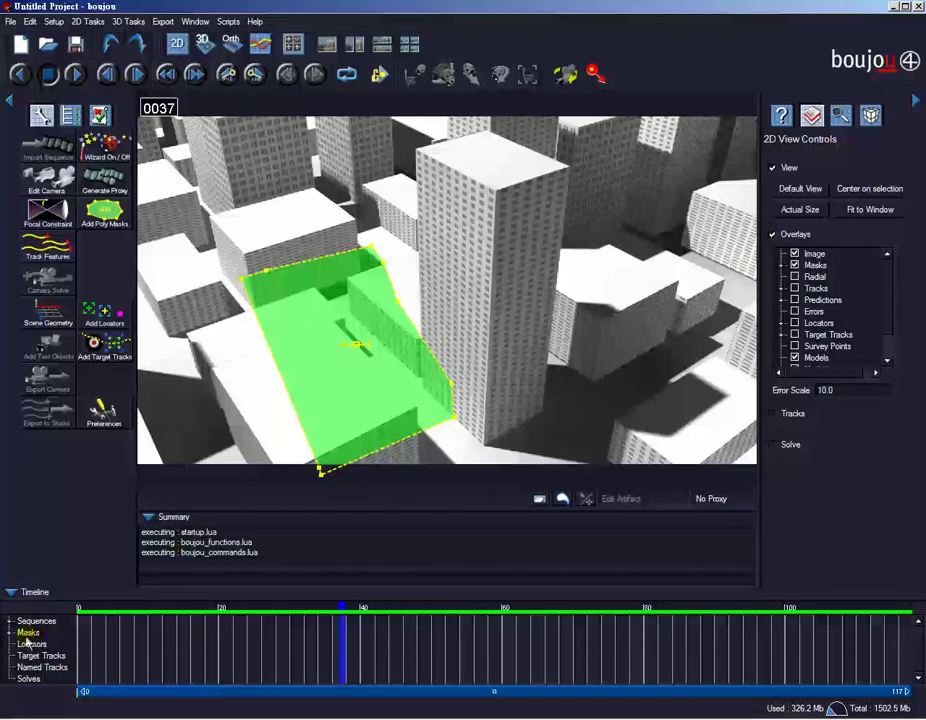
pyautogui.click(9, 633)
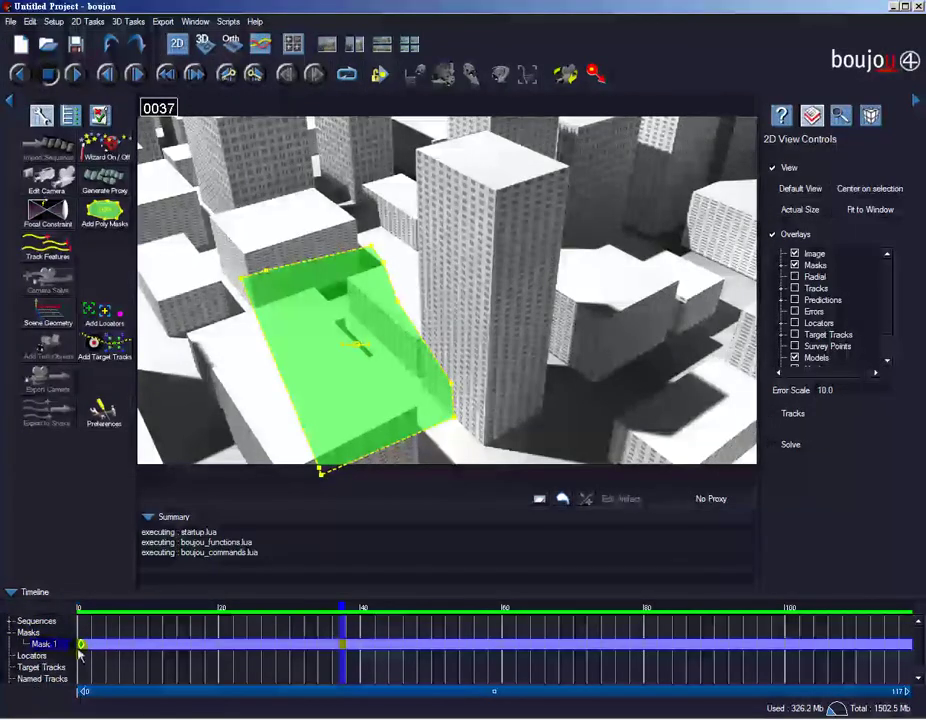
pyautogui.moveTo(163, 608); pyautogui.dragTo(80, 610)
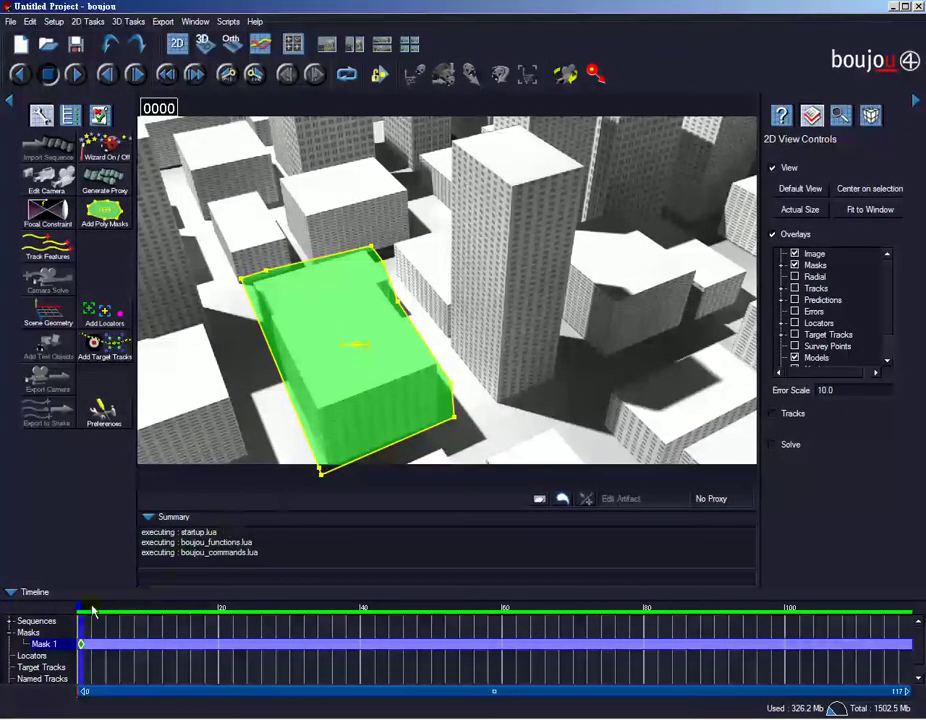
pyautogui.moveTo(92, 611); pyautogui.dragTo(216, 613)
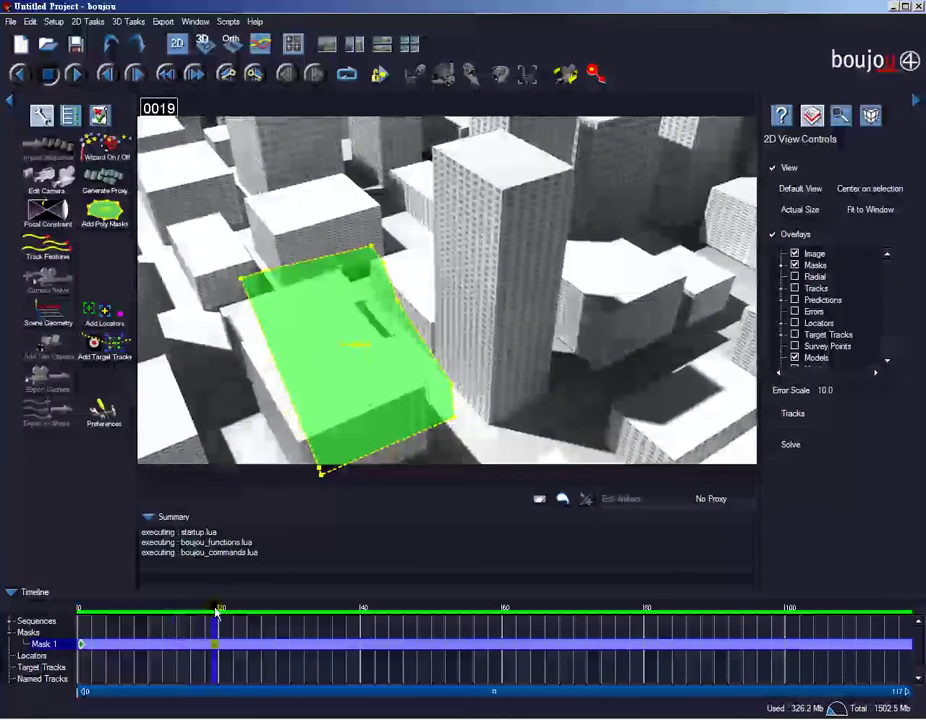
# At frame 19, shift Mask 1 onto the building, snap its corners, and add a bottom-edge vertex.
pyautogui.moveTo(216, 613)
pyautogui.mouseDown()
pyautogui.moveTo(192, 613)
pyautogui.moveTo(216, 613)
pyautogui.mouseUp()
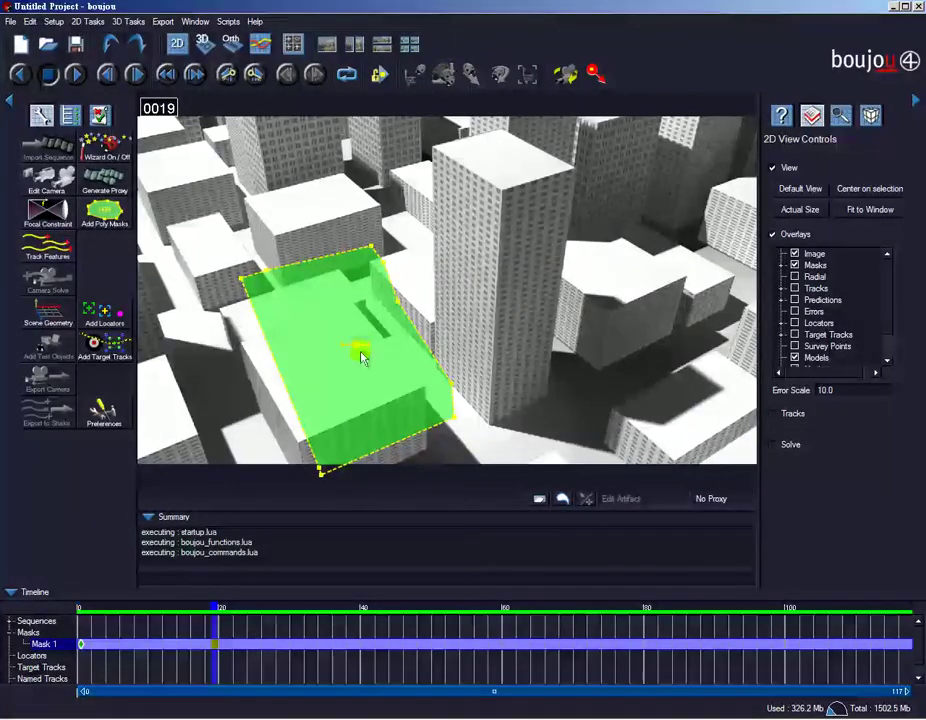
pyautogui.moveTo(358, 348); pyautogui.dragTo(355, 348)
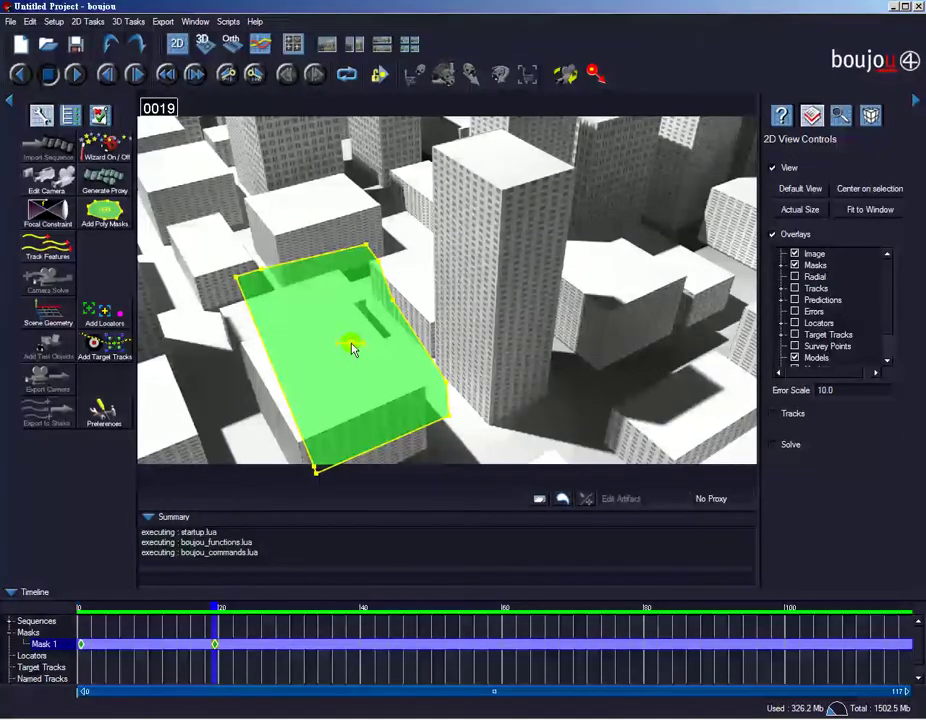
pyautogui.moveTo(352, 347); pyautogui.dragTo(326, 363)
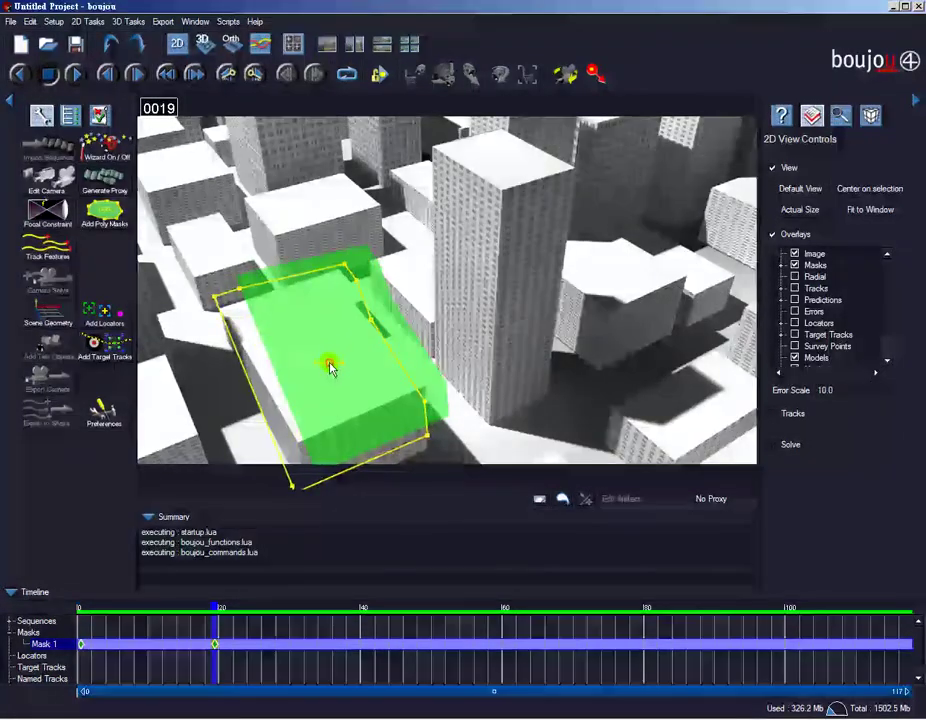
pyautogui.moveTo(424, 430); pyautogui.dragTo(453, 449)
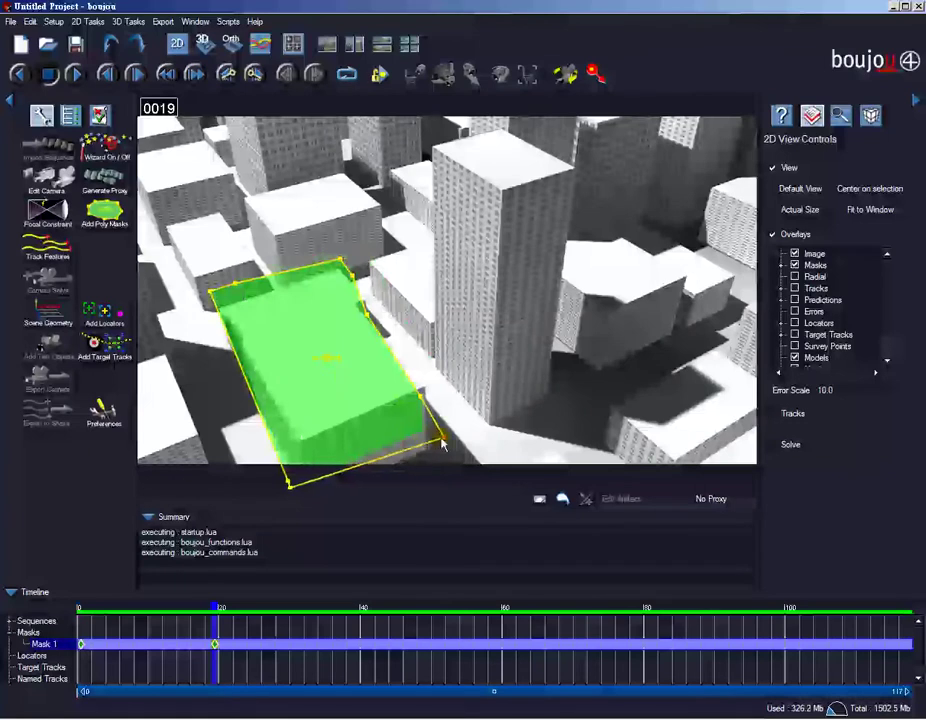
pyautogui.moveTo(420, 395); pyautogui.dragTo(434, 378)
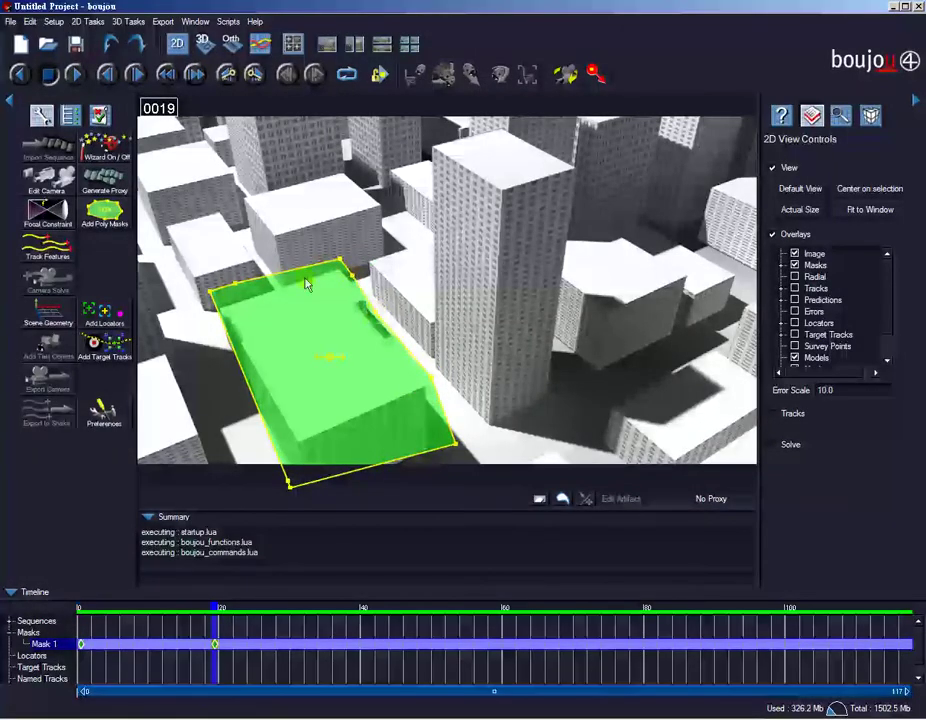
pyautogui.moveTo(210, 291); pyautogui.dragTo(204, 302)
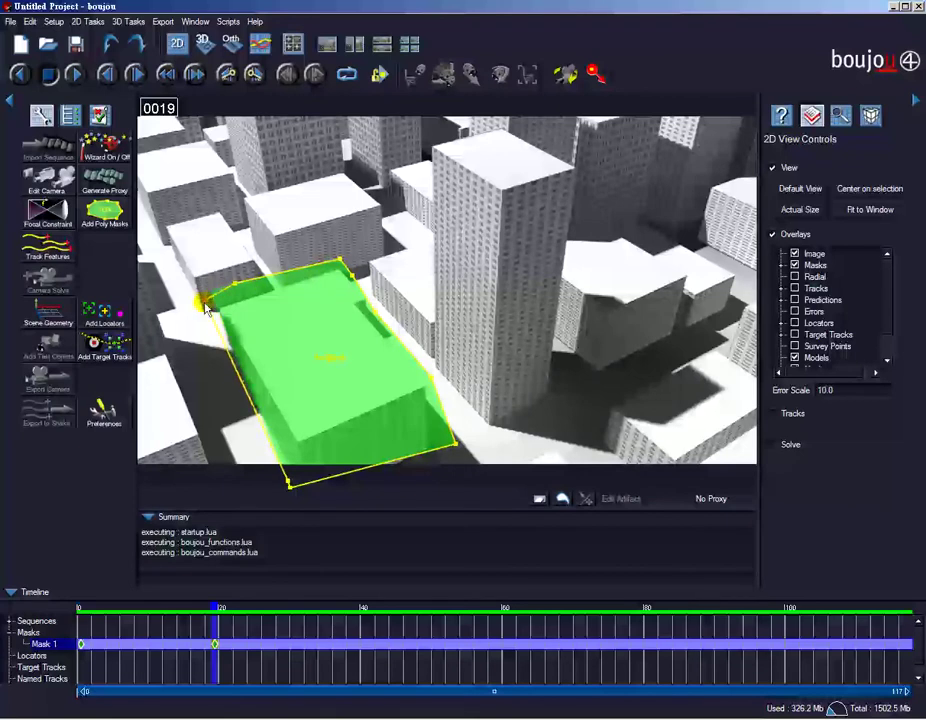
pyautogui.moveTo(296, 488); pyautogui.dragTo(305, 497)
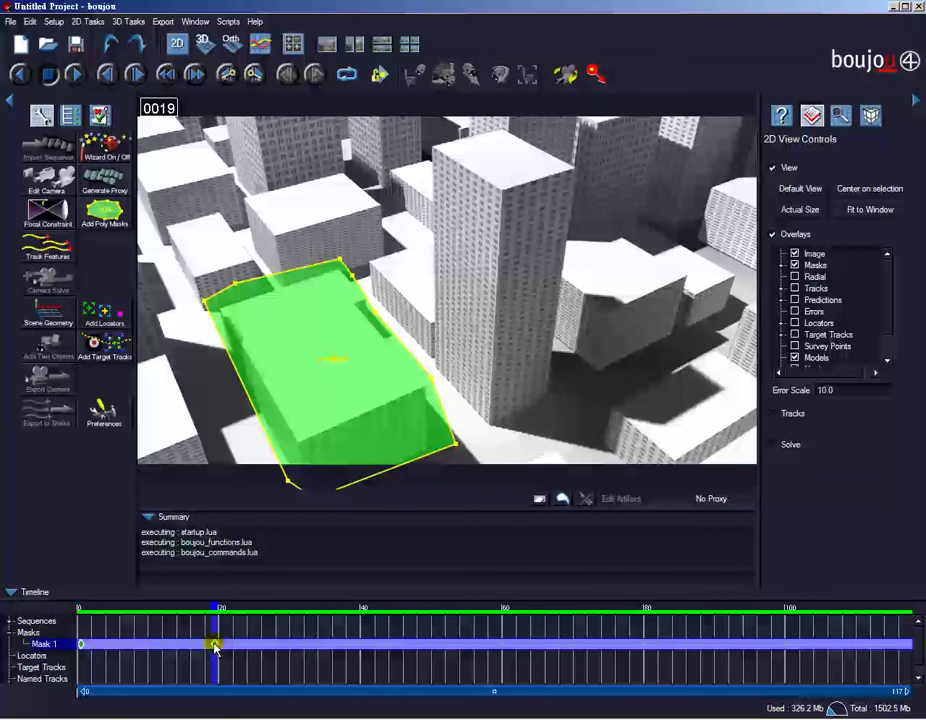
pyautogui.moveTo(215, 610)
pyautogui.mouseDown()
pyautogui.moveTo(88, 610)
pyautogui.moveTo(362, 614)
pyautogui.mouseUp()
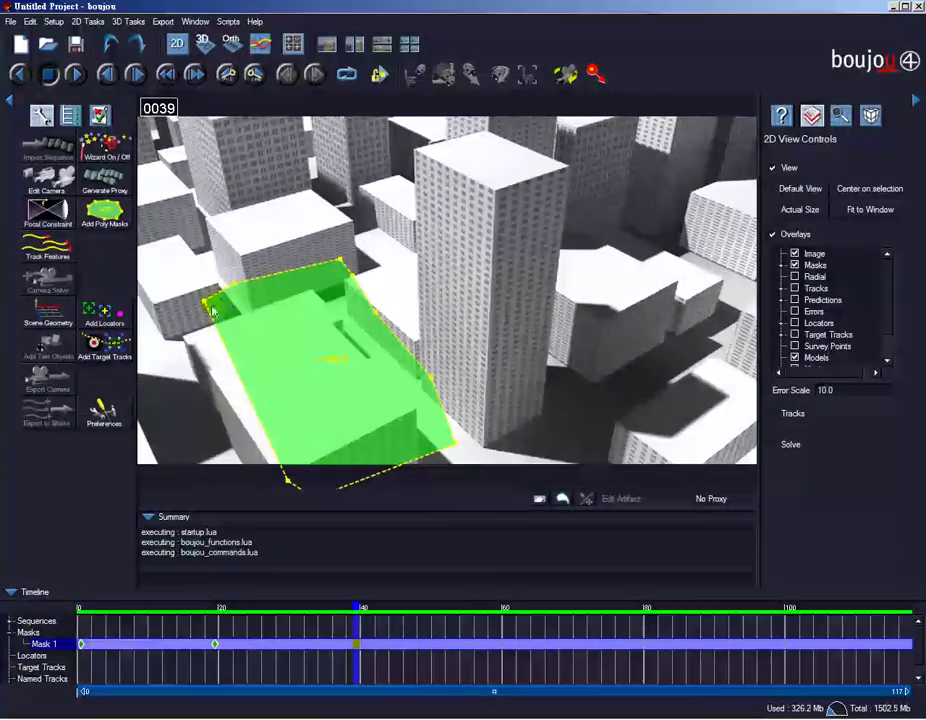
# At frame 39, refit Mask 1's left corners to the building, add an upper-right vertex, and check frame 38.
pyautogui.moveTo(333, 362); pyautogui.dragTo(309, 378)
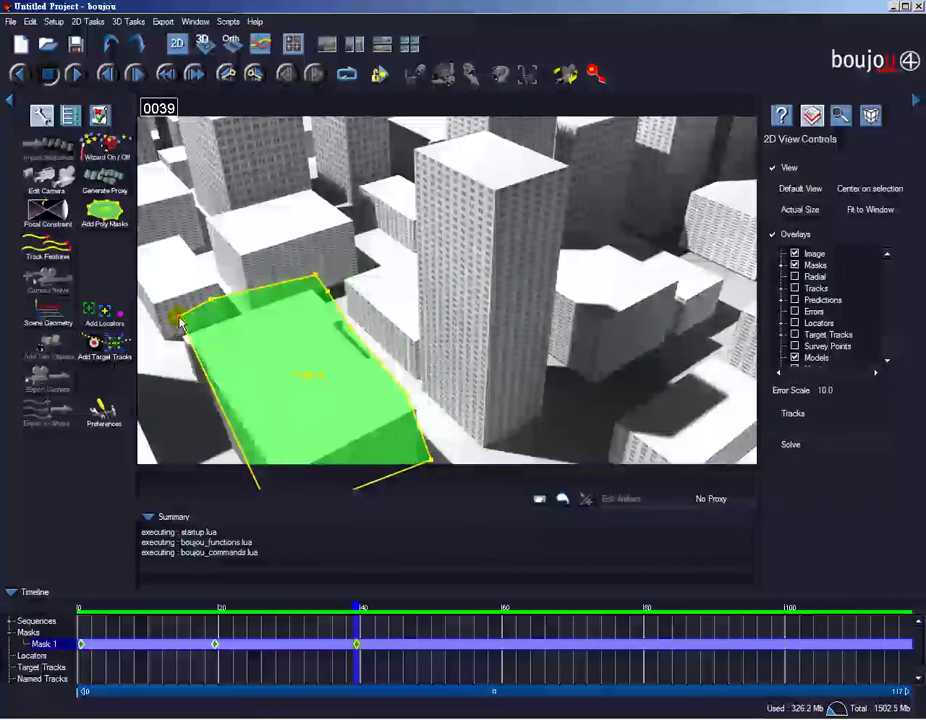
pyautogui.moveTo(179, 318); pyautogui.dragTo(168, 342)
pyautogui.moveTo(213, 298); pyautogui.dragTo(215, 308)
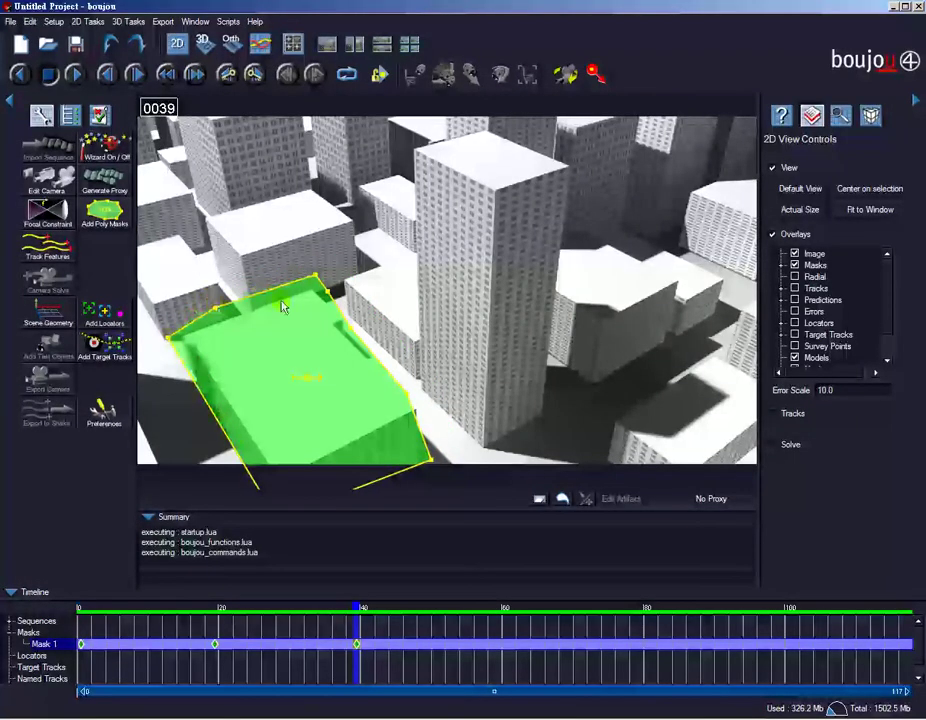
pyautogui.moveTo(337, 292)
pyautogui.mouseDown()
pyautogui.moveTo(350, 333)
pyautogui.moveTo(420, 400)
pyautogui.mouseUp()
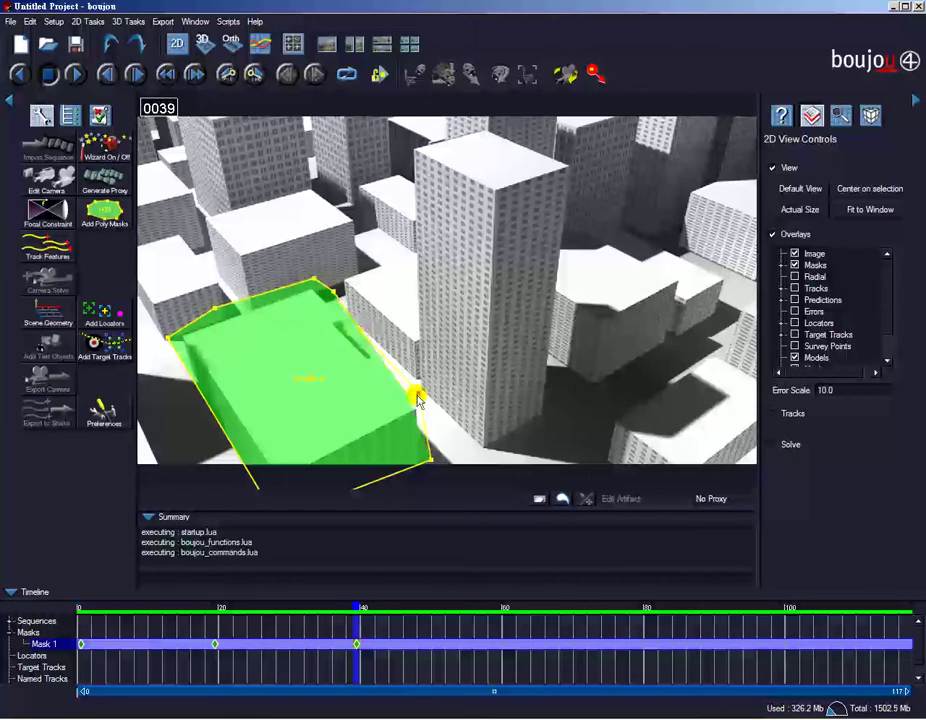
pyautogui.click(351, 613)
pyautogui.moveTo(351, 613)
pyautogui.mouseDown()
pyautogui.moveTo(135, 619)
pyautogui.moveTo(323, 620)
pyautogui.mouseUp()
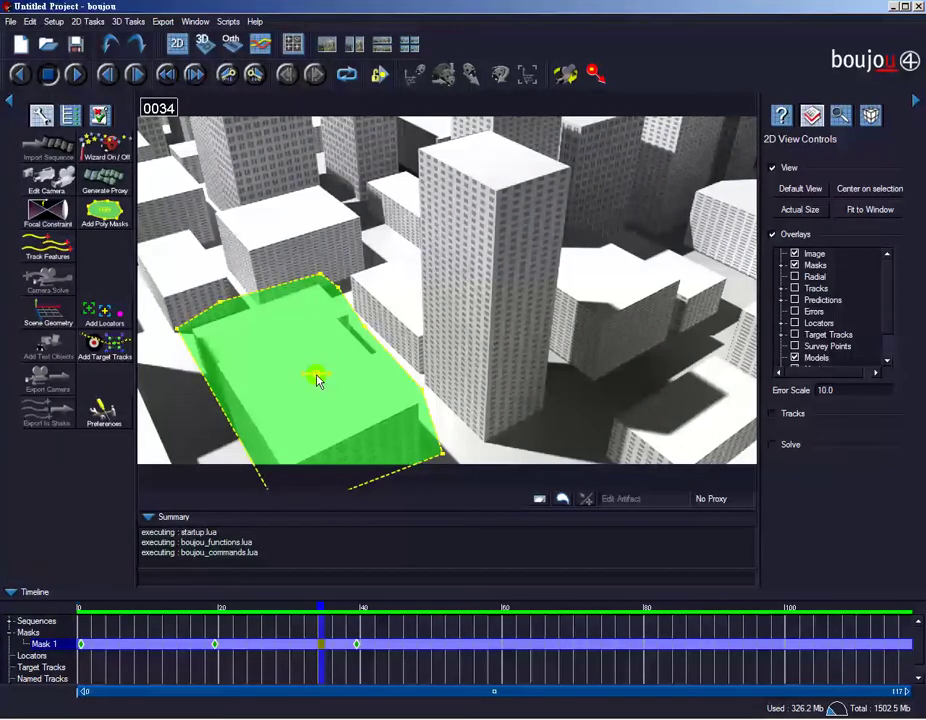
# Delete the building's polygon mask.
pyautogui.press('Delete')
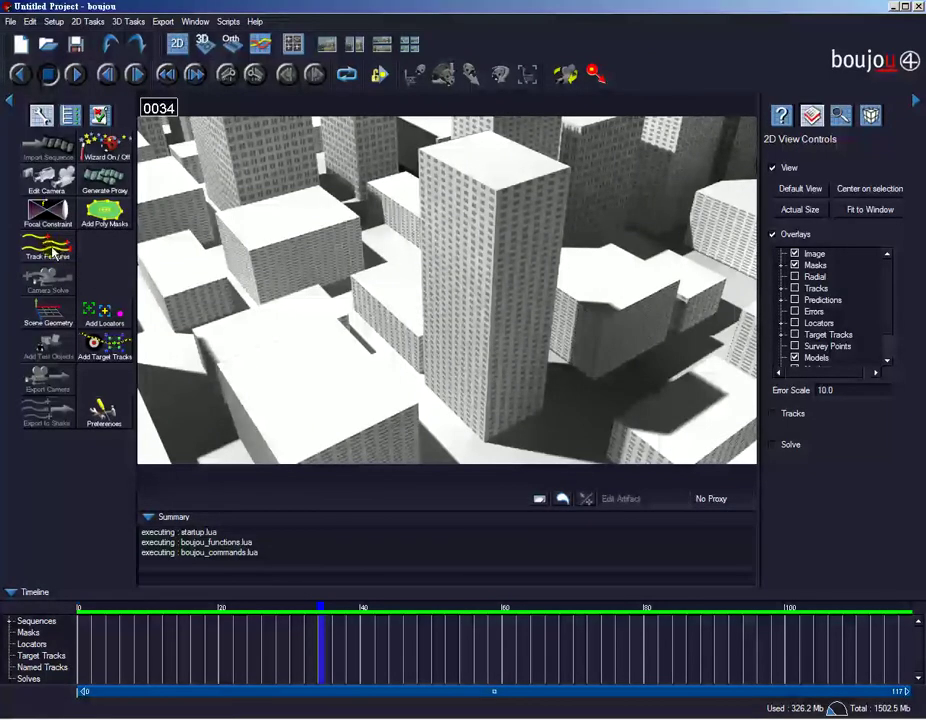
# Open the Feature Tracking Properties, move them into the viewport, and show the Advanced options.
pyautogui.click(52, 252)
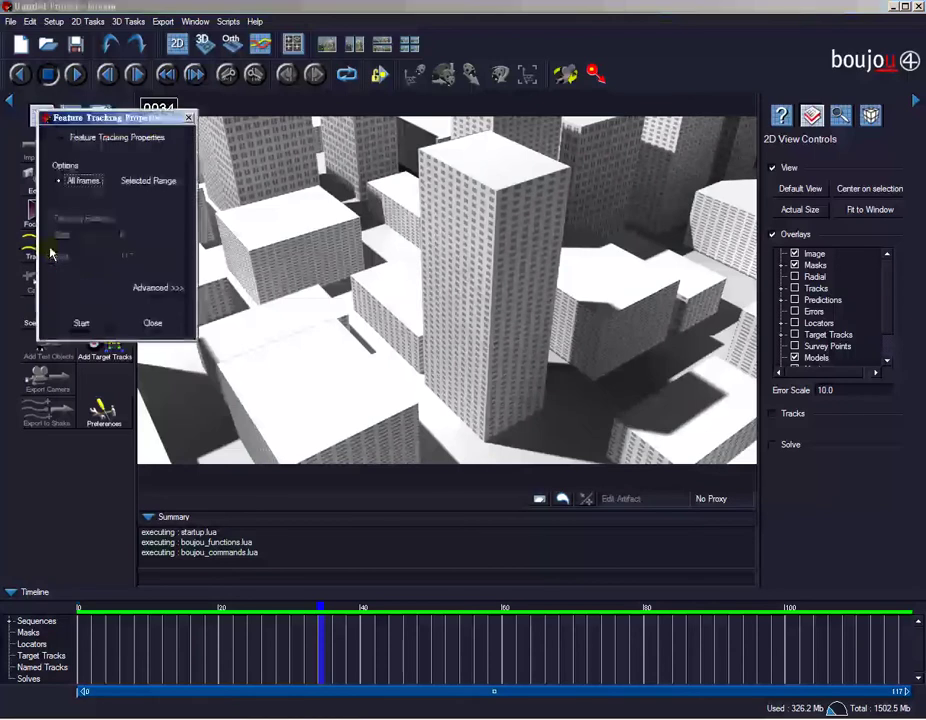
pyautogui.moveTo(163, 125); pyautogui.dragTo(306, 181)
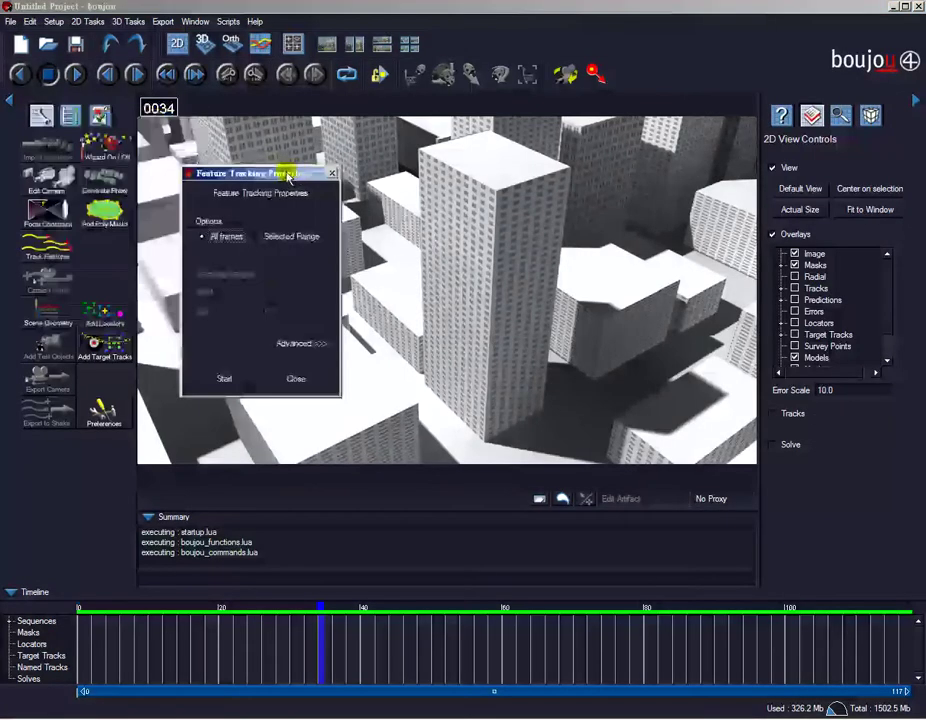
pyautogui.click(302, 345)
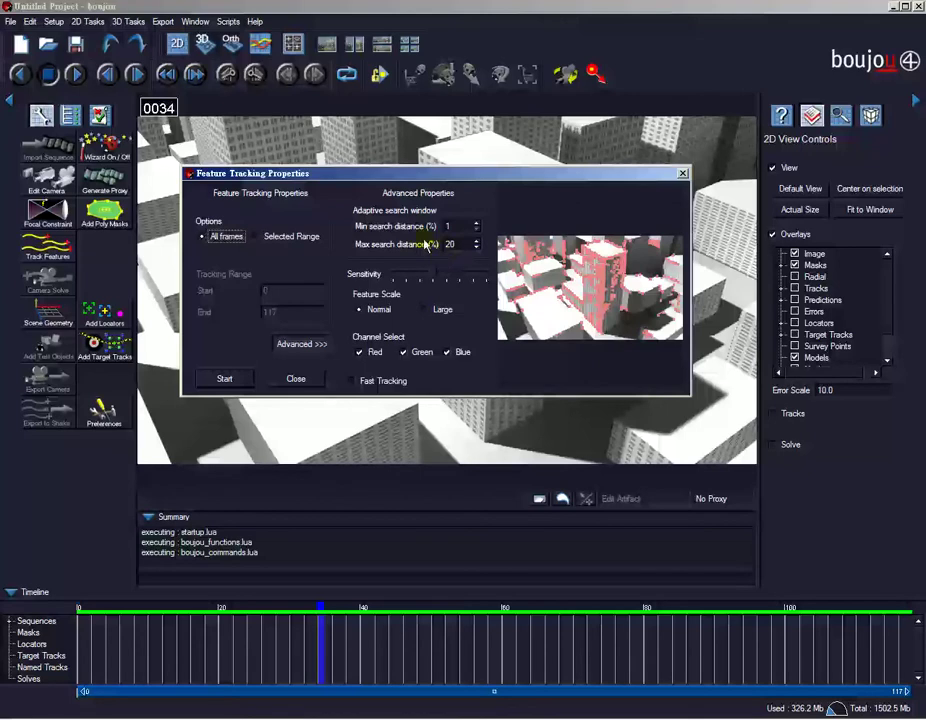
# Raise the Sensitivity slider in small increments while watching the preview's red feature markings.
pyautogui.moveTo(352, 208); pyautogui.dragTo(483, 262)
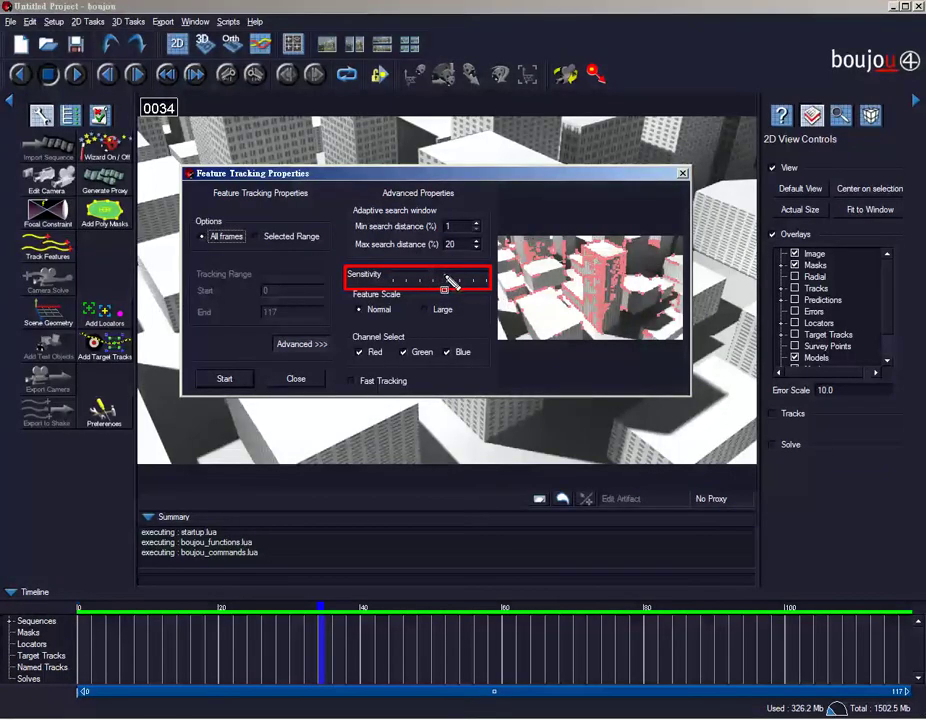
pyautogui.moveTo(441, 283); pyautogui.dragTo(449, 285)
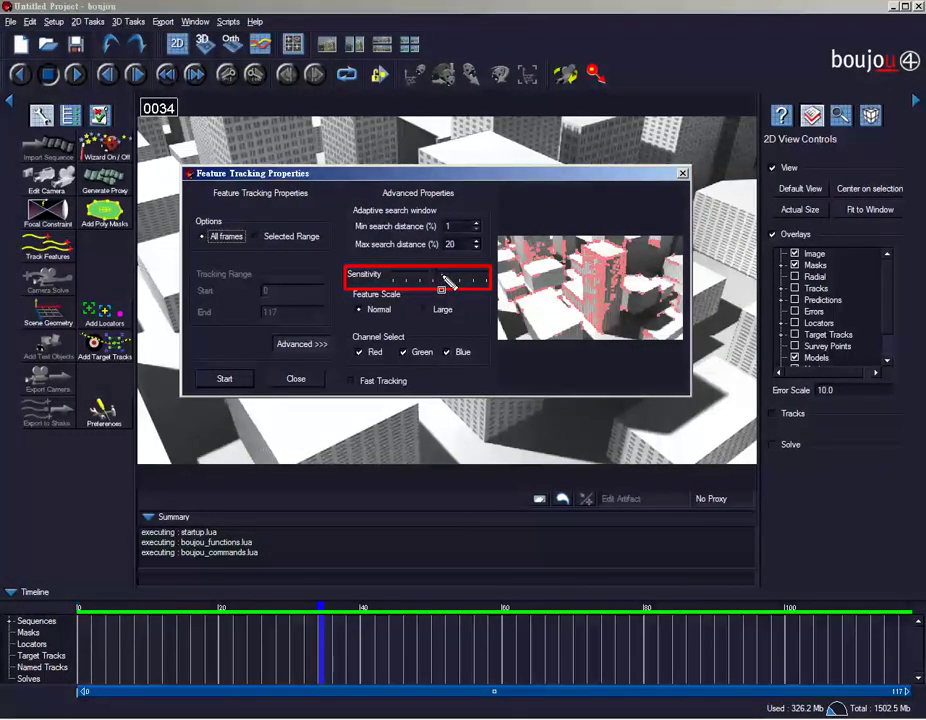
pyautogui.moveTo(450, 283); pyautogui.dragTo(452, 285)
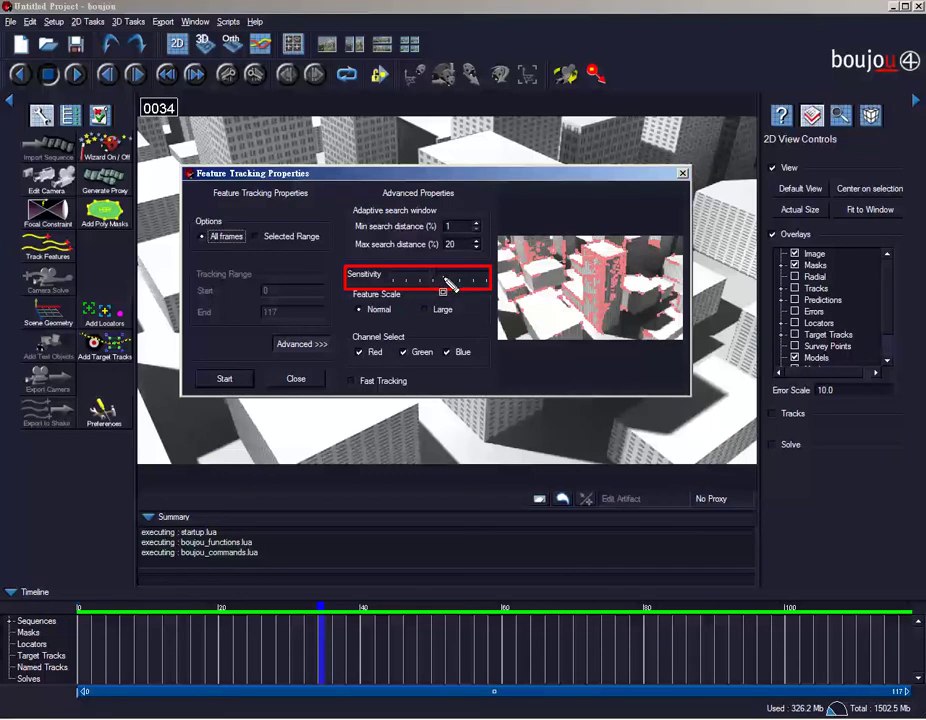
pyautogui.moveTo(449, 284); pyautogui.dragTo(462, 289)
pyautogui.moveTo(458, 285); pyautogui.dragTo(465, 283)
pyautogui.moveTo(463, 278); pyautogui.dragTo(473, 275)
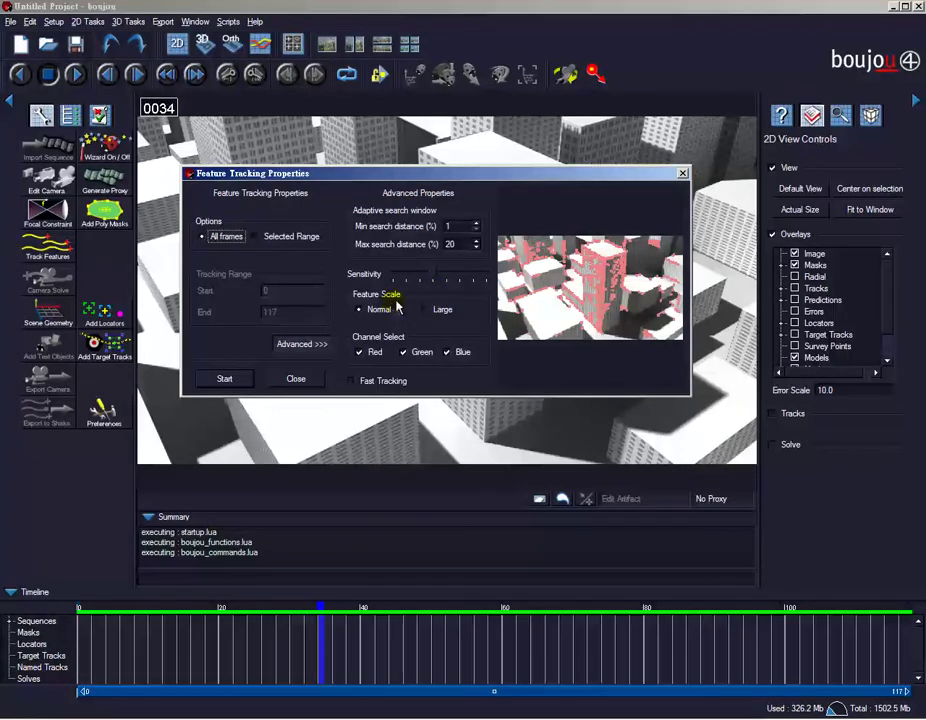
# Point out the Feature Scale setting, then open student2.avi from the demo folder in Media Player Classic.
pyautogui.moveTo(355, 304)
pyautogui.mouseDown()
pyautogui.moveTo(401, 320)
pyautogui.moveTo(464, 318)
pyautogui.mouseUp()
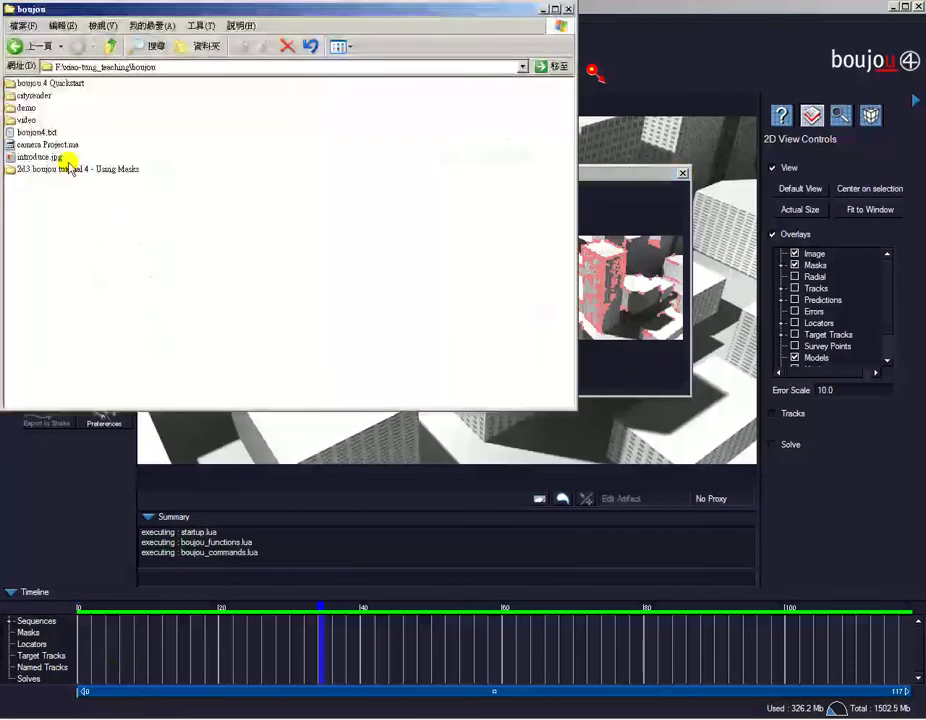
pyautogui.doubleClick(24, 120)
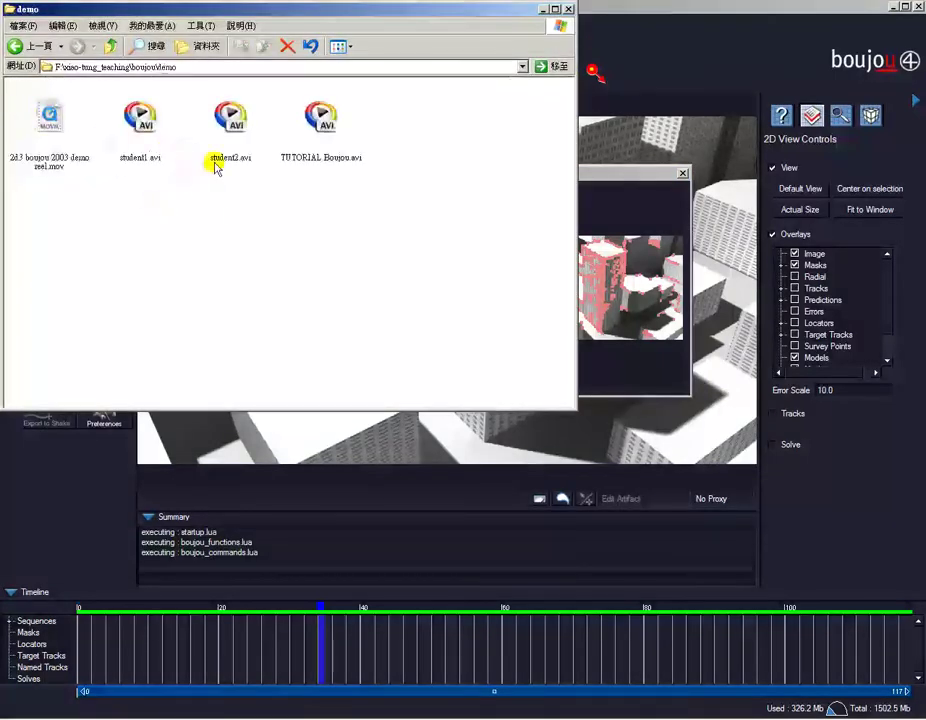
pyautogui.click(220, 140)
pyautogui.click(545, 10)
pyautogui.click(548, 9)
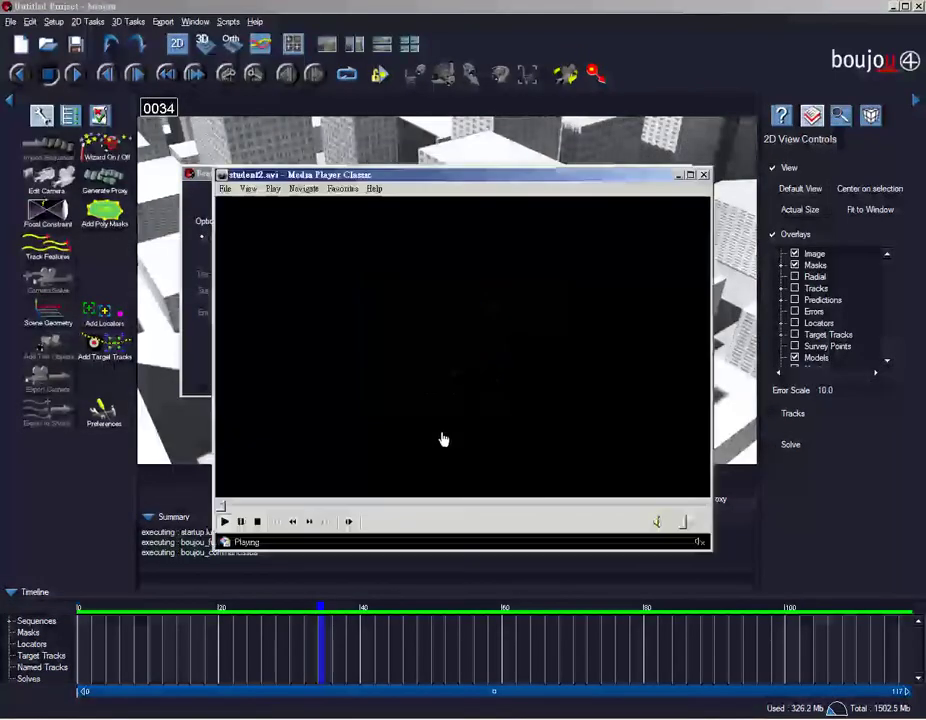
# Pause student2.avi near the start and mark three tracking dots on the green screen.
pyautogui.click(242, 522)
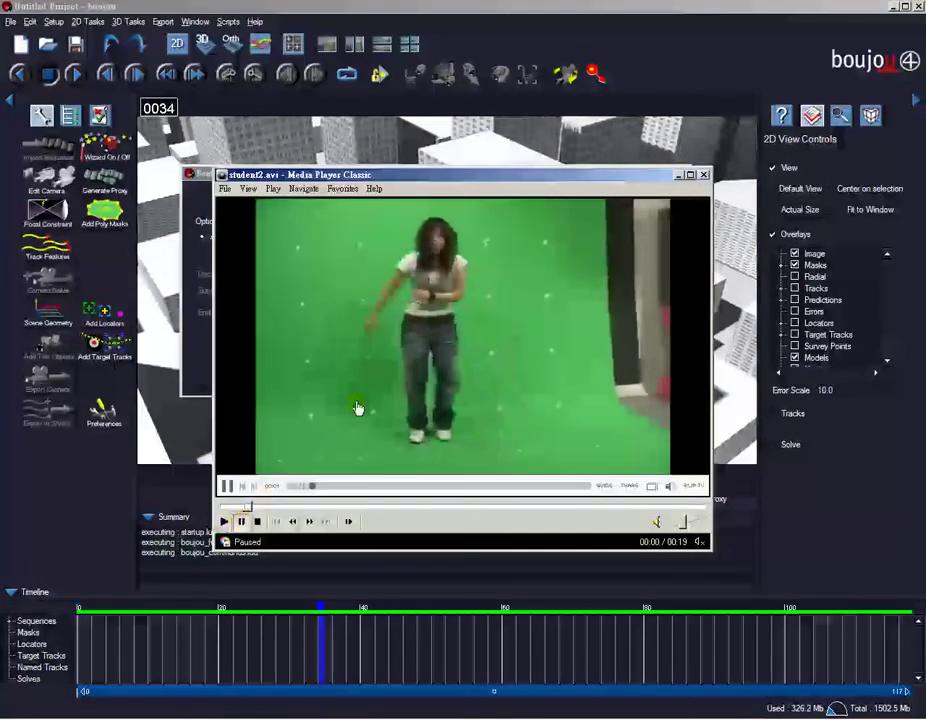
pyautogui.moveTo(299, 405); pyautogui.dragTo(318, 423)
pyautogui.moveTo(298, 358); pyautogui.dragTo(320, 370)
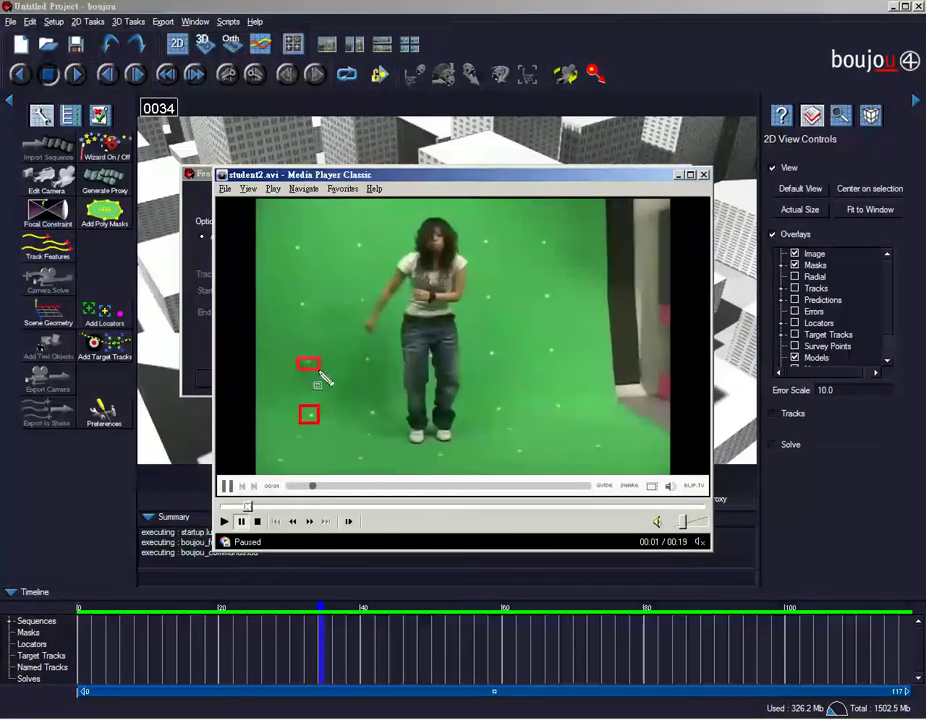
pyautogui.moveTo(294, 299); pyautogui.dragTo(307, 313)
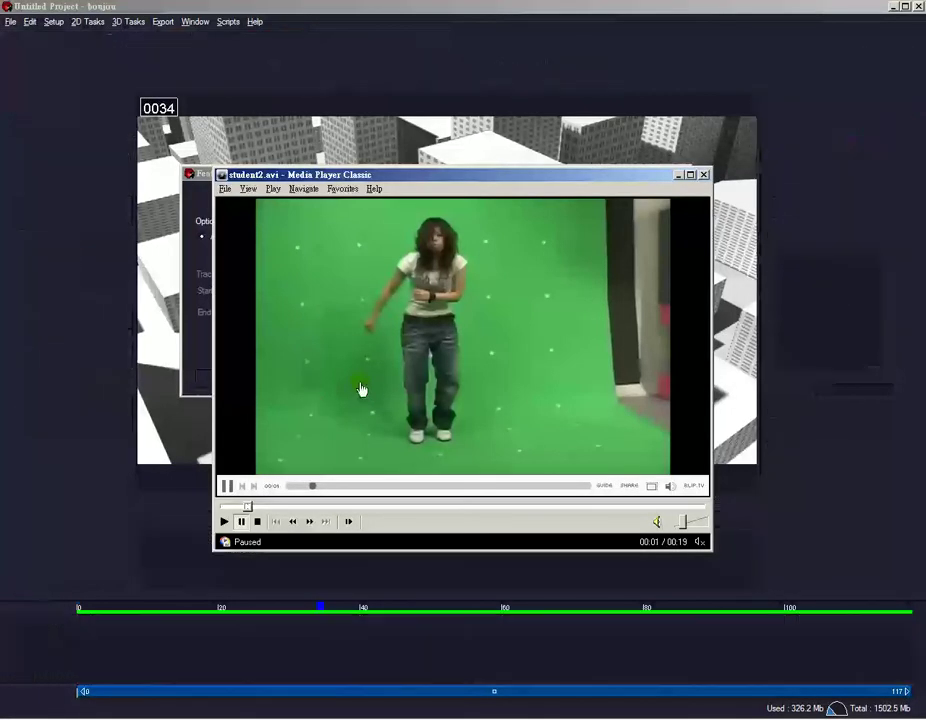
# Scrub and replay the clip, stop on the graffiti-wall shot at 00:12, and close the player.
pyautogui.moveTo(247, 507); pyautogui.dragTo(435, 509)
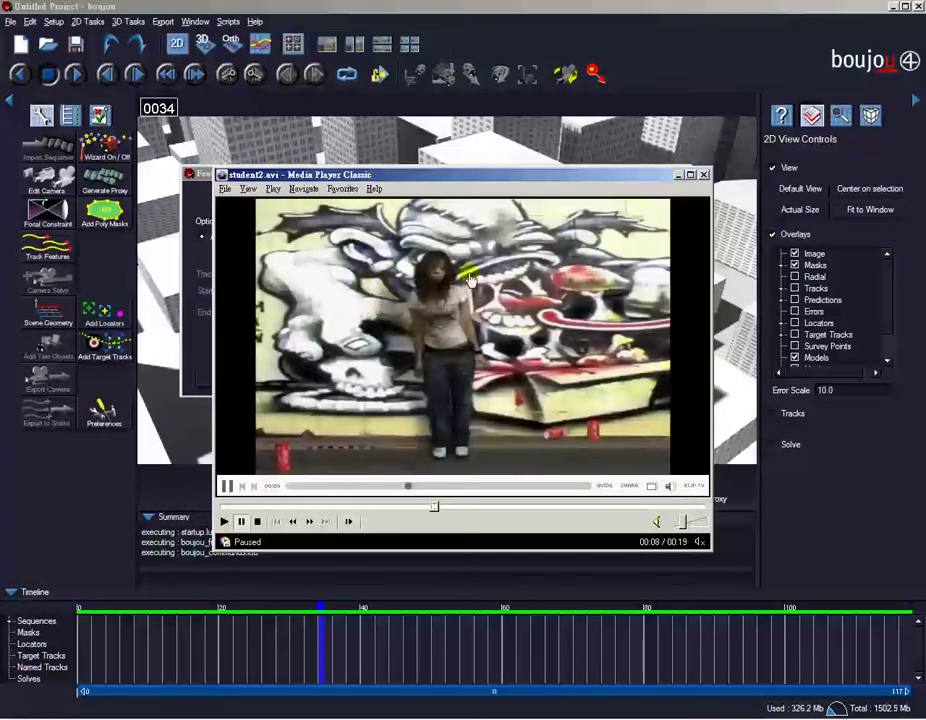
pyautogui.click(224, 521)
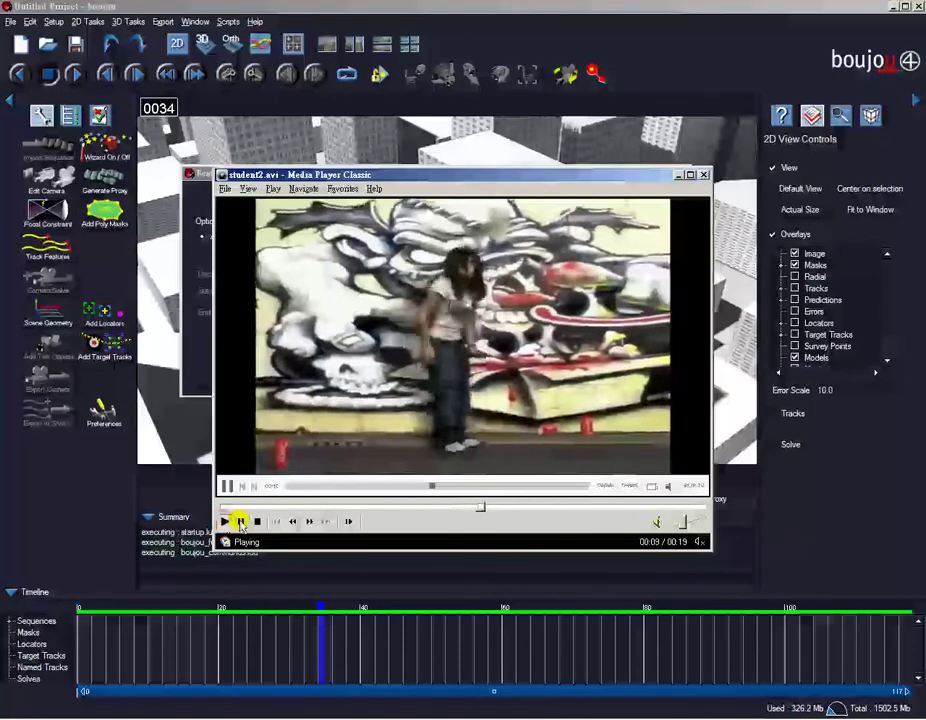
pyautogui.click(240, 521)
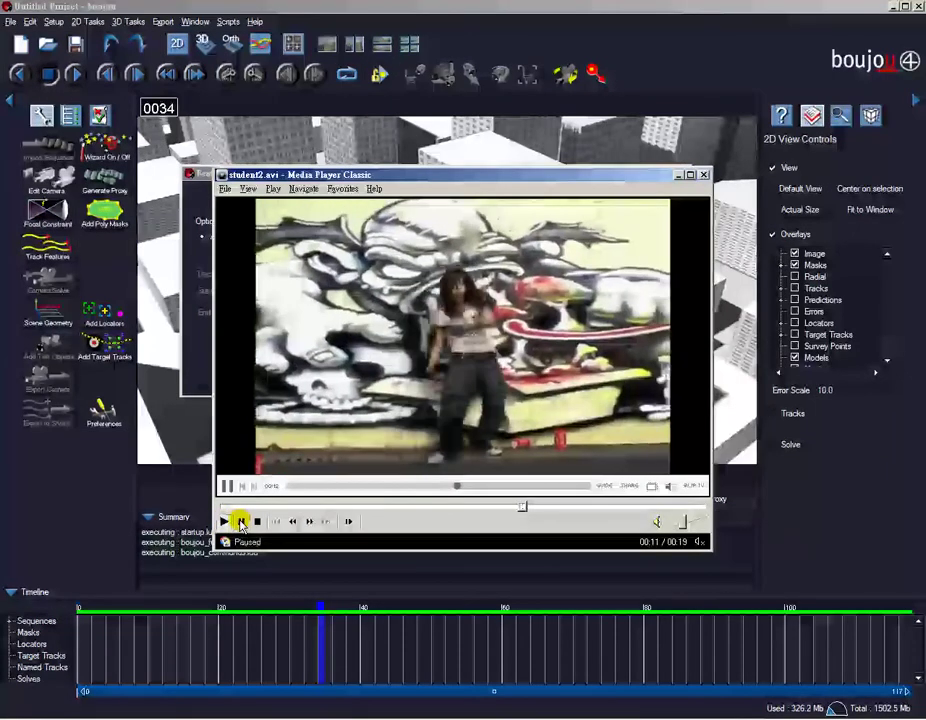
pyautogui.click(229, 508)
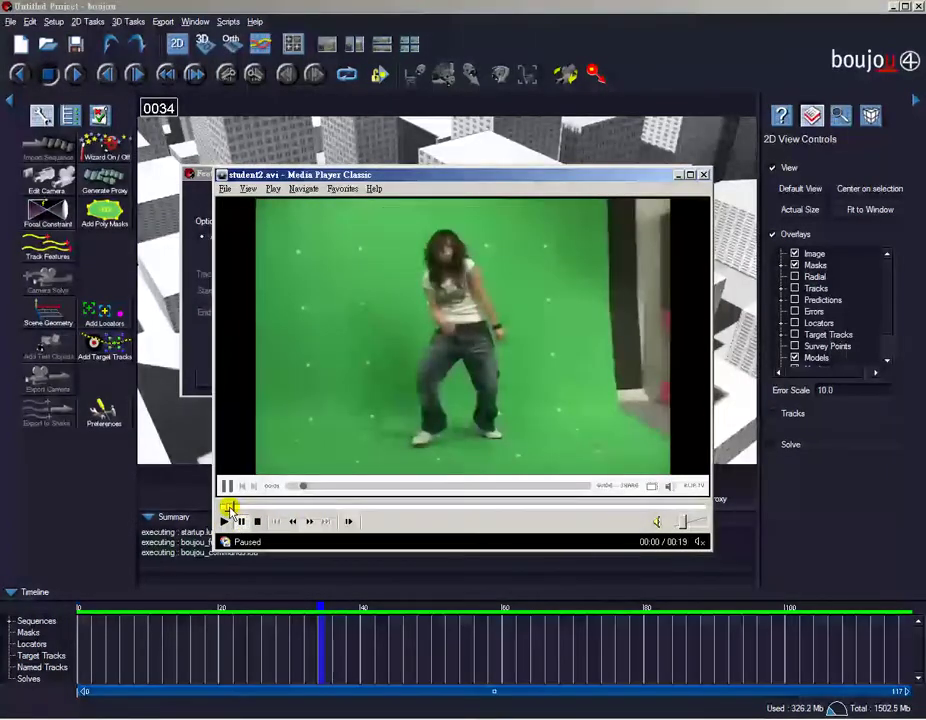
pyautogui.moveTo(229, 508); pyautogui.dragTo(236, 510)
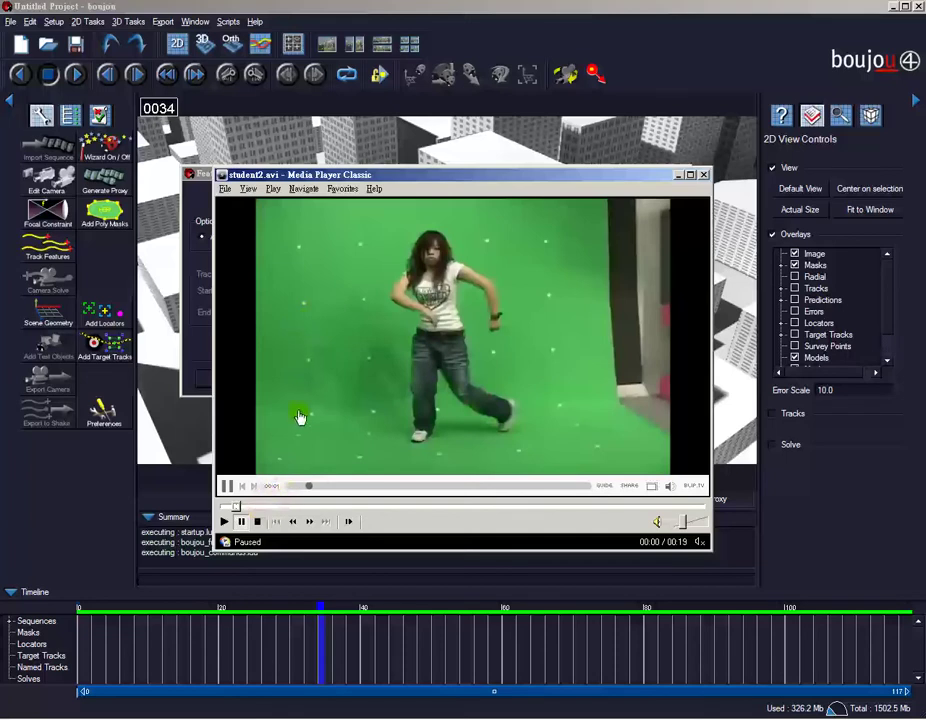
pyautogui.moveTo(237, 506); pyautogui.dragTo(533, 508)
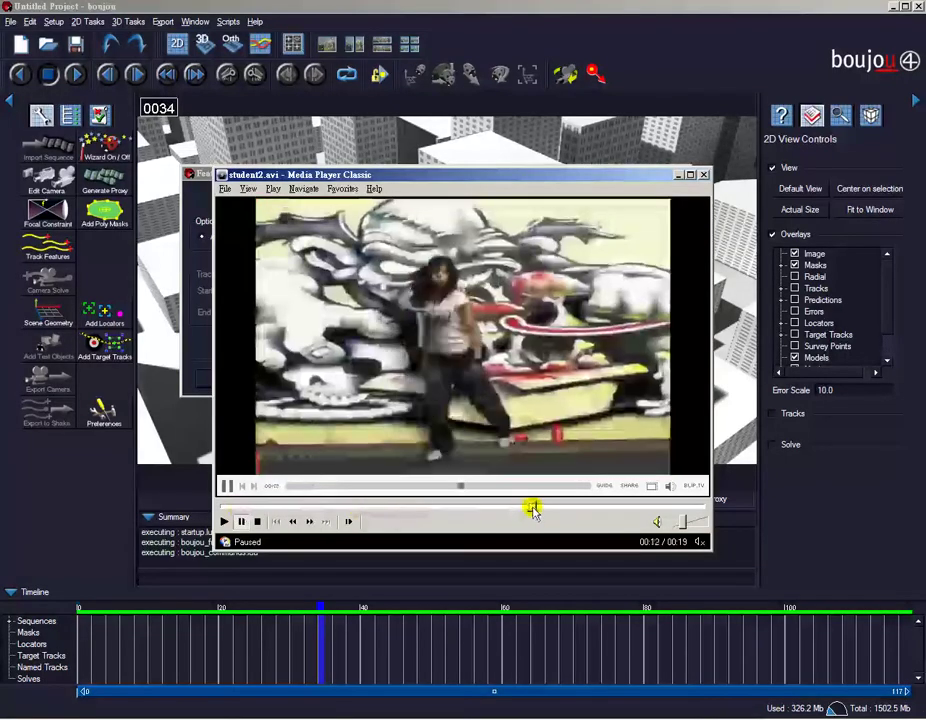
pyautogui.click(705, 176)
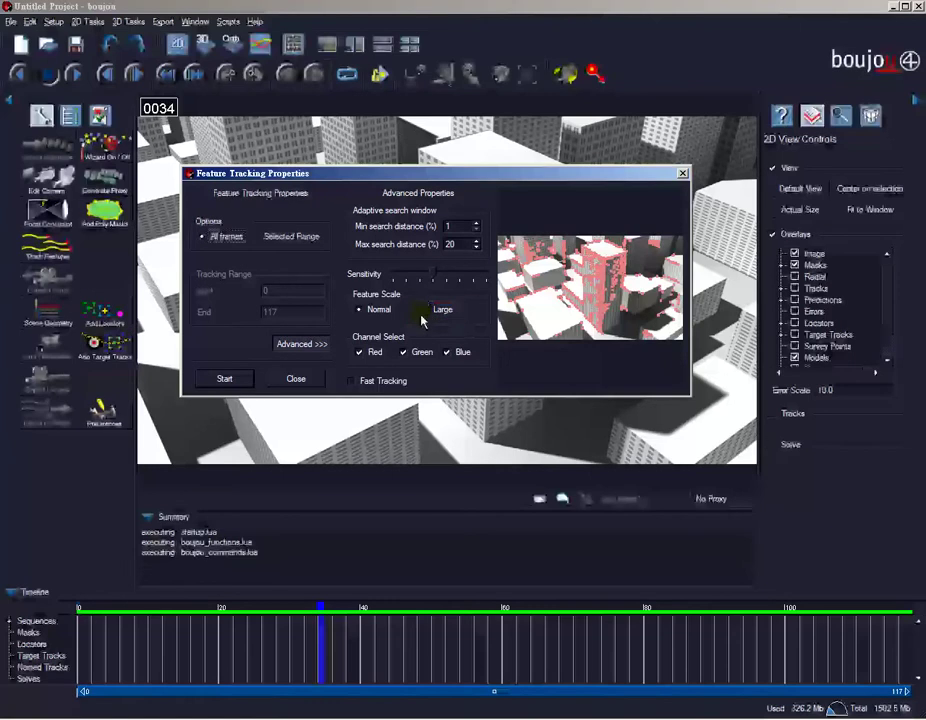
# Toggle the Red channel off and back on, leaving Red, Green and Blue all enabled.
pyautogui.click(364, 352)
pyautogui.click(358, 352)
pyautogui.click(356, 345)
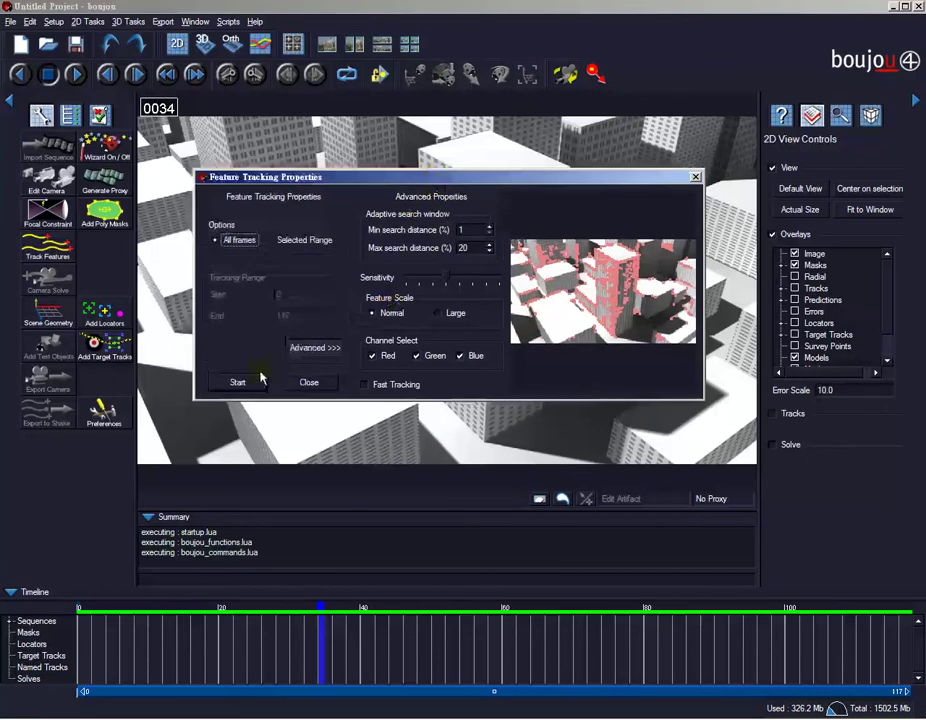
# Start feature tracking across all frames of the city sequence.
pyautogui.click(225, 378)
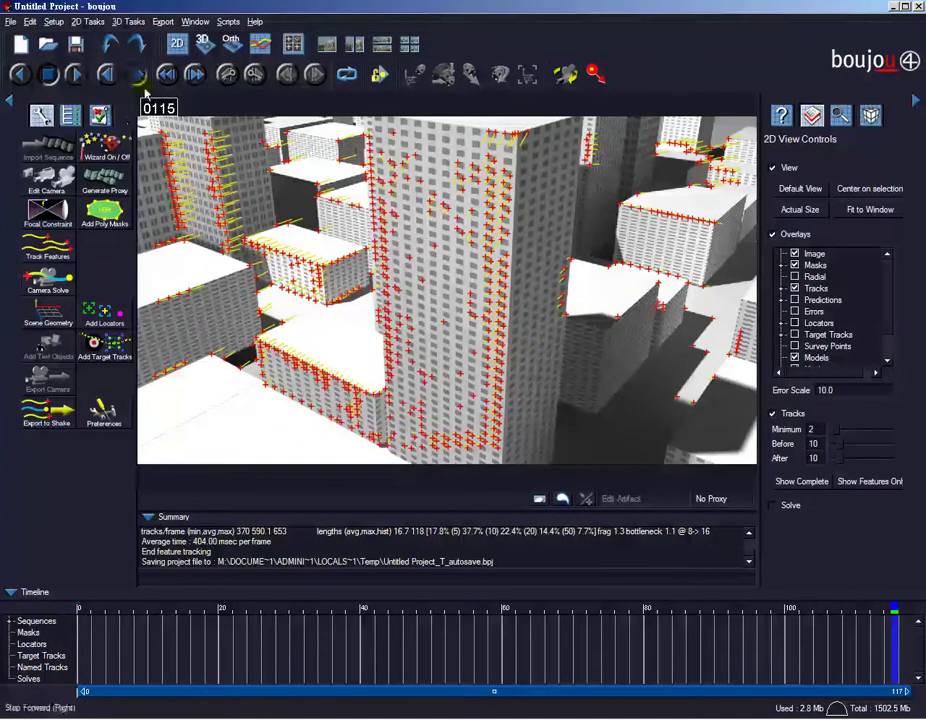
pyautogui.click(106, 73)
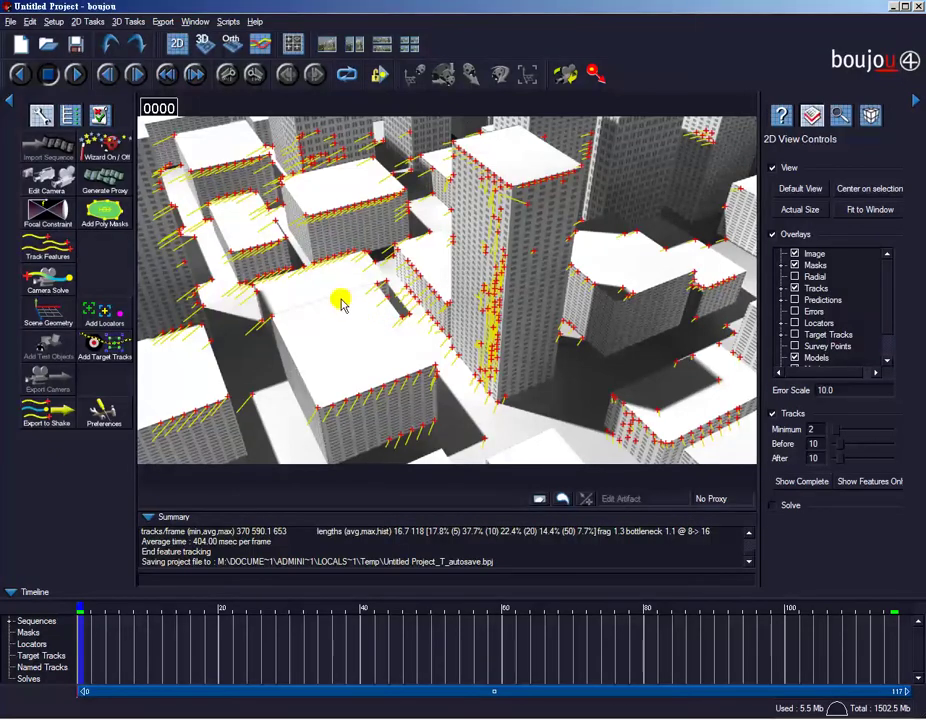
pyautogui.click(76, 76)
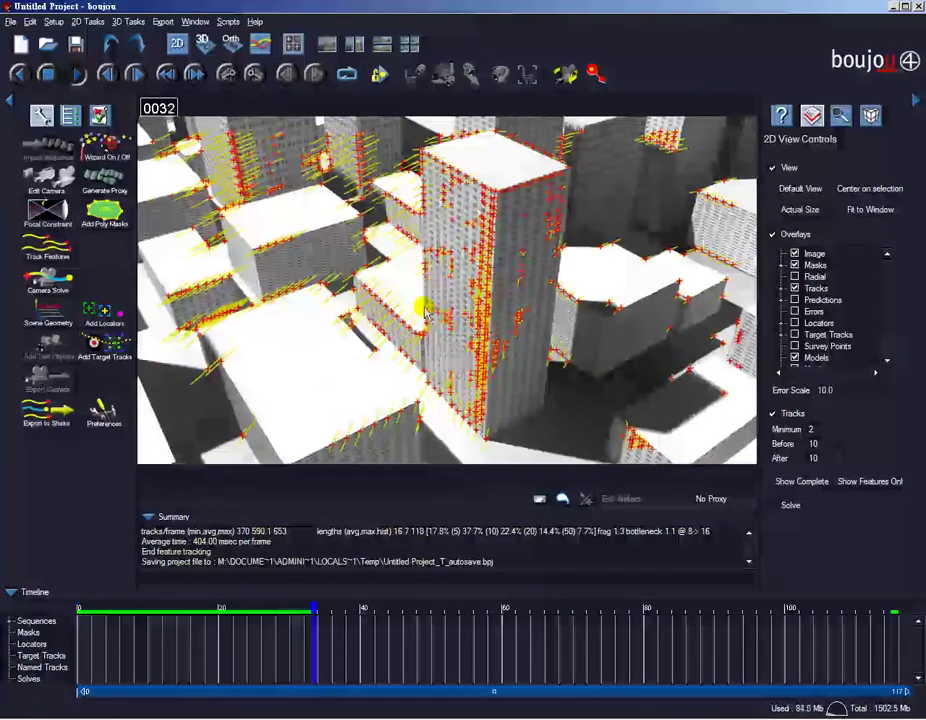
pyautogui.click(76, 75)
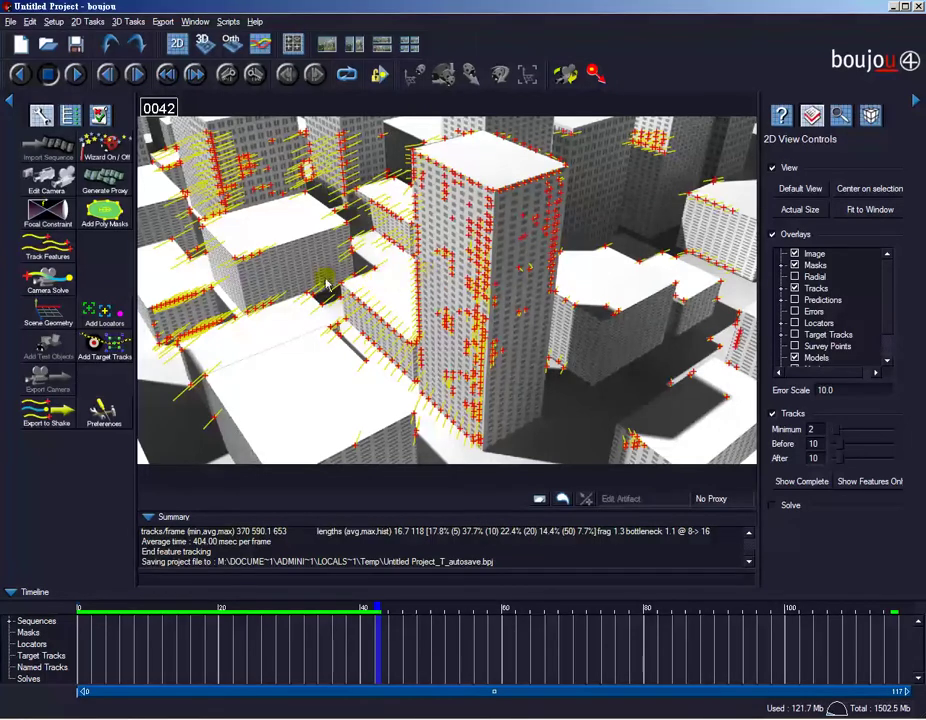
# Adjust Camera solve 1 with radial distortion and camera path smoothness optimization enabled.
pyautogui.click(50, 289)
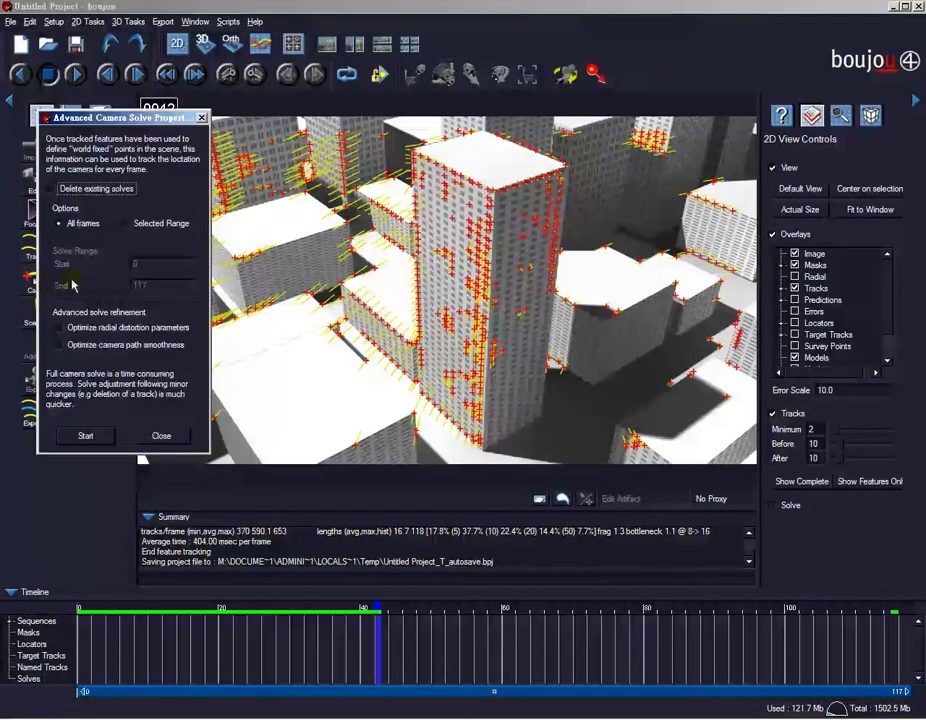
pyautogui.moveTo(157, 121); pyautogui.dragTo(314, 121)
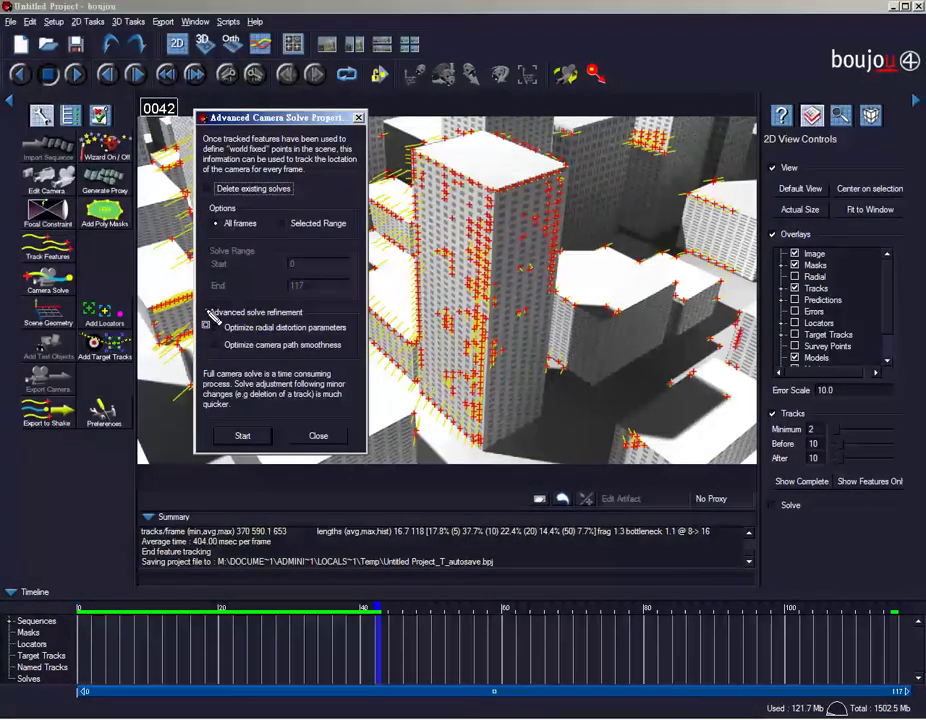
pyautogui.moveTo(206, 309); pyautogui.dragTo(353, 366)
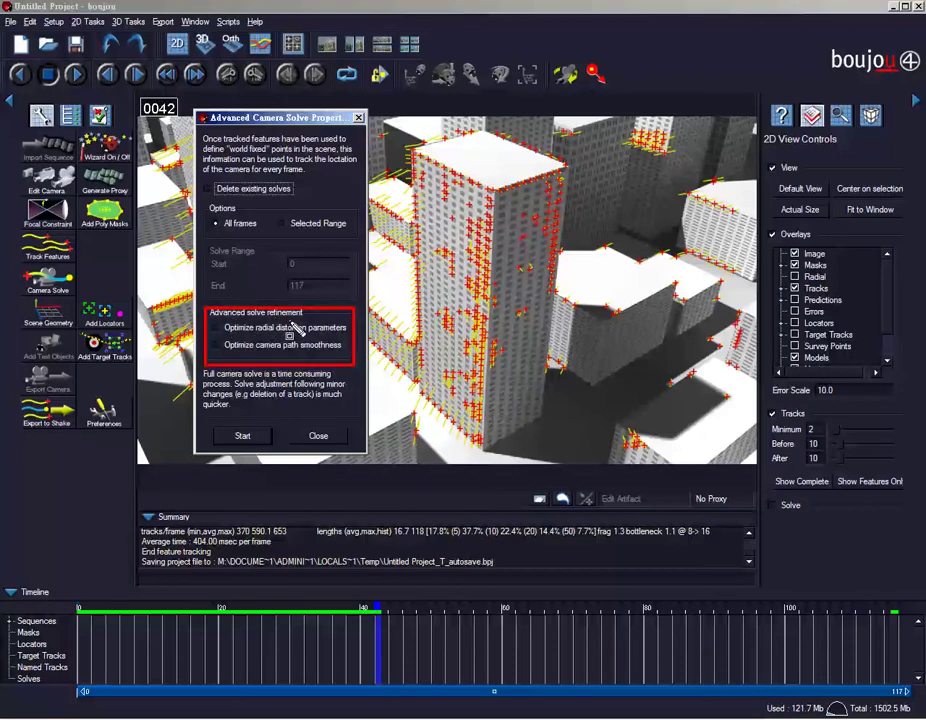
pyautogui.click(216, 327)
pyautogui.click(217, 345)
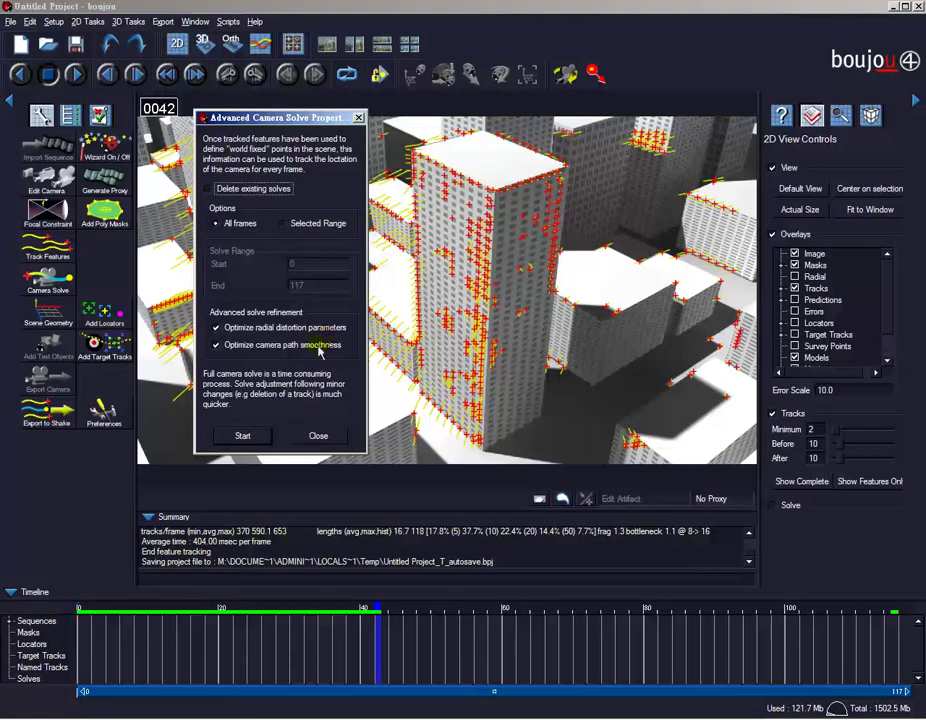
pyautogui.click(240, 437)
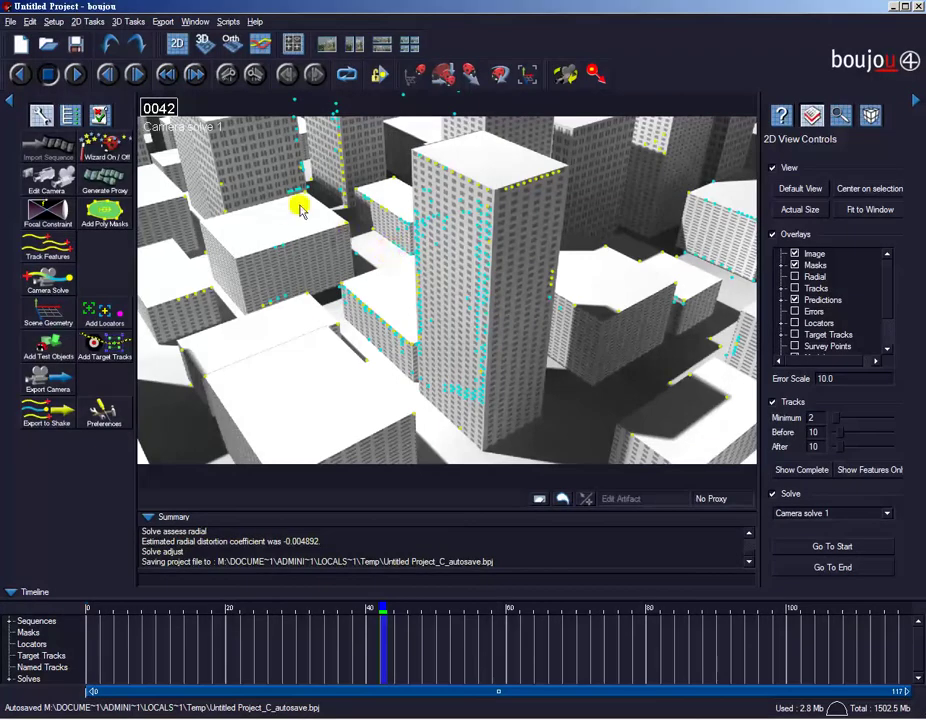
# Play back the solved city footage and stop it at frame 71.
pyautogui.click(75, 74)
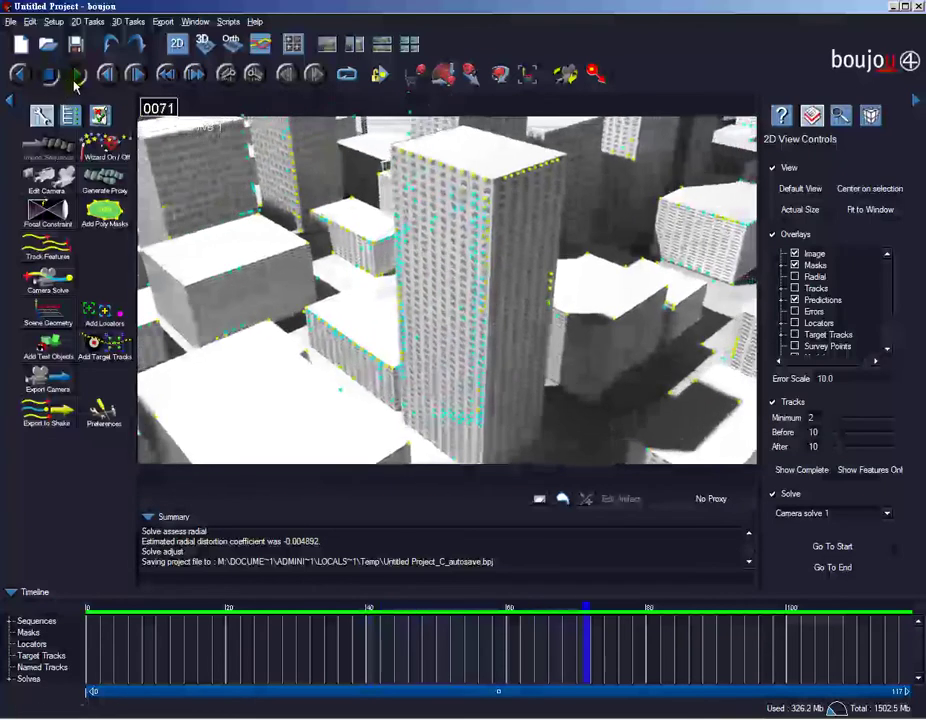
pyautogui.click(77, 74)
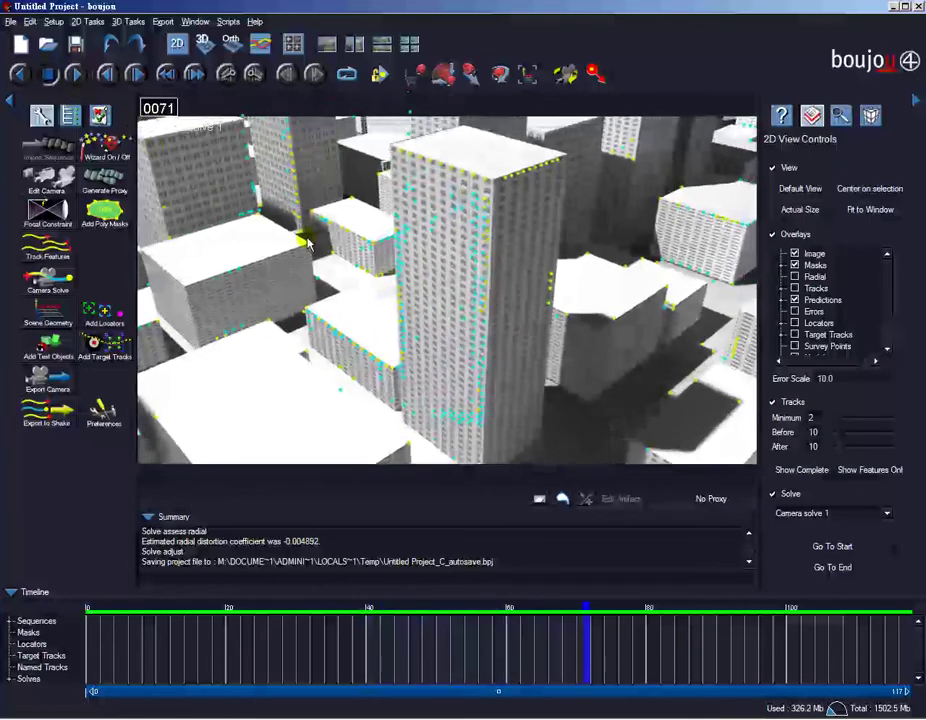
pyautogui.click(204, 47)
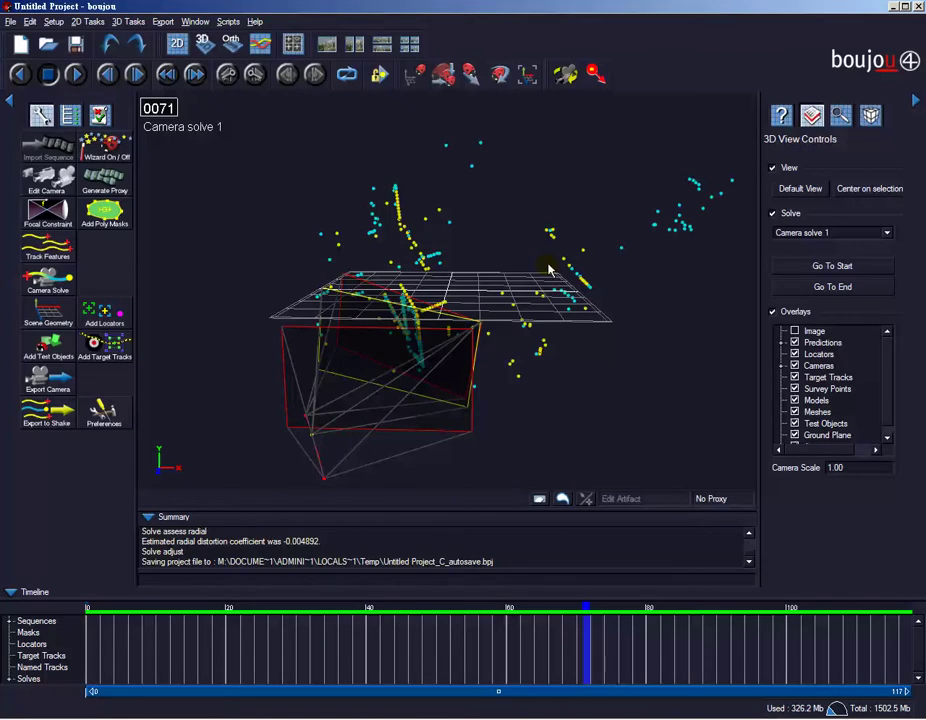
pyautogui.moveTo(524, 205)
pyautogui.mouseDown()
pyautogui.moveTo(474, 213)
pyautogui.moveTo(469, 246)
pyautogui.moveTo(465, 217)
pyautogui.moveTo(527, 221)
pyautogui.moveTo(541, 200)
pyautogui.moveTo(481, 219)
pyautogui.moveTo(610, 205)
pyautogui.moveTo(471, 209)
pyautogui.moveTo(489, 231)
pyautogui.mouseUp()
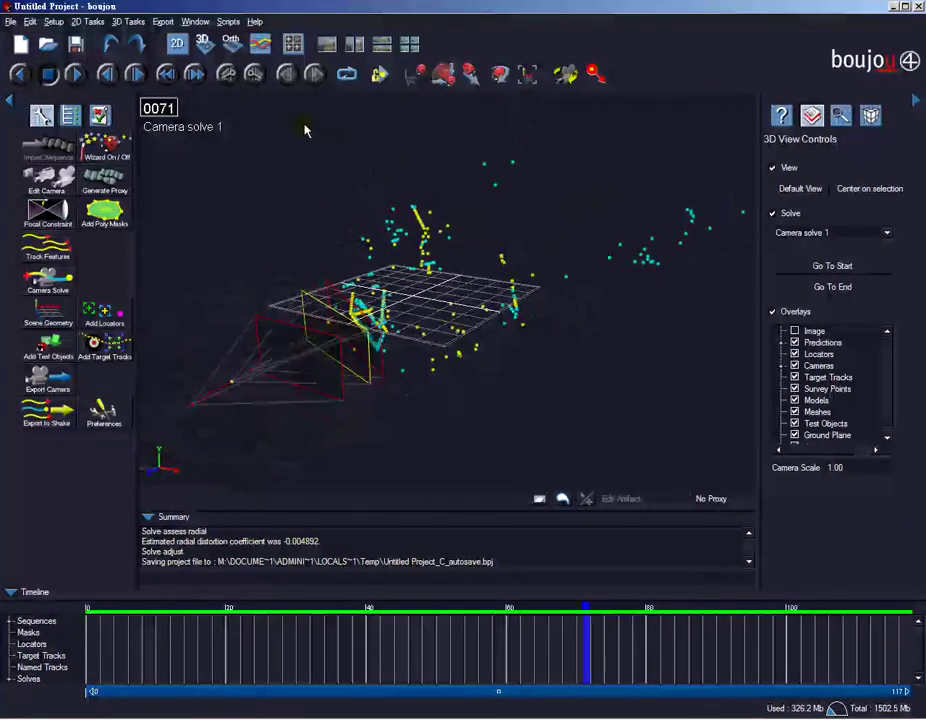
# Switch the viewer to the 2D camera image and scrub the frames to inspect tracked points.
pyautogui.click(177, 43)
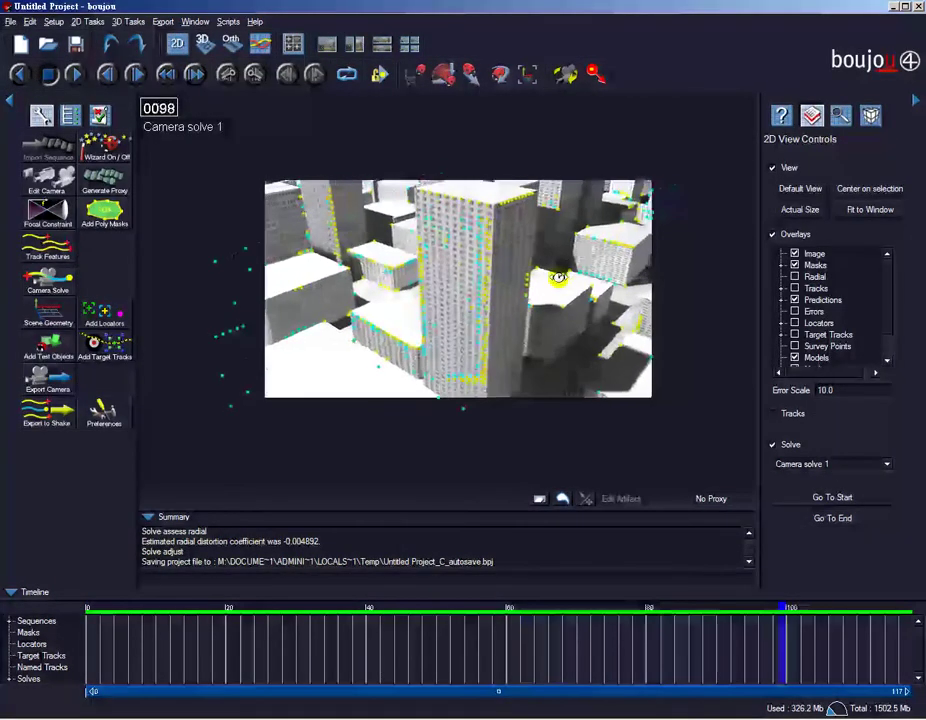
pyautogui.moveTo(314, 306)
pyautogui.mouseDown()
pyautogui.moveTo(415, 306)
pyautogui.moveTo(289, 310)
pyautogui.moveTo(603, 303)
pyautogui.moveTo(453, 312)
pyautogui.moveTo(238, 296)
pyautogui.moveTo(196, 305)
pyautogui.mouseUp()
pyautogui.moveTo(464, 300)
pyautogui.mouseDown()
pyautogui.moveTo(260, 285)
pyautogui.moveTo(424, 306)
pyautogui.moveTo(647, 306)
pyautogui.moveTo(314, 306)
pyautogui.moveTo(566, 304)
pyautogui.moveTo(438, 318)
pyautogui.mouseUp()
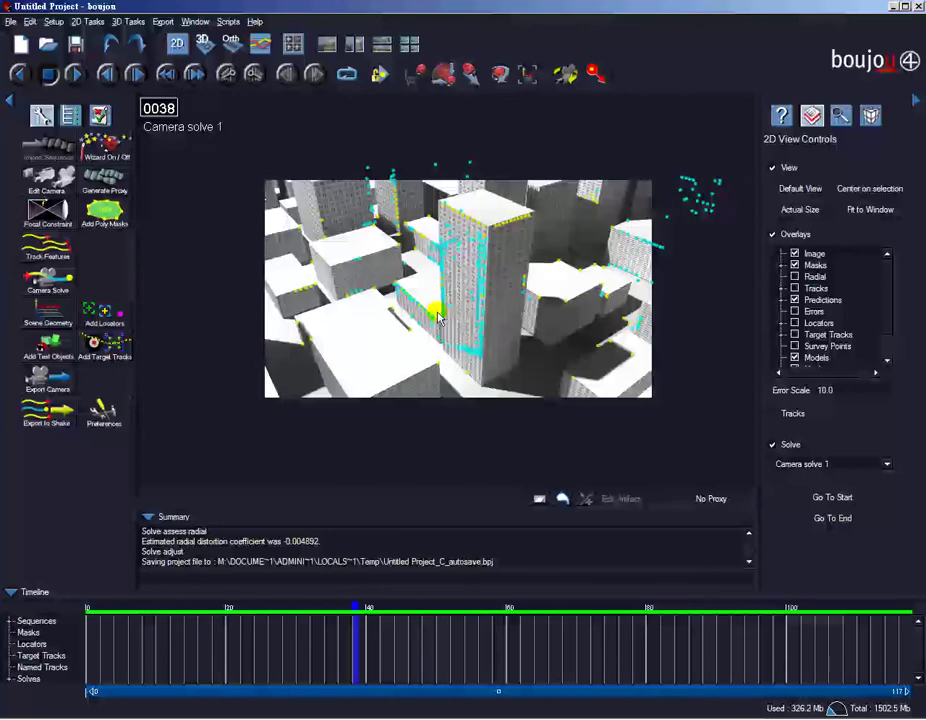
pyautogui.scroll(-1, 490, 310)
pyautogui.scroll(3, 480, 308)
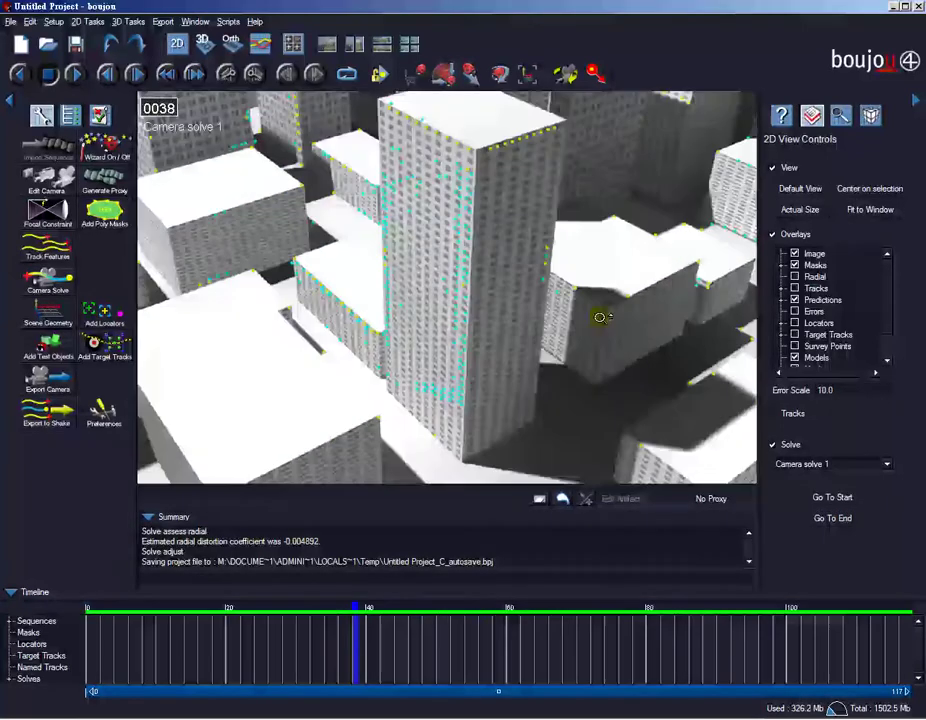
pyautogui.scroll(2, 479, 308)
pyautogui.scroll(2, 490, 309)
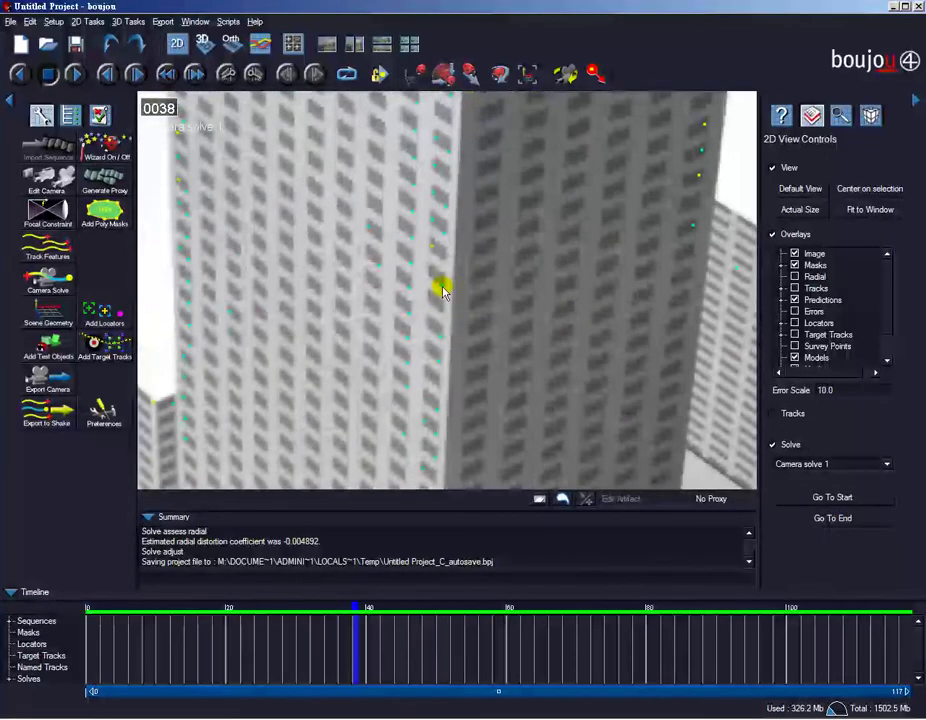
pyautogui.scroll(-1, 495, 280)
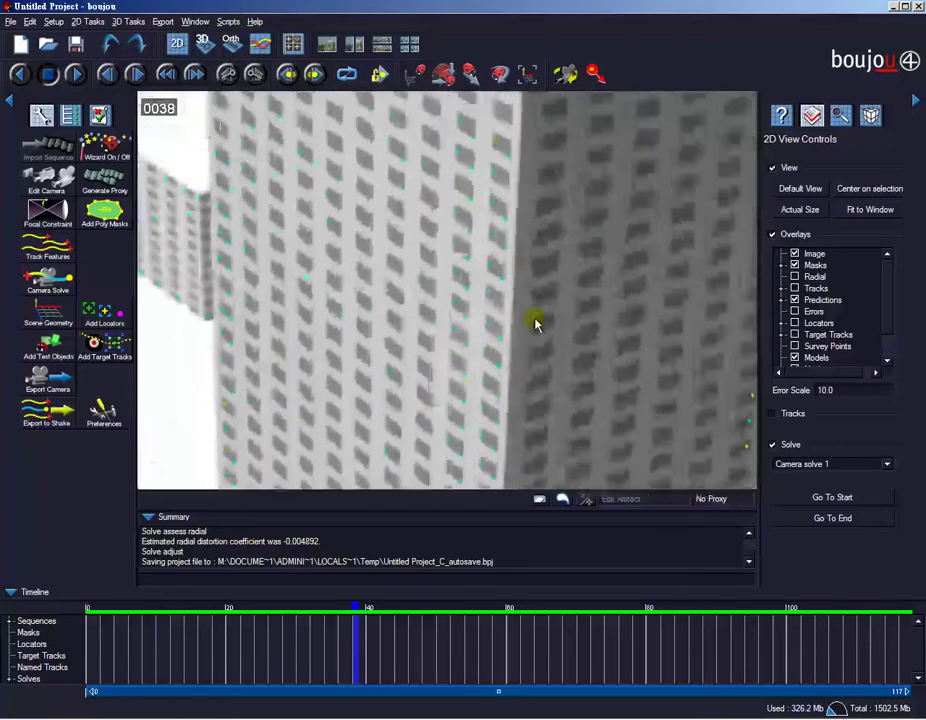
pyautogui.scroll(-2, 450, 315)
pyautogui.scroll(-3, 375, 300)
pyautogui.scroll(-2, 375, 295)
pyautogui.scroll(1, 411, 289)
pyautogui.scroll(-1, 424, 290)
pyautogui.scroll(2, 492, 303)
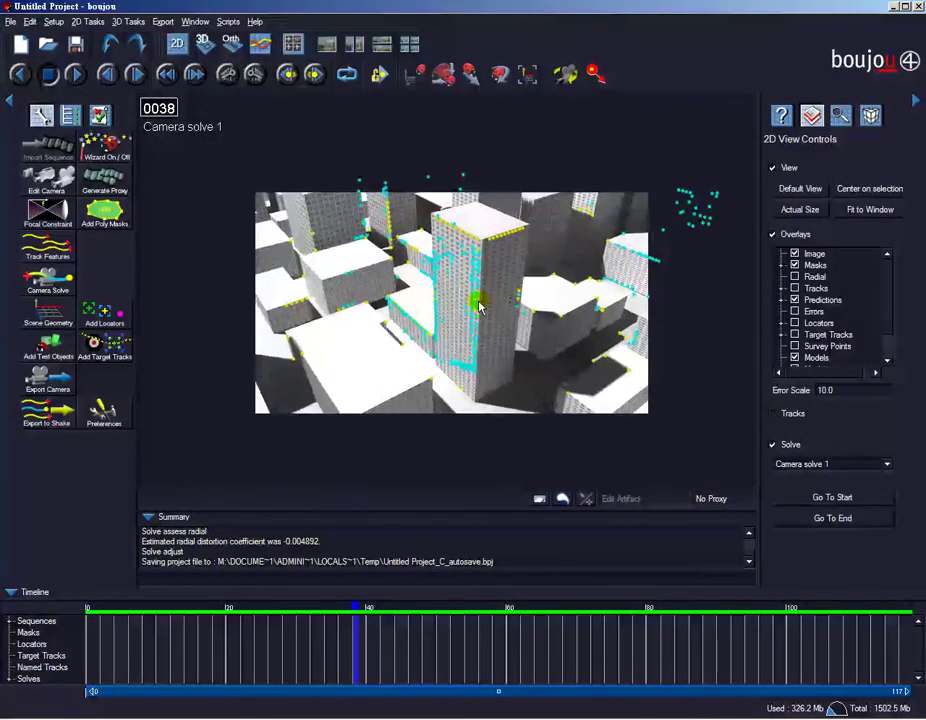
# Scrub back to frame 36 and zoom the image to check the predicted points.
pyautogui.moveTo(476, 307)
pyautogui.mouseDown()
pyautogui.moveTo(463, 294)
pyautogui.moveTo(494, 308)
pyautogui.moveTo(382, 305)
pyautogui.moveTo(544, 302)
pyautogui.moveTo(373, 306)
pyautogui.moveTo(570, 304)
pyautogui.moveTo(467, 306)
pyautogui.mouseUp()
pyautogui.moveTo(471, 306)
pyautogui.mouseDown(button='middle')
pyautogui.moveTo(467, 287)
pyautogui.moveTo(485, 294)
pyautogui.mouseUp(button='middle')
pyautogui.scroll(1, 467, 288)
pyautogui.scroll(1, 490, 295)
pyautogui.scroll(-1, 475, 289)
pyautogui.scroll(-1, 470, 290)
pyautogui.scroll(-1, 464, 287)
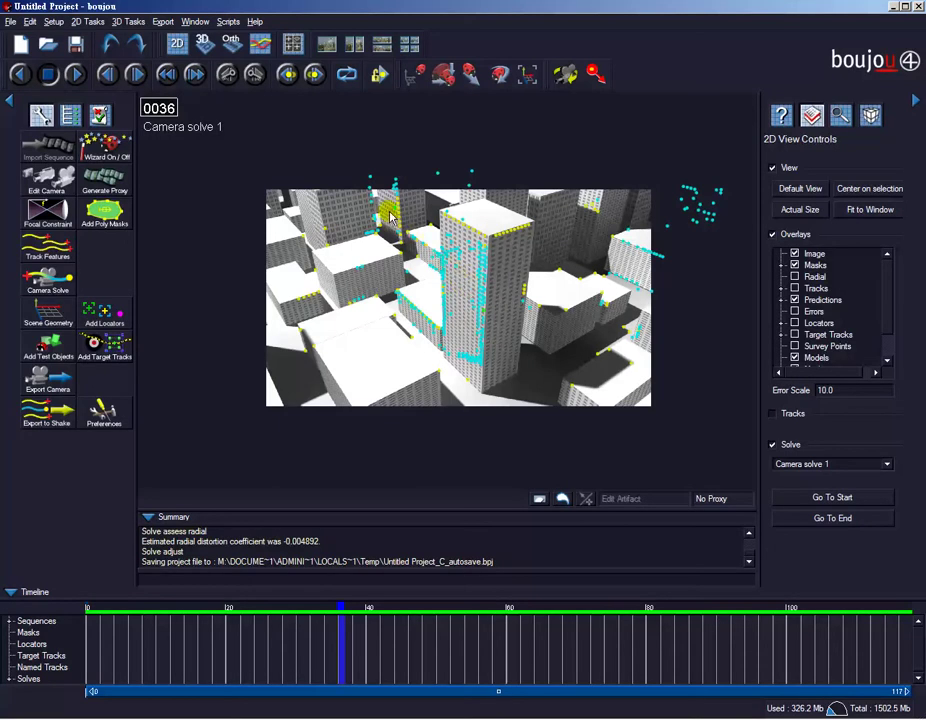
pyautogui.click(203, 42)
pyautogui.moveTo(424, 283)
pyautogui.mouseDown()
pyautogui.moveTo(428, 296)
pyautogui.moveTo(465, 269)
pyautogui.moveTo(368, 273)
pyautogui.moveTo(472, 254)
pyautogui.moveTo(430, 250)
pyautogui.mouseUp()
pyautogui.moveTo(430, 250)
pyautogui.mouseDown()
pyautogui.moveTo(450, 259)
pyautogui.moveTo(434, 223)
pyautogui.moveTo(469, 236)
pyautogui.moveTo(471, 208)
pyautogui.moveTo(466, 222)
pyautogui.moveTo(428, 165)
pyautogui.moveTo(440, 188)
pyautogui.moveTo(426, 257)
pyautogui.moveTo(415, 213)
pyautogui.moveTo(422, 238)
pyautogui.mouseUp()
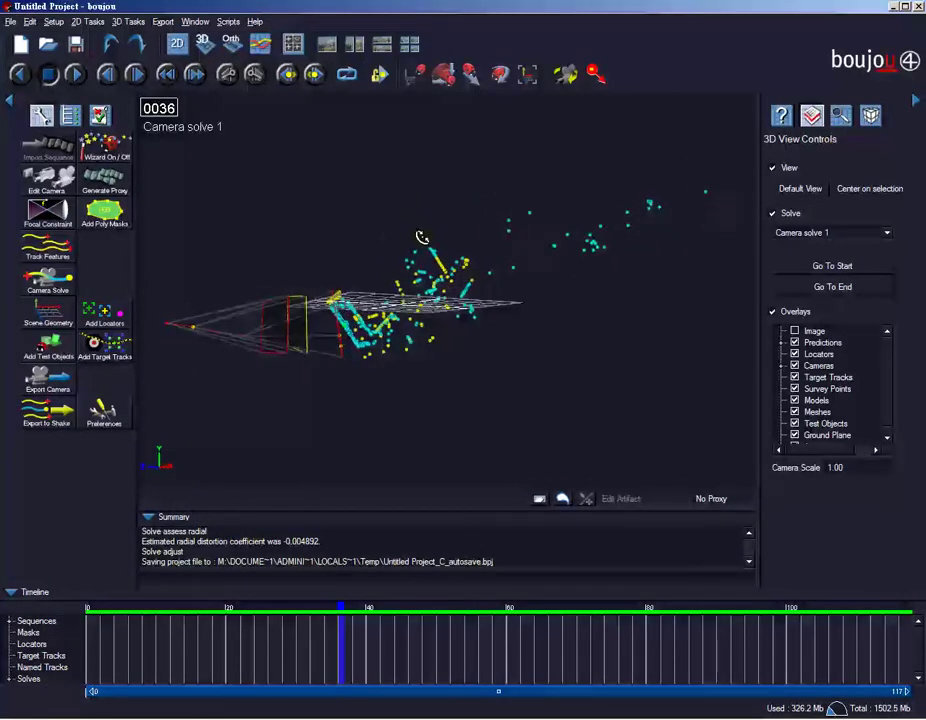
pyautogui.moveTo(358, 307)
pyautogui.mouseDown()
pyautogui.moveTo(378, 284)
pyautogui.moveTo(374, 355)
pyautogui.mouseUp()
pyautogui.moveTo(329, 317); pyautogui.dragTo(368, 327)
pyautogui.moveTo(351, 244)
pyautogui.mouseDown()
pyautogui.moveTo(330, 327)
pyautogui.moveTo(378, 322)
pyautogui.mouseUp()
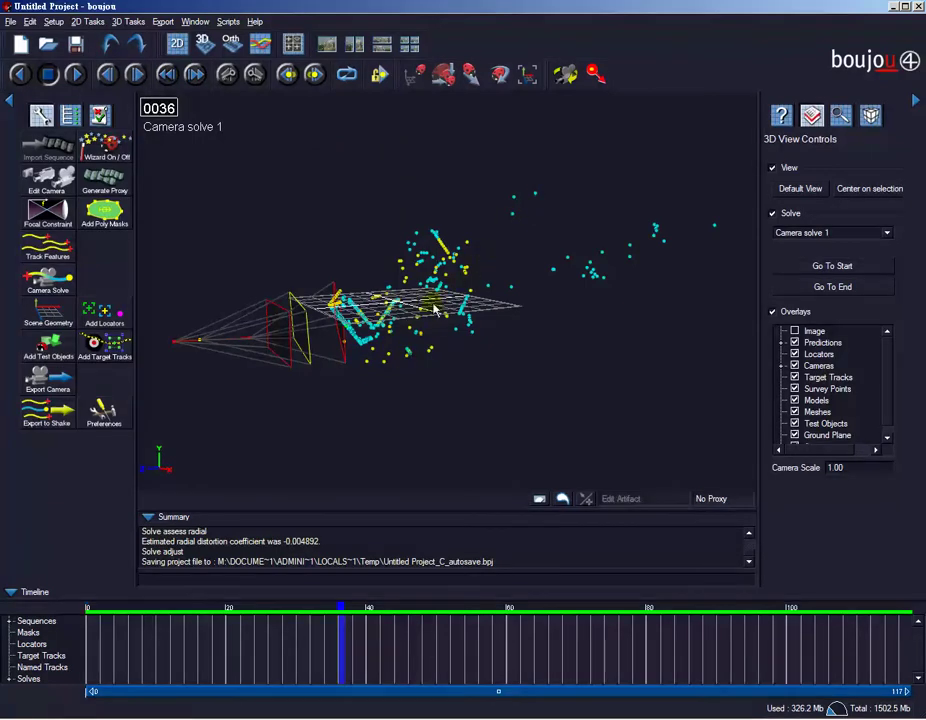
pyautogui.moveTo(335, 264)
pyautogui.mouseDown(button='middle')
pyautogui.moveTo(362, 254)
pyautogui.moveTo(340, 248)
pyautogui.mouseUp(button='middle')
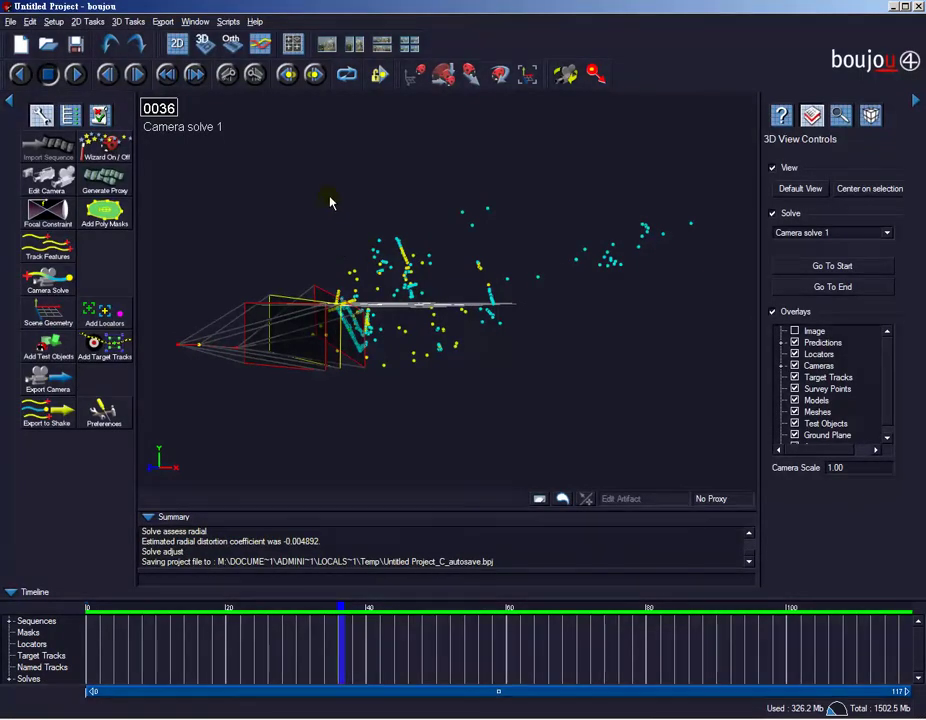
pyautogui.moveTo(332, 237); pyautogui.dragTo(303, 228, button='middle')
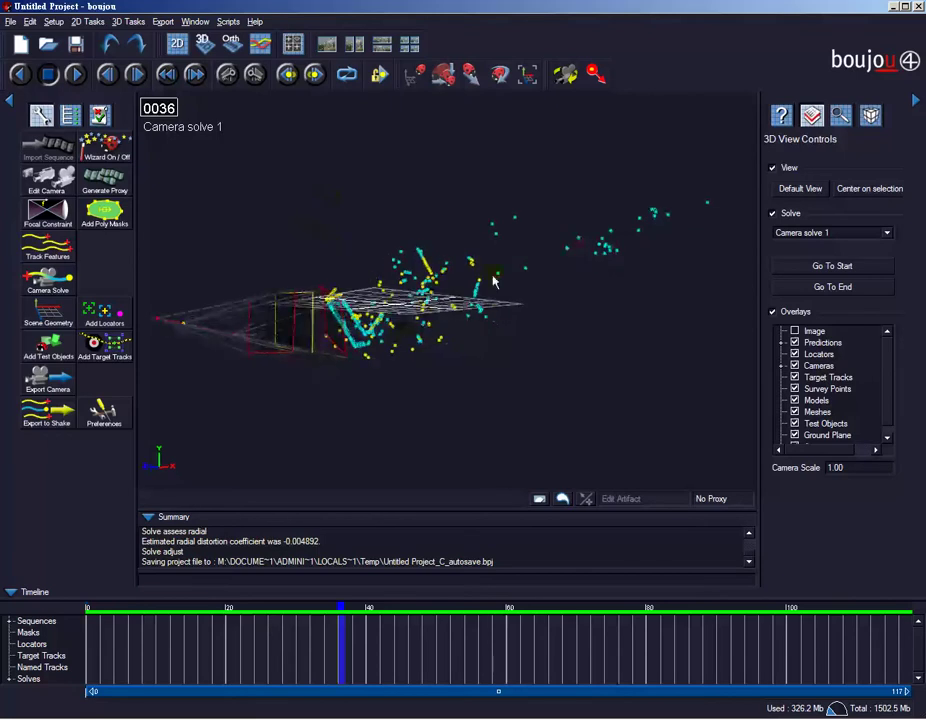
pyautogui.moveTo(410, 268)
pyautogui.mouseDown(button='middle')
pyautogui.moveTo(347, 223)
pyautogui.moveTo(370, 238)
pyautogui.moveTo(583, 256)
pyautogui.moveTo(302, 252)
pyautogui.moveTo(314, 238)
pyautogui.moveTo(308, 232)
pyautogui.moveTo(384, 269)
pyautogui.moveTo(316, 244)
pyautogui.moveTo(372, 262)
pyautogui.moveTo(496, 262)
pyautogui.moveTo(362, 248)
pyautogui.moveTo(482, 275)
pyautogui.moveTo(484, 289)
pyautogui.mouseUp(button='middle')
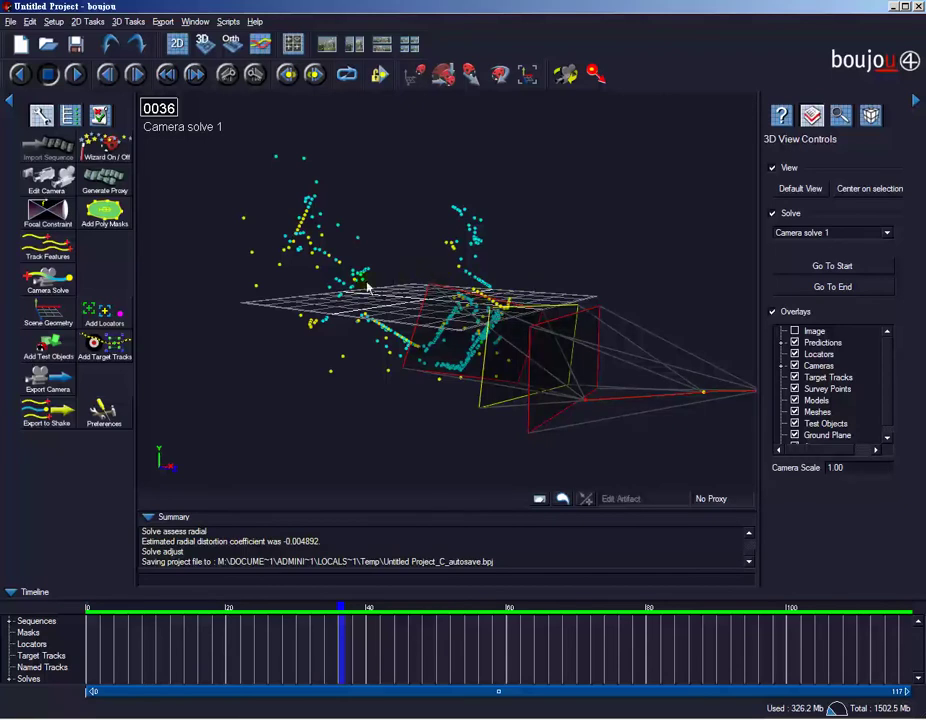
pyautogui.moveTo(492, 302); pyautogui.dragTo(344, 296, button='middle')
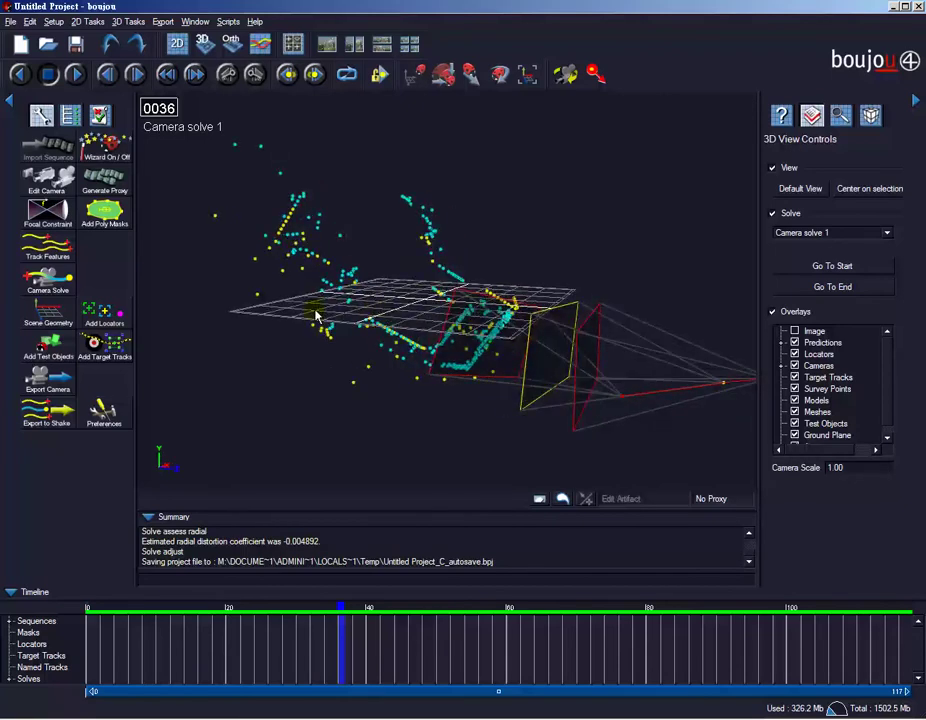
pyautogui.moveTo(476, 290); pyautogui.dragTo(433, 302, button='middle')
pyautogui.moveTo(562, 297)
pyautogui.mouseDown(button='middle')
pyautogui.moveTo(399, 294)
pyautogui.moveTo(439, 252)
pyautogui.moveTo(424, 258)
pyautogui.mouseUp(button='middle')
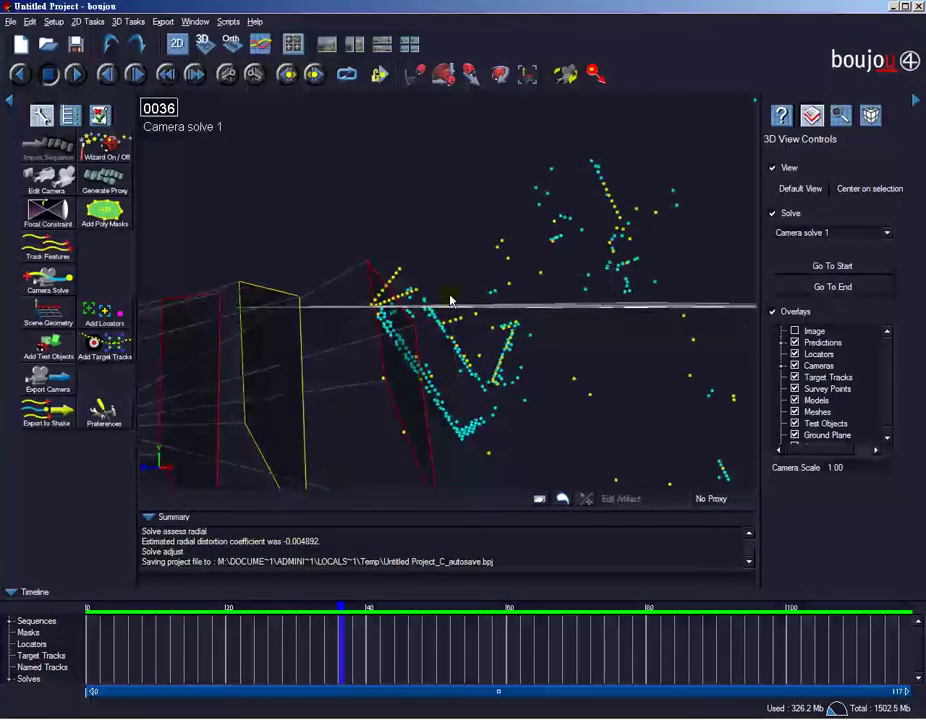
pyautogui.moveTo(300, 165); pyautogui.dragTo(381, 246, button='middle')
pyautogui.click(177, 43)
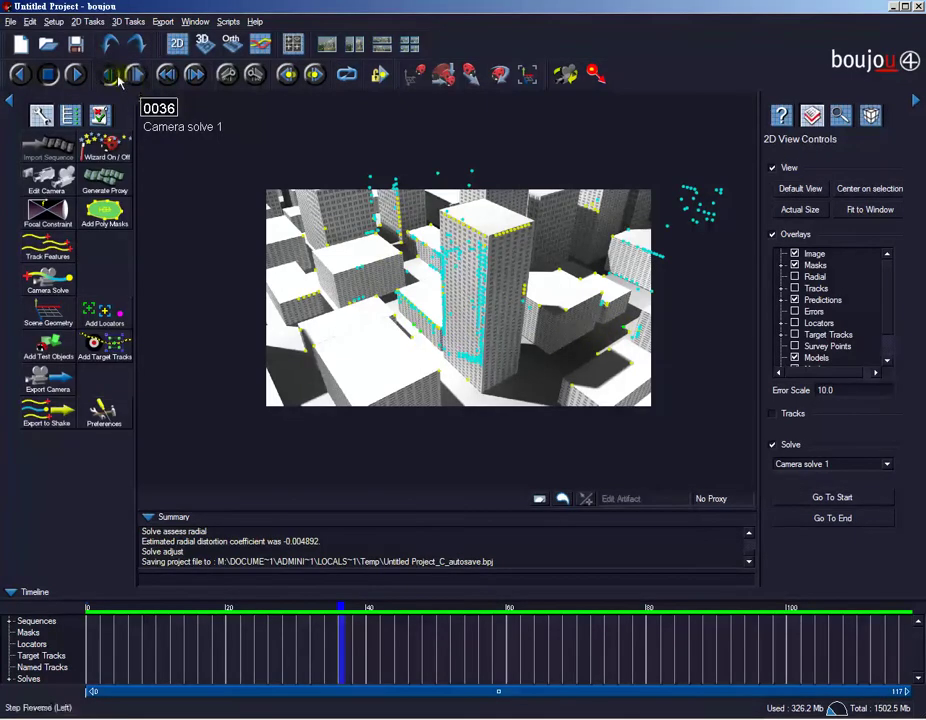
# Play the solved sequence, stop at frame 3, and show the 3D Tasks menu.
pyautogui.click(77, 76)
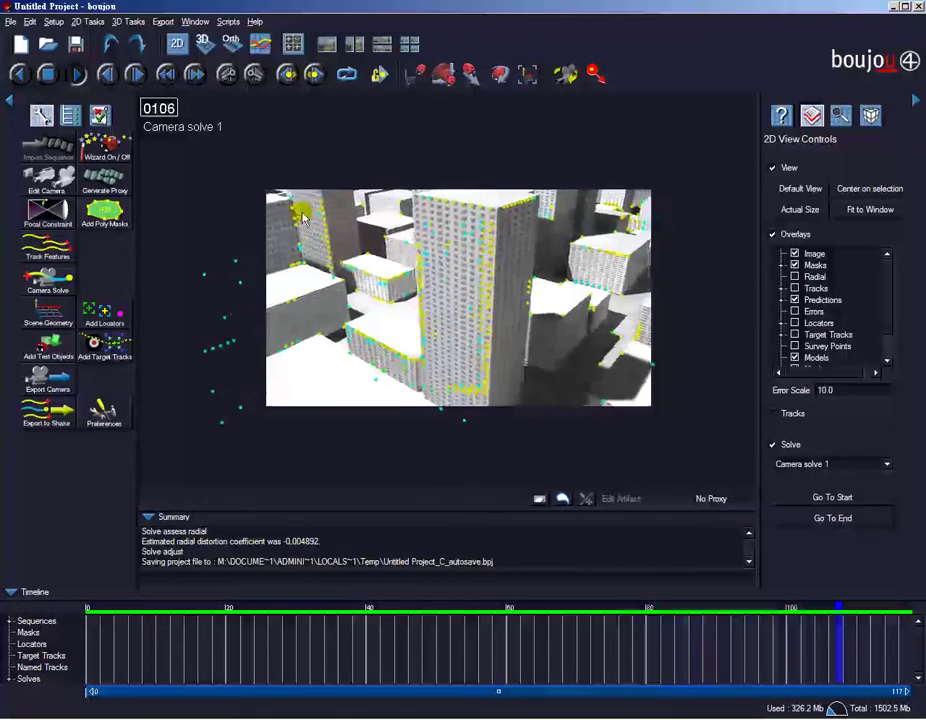
pyautogui.click(58, 85)
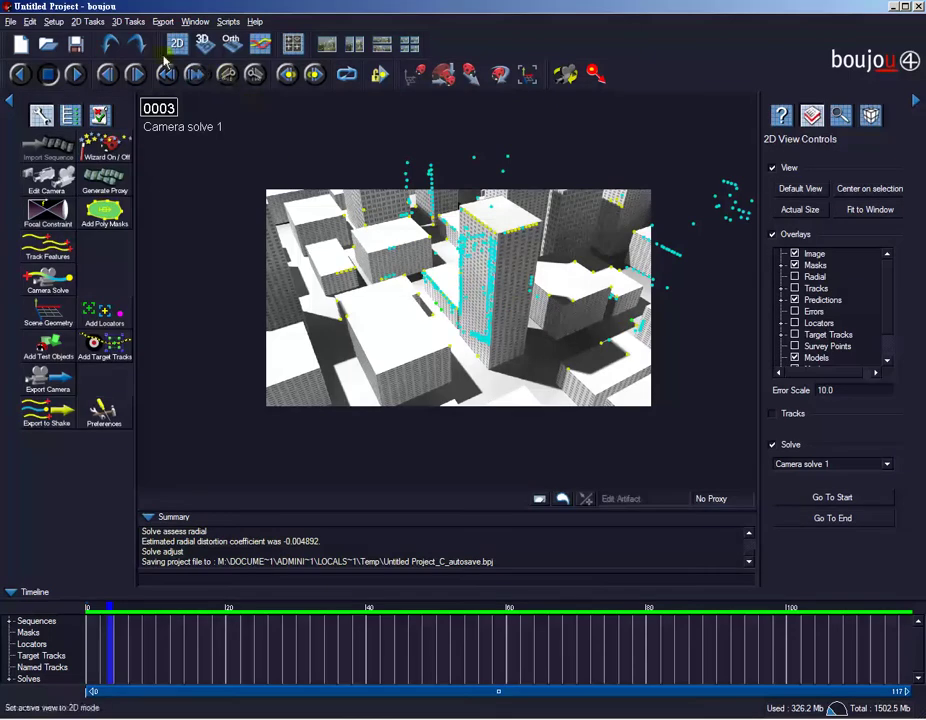
pyautogui.click(126, 24)
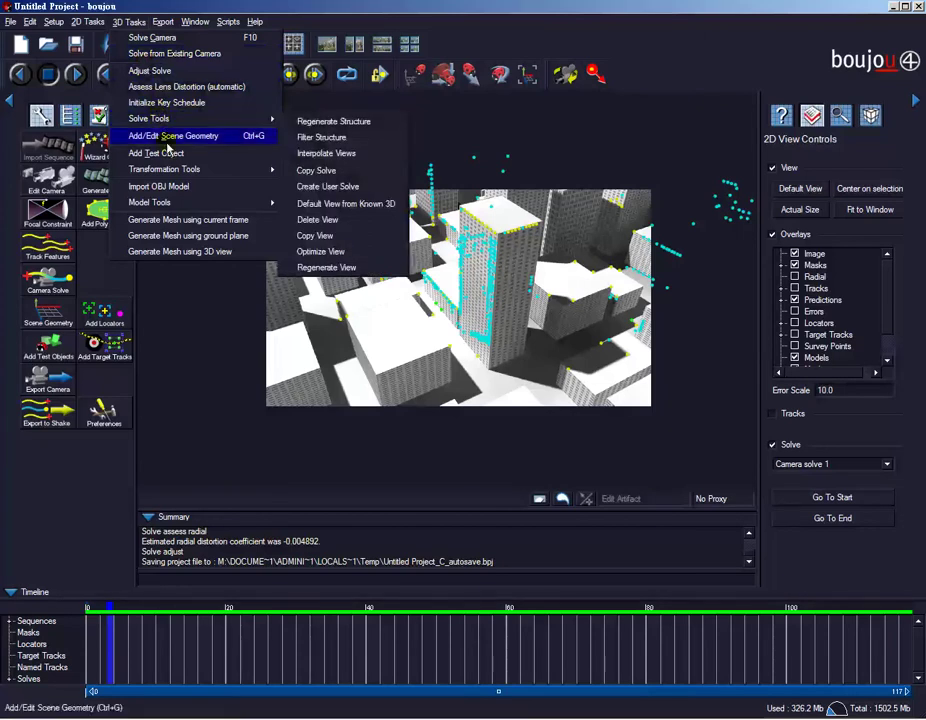
# Generate a mesh from the 3D view.
pyautogui.click(180, 254)
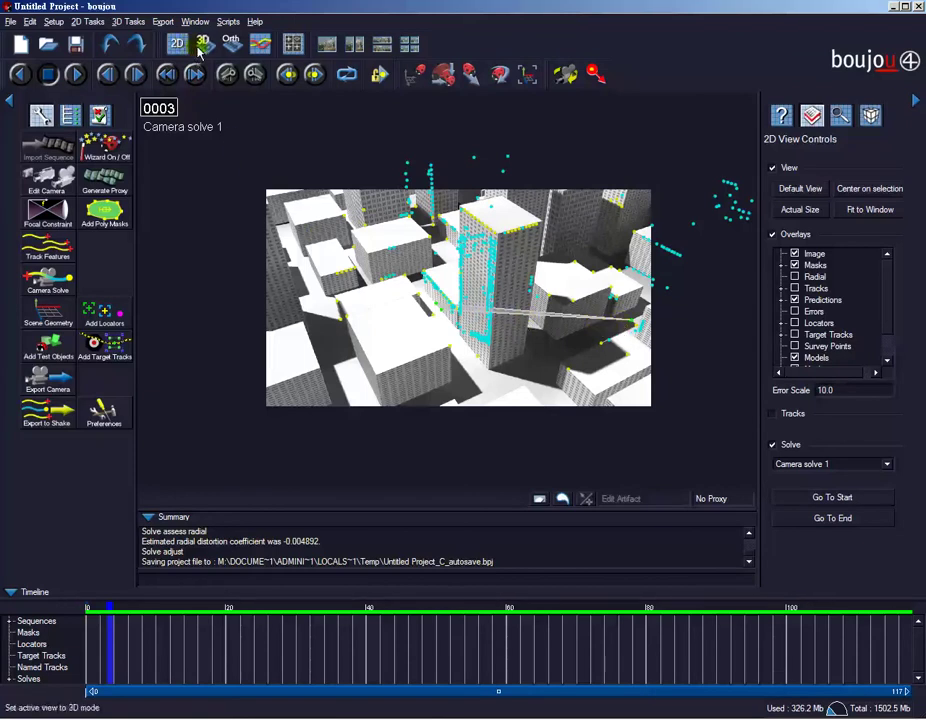
pyautogui.press('Tab')
pyautogui.moveTo(517, 372)
pyautogui.mouseDown()
pyautogui.moveTo(590, 352)
pyautogui.moveTo(547, 330)
pyautogui.moveTo(593, 331)
pyautogui.moveTo(657, 420)
pyautogui.moveTo(430, 358)
pyautogui.moveTo(376, 275)
pyautogui.moveTo(418, 294)
pyautogui.moveTo(440, 318)
pyautogui.moveTo(372, 296)
pyautogui.moveTo(327, 302)
pyautogui.moveTo(537, 244)
pyautogui.moveTo(533, 213)
pyautogui.moveTo(585, 280)
pyautogui.moveTo(553, 293)
pyautogui.mouseUp()
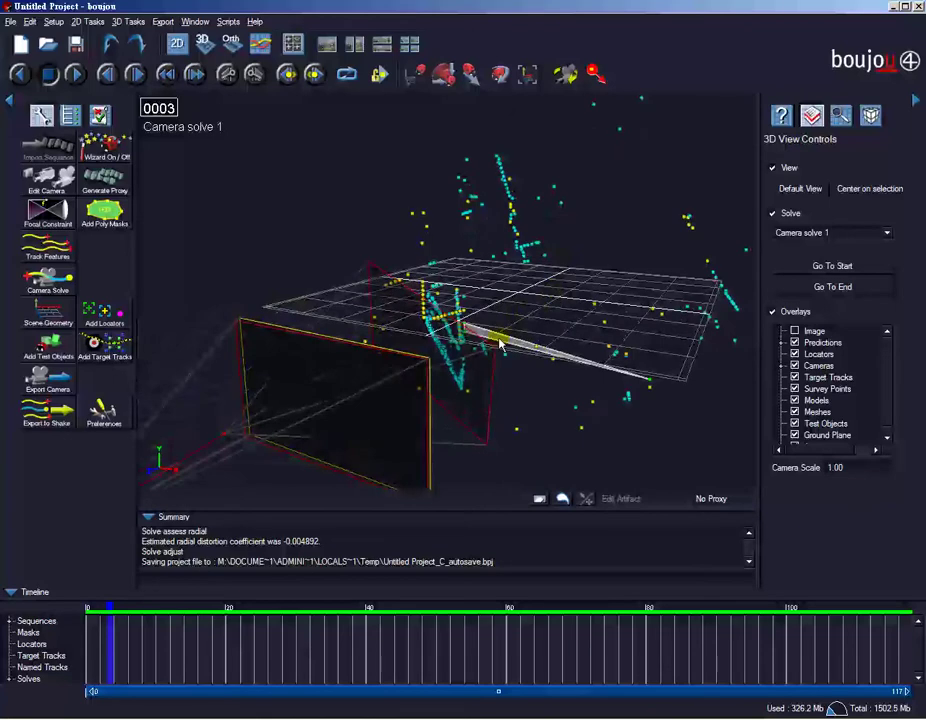
pyautogui.moveTo(496, 324)
pyautogui.mouseDown()
pyautogui.moveTo(492, 290)
pyautogui.moveTo(324, 200)
pyautogui.mouseUp()
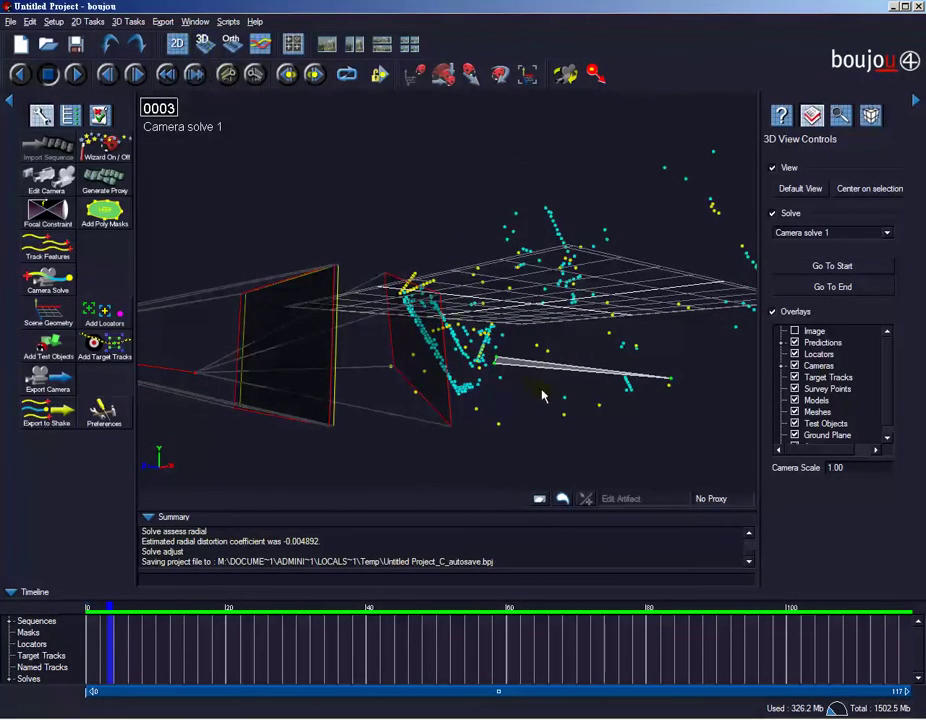
pyautogui.click(177, 45)
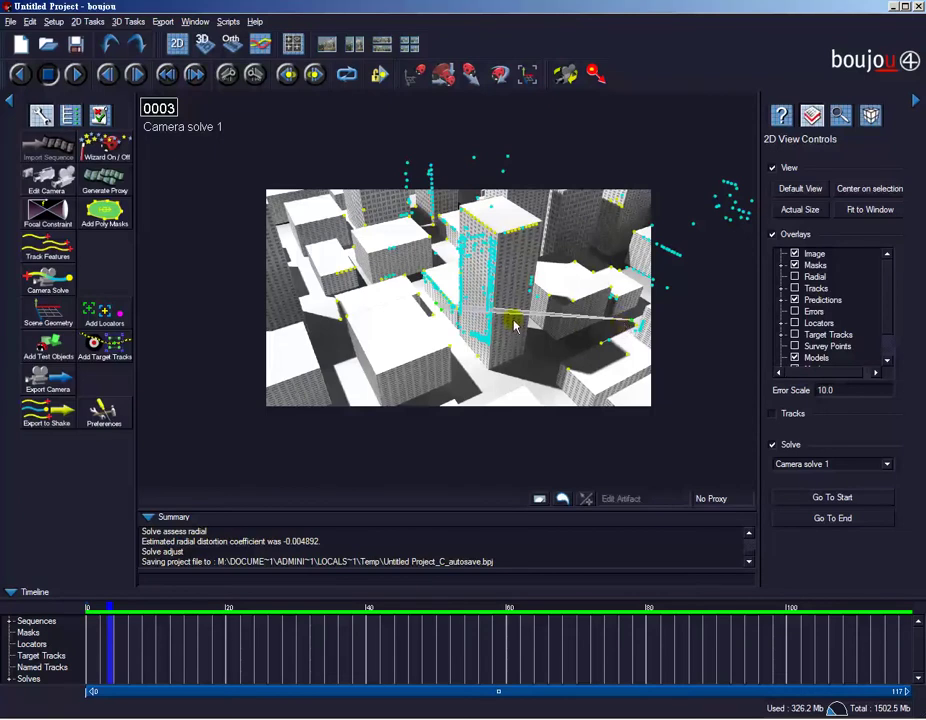
pyautogui.scroll(2, 513, 325)
pyautogui.scroll(3, 513, 325)
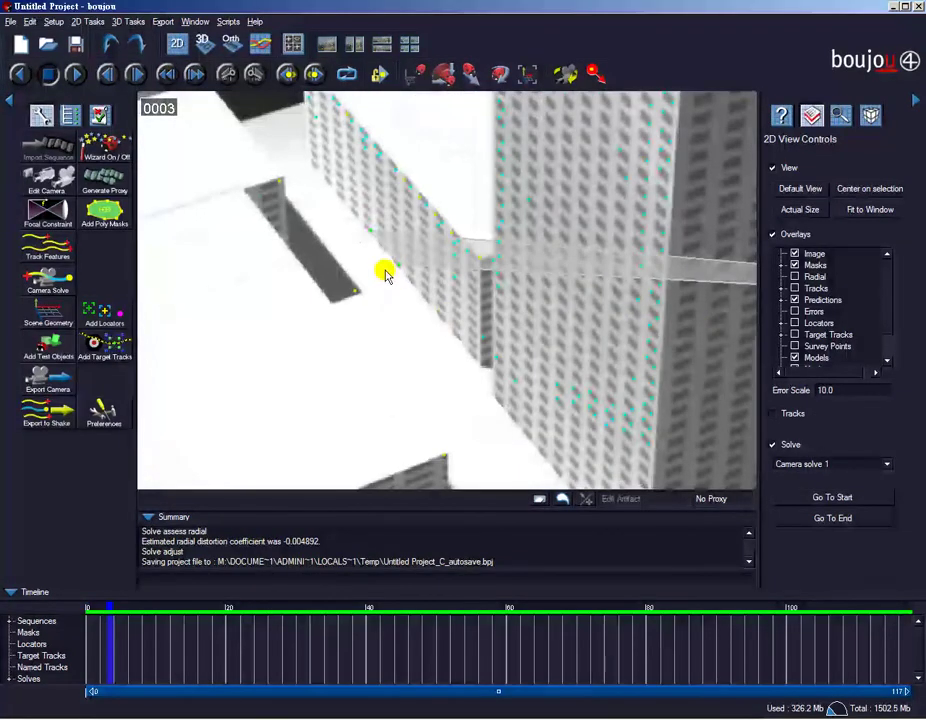
pyautogui.scroll(1, 456, 271)
pyautogui.scroll(-3, 325, 269)
pyautogui.scroll(1, 351, 273)
pyautogui.scroll(2, 459, 273)
pyautogui.scroll(1, 400, 262)
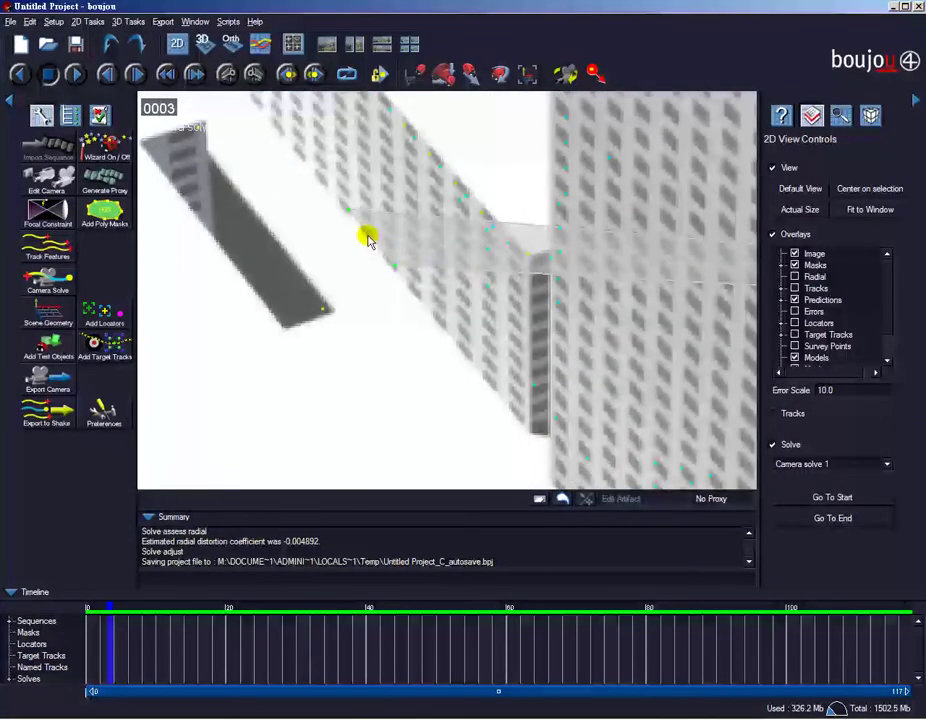
pyautogui.scroll(-1, 385, 238)
pyautogui.scroll(-2, 450, 240)
pyautogui.scroll(-1, 535, 240)
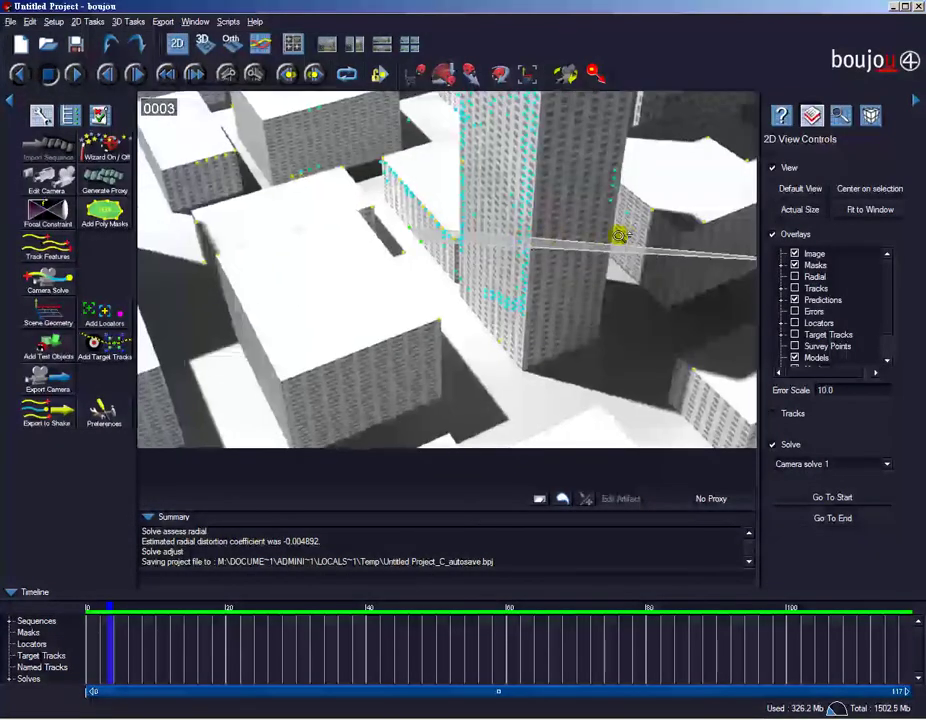
pyautogui.scroll(-2, 560, 238)
pyautogui.scroll(-1, 697, 246)
pyautogui.scroll(-1, 697, 246)
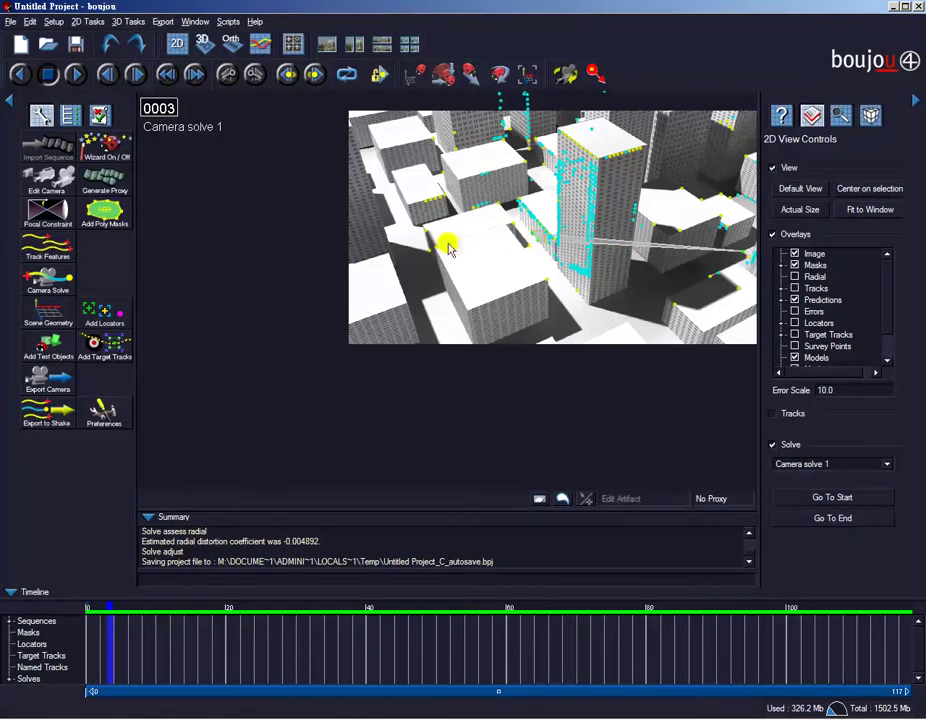
# Add a z-x plane coordinate frame hint tied to the three selected tracks and update the frame.
pyautogui.click(46, 310)
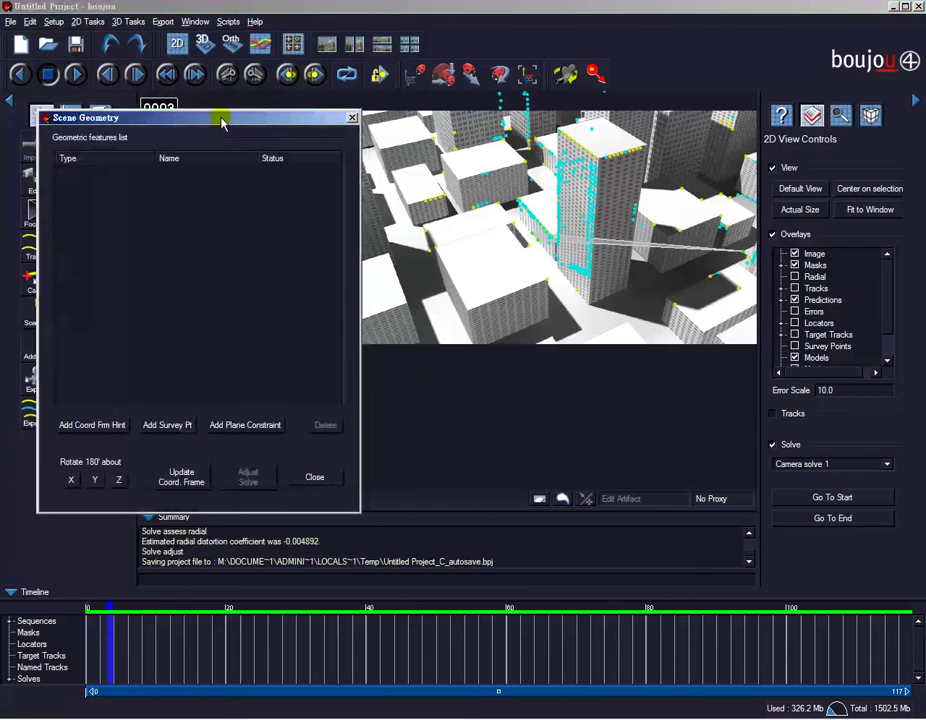
pyautogui.moveTo(221, 119); pyautogui.dragTo(421, 57)
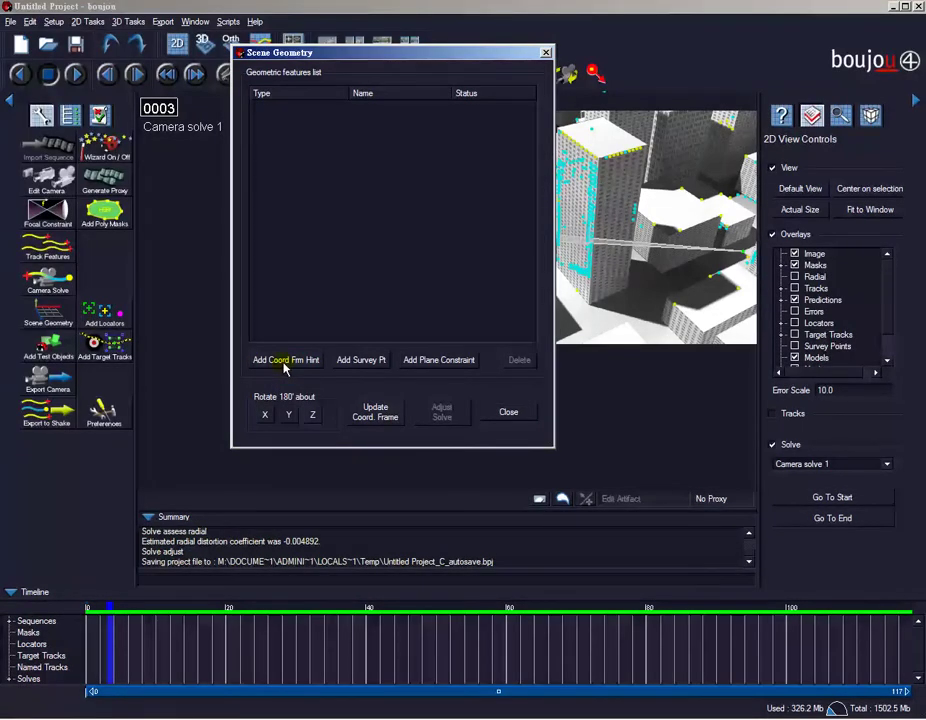
pyautogui.click(284, 366)
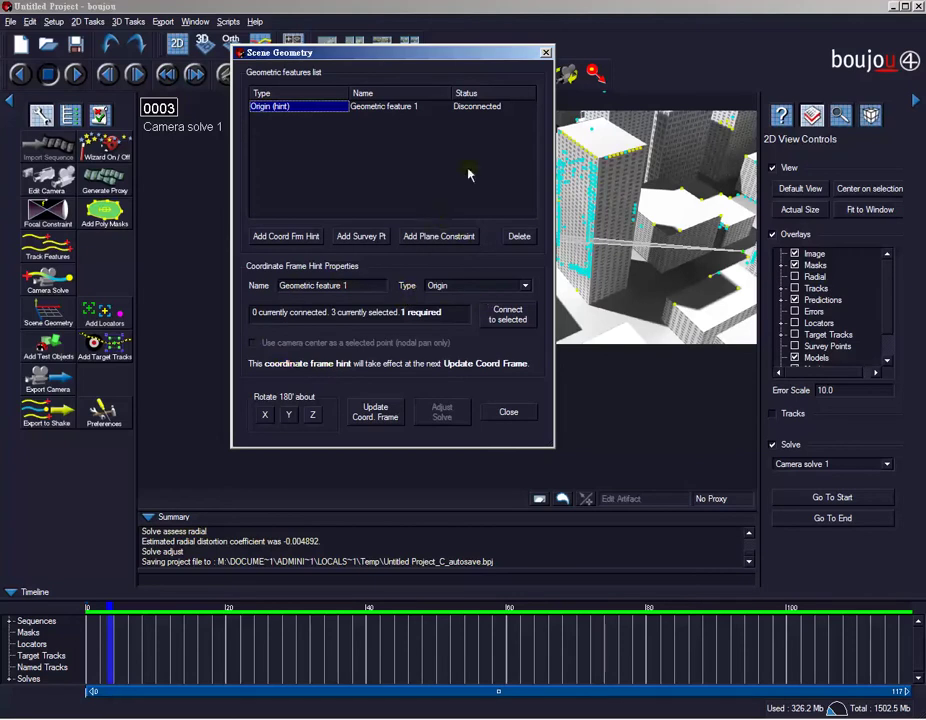
pyautogui.moveTo(438, 54); pyautogui.dragTo(406, 62)
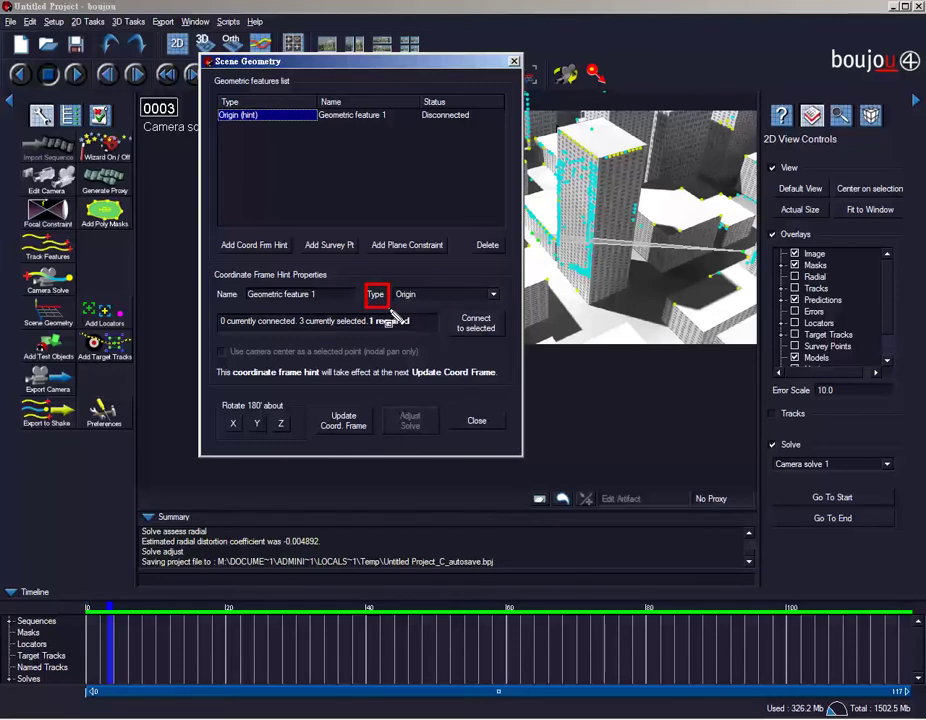
pyautogui.click(414, 296)
pyautogui.click(420, 295)
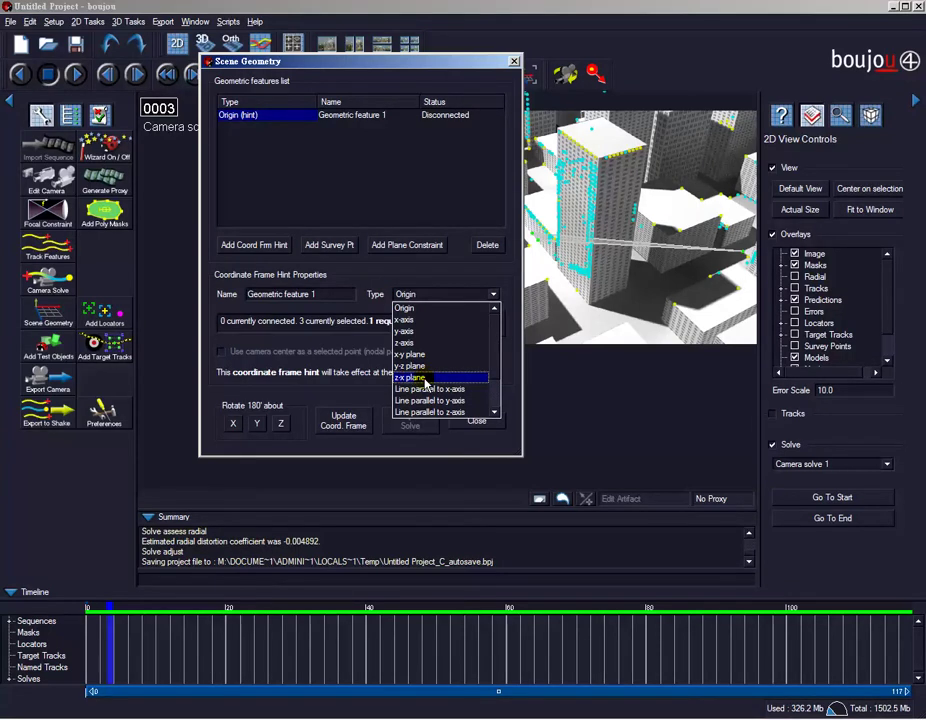
pyautogui.click(425, 378)
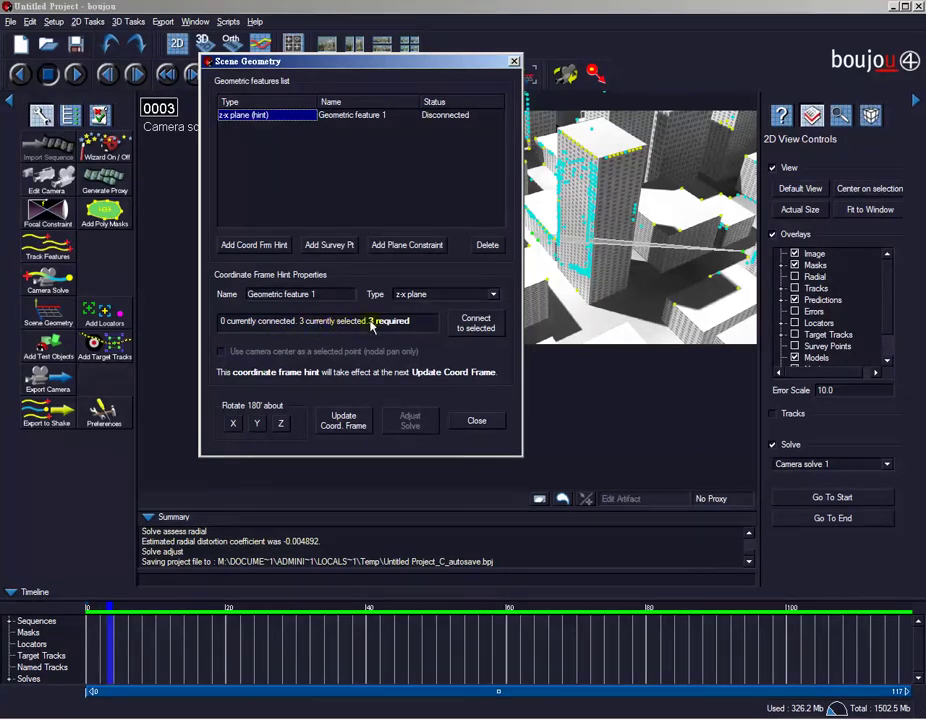
pyautogui.click(478, 328)
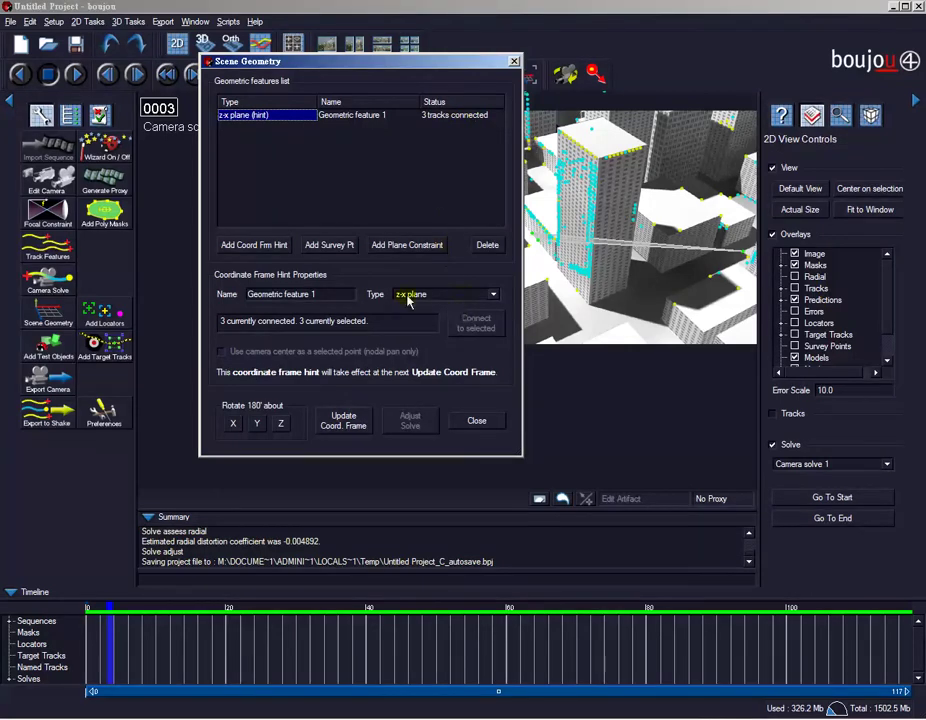
pyautogui.click(352, 424)
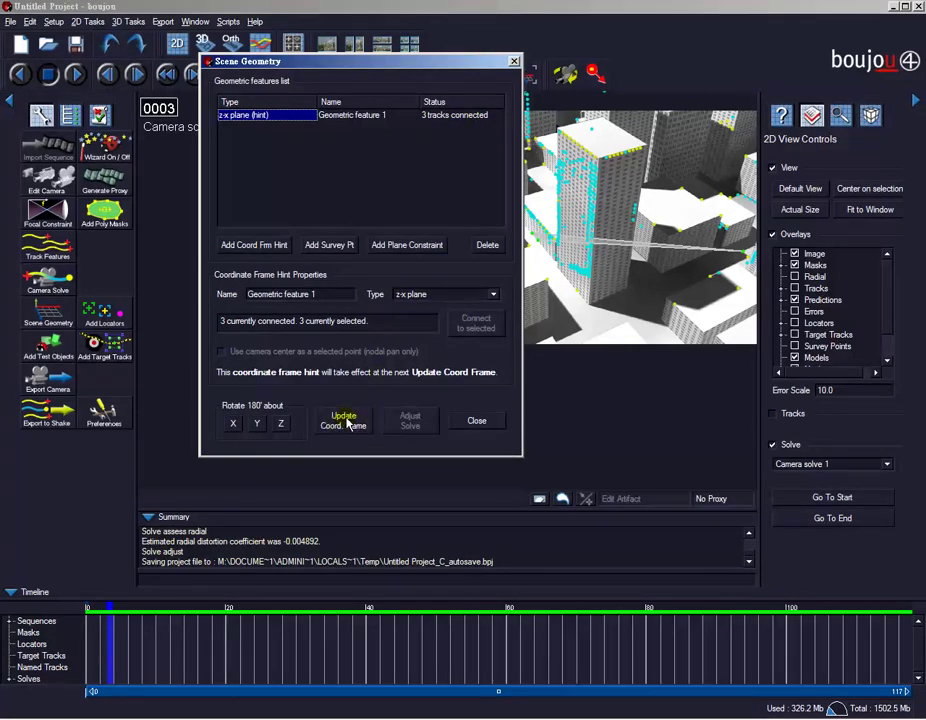
pyautogui.click(475, 420)
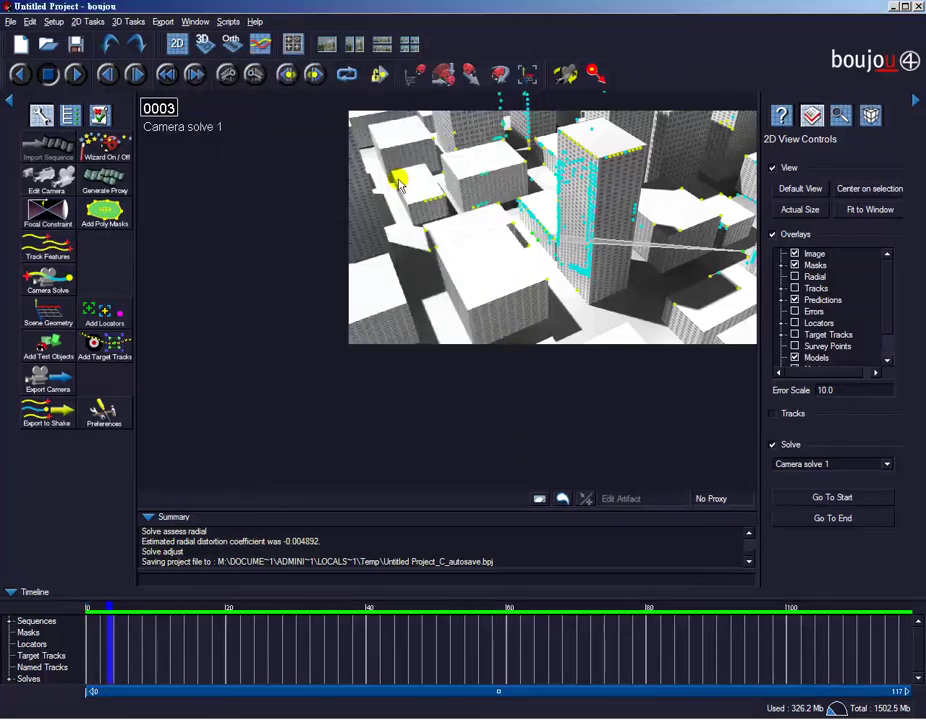
# Switch to the 3D view, orbit around the point cloud and grid, and select the solved camera.
pyautogui.click(204, 43)
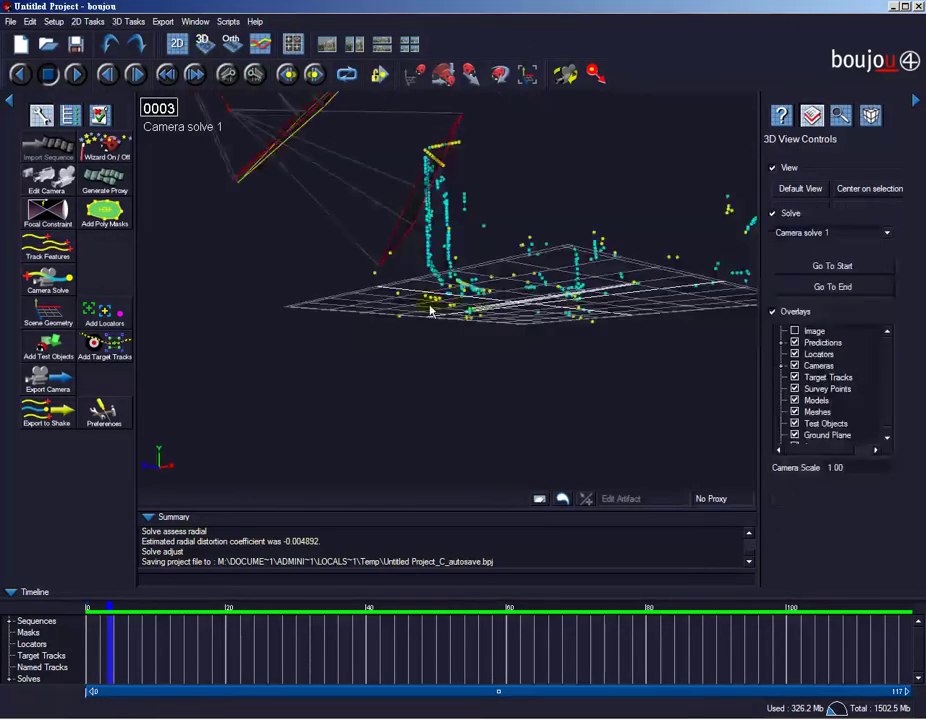
pyautogui.moveTo(425, 318)
pyautogui.mouseDown(button='middle')
pyautogui.moveTo(466, 333)
pyautogui.moveTo(548, 306)
pyautogui.moveTo(465, 302)
pyautogui.moveTo(411, 322)
pyautogui.moveTo(436, 280)
pyautogui.mouseUp(button='middle')
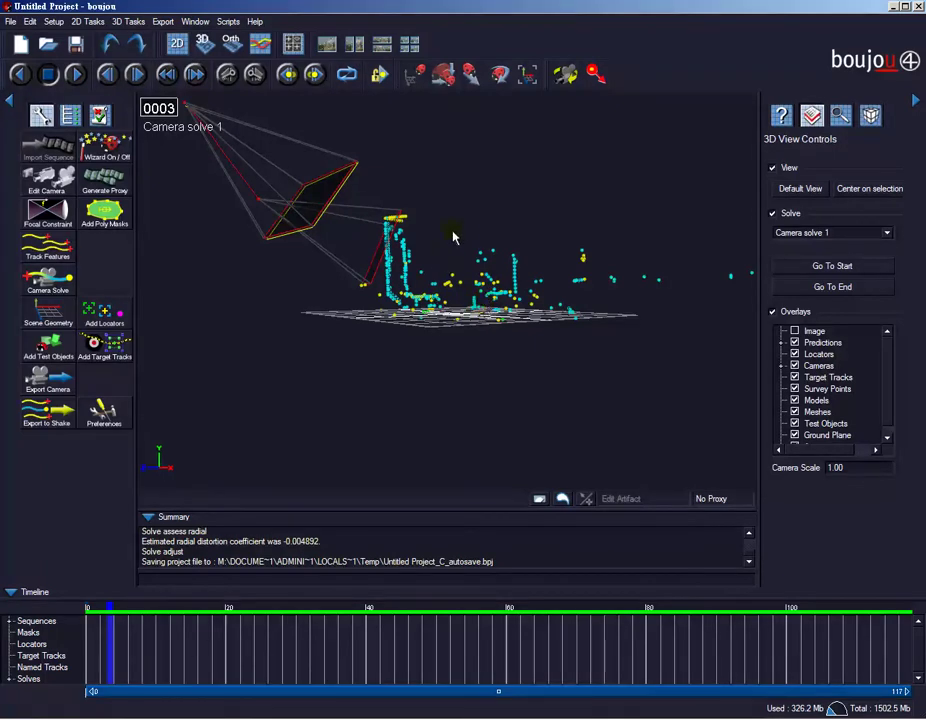
pyautogui.moveTo(457, 217); pyautogui.dragTo(566, 204, button='middle')
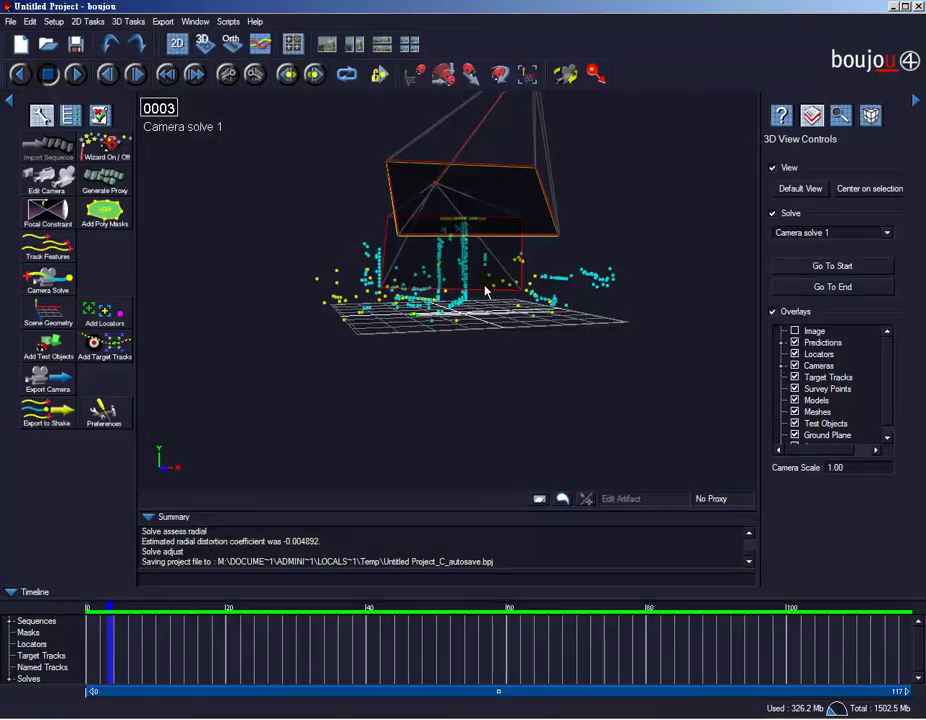
pyautogui.moveTo(491, 289)
pyautogui.mouseDown(button='middle')
pyautogui.moveTo(421, 274)
pyautogui.moveTo(555, 263)
pyautogui.moveTo(424, 286)
pyautogui.moveTo(441, 346)
pyautogui.moveTo(424, 362)
pyautogui.moveTo(510, 364)
pyautogui.moveTo(438, 265)
pyautogui.moveTo(366, 388)
pyautogui.mouseUp(button='middle')
pyautogui.click(362, 396)
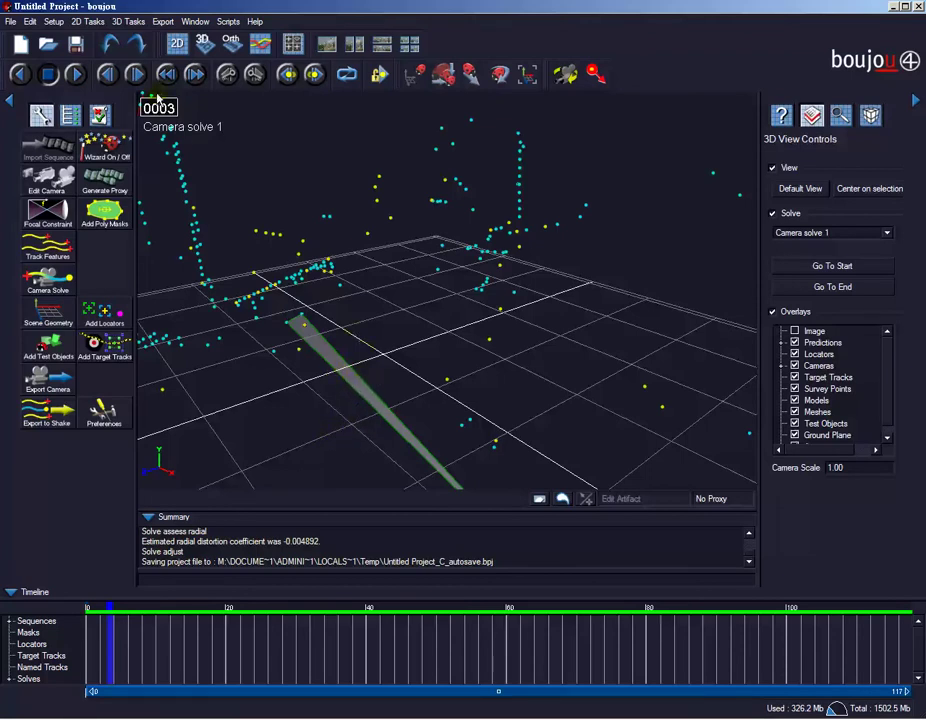
# Export Mesh 1 as a Wavefront OBJ file named plane to the 3Dworkstation (M:) drive.
pyautogui.click(162, 22)
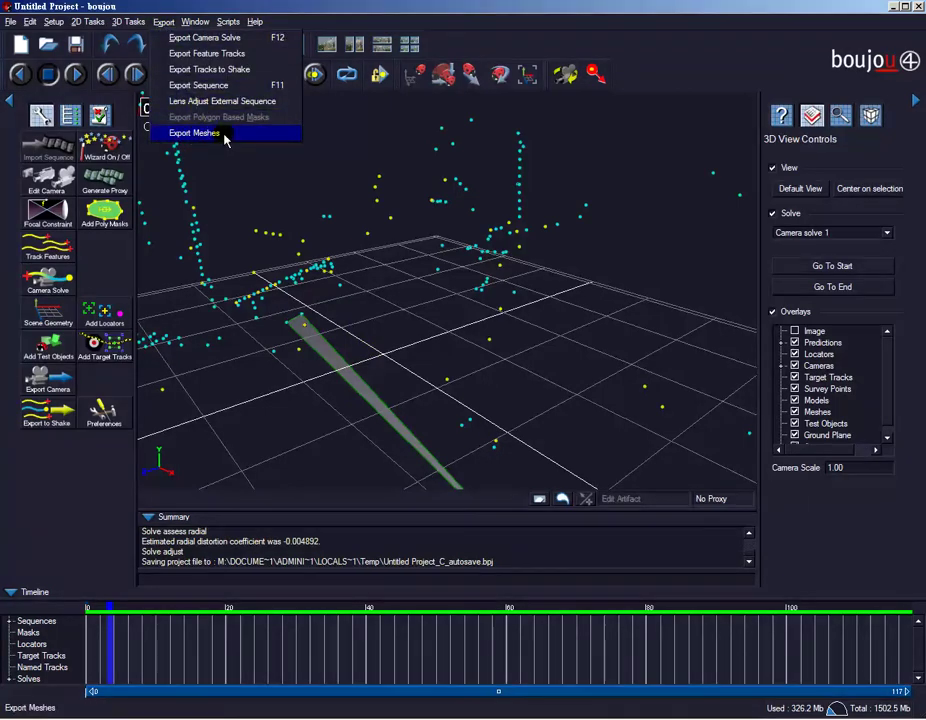
pyautogui.click(225, 140)
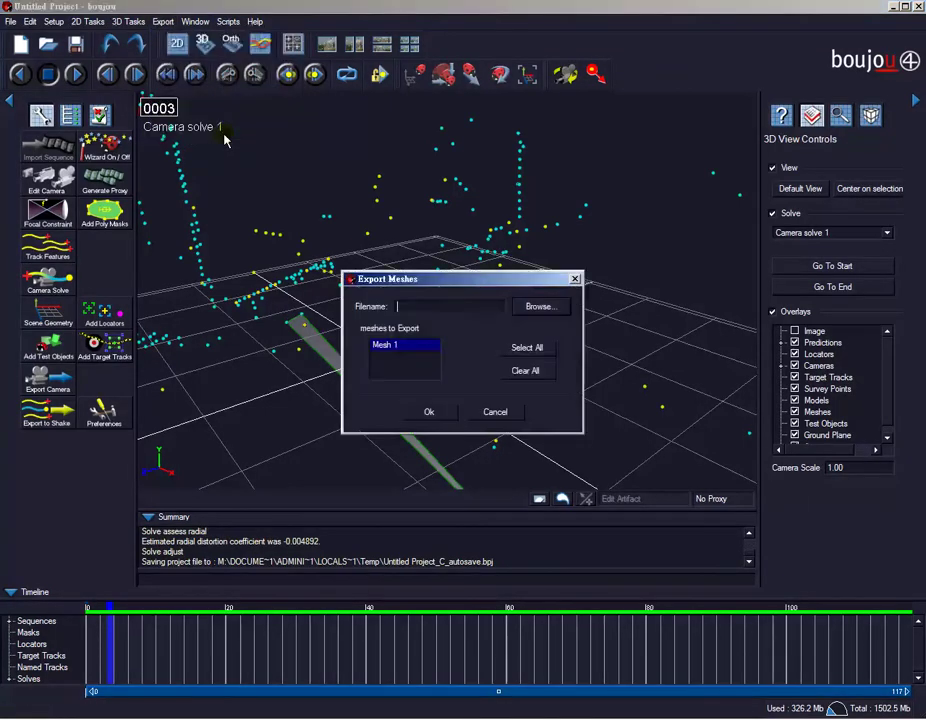
pyautogui.moveTo(505, 290); pyautogui.dragTo(483, 267)
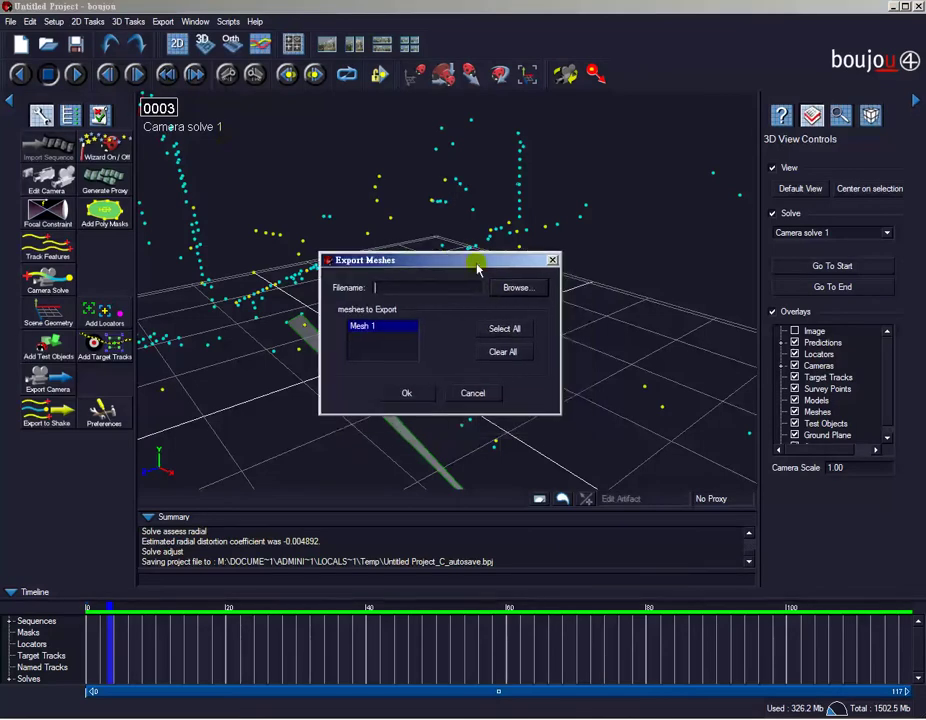
pyautogui.click(517, 288)
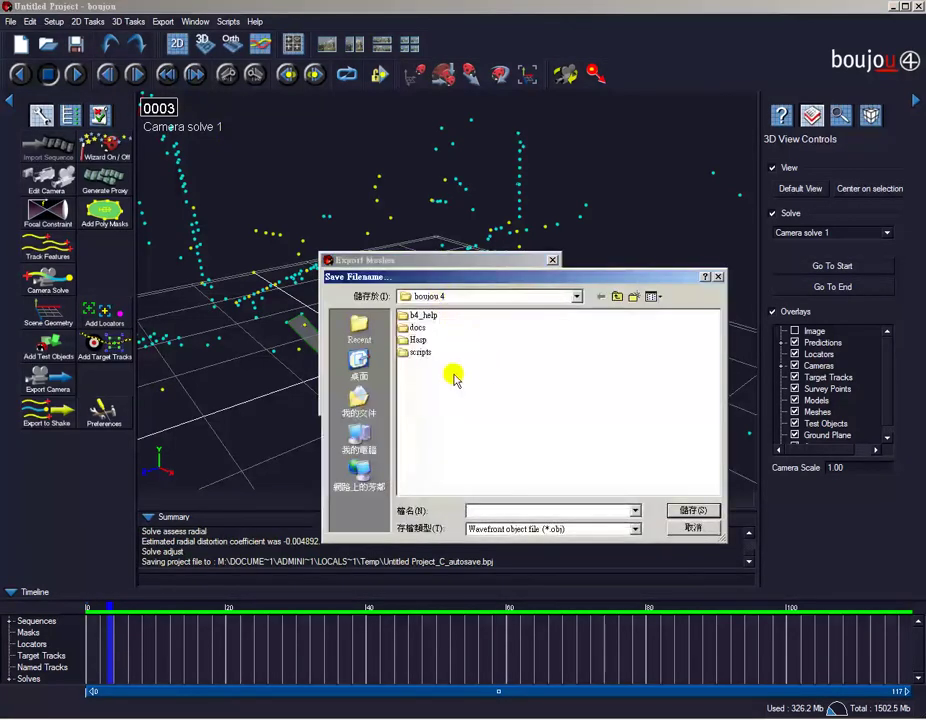
pyautogui.click(360, 440)
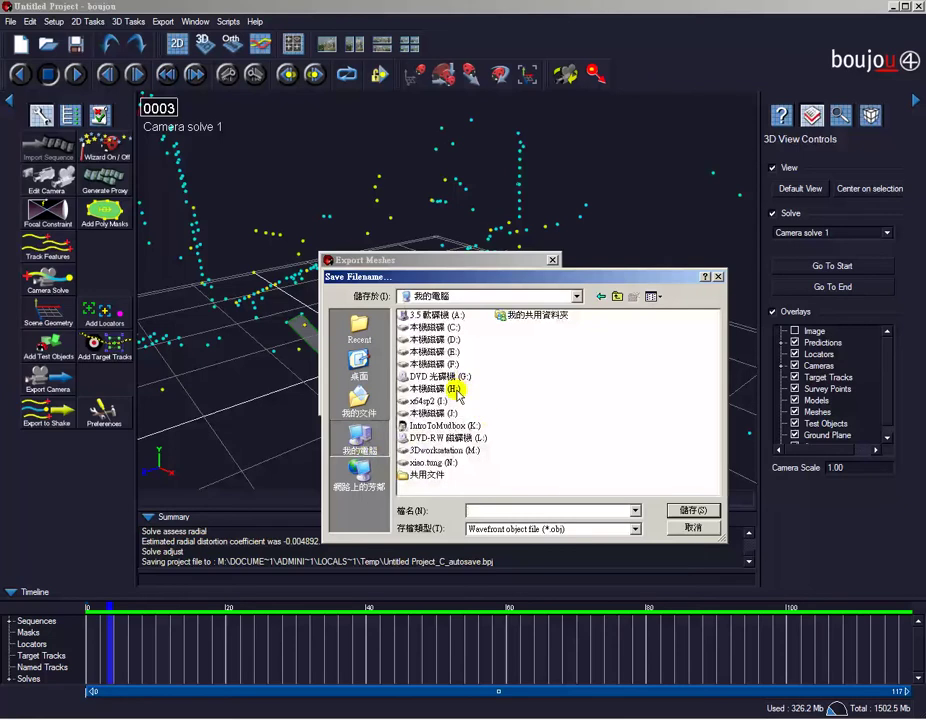
pyautogui.doubleClick(446, 450)
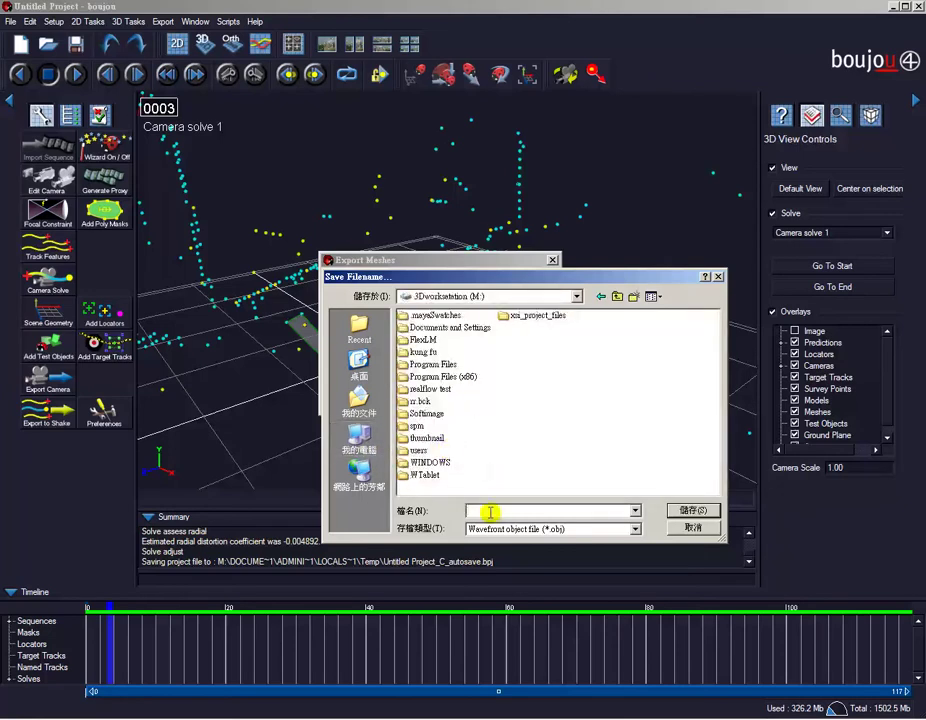
pyautogui.write('pll')
pyautogui.write('e')
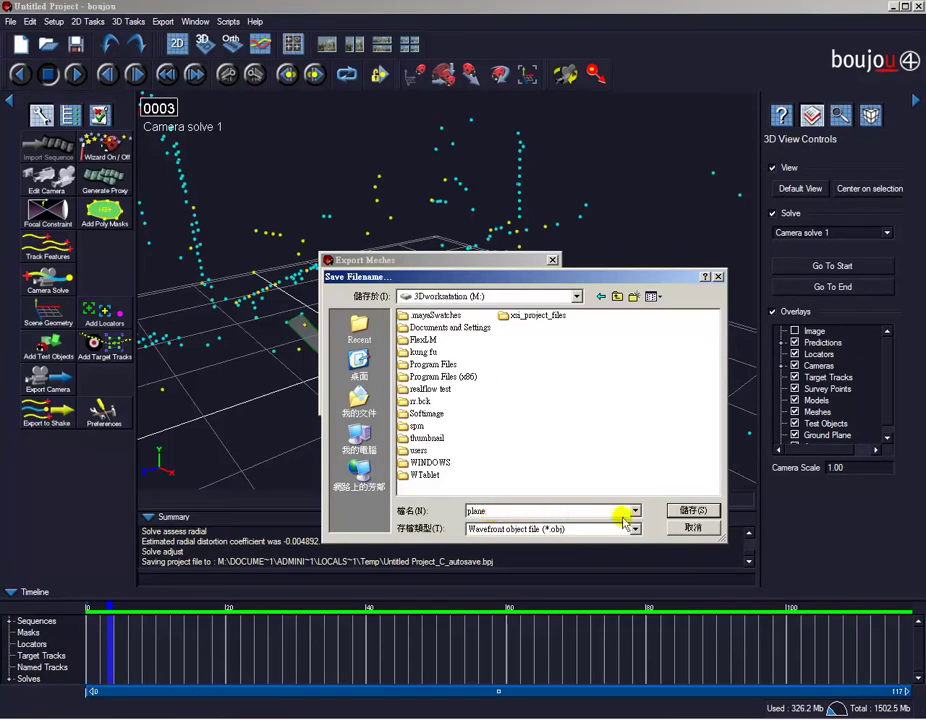
pyautogui.click(678, 513)
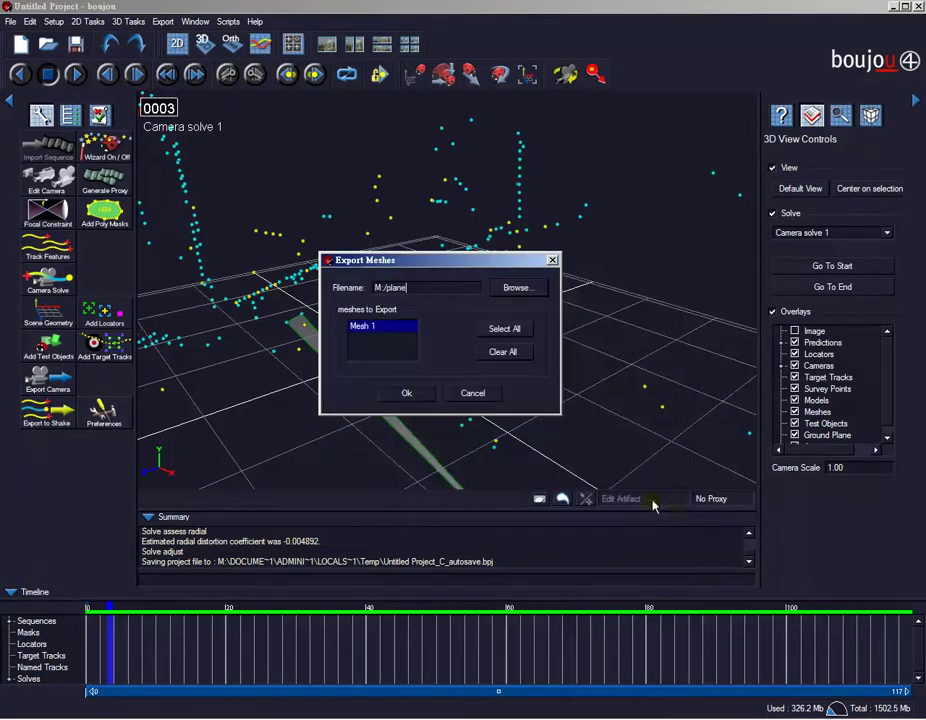
pyautogui.click(409, 393)
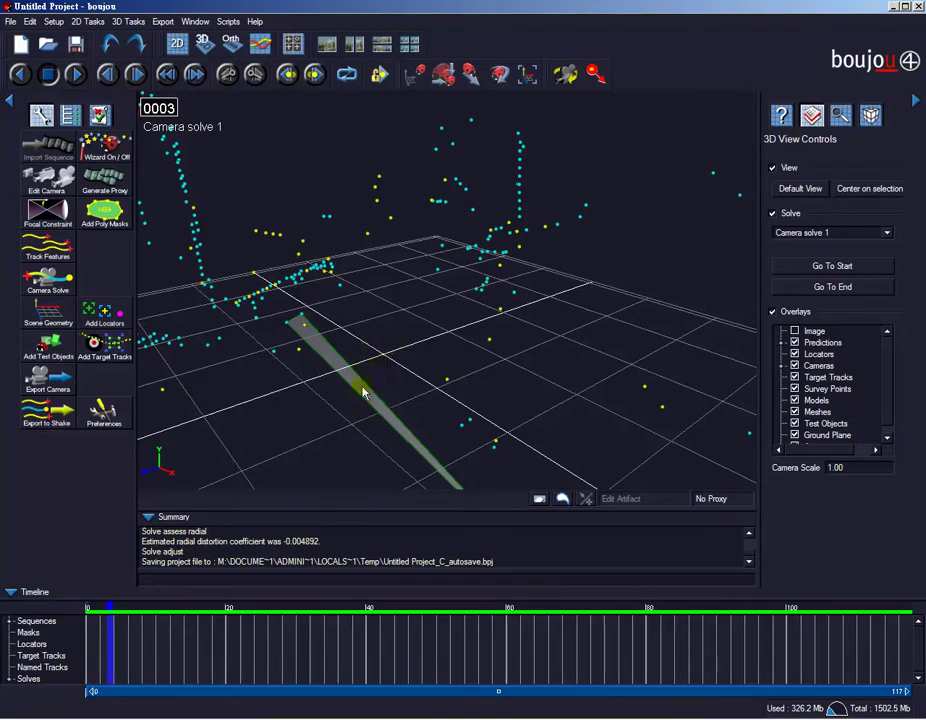
pyautogui.moveTo(395, 362)
pyautogui.mouseDown(button='middle')
pyautogui.moveTo(378, 323)
pyautogui.moveTo(424, 329)
pyautogui.mouseUp(button='middle')
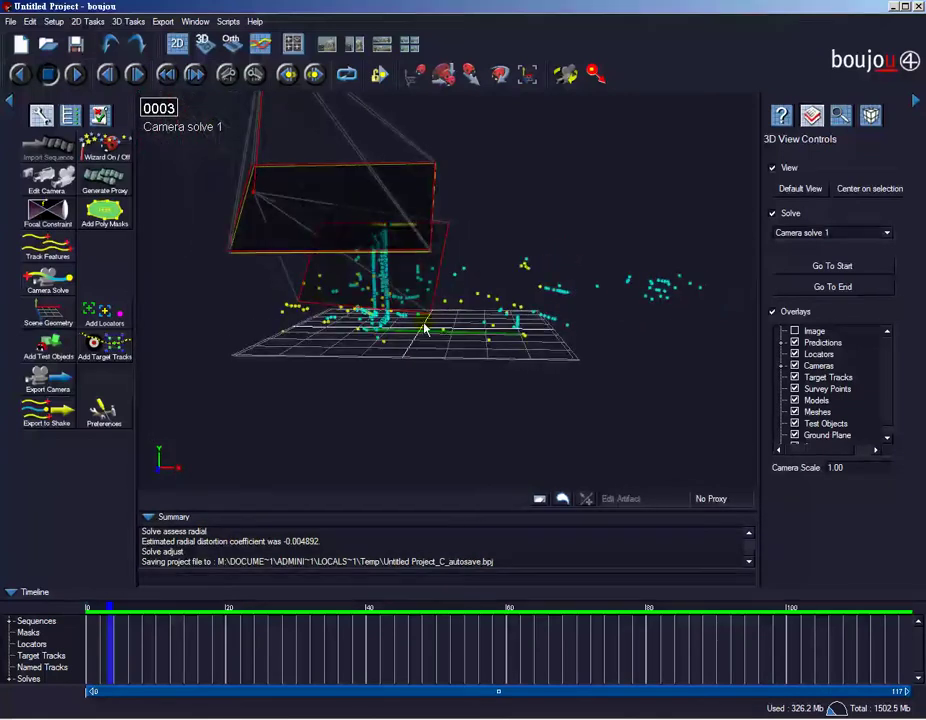
pyautogui.moveTo(424, 329)
pyautogui.mouseDown(button='middle')
pyautogui.moveTo(410, 320)
pyautogui.moveTo(461, 326)
pyautogui.moveTo(451, 325)
pyautogui.mouseUp(button='middle')
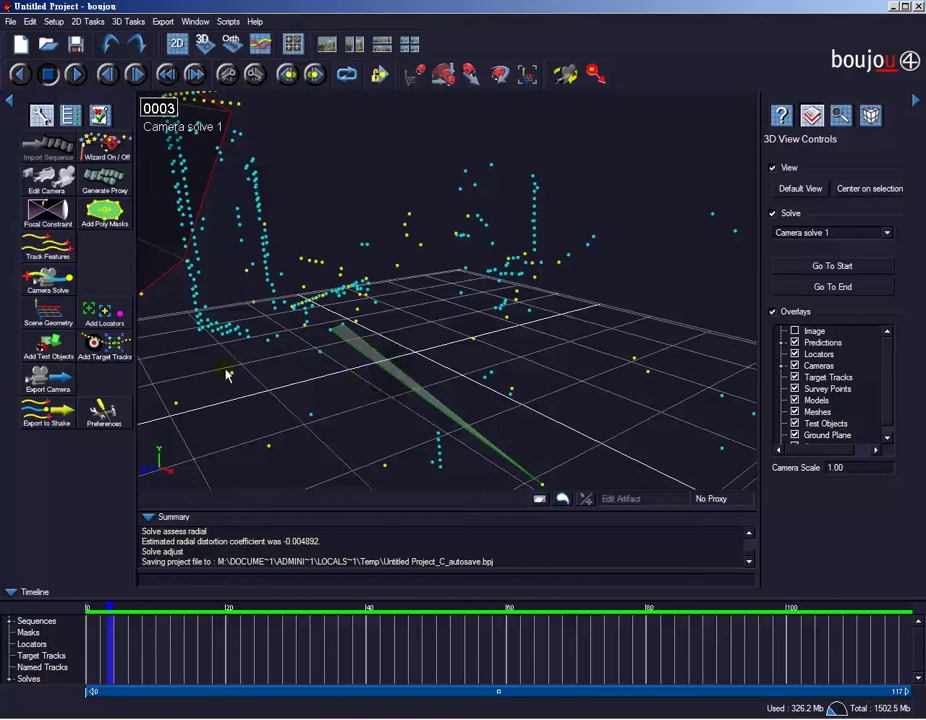
# Add a hard planar constraint in Scene Geometry and re-run Adjust Solve.
pyautogui.click(48, 318)
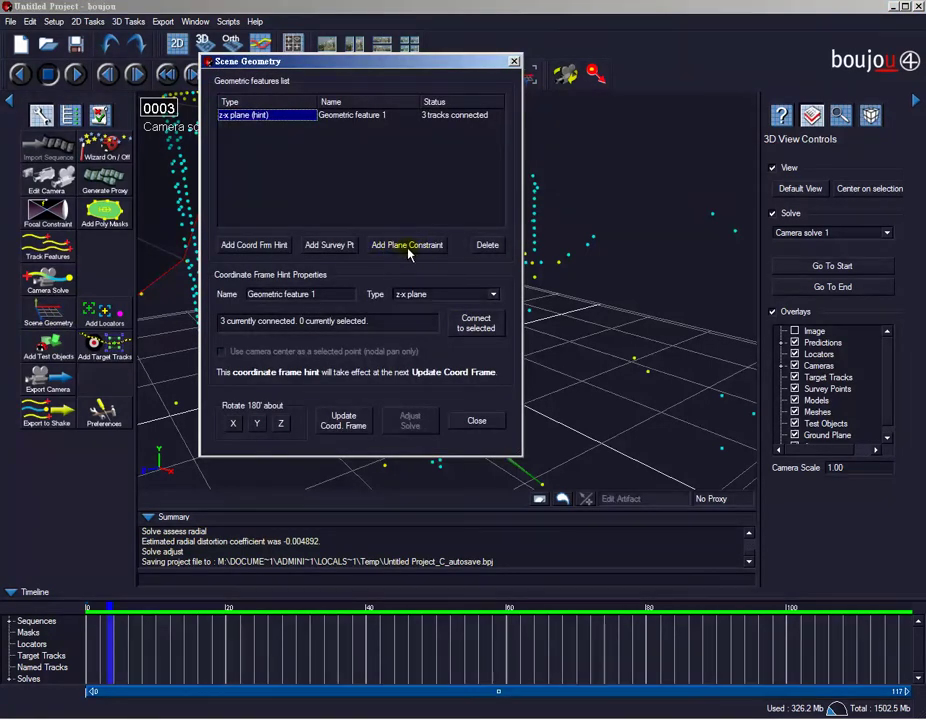
pyautogui.click(431, 252)
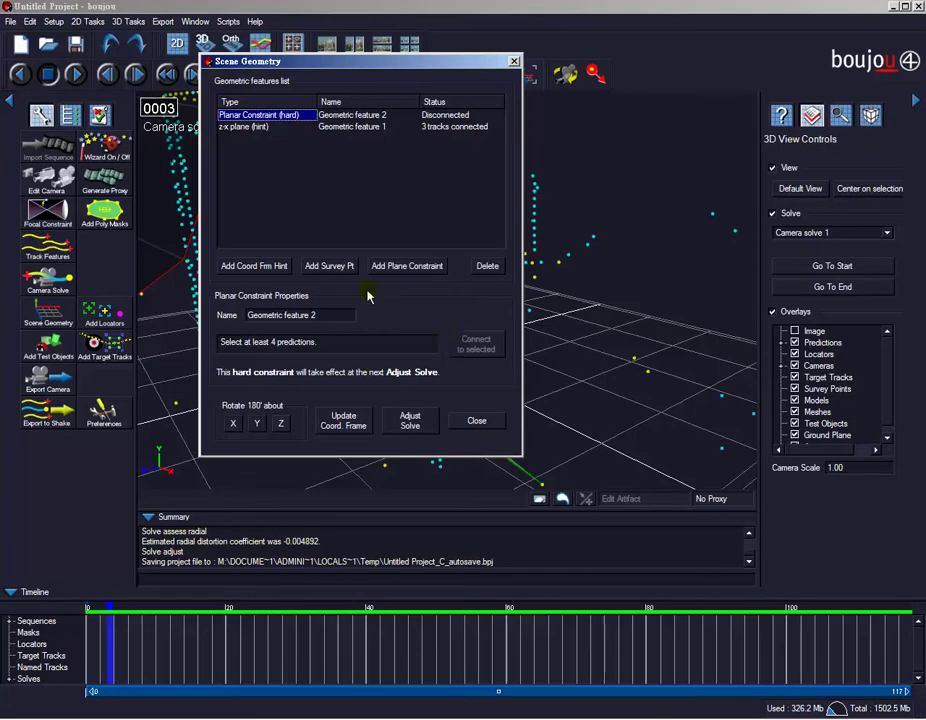
pyautogui.click(413, 426)
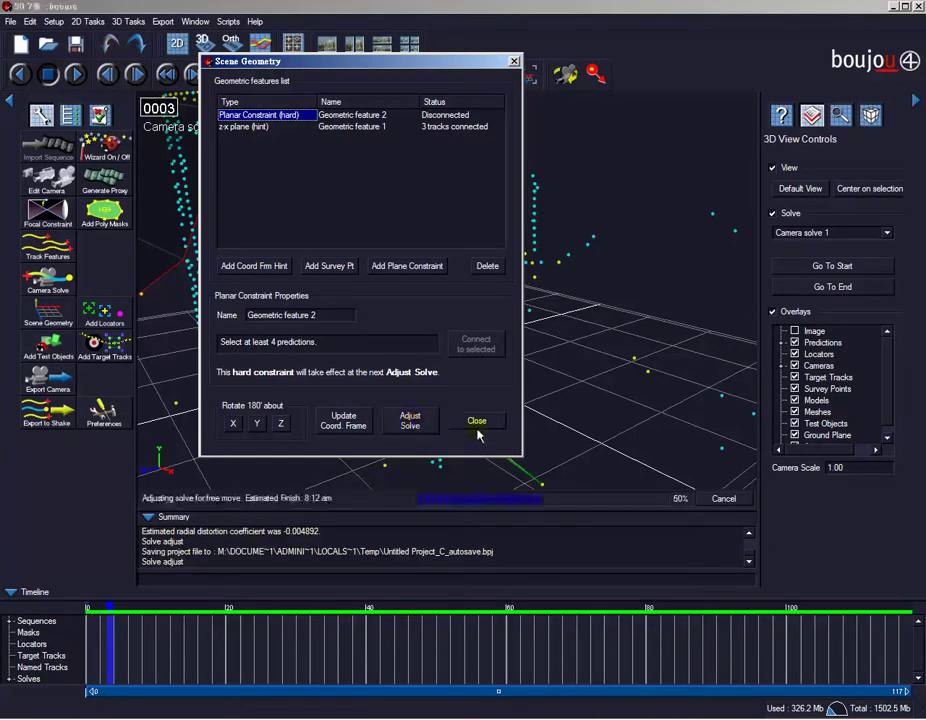
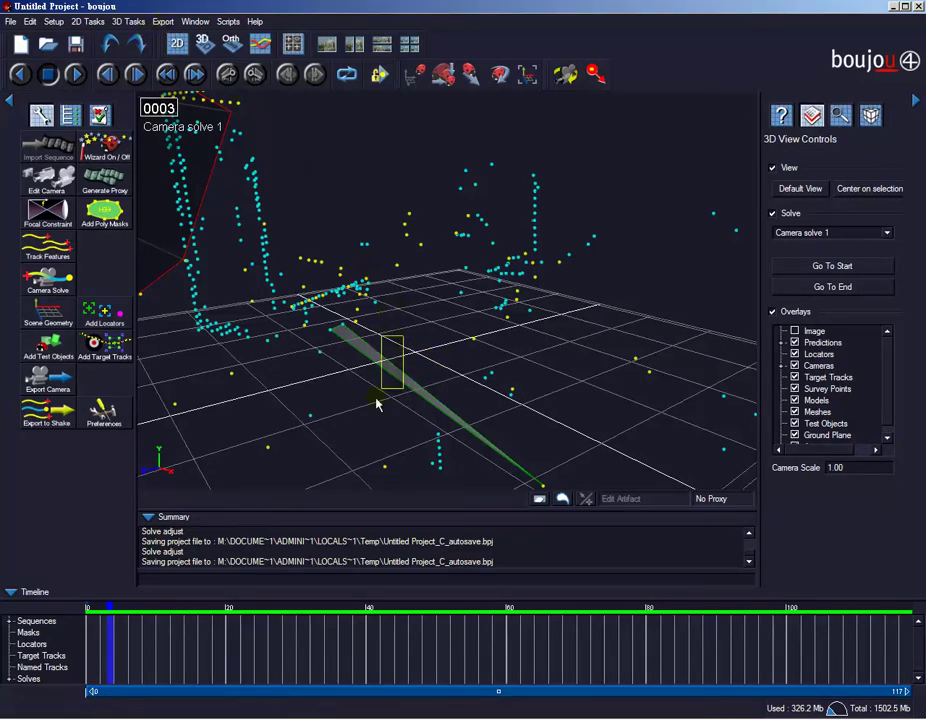
# Export Mesh 1 as the Wavefront OBJ file plane.obj on the M: drive.
pyautogui.click(163, 21)
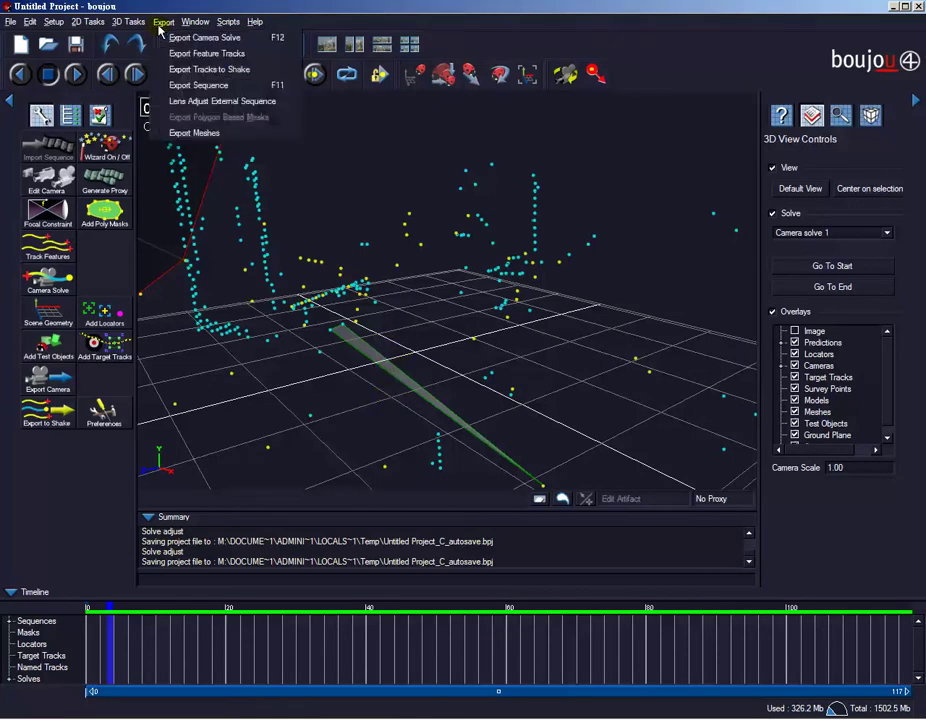
pyautogui.click(213, 136)
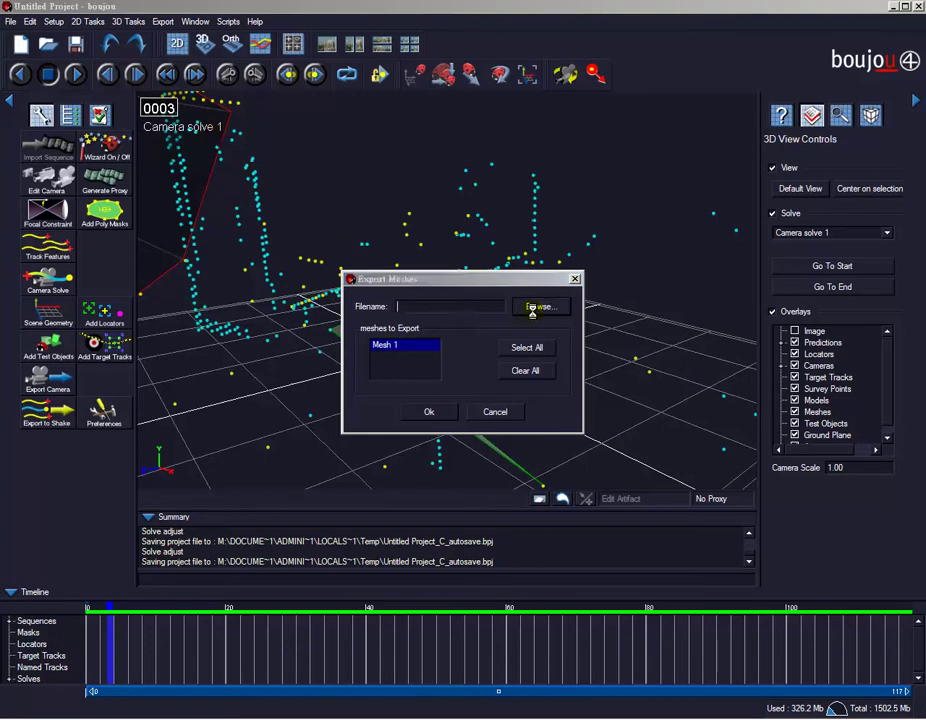
pyautogui.click(538, 307)
pyautogui.click(360, 438)
pyautogui.doubleClick(436, 449)
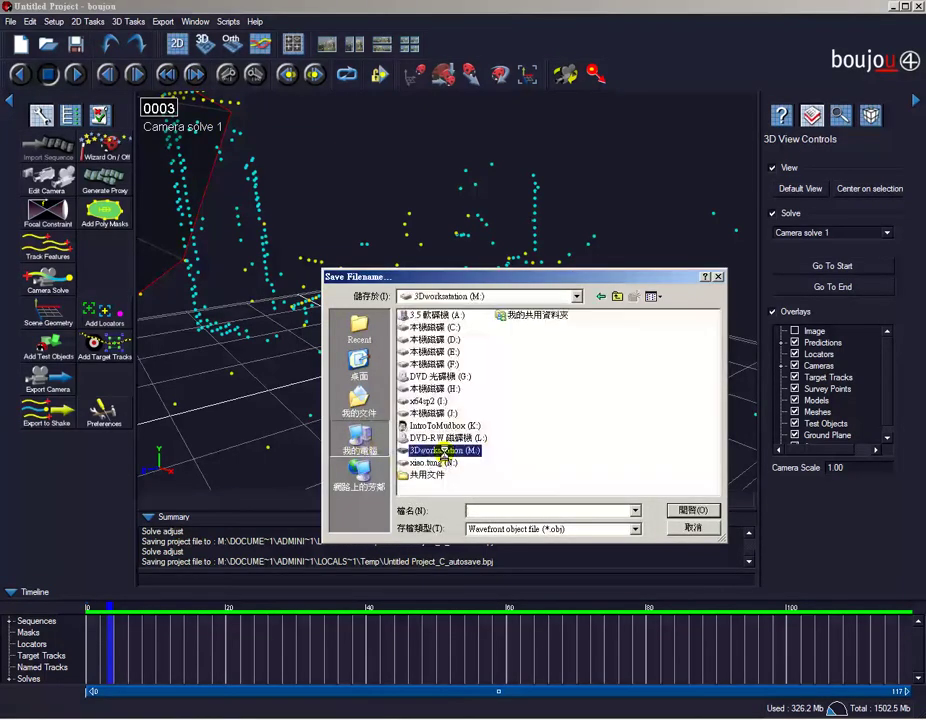
pyautogui.click(521, 328)
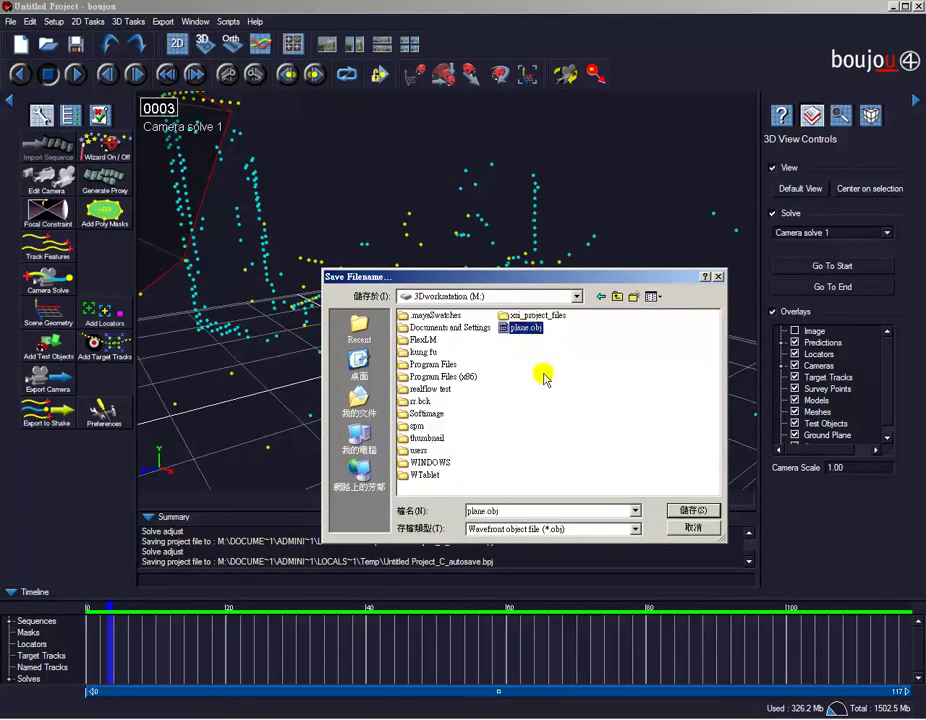
pyautogui.click(689, 511)
pyautogui.click(427, 416)
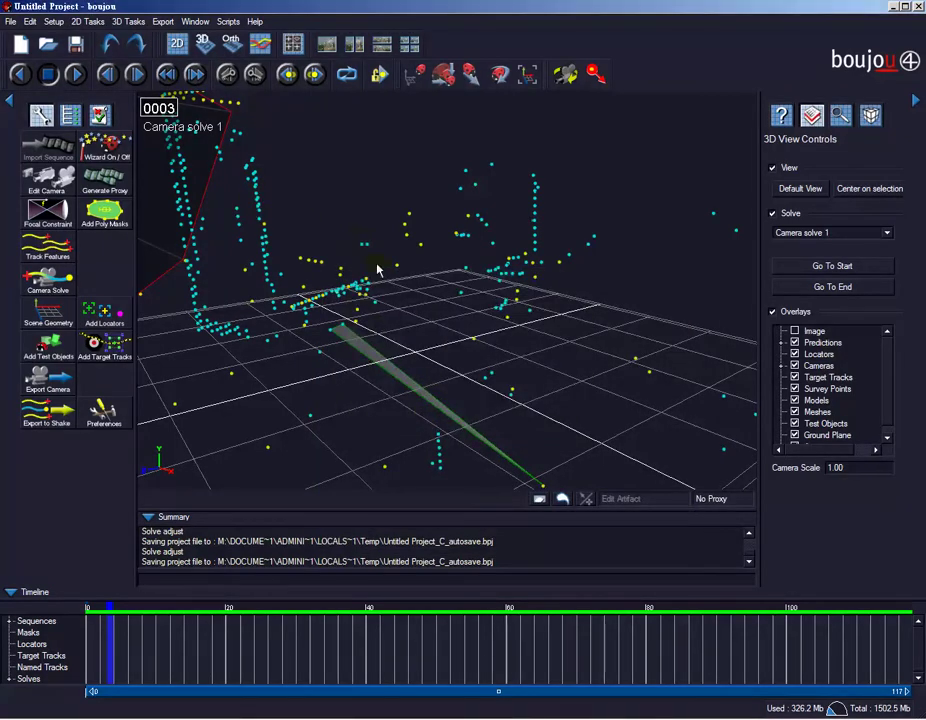
pyautogui.moveTo(405, 342); pyautogui.dragTo(413, 293, button='middle')
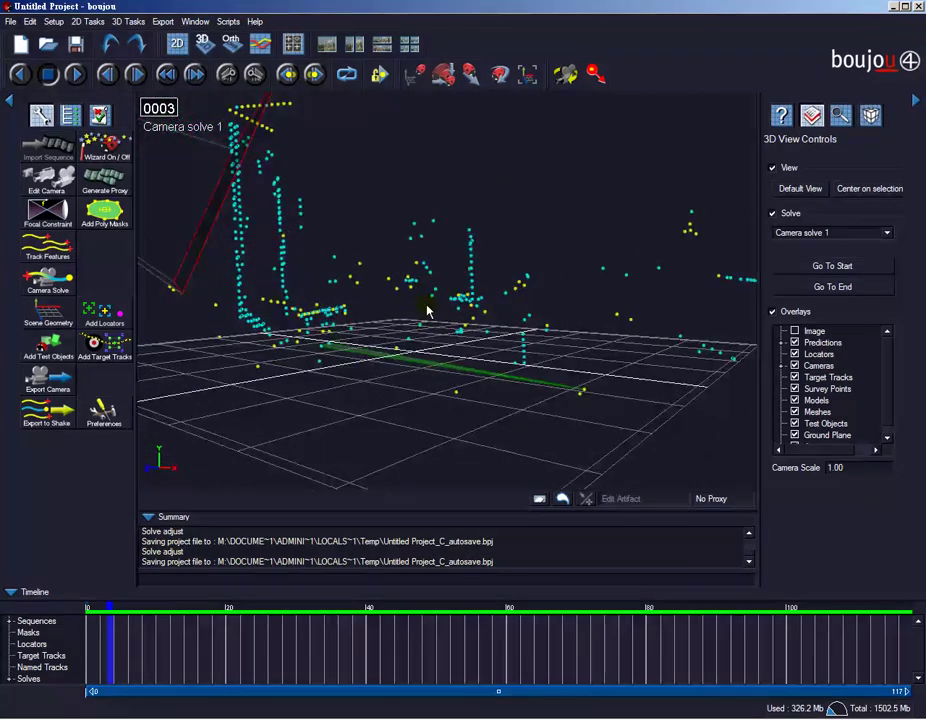
pyautogui.moveTo(413, 293); pyautogui.dragTo(398, 345, button='middle')
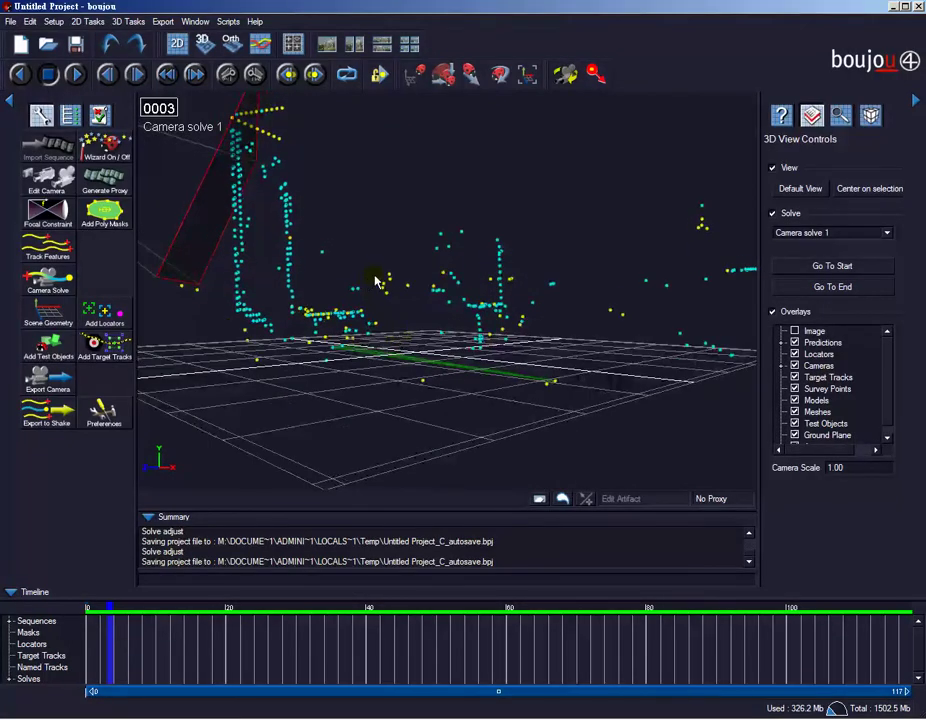
pyautogui.moveTo(378, 280); pyautogui.dragTo(385, 380, button='middle')
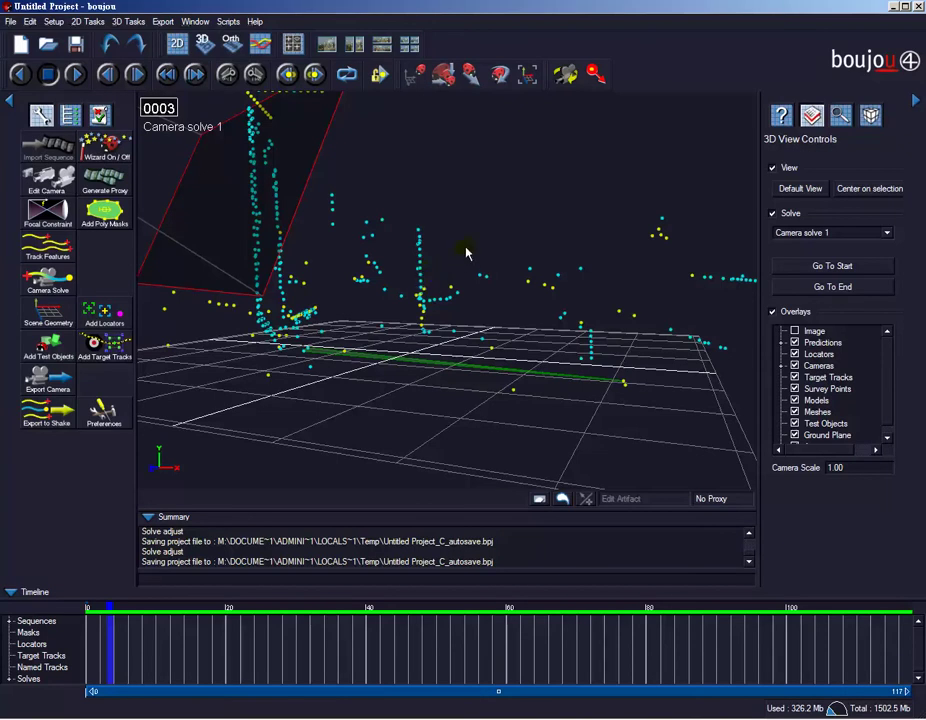
pyautogui.moveTo(468, 230)
pyautogui.mouseDown(button='middle')
pyautogui.moveTo(432, 233)
pyautogui.moveTo(434, 244)
pyautogui.moveTo(497, 246)
pyautogui.moveTo(480, 258)
pyautogui.moveTo(424, 256)
pyautogui.moveTo(492, 246)
pyautogui.moveTo(365, 277)
pyautogui.moveTo(393, 262)
pyautogui.moveTo(475, 275)
pyautogui.moveTo(419, 272)
pyautogui.moveTo(413, 283)
pyautogui.moveTo(430, 289)
pyautogui.moveTo(420, 268)
pyautogui.moveTo(413, 285)
pyautogui.mouseUp(button='middle')
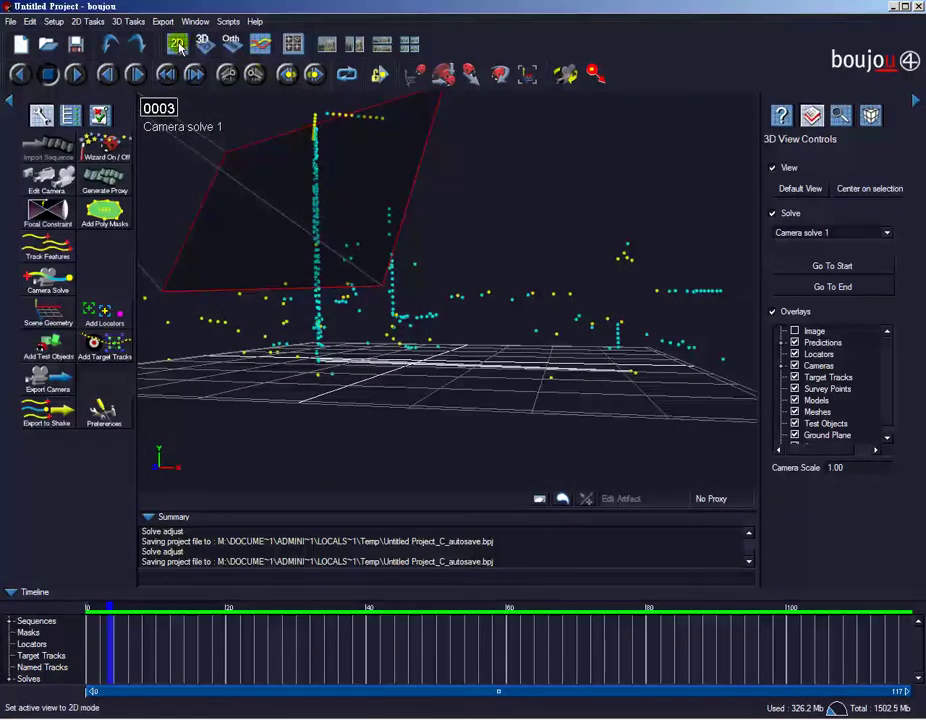
pyautogui.click(177, 43)
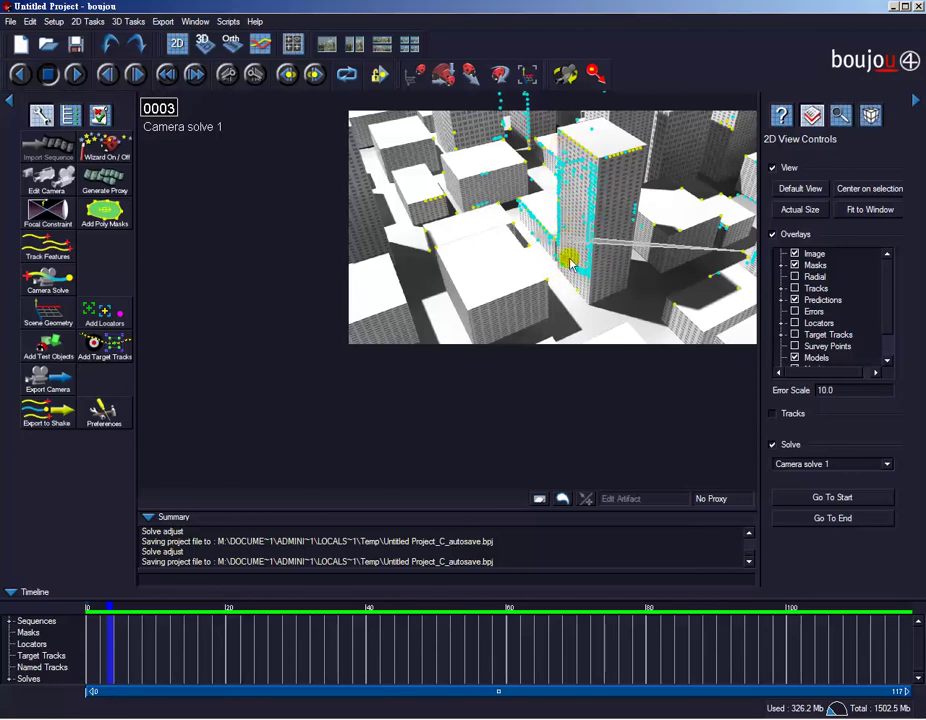
pyautogui.click(205, 44)
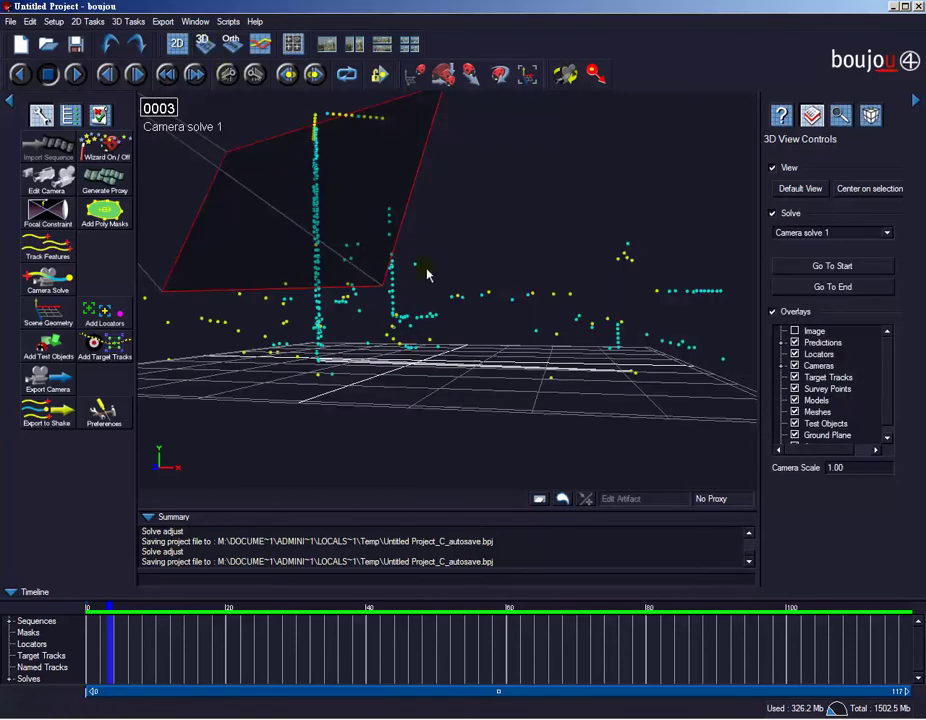
pyautogui.moveTo(440, 280); pyautogui.dragTo(416, 275, button='middle')
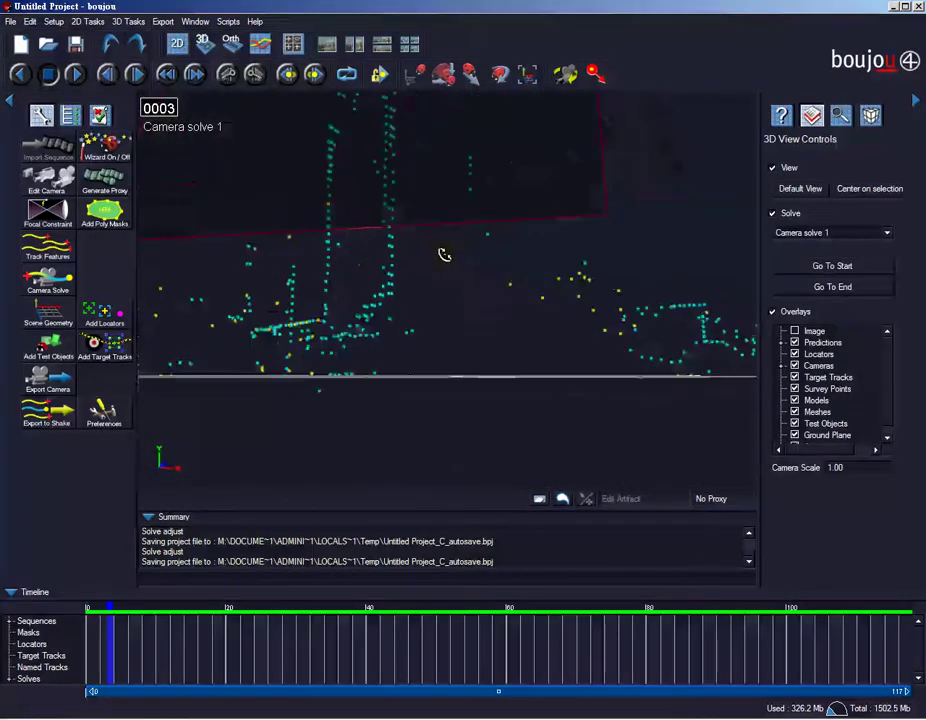
pyautogui.moveTo(304, 141); pyautogui.dragTo(309, 155, button='middle')
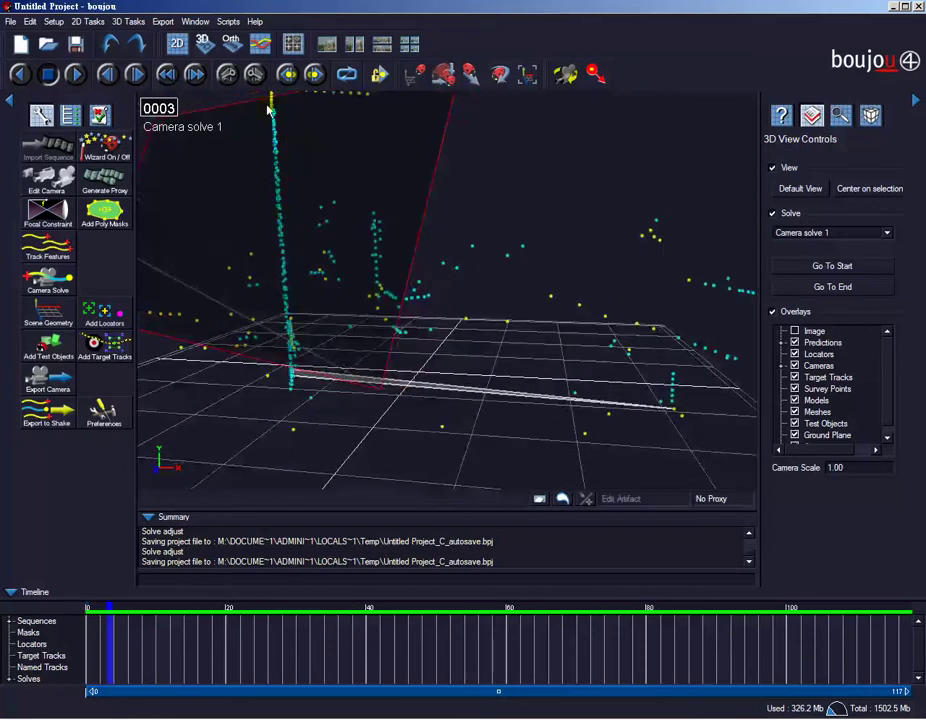
pyautogui.moveTo(296, 293); pyautogui.dragTo(297, 292, button='middle')
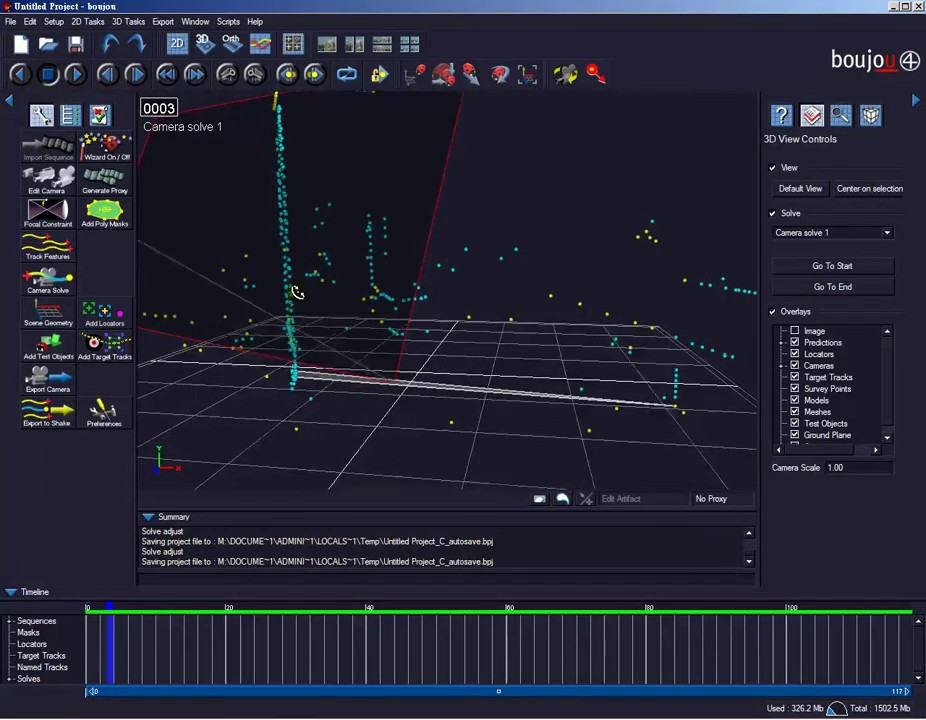
pyautogui.moveTo(307, 385); pyautogui.dragTo(306, 368, button='middle')
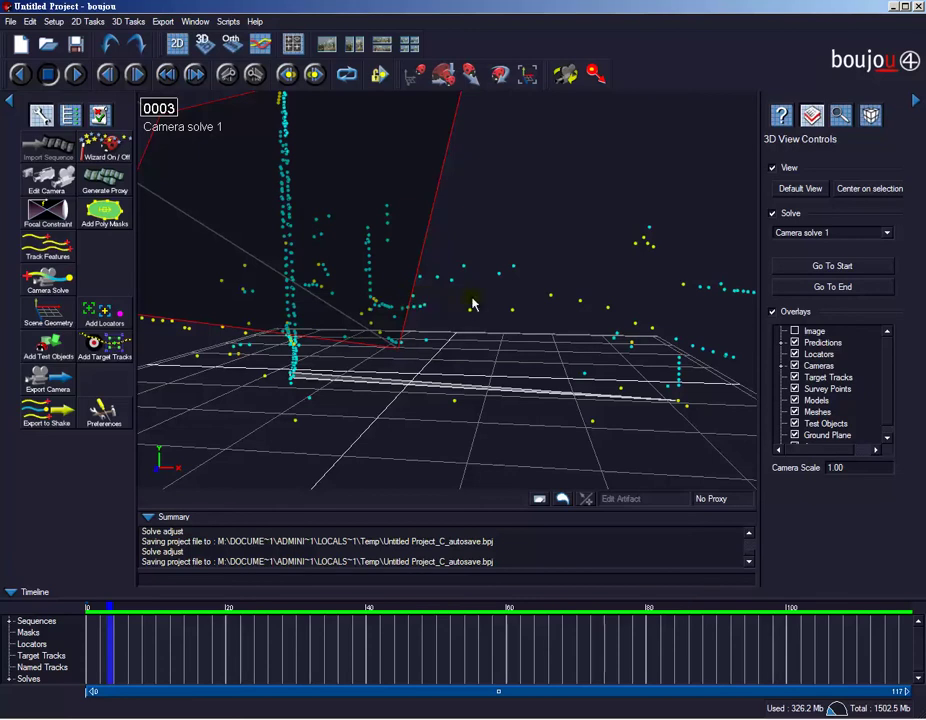
pyautogui.moveTo(513, 318)
pyautogui.mouseDown()
pyautogui.moveTo(624, 324)
pyautogui.moveTo(620, 306)
pyautogui.moveTo(554, 324)
pyautogui.moveTo(541, 347)
pyautogui.moveTo(562, 325)
pyautogui.moveTo(556, 340)
pyautogui.moveTo(540, 330)
pyautogui.mouseUp()
# Show the 2D image view at the first frame, zoomed onto the tall building.
pyautogui.click(177, 44)
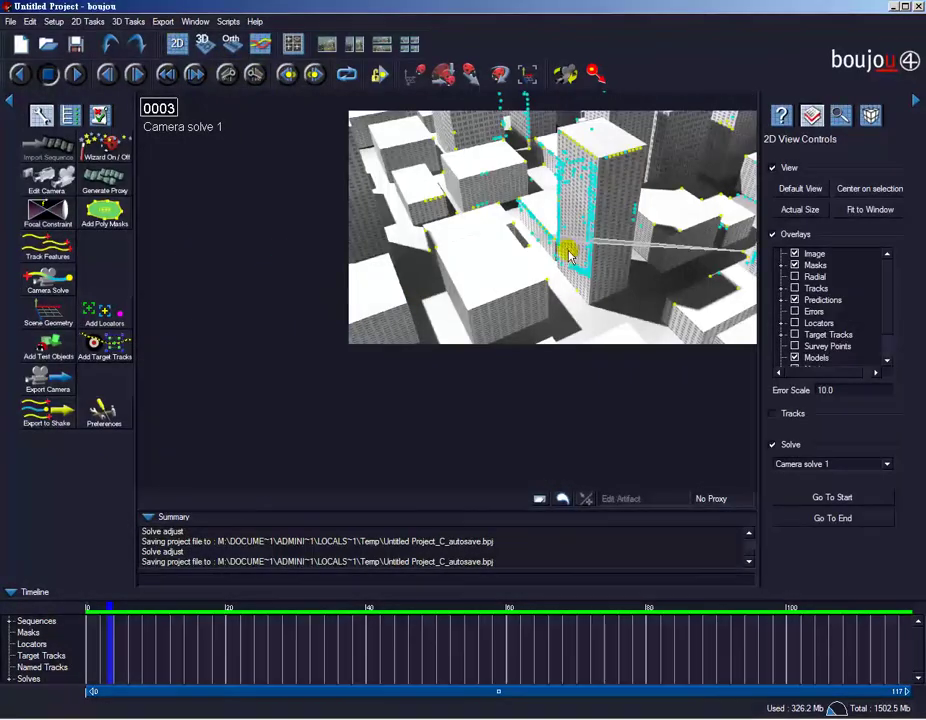
pyautogui.click(166, 74)
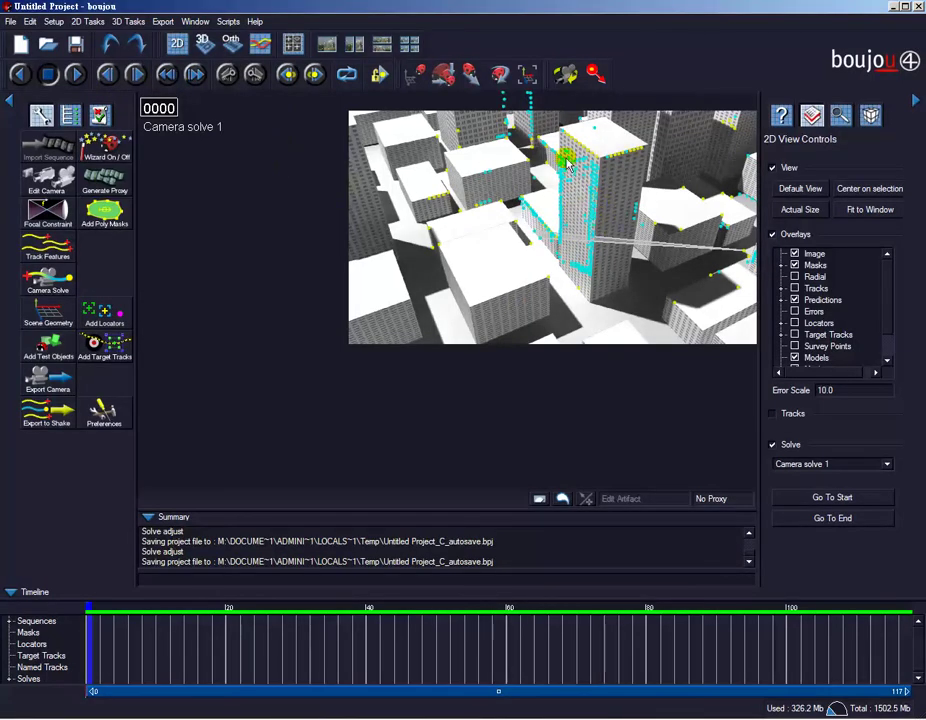
pyautogui.scroll(2, 562, 160)
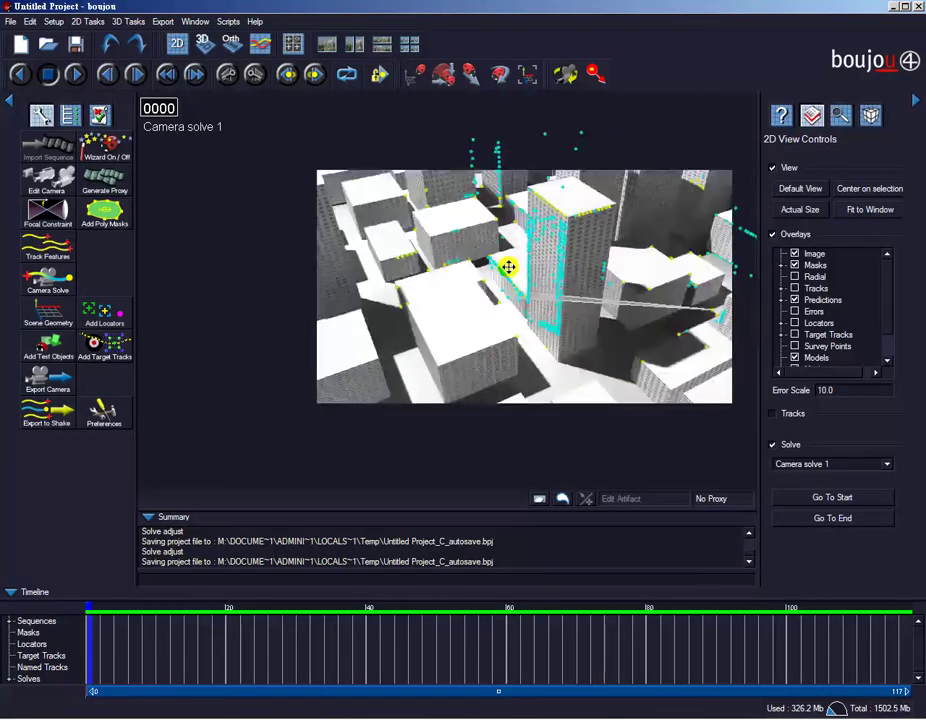
pyautogui.scroll(2, 506, 265)
pyautogui.scroll(1, 540, 280)
pyautogui.scroll(1, 530, 257)
pyautogui.scroll(1, 535, 245)
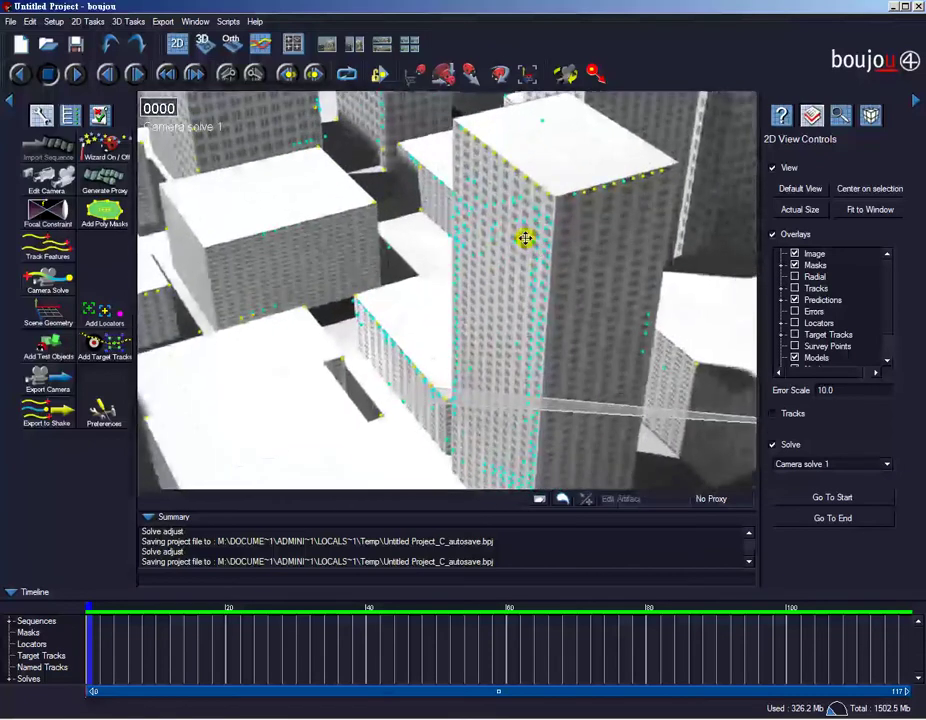
pyautogui.scroll(1, 518, 220)
pyautogui.scroll(1, 514, 203)
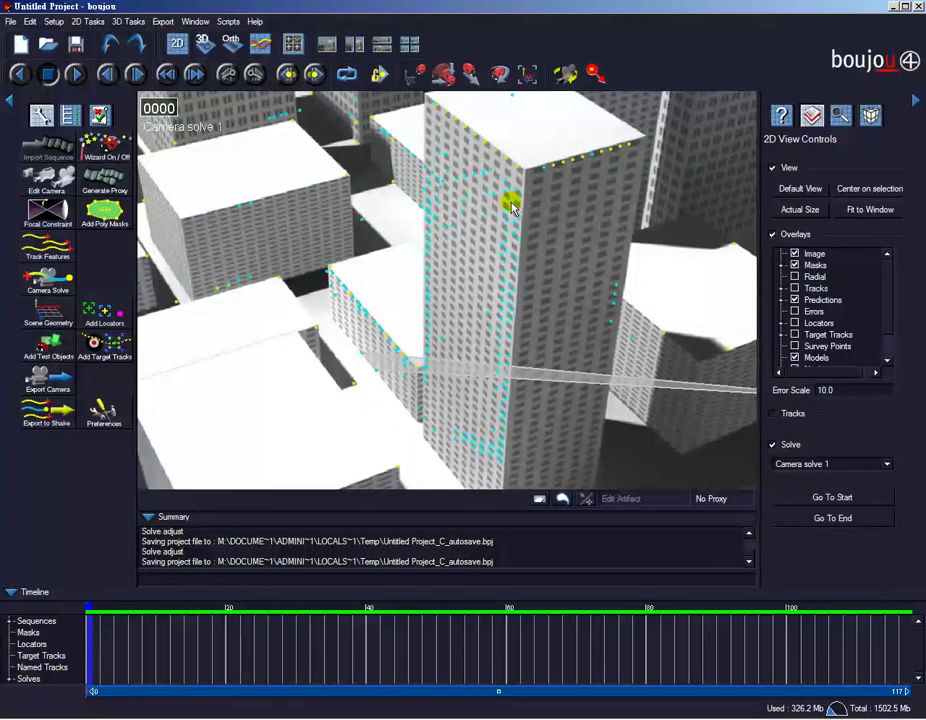
pyautogui.moveTo(510, 207); pyautogui.dragTo(490, 213, button='middle')
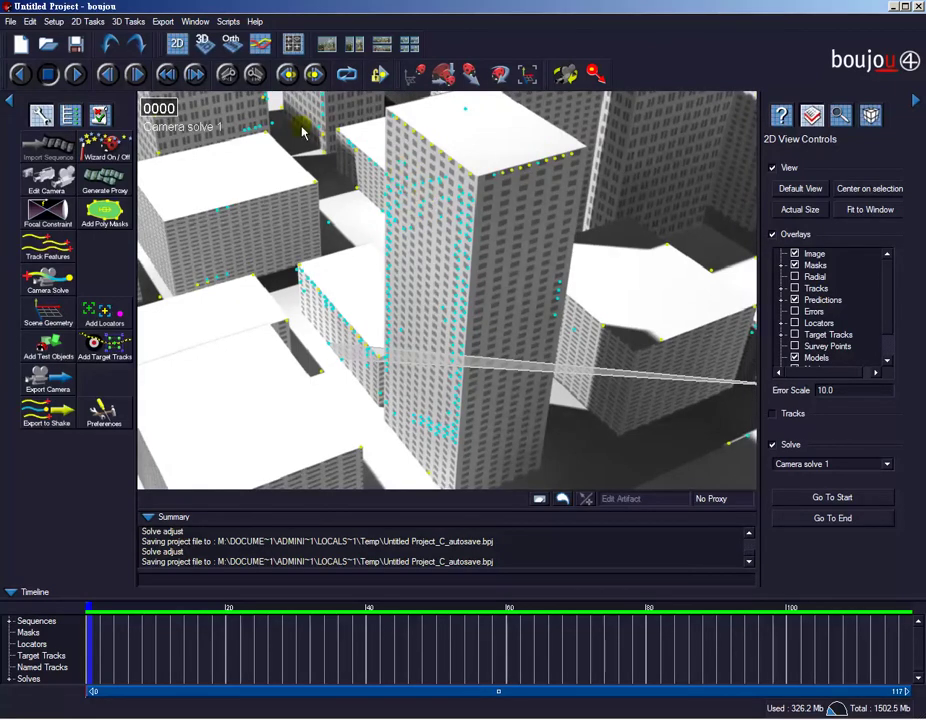
# Scrub the timeline to check the predicted points, ending at frame 0050.
pyautogui.press('Right')
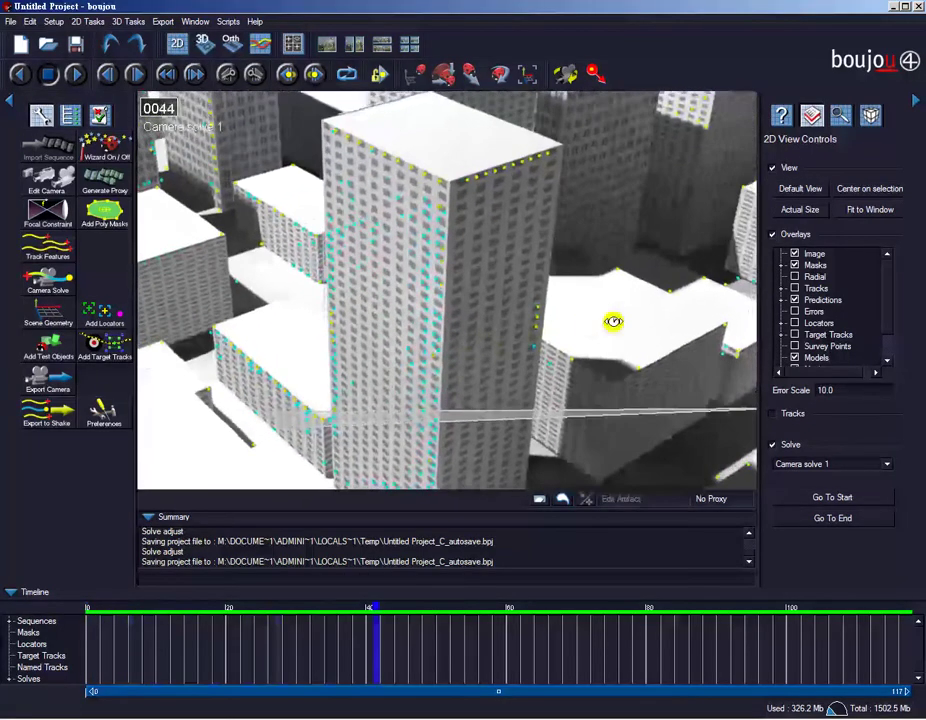
pyautogui.moveTo(533, 343)
pyautogui.mouseDown()
pyautogui.moveTo(306, 341)
pyautogui.moveTo(488, 345)
pyautogui.moveTo(623, 331)
pyautogui.mouseUp()
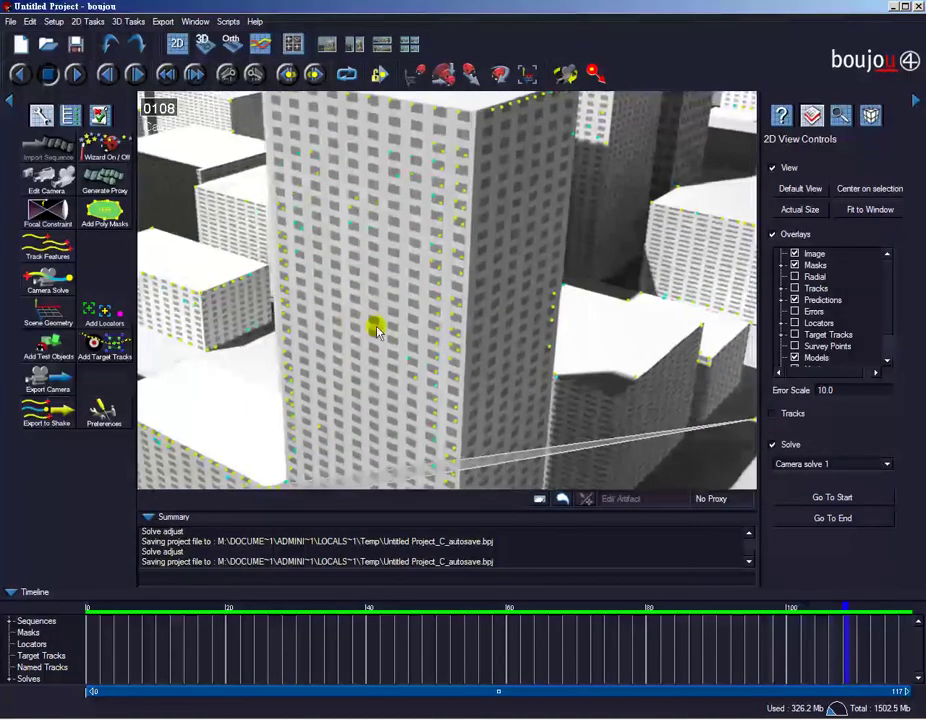
pyautogui.moveTo(354, 236); pyautogui.dragTo(369, 205)
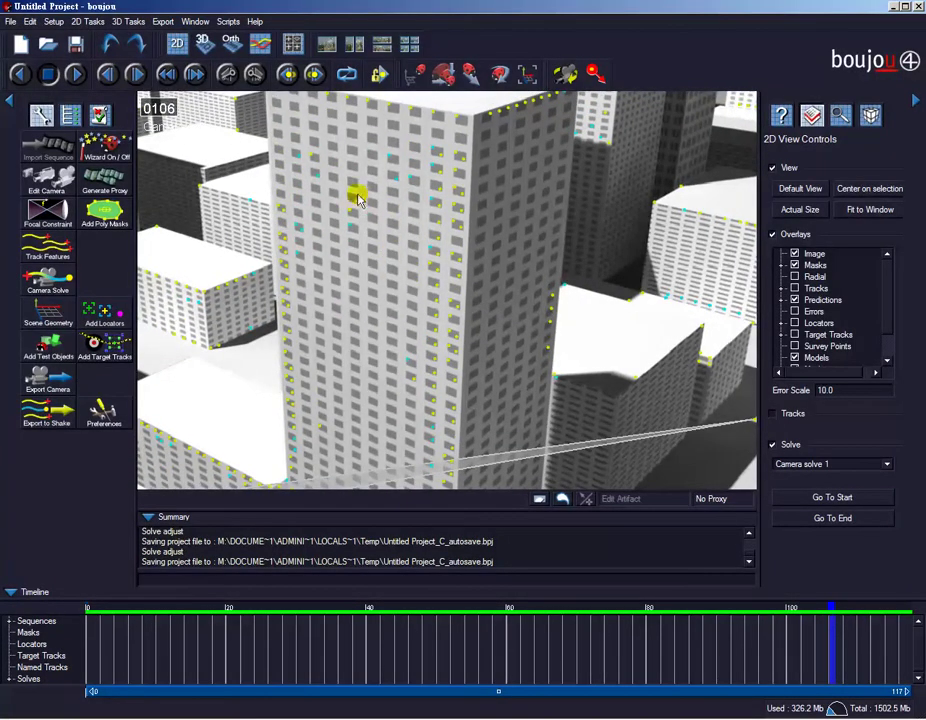
pyautogui.moveTo(450, 212)
pyautogui.mouseDown()
pyautogui.moveTo(252, 213)
pyautogui.moveTo(440, 238)
pyautogui.moveTo(322, 236)
pyautogui.moveTo(300, 207)
pyautogui.moveTo(424, 273)
pyautogui.moveTo(449, 296)
pyautogui.moveTo(453, 330)
pyautogui.mouseUp()
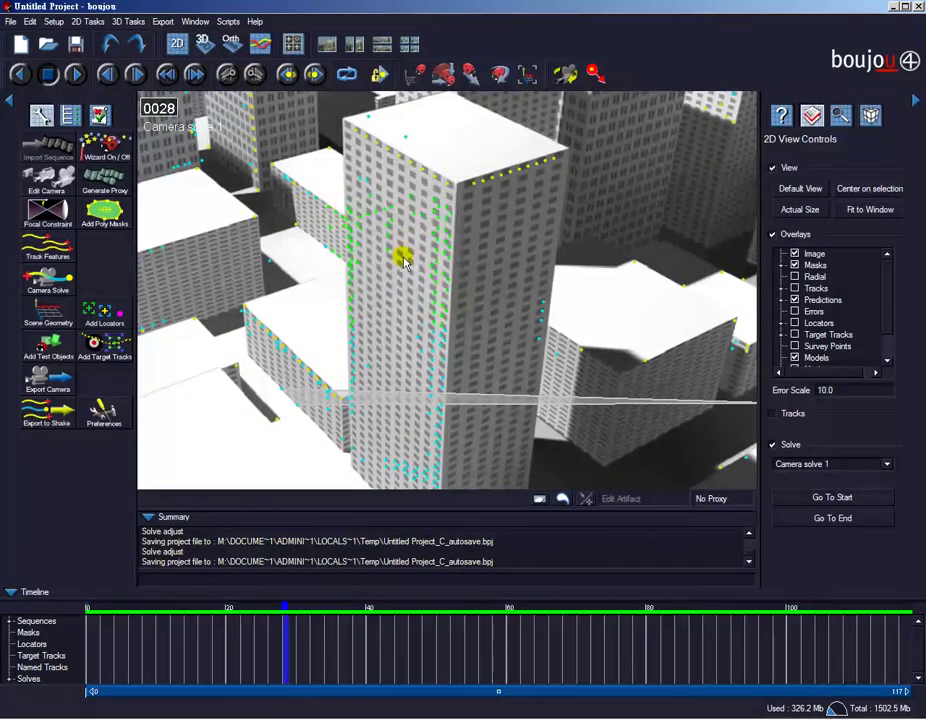
pyautogui.moveTo(401, 256)
pyautogui.mouseDown()
pyautogui.moveTo(389, 258)
pyautogui.moveTo(438, 252)
pyautogui.mouseUp()
pyautogui.moveTo(362, 233)
pyautogui.mouseDown()
pyautogui.moveTo(413, 231)
pyautogui.moveTo(355, 248)
pyautogui.mouseUp()
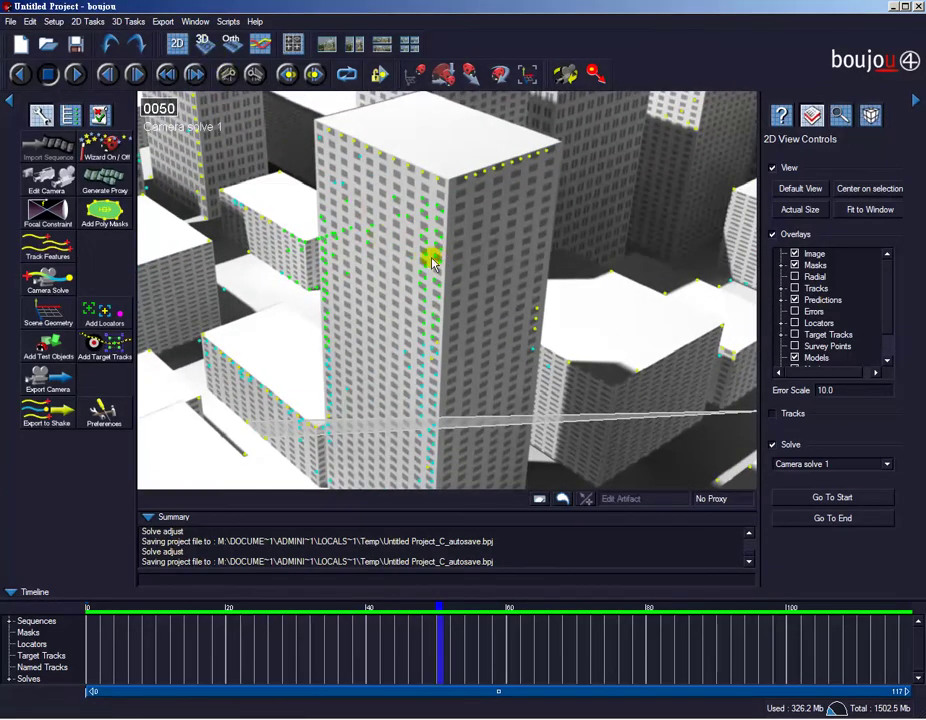
# Select the tracks on the tall tower's front face in the 2D view.
pyautogui.click(205, 47)
pyautogui.moveTo(422, 275)
pyautogui.mouseDown()
pyautogui.moveTo(573, 252)
pyautogui.moveTo(536, 265)
pyautogui.mouseUp()
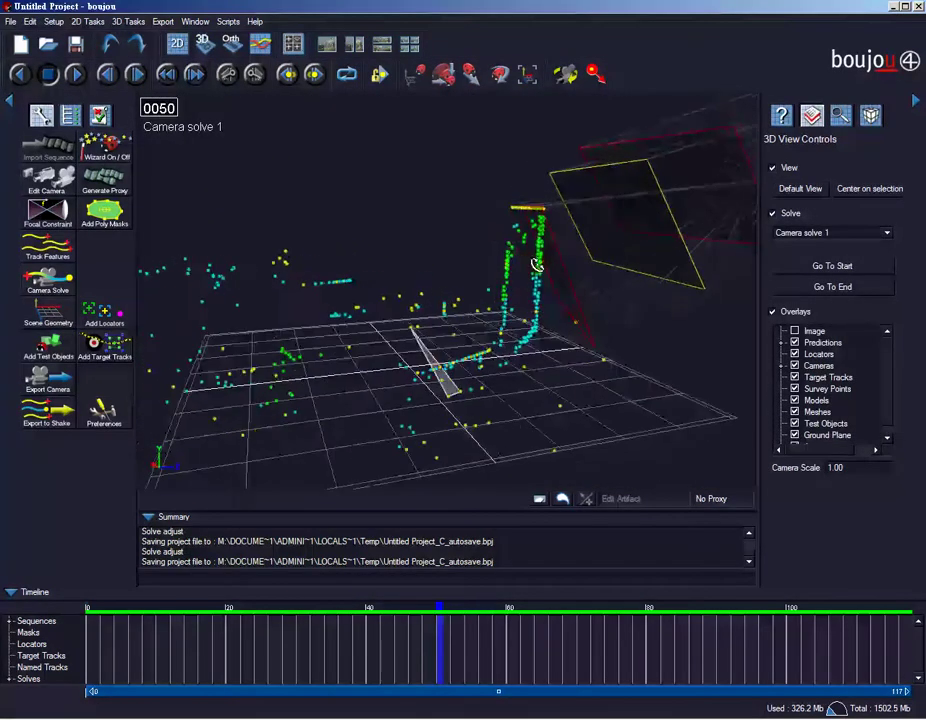
pyautogui.click(177, 44)
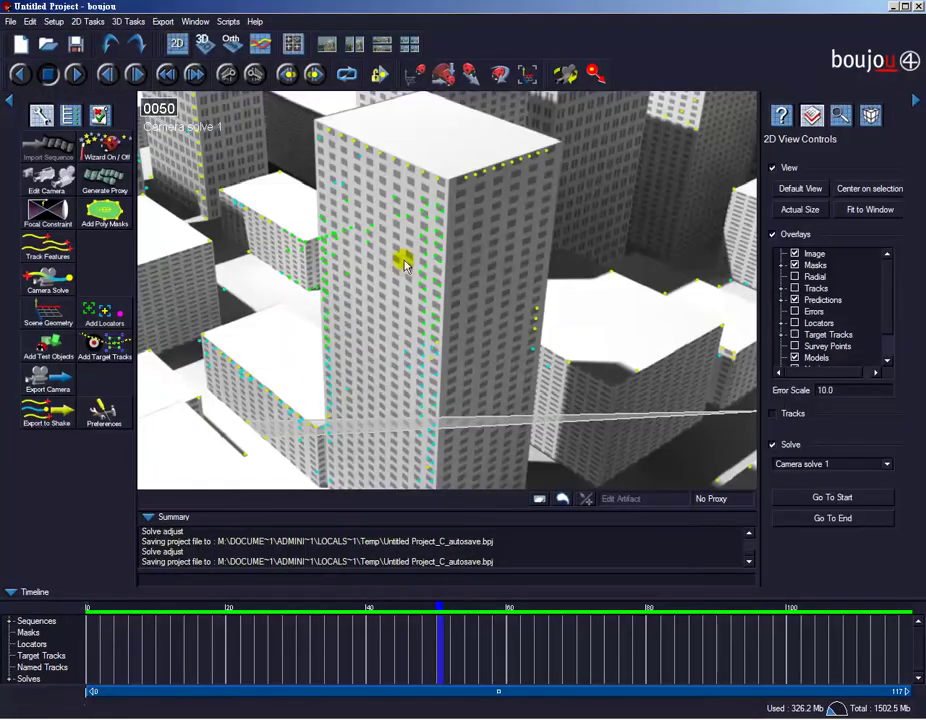
pyautogui.moveTo(444, 252)
pyautogui.mouseDown()
pyautogui.moveTo(459, 207)
pyautogui.moveTo(432, 214)
pyautogui.mouseUp()
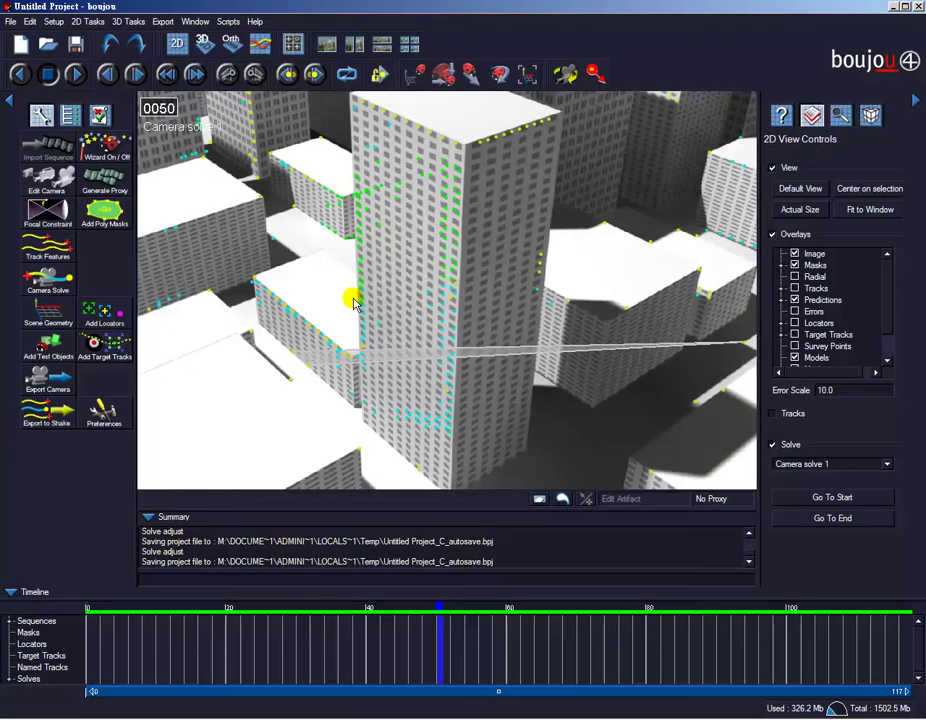
pyautogui.moveTo(354, 299); pyautogui.dragTo(376, 368)
pyautogui.moveTo(424, 281); pyautogui.dragTo(463, 475)
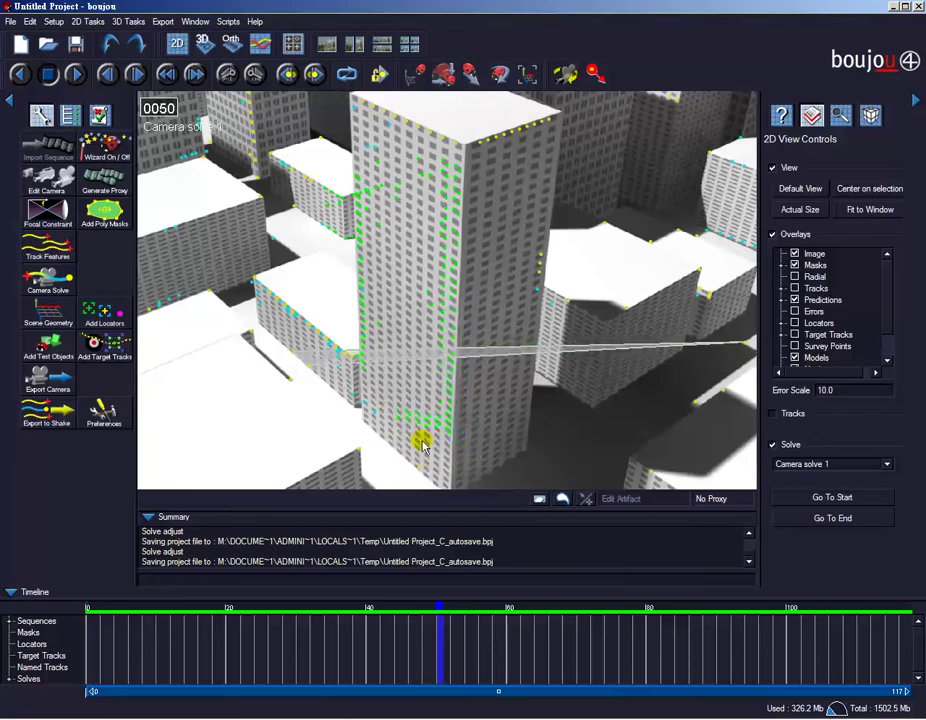
pyautogui.click(205, 43)
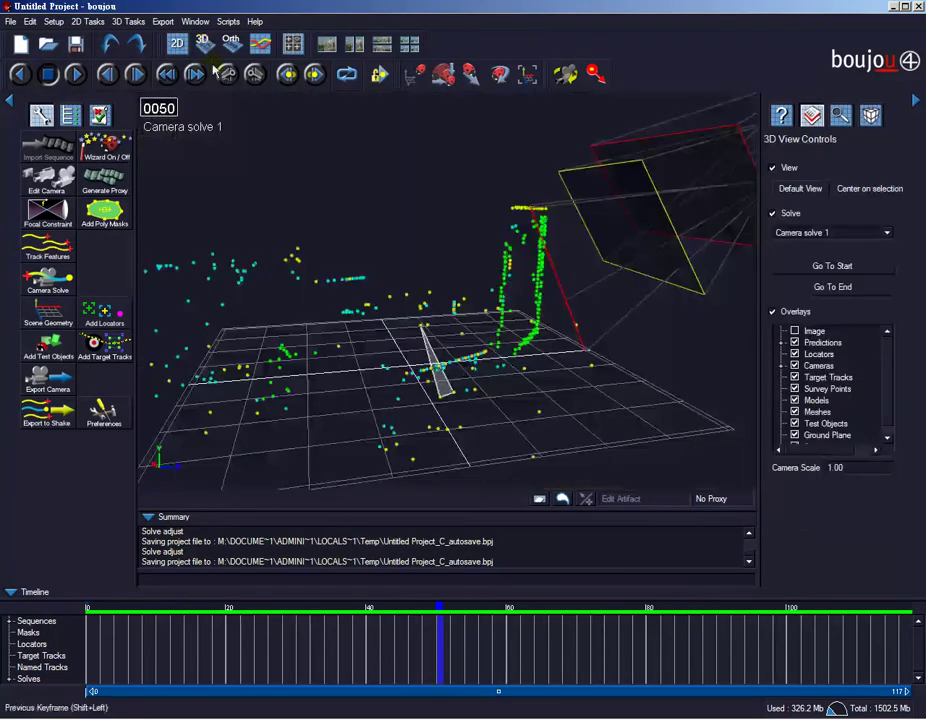
pyautogui.moveTo(522, 352)
pyautogui.mouseDown()
pyautogui.moveTo(425, 346)
pyautogui.moveTo(249, 248)
pyautogui.mouseUp()
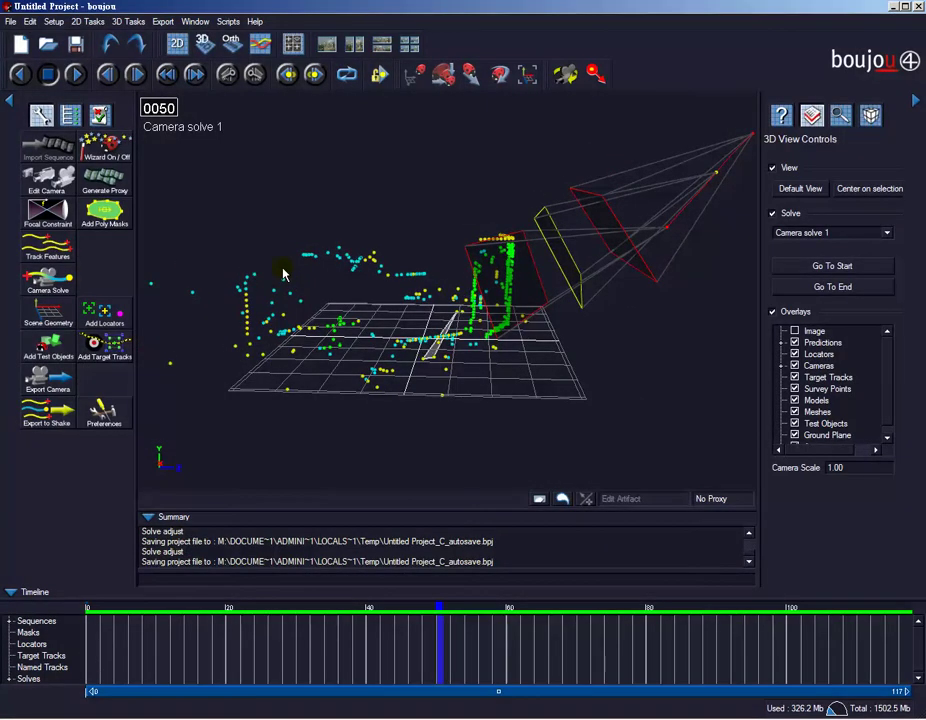
pyautogui.moveTo(330, 302); pyautogui.dragTo(328, 314)
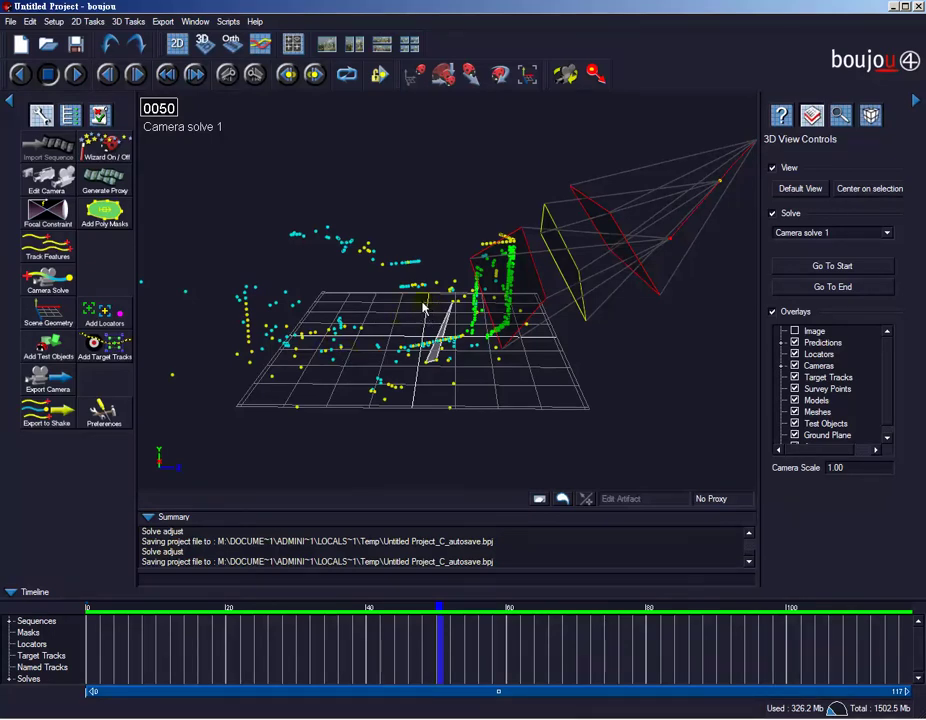
pyautogui.moveTo(422, 308)
pyautogui.mouseDown()
pyautogui.moveTo(453, 318)
pyautogui.moveTo(474, 311)
pyautogui.mouseUp()
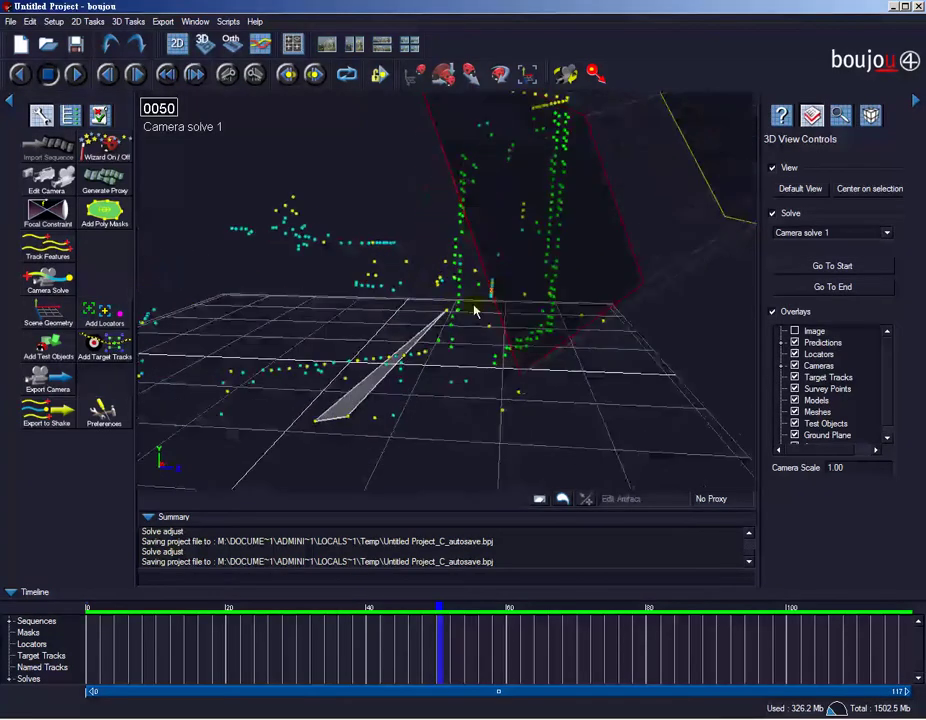
pyautogui.moveTo(353, 310); pyautogui.dragTo(366, 290)
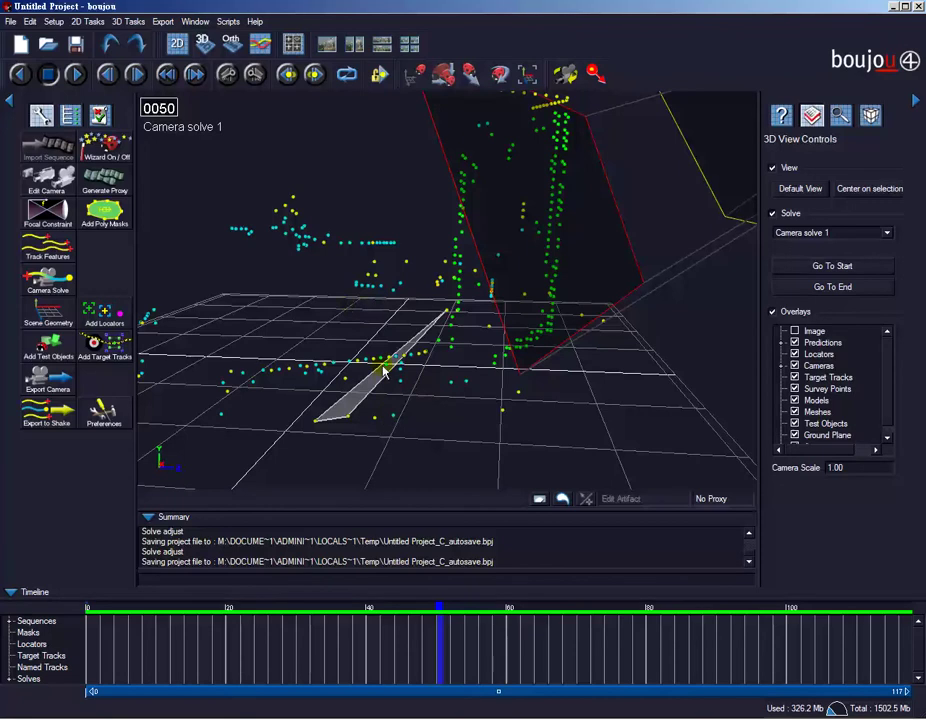
pyautogui.moveTo(433, 284)
pyautogui.mouseDown()
pyautogui.moveTo(353, 238)
pyautogui.moveTo(537, 287)
pyautogui.moveTo(432, 265)
pyautogui.moveTo(434, 306)
pyautogui.mouseUp()
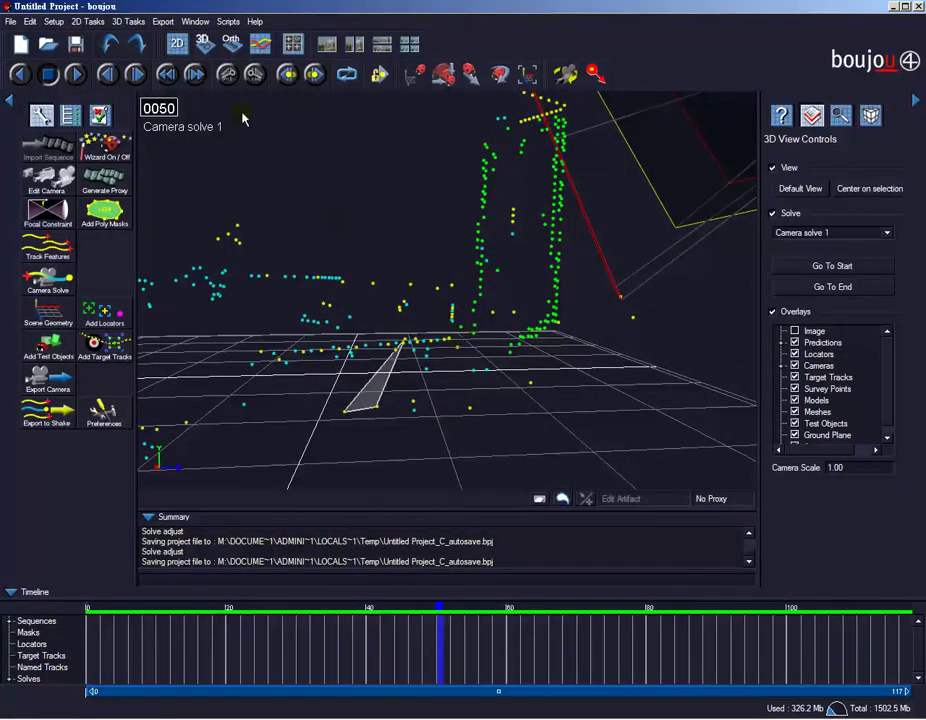
pyautogui.click(177, 44)
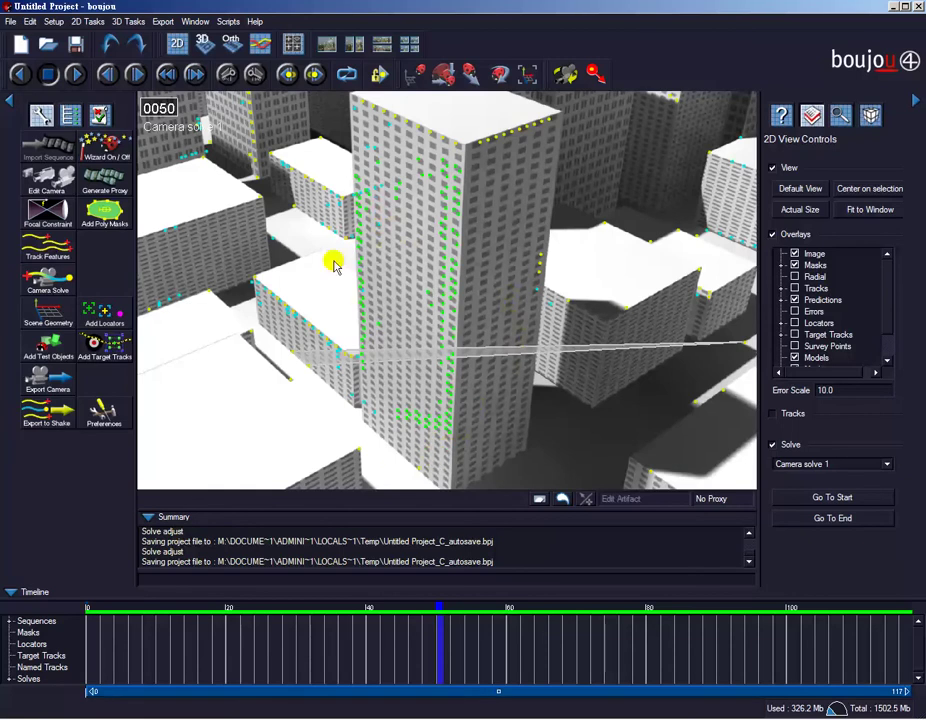
pyautogui.click(205, 45)
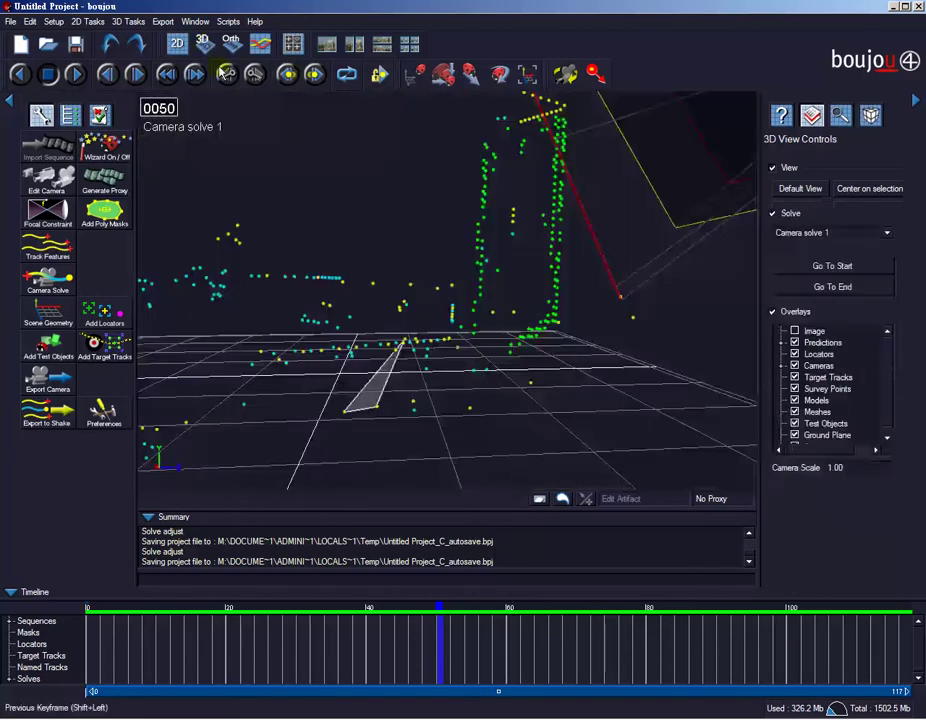
pyautogui.moveTo(403, 310)
pyautogui.mouseDown()
pyautogui.moveTo(260, 275)
pyautogui.moveTo(172, 314)
pyautogui.moveTo(414, 345)
pyautogui.moveTo(345, 337)
pyautogui.moveTo(434, 262)
pyautogui.moveTo(330, 327)
pyautogui.moveTo(469, 337)
pyautogui.mouseUp()
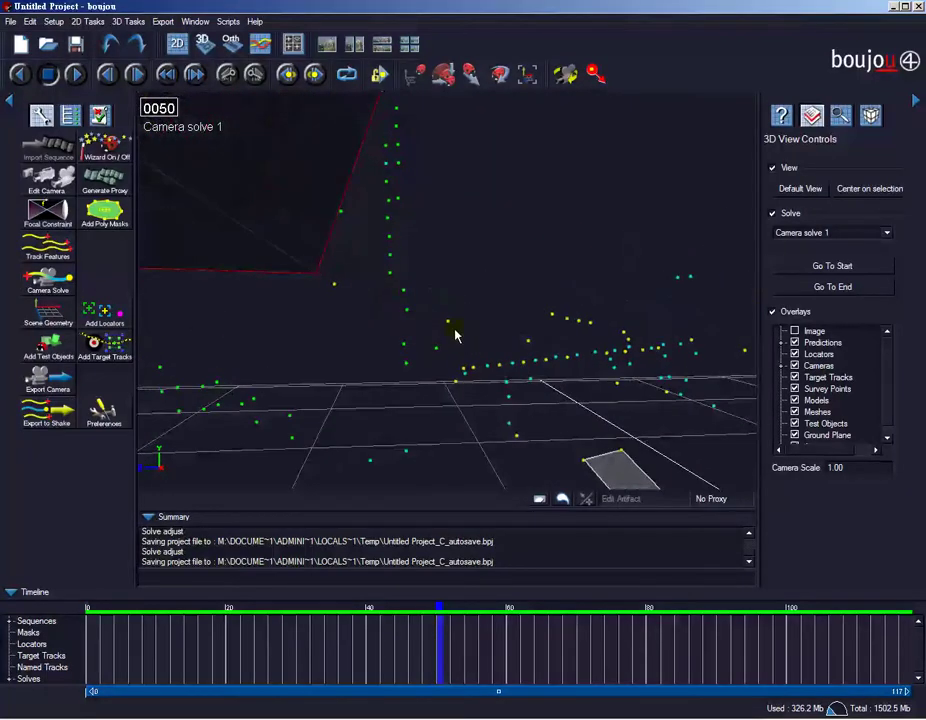
pyautogui.moveTo(406, 318)
pyautogui.mouseDown()
pyautogui.moveTo(440, 322)
pyautogui.moveTo(413, 310)
pyautogui.moveTo(518, 309)
pyautogui.moveTo(517, 325)
pyautogui.moveTo(585, 362)
pyautogui.moveTo(732, 367)
pyautogui.moveTo(523, 298)
pyautogui.mouseUp()
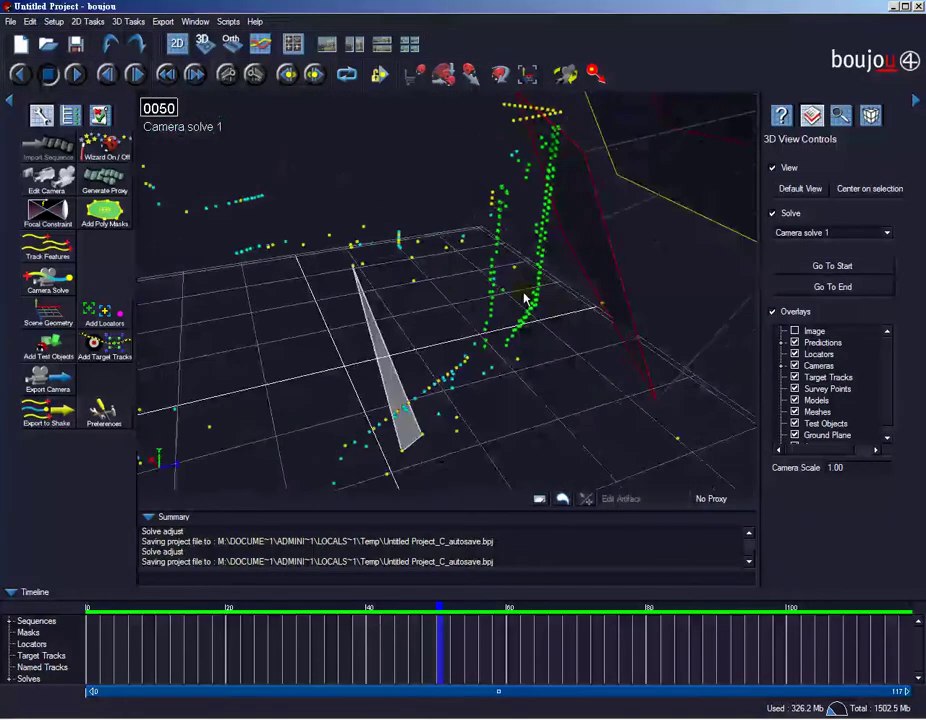
pyautogui.moveTo(522, 163)
pyautogui.mouseDown()
pyautogui.moveTo(482, 145)
pyautogui.moveTo(506, 149)
pyautogui.mouseUp()
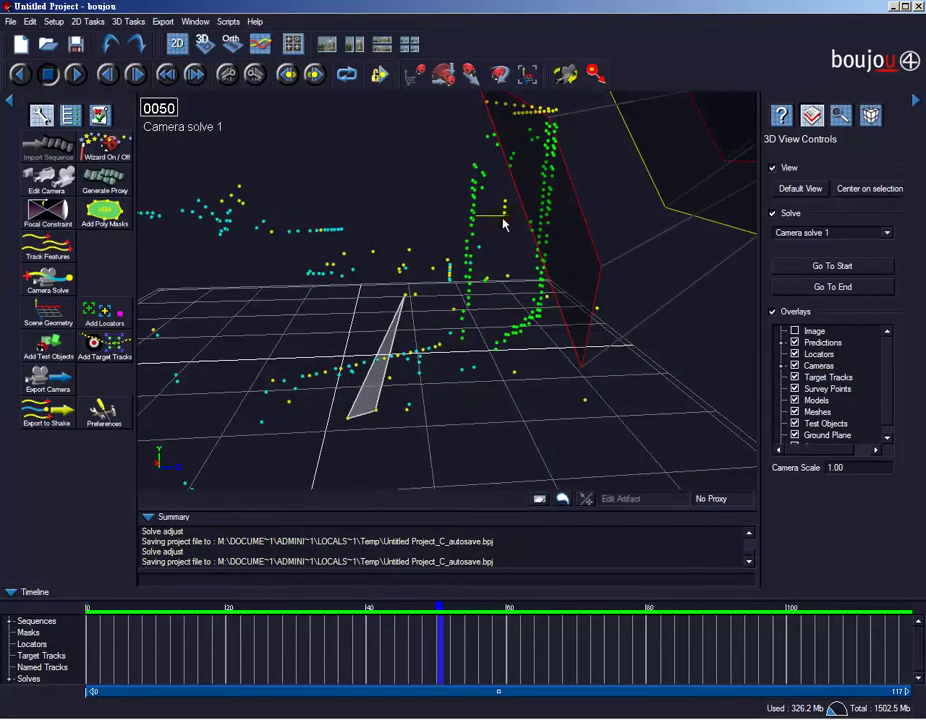
pyautogui.moveTo(488, 236)
pyautogui.mouseDown()
pyautogui.moveTo(584, 213)
pyautogui.moveTo(533, 182)
pyautogui.moveTo(515, 213)
pyautogui.moveTo(436, 240)
pyautogui.moveTo(510, 281)
pyautogui.moveTo(539, 234)
pyautogui.moveTo(605, 227)
pyautogui.moveTo(539, 325)
pyautogui.moveTo(482, 327)
pyautogui.moveTo(441, 287)
pyautogui.moveTo(473, 285)
pyautogui.moveTo(473, 275)
pyautogui.moveTo(364, 237)
pyautogui.moveTo(430, 234)
pyautogui.moveTo(368, 265)
pyautogui.moveTo(327, 244)
pyautogui.moveTo(333, 253)
pyautogui.moveTo(440, 243)
pyautogui.moveTo(490, 210)
pyautogui.moveTo(501, 213)
pyautogui.mouseUp()
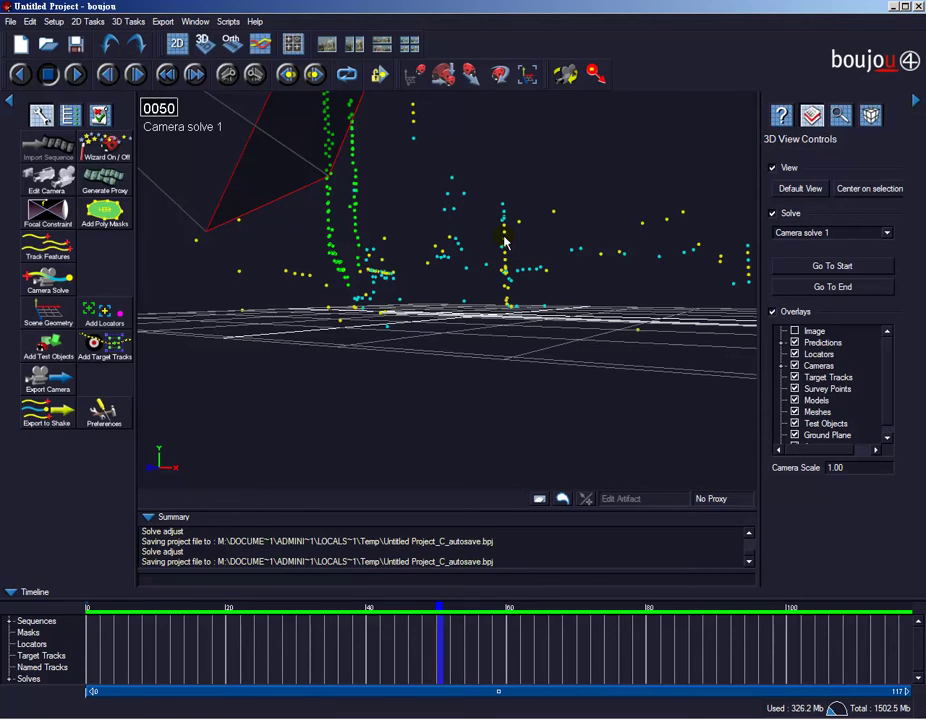
pyautogui.moveTo(502, 230)
pyautogui.mouseDown(button='middle')
pyautogui.moveTo(453, 228)
pyautogui.moveTo(478, 214)
pyautogui.mouseUp(button='middle')
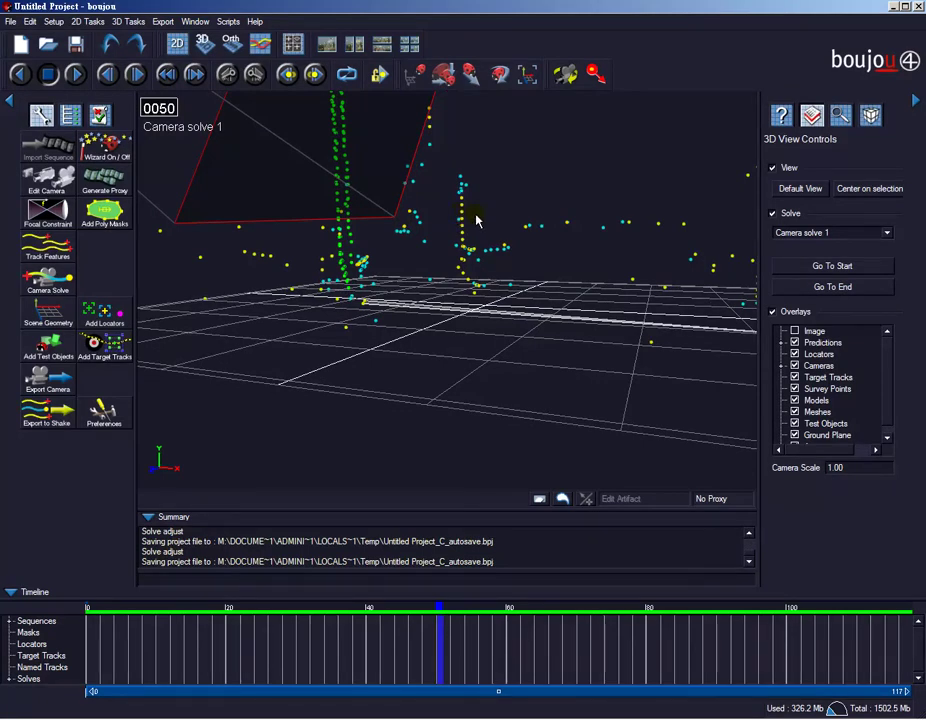
pyautogui.moveTo(477, 220)
pyautogui.mouseDown(button='middle')
pyautogui.moveTo(466, 211)
pyautogui.moveTo(496, 213)
pyautogui.moveTo(455, 221)
pyautogui.moveTo(465, 227)
pyautogui.moveTo(457, 238)
pyautogui.moveTo(453, 213)
pyautogui.moveTo(469, 218)
pyautogui.mouseUp(button='middle')
pyautogui.moveTo(407, 205)
pyautogui.mouseDown(button='middle')
pyautogui.moveTo(467, 203)
pyautogui.moveTo(384, 207)
pyautogui.moveTo(399, 182)
pyautogui.mouseUp(button='middle')
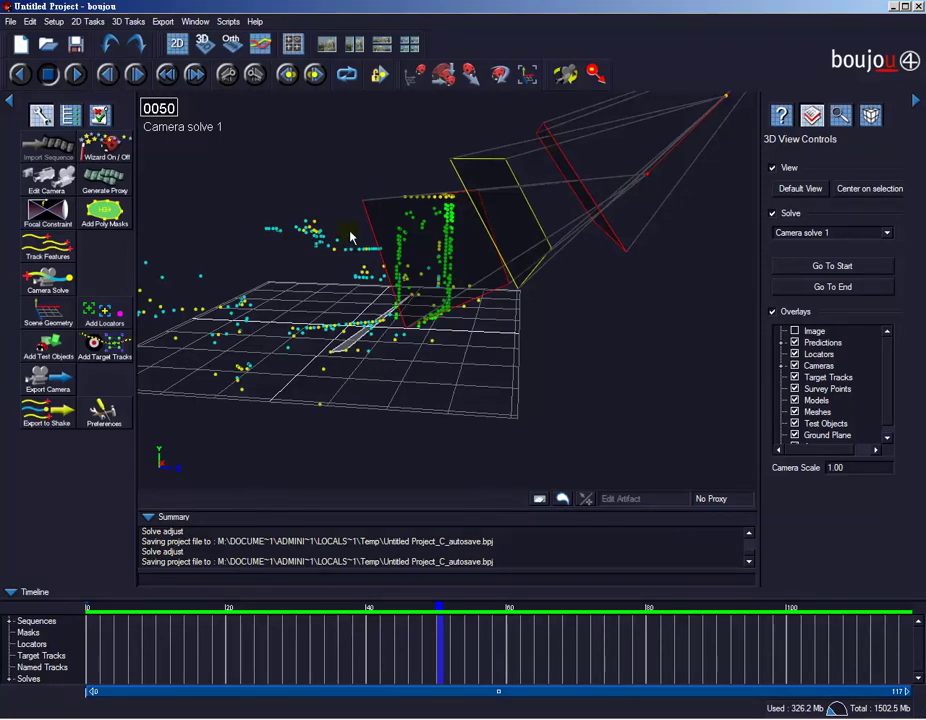
pyautogui.moveTo(713, 157)
pyautogui.mouseDown()
pyautogui.moveTo(653, 190)
pyautogui.moveTo(562, 215)
pyautogui.mouseUp()
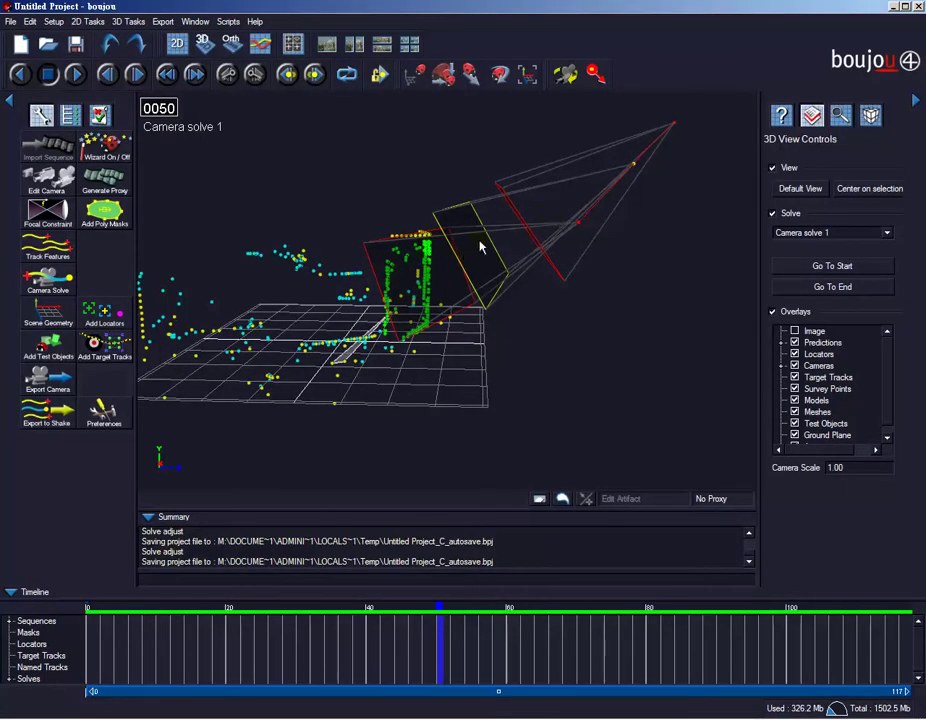
pyautogui.moveTo(425, 266)
pyautogui.mouseDown()
pyautogui.moveTo(455, 256)
pyautogui.moveTo(436, 266)
pyautogui.mouseUp()
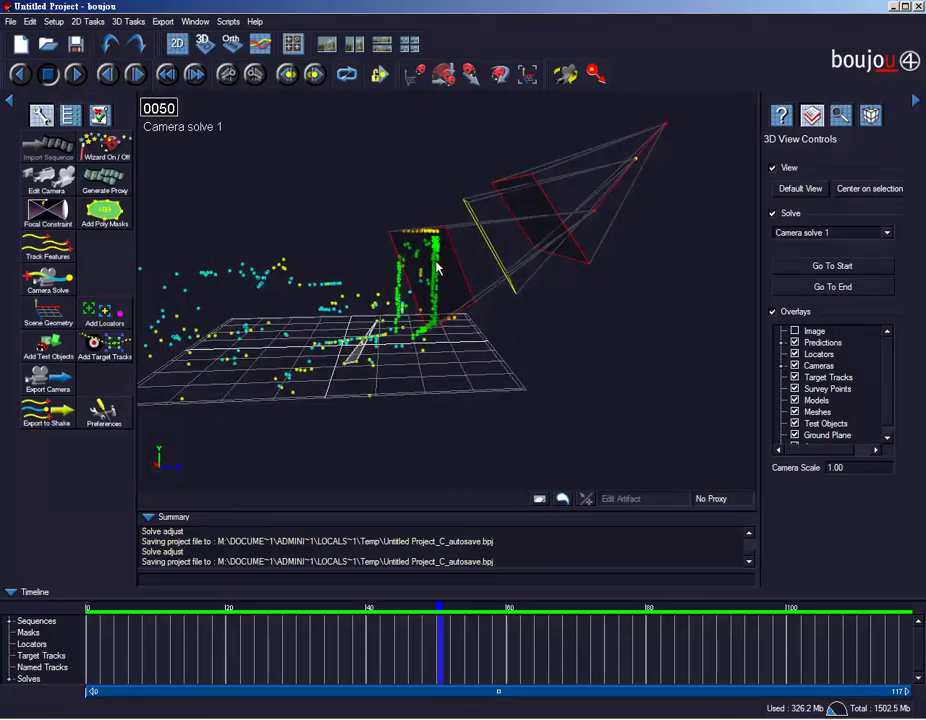
pyautogui.moveTo(400, 300)
pyautogui.mouseDown()
pyautogui.moveTo(440, 304)
pyautogui.moveTo(440, 294)
pyautogui.moveTo(510, 285)
pyautogui.moveTo(498, 291)
pyautogui.mouseUp()
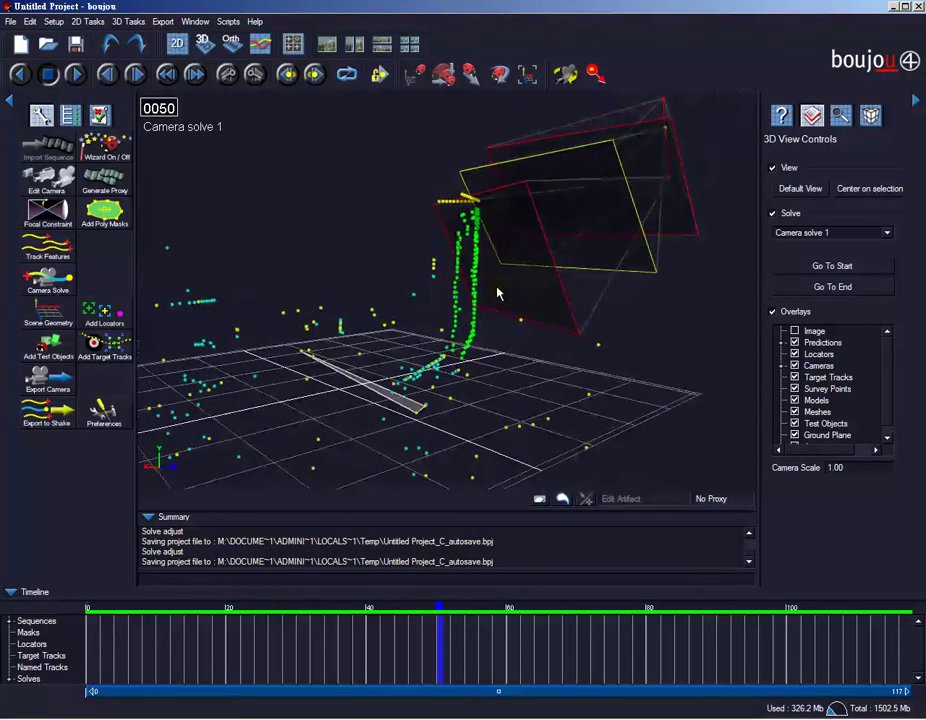
pyautogui.moveTo(444, 274)
pyautogui.mouseDown()
pyautogui.moveTo(420, 265)
pyautogui.moveTo(440, 269)
pyautogui.mouseUp()
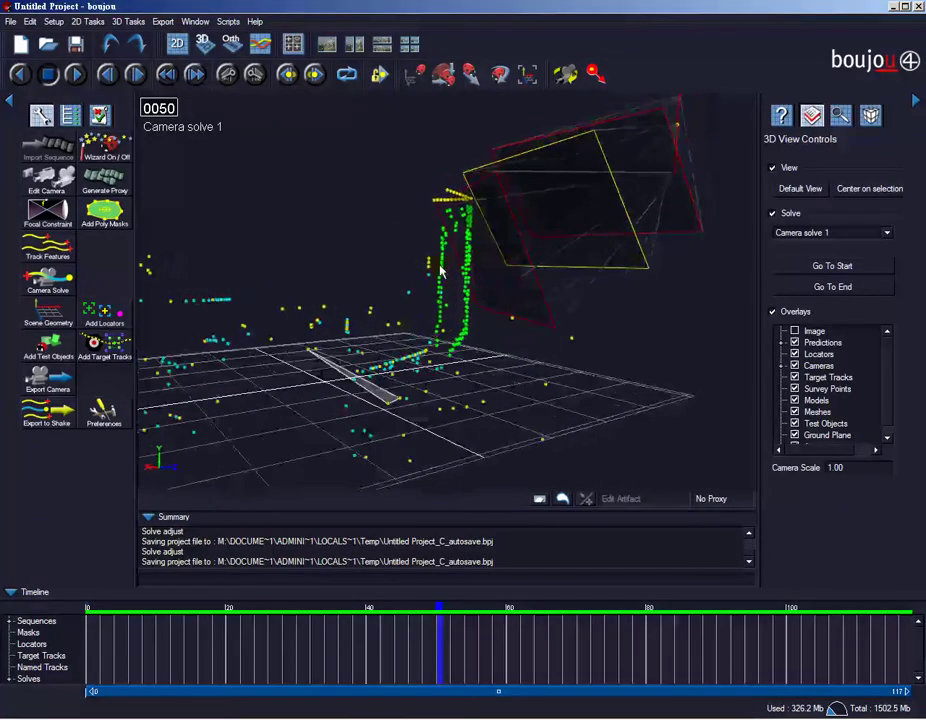
# Add hard planar constraint Geometric feature 3 on the 130 selected tracks and adjust the solve.
pyautogui.click(47, 318)
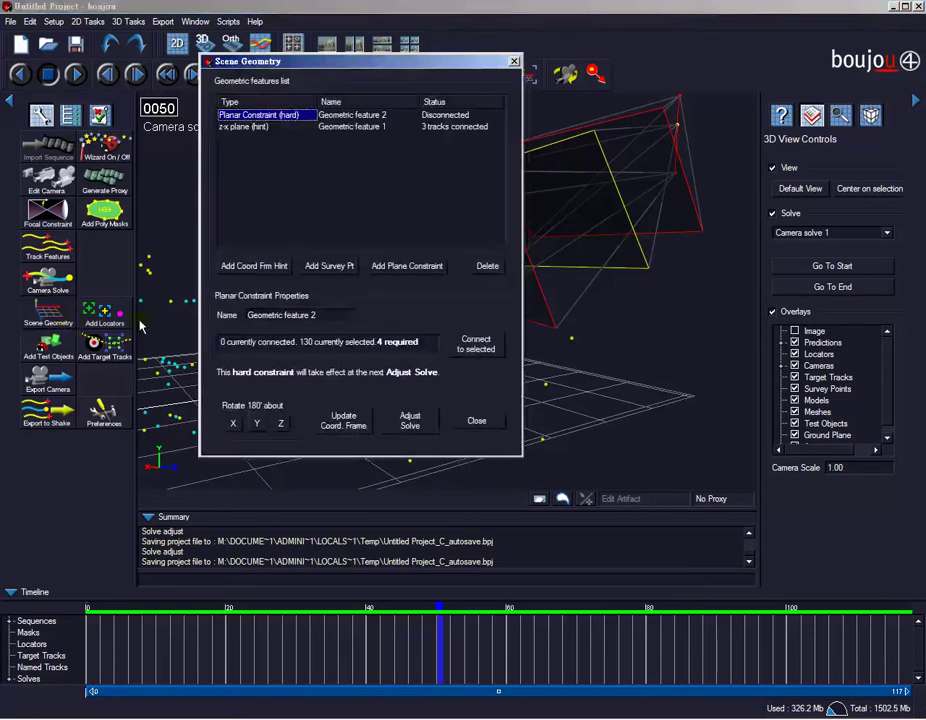
pyautogui.click(433, 272)
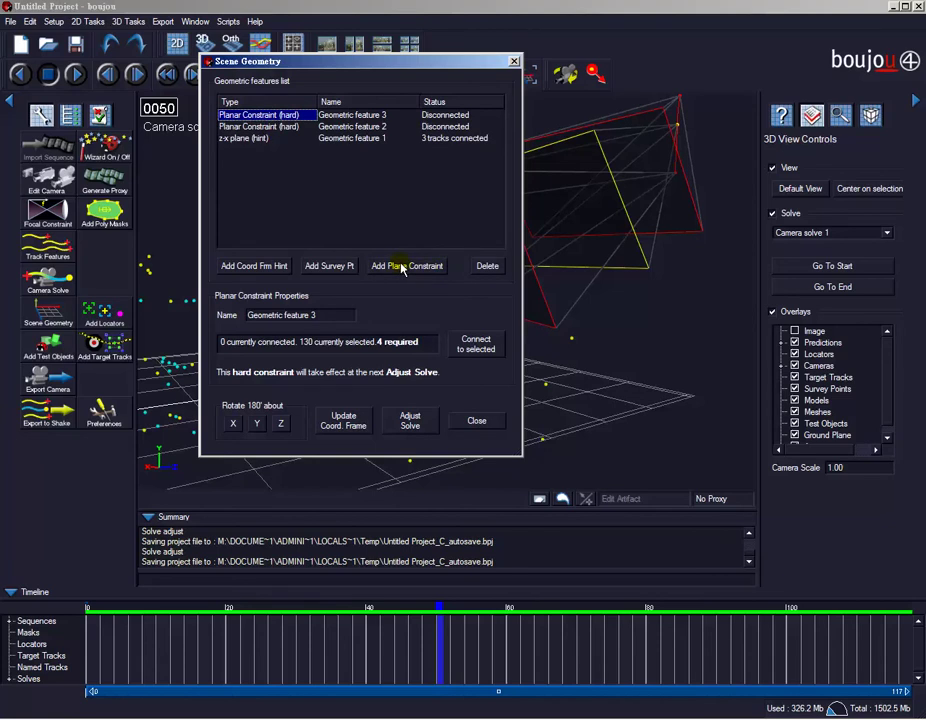
pyautogui.click(478, 346)
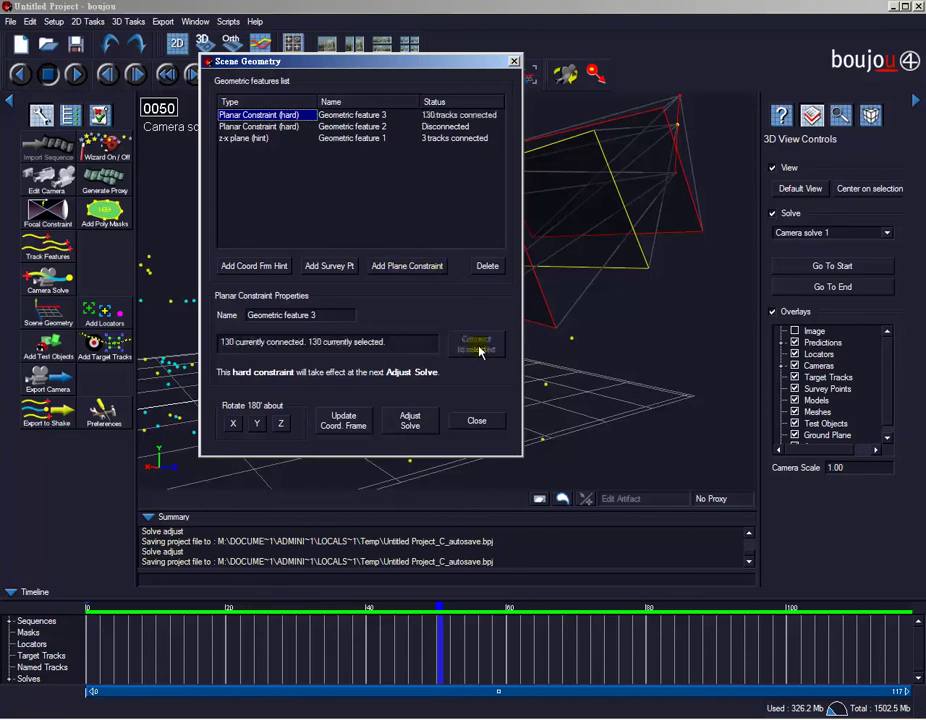
pyautogui.click(418, 423)
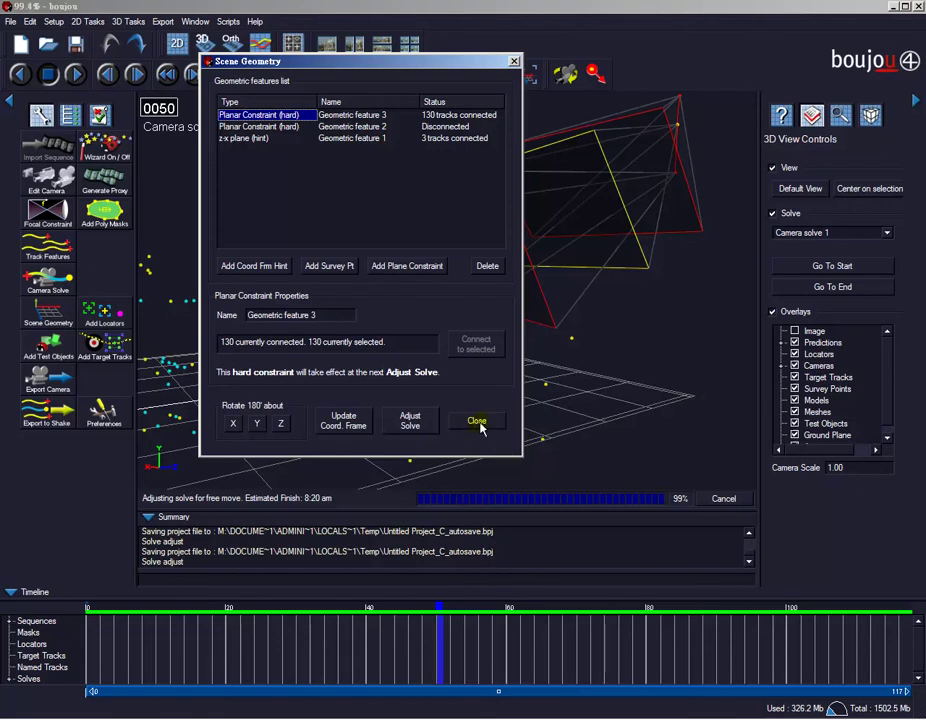
pyautogui.click(476, 420)
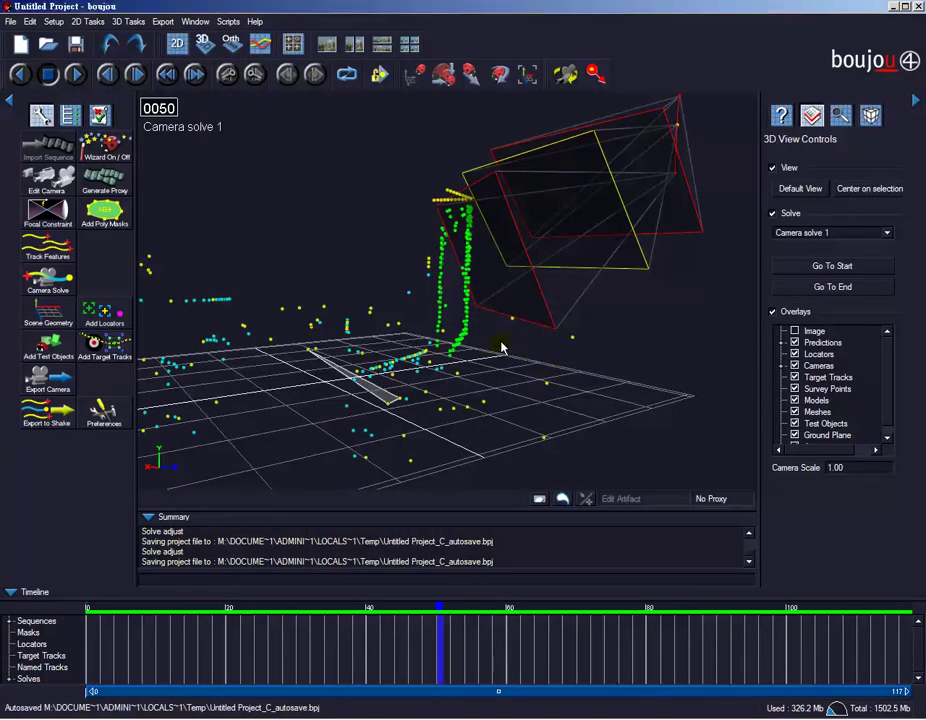
# Orbit the 3D view to inspect the straightened tower tracks in the adjusted solve.
pyautogui.moveTo(533, 346)
pyautogui.mouseDown(button='middle')
pyautogui.moveTo(459, 337)
pyautogui.moveTo(548, 337)
pyautogui.moveTo(531, 352)
pyautogui.moveTo(577, 358)
pyautogui.mouseUp(button='middle')
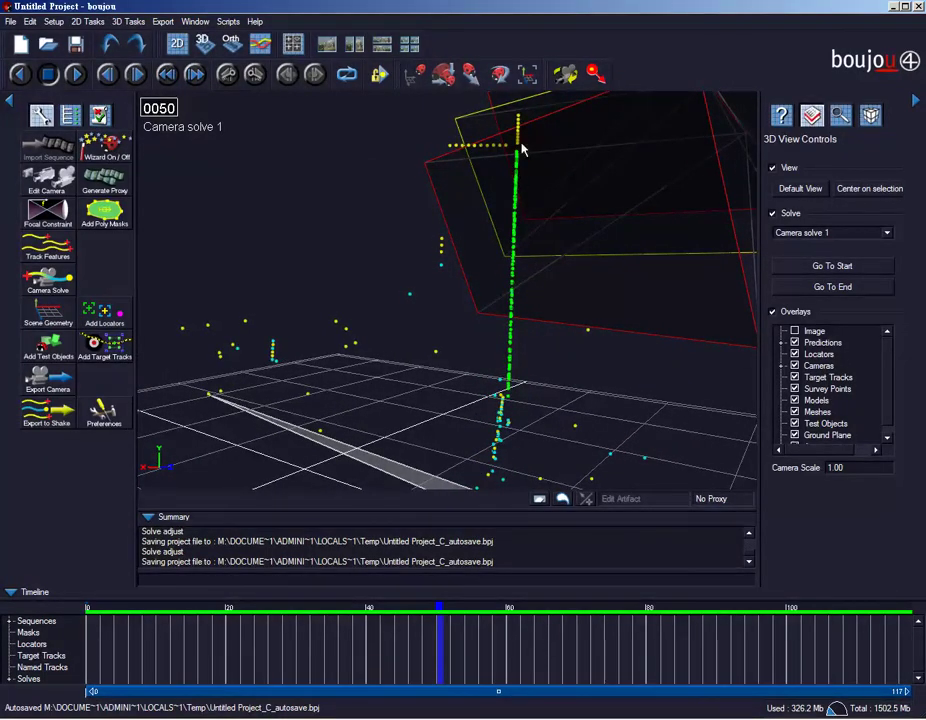
pyautogui.moveTo(525, 263); pyautogui.dragTo(527, 287, button='middle')
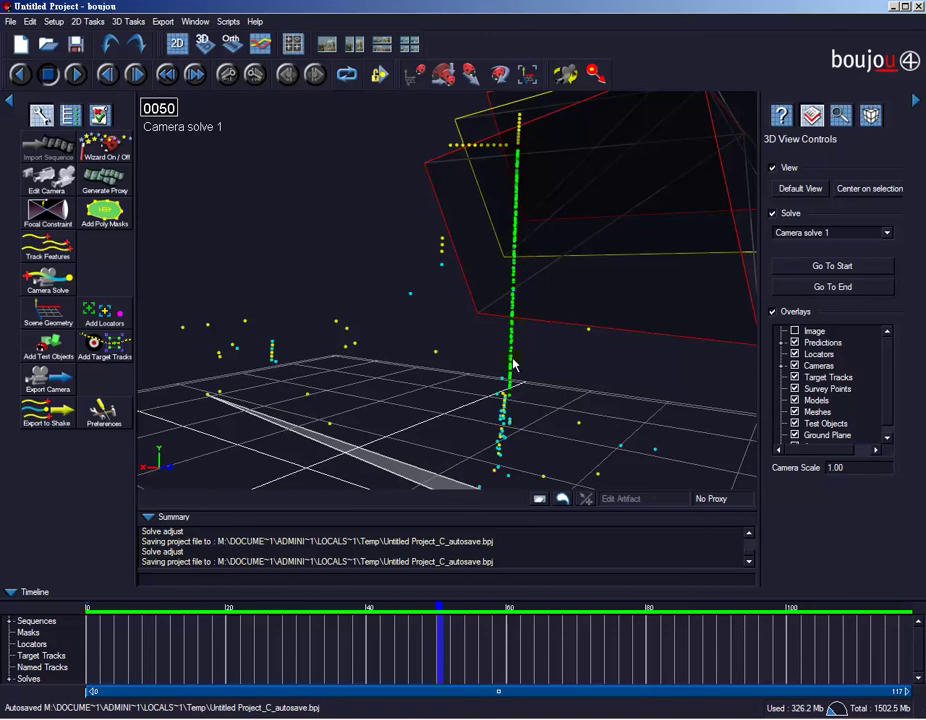
pyautogui.moveTo(533, 302)
pyautogui.mouseDown()
pyautogui.moveTo(486, 310)
pyautogui.moveTo(480, 296)
pyautogui.moveTo(521, 306)
pyautogui.moveTo(506, 310)
pyautogui.mouseUp()
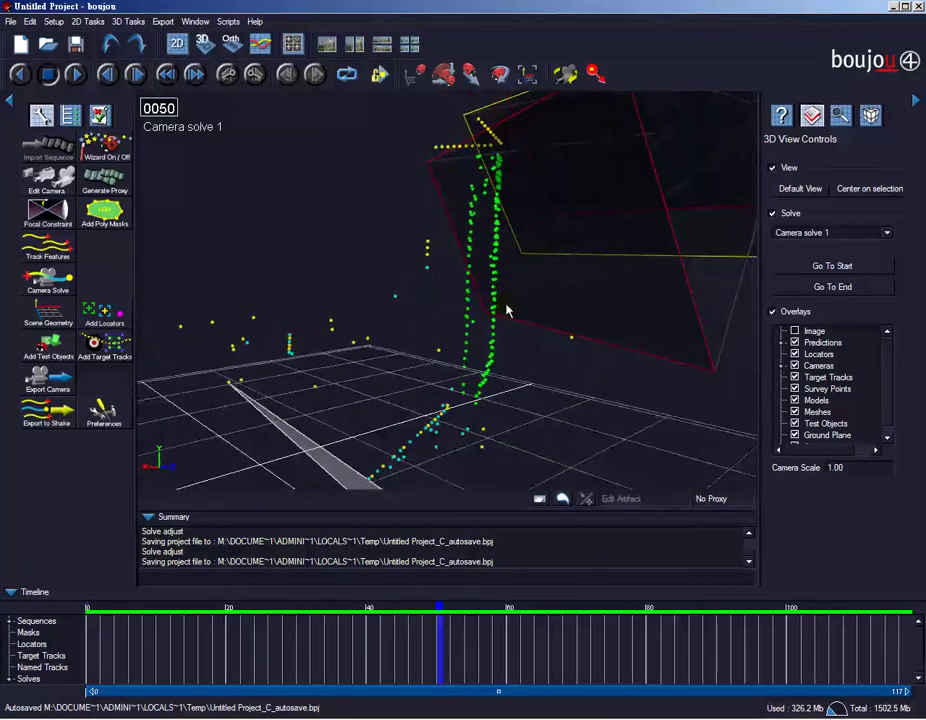
pyautogui.moveTo(490, 257)
pyautogui.mouseDown()
pyautogui.moveTo(434, 244)
pyautogui.moveTo(471, 242)
pyautogui.moveTo(475, 211)
pyautogui.moveTo(488, 224)
pyautogui.moveTo(527, 207)
pyautogui.moveTo(515, 200)
pyautogui.mouseUp()
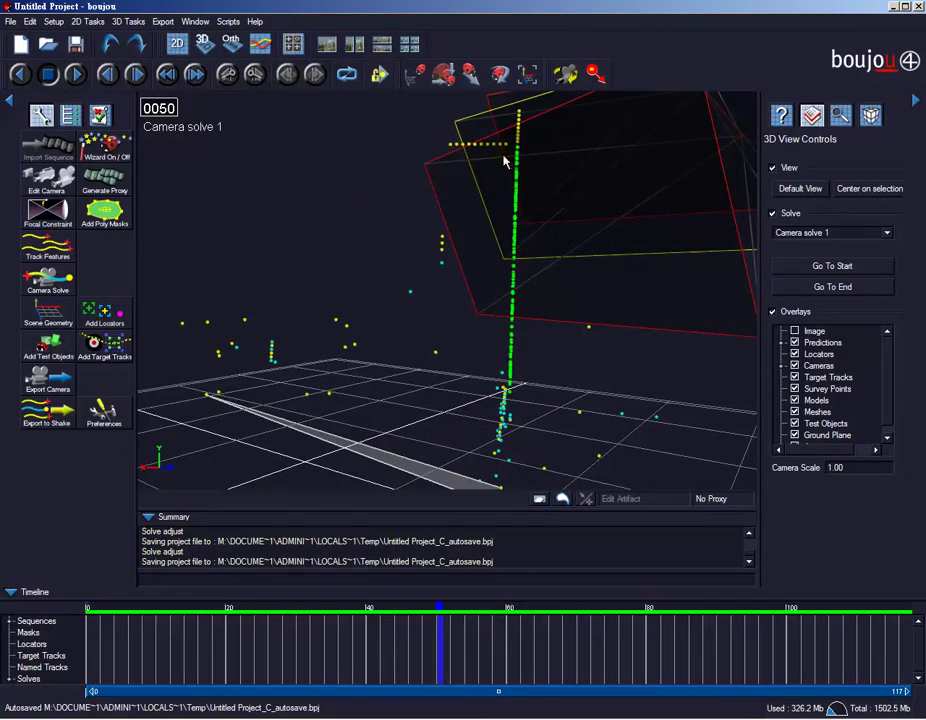
pyautogui.moveTo(504, 161); pyautogui.dragTo(417, 172)
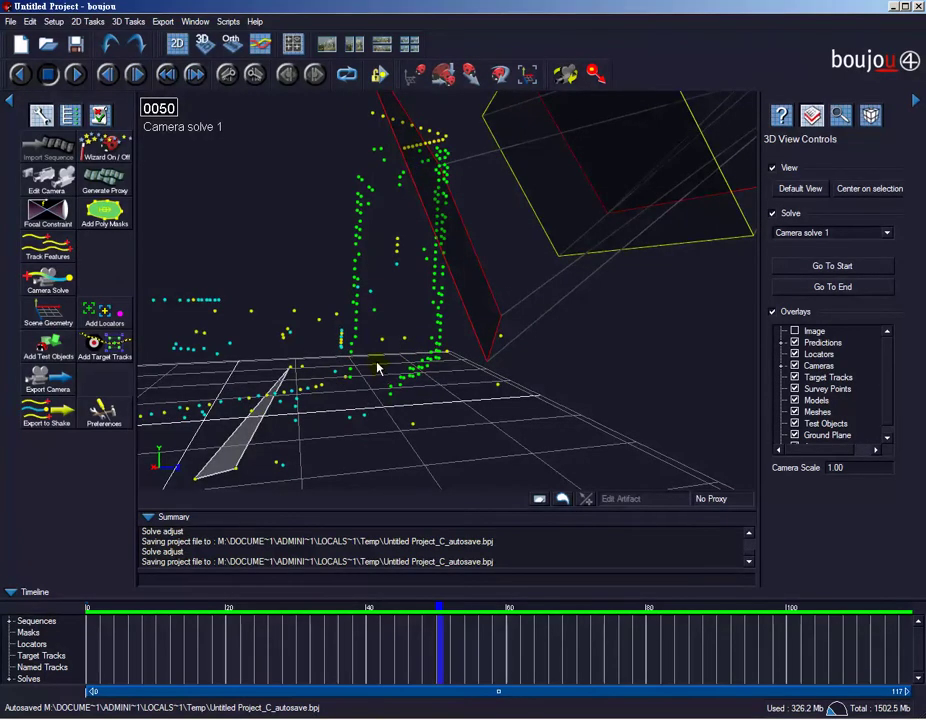
# Orbit around the ground grid and select the small point cluster near the ground.
pyautogui.click(177, 44)
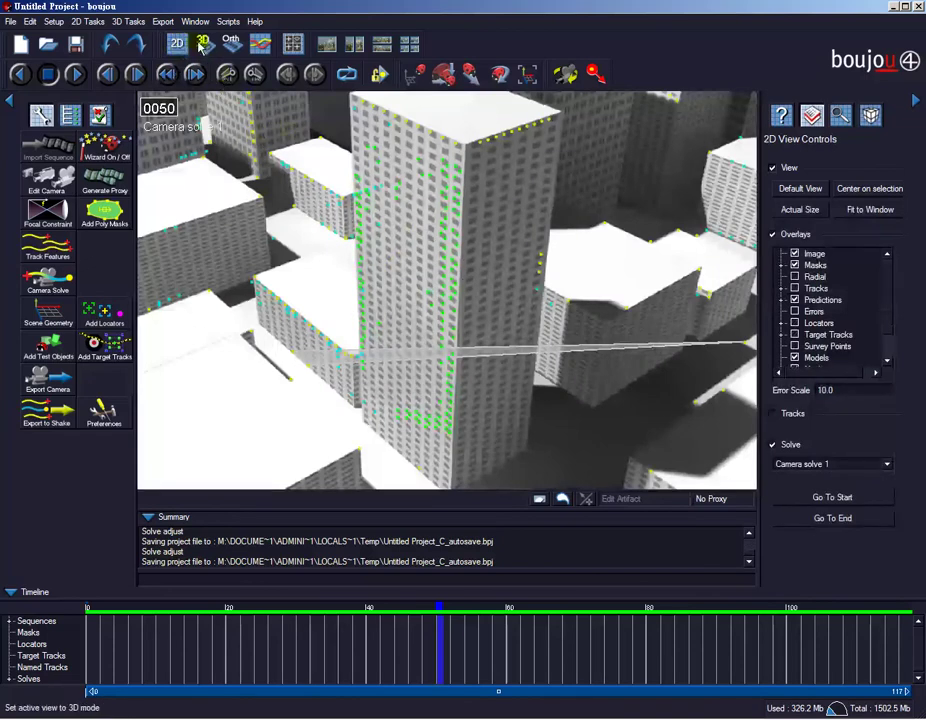
pyautogui.click(204, 44)
pyautogui.moveTo(424, 285)
pyautogui.mouseDown()
pyautogui.moveTo(253, 274)
pyautogui.moveTo(275, 259)
pyautogui.moveTo(414, 283)
pyautogui.moveTo(457, 278)
pyautogui.moveTo(473, 252)
pyautogui.mouseUp()
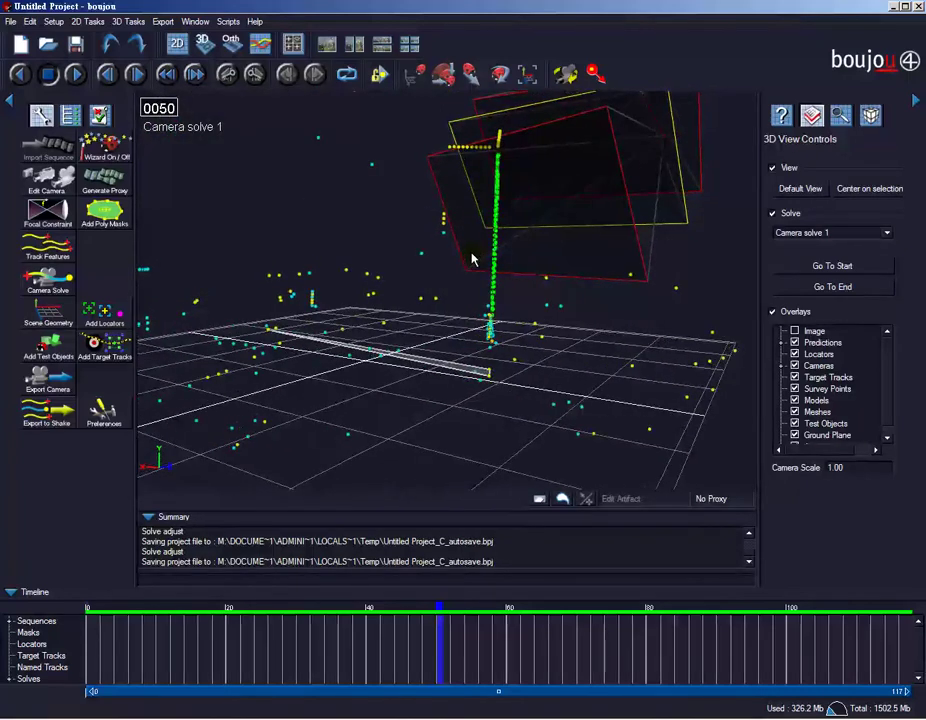
pyautogui.moveTo(491, 328)
pyautogui.mouseDown()
pyautogui.moveTo(434, 310)
pyautogui.moveTo(459, 306)
pyautogui.moveTo(490, 329)
pyautogui.moveTo(466, 322)
pyautogui.moveTo(500, 335)
pyautogui.moveTo(519, 335)
pyautogui.moveTo(473, 306)
pyautogui.moveTo(558, 325)
pyautogui.moveTo(532, 331)
pyautogui.mouseUp()
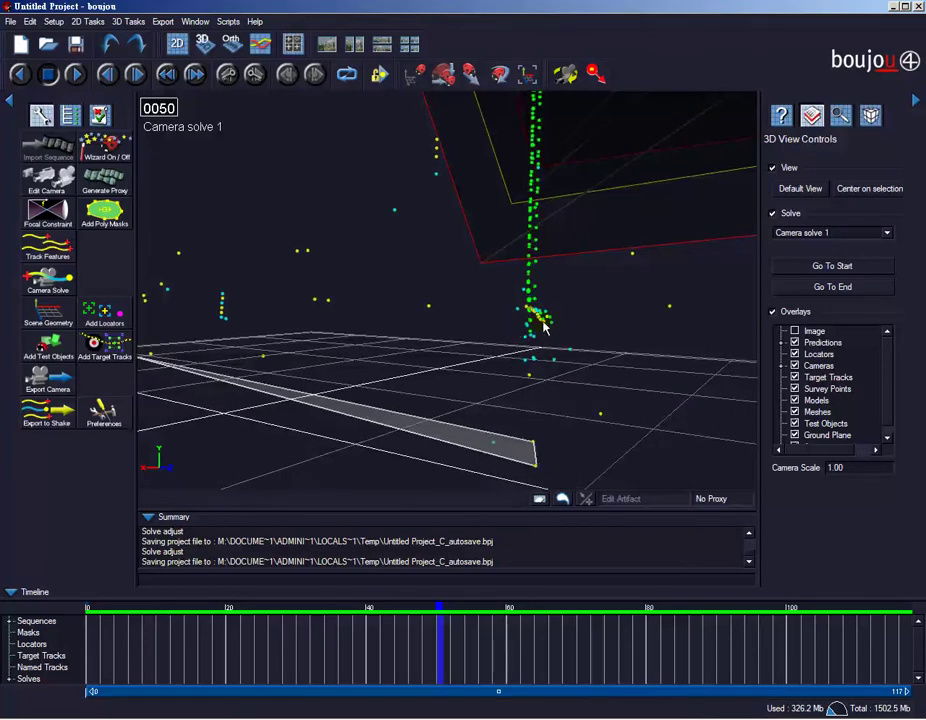
pyautogui.moveTo(430, 258); pyautogui.dragTo(436, 264)
pyautogui.moveTo(458, 320); pyautogui.dragTo(488, 362)
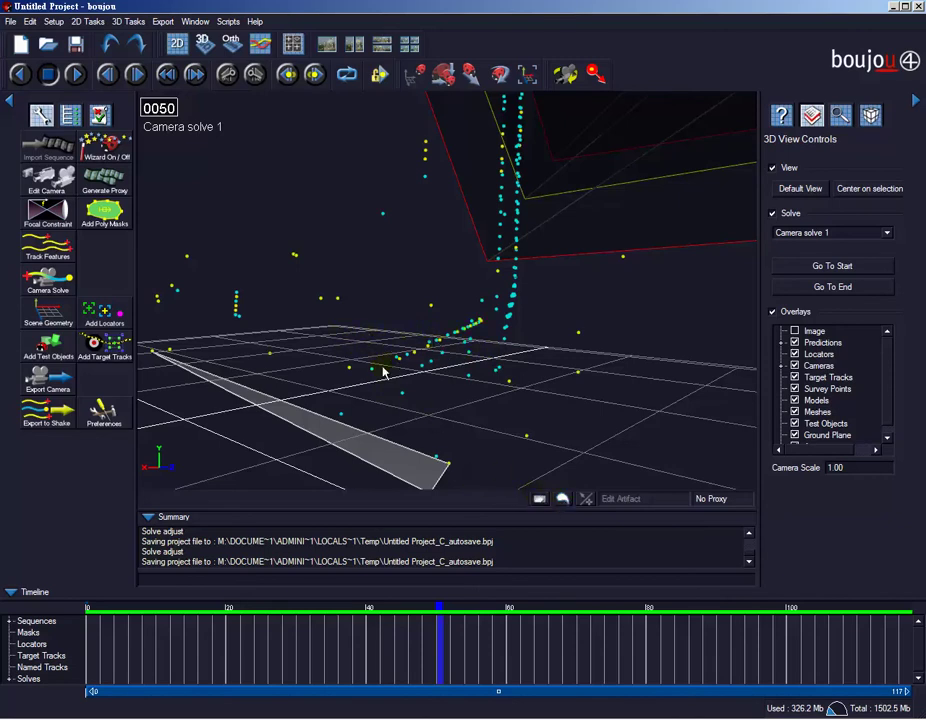
# Lasso-select the track points along the rooftop ledge and show the 2D view.
pyautogui.click(564, 501)
pyautogui.moveTo(352, 349)
pyautogui.mouseDown()
pyautogui.moveTo(364, 401)
pyautogui.moveTo(492, 348)
pyautogui.mouseUp()
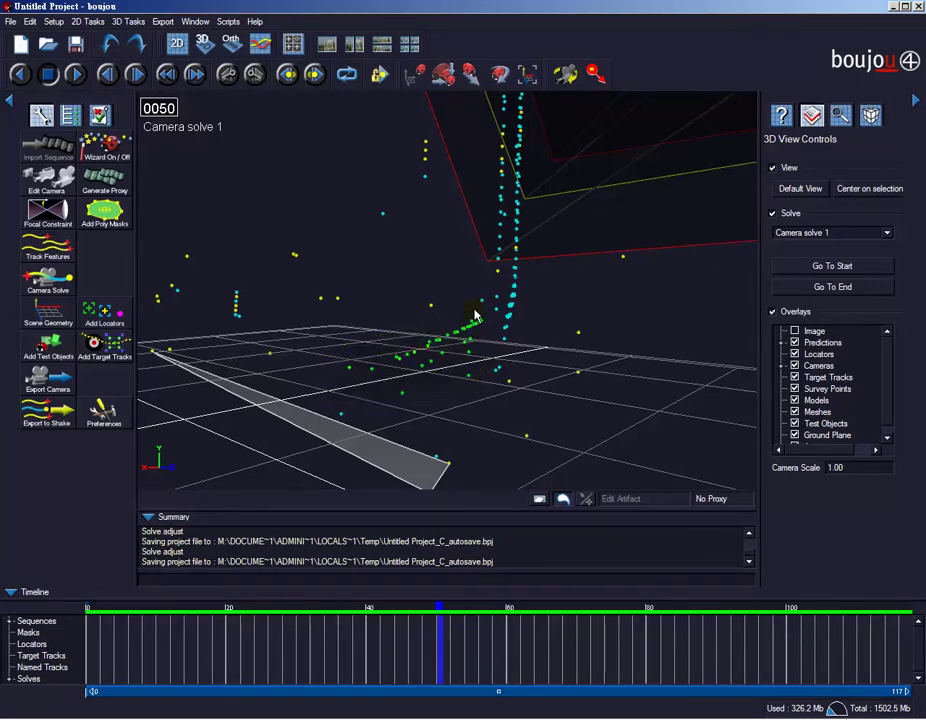
pyautogui.click(180, 44)
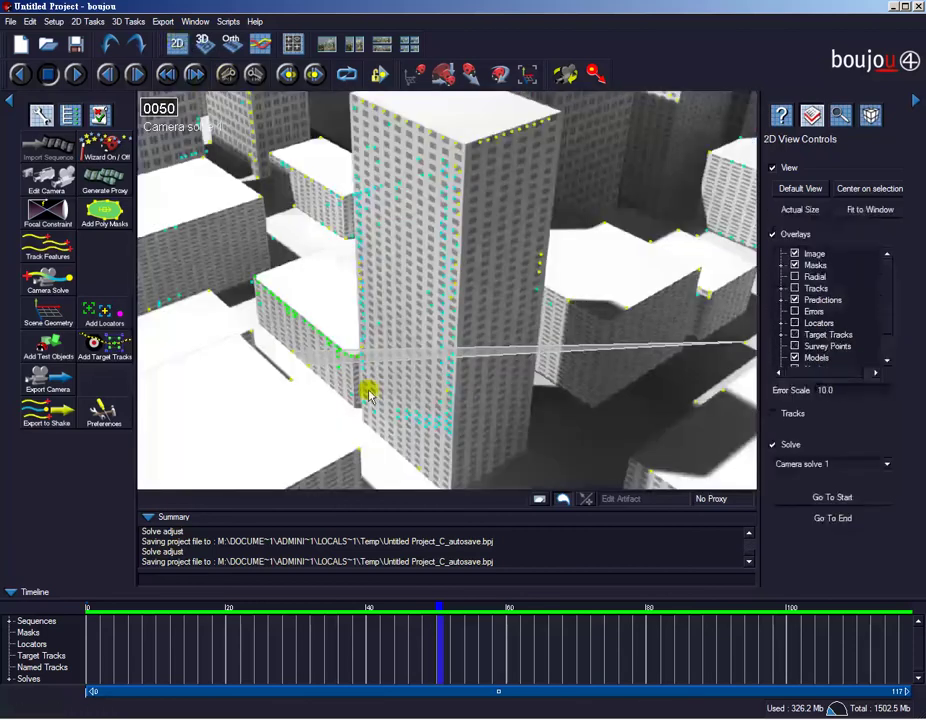
# Zoom and pan onto the building ledge, checking the test plane lying on it.
pyautogui.click(312, 372)
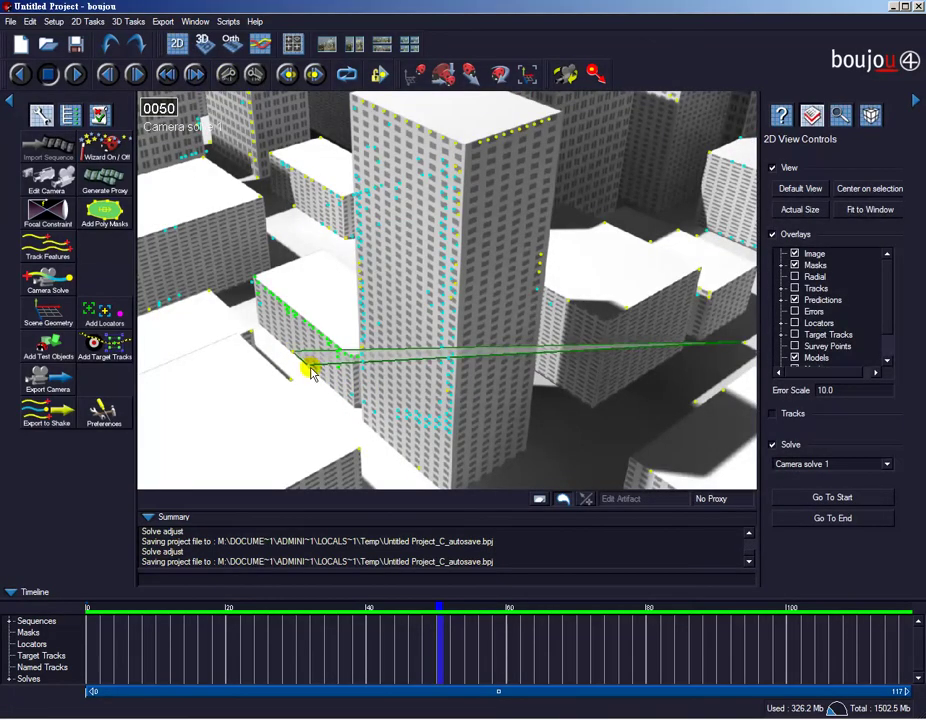
pyautogui.scroll(1, 320, 365)
pyautogui.scroll(1, 418, 385)
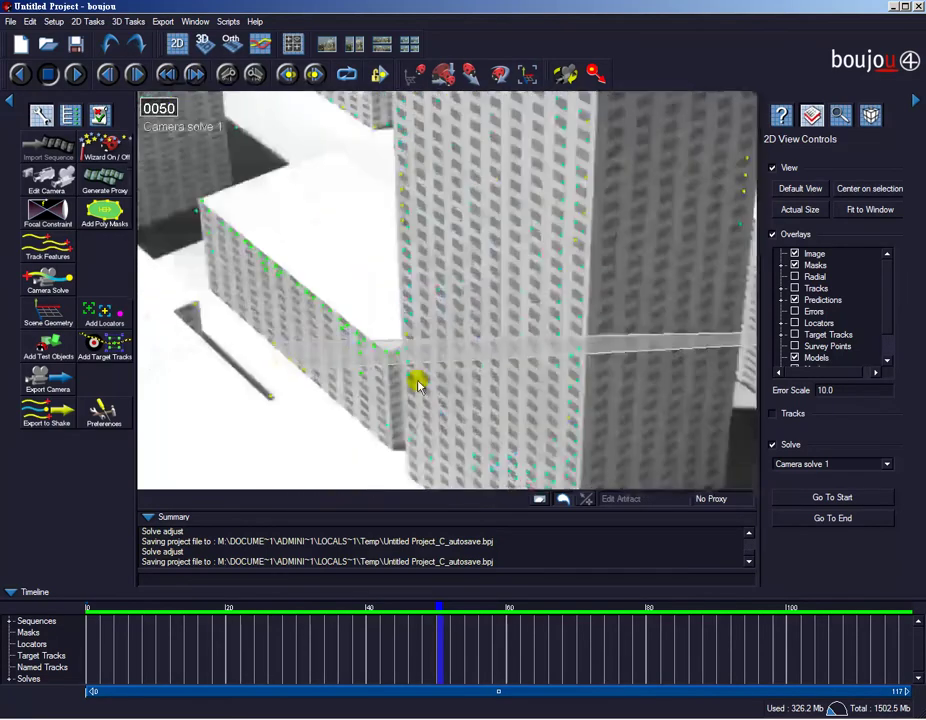
pyautogui.scroll(1, 331, 337)
pyautogui.scroll(1, 436, 310)
pyautogui.scroll(1, 513, 331)
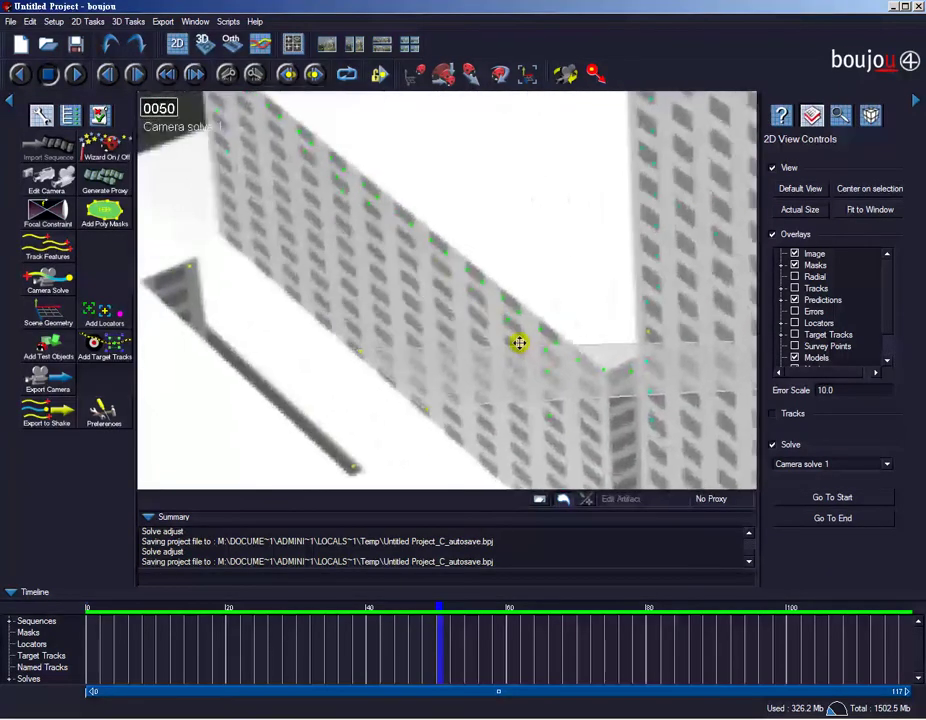
pyautogui.scroll(-1, 519, 343)
pyautogui.scroll(-1, 505, 348)
pyautogui.scroll(-1, 470, 340)
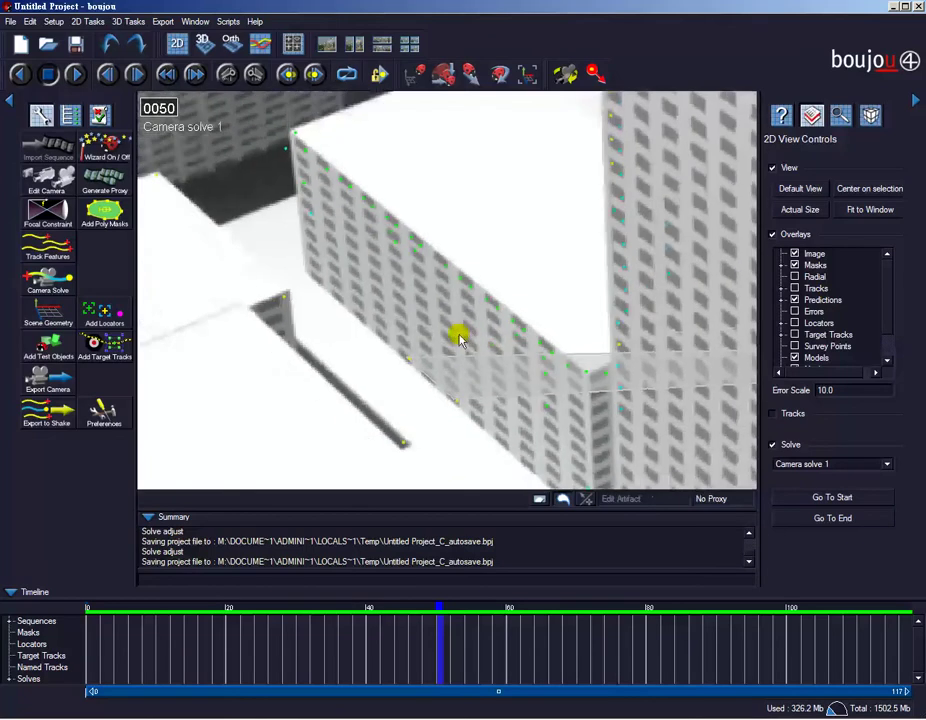
pyautogui.moveTo(459, 340); pyautogui.dragTo(475, 352, button='middle')
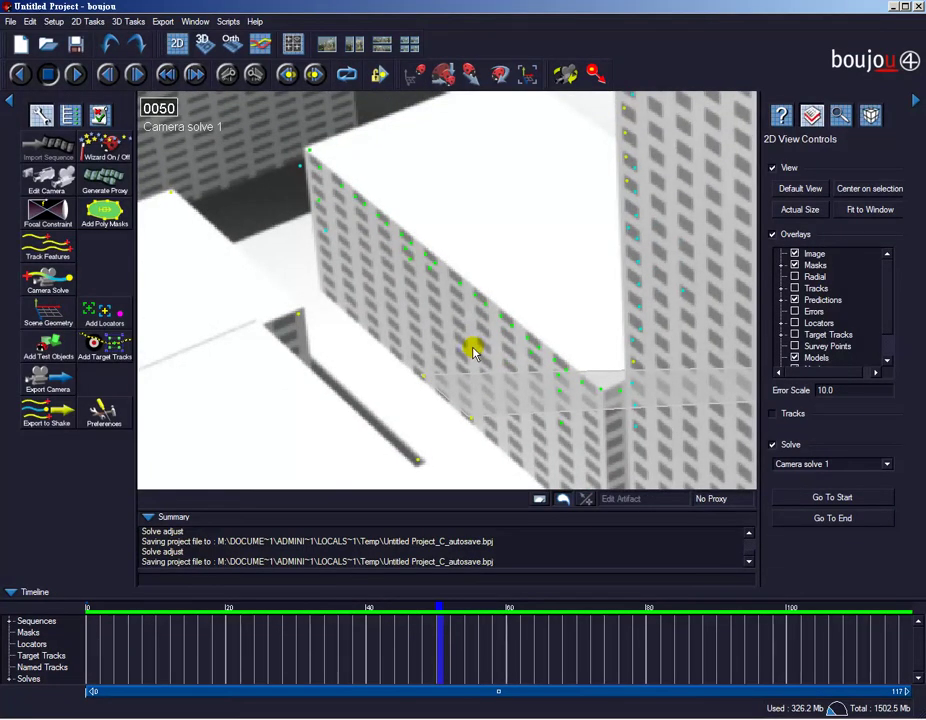
pyautogui.click(472, 422)
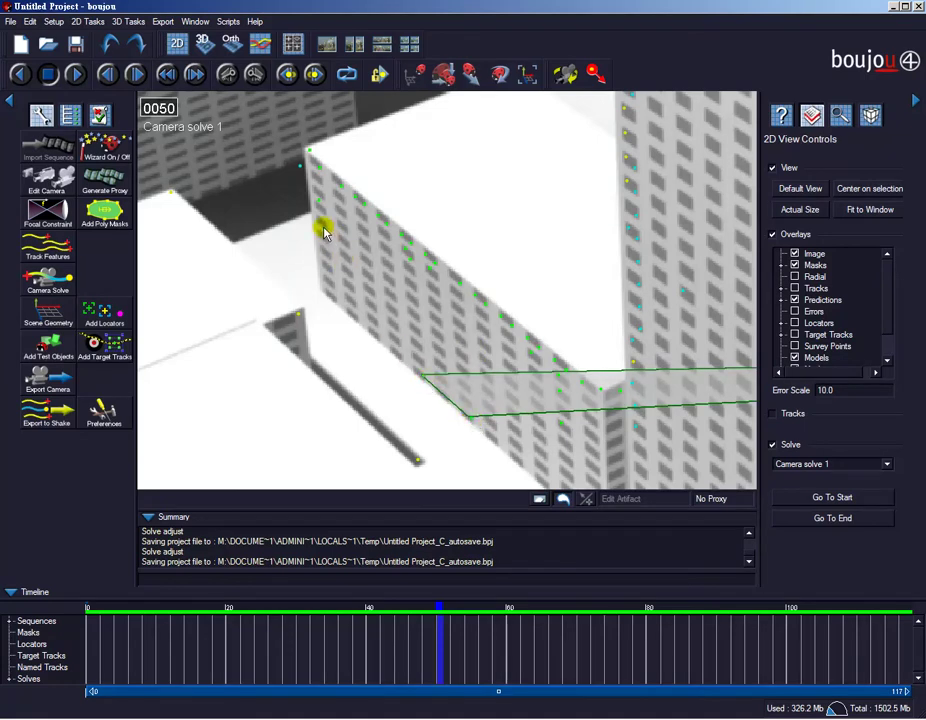
pyautogui.click(489, 403)
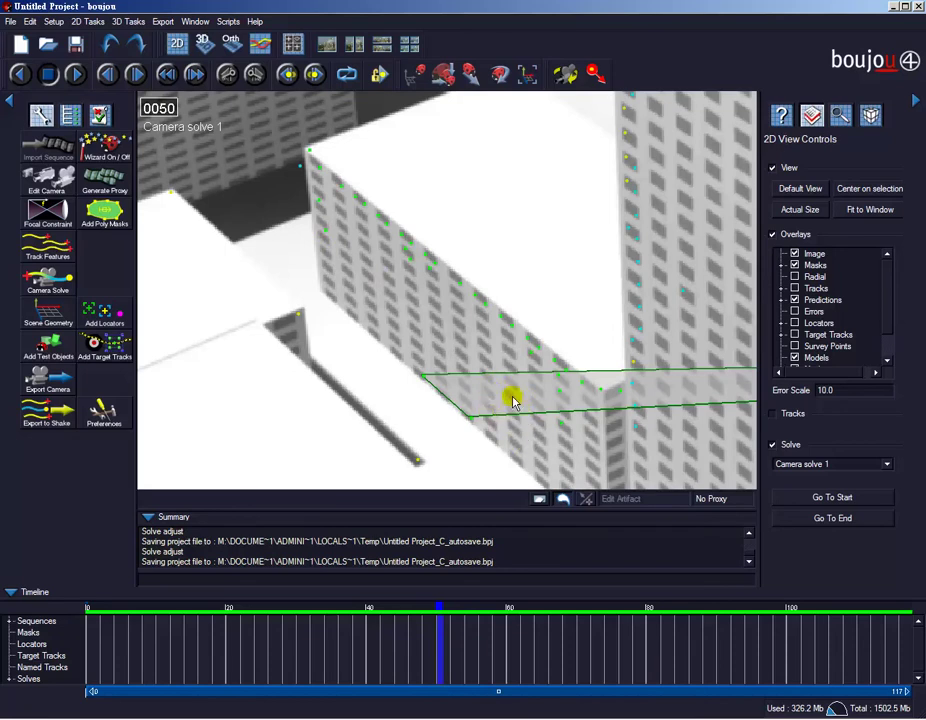
pyautogui.click(523, 419)
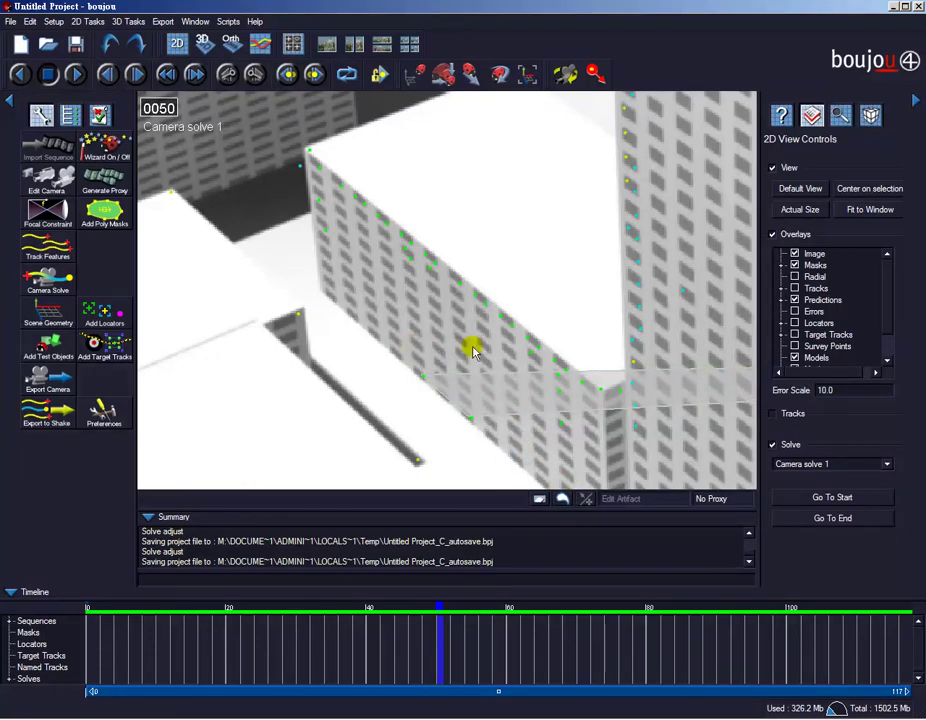
# Step back and scrub nearby frames to check the test plane's fit around frame 0053.
pyautogui.press('Left')
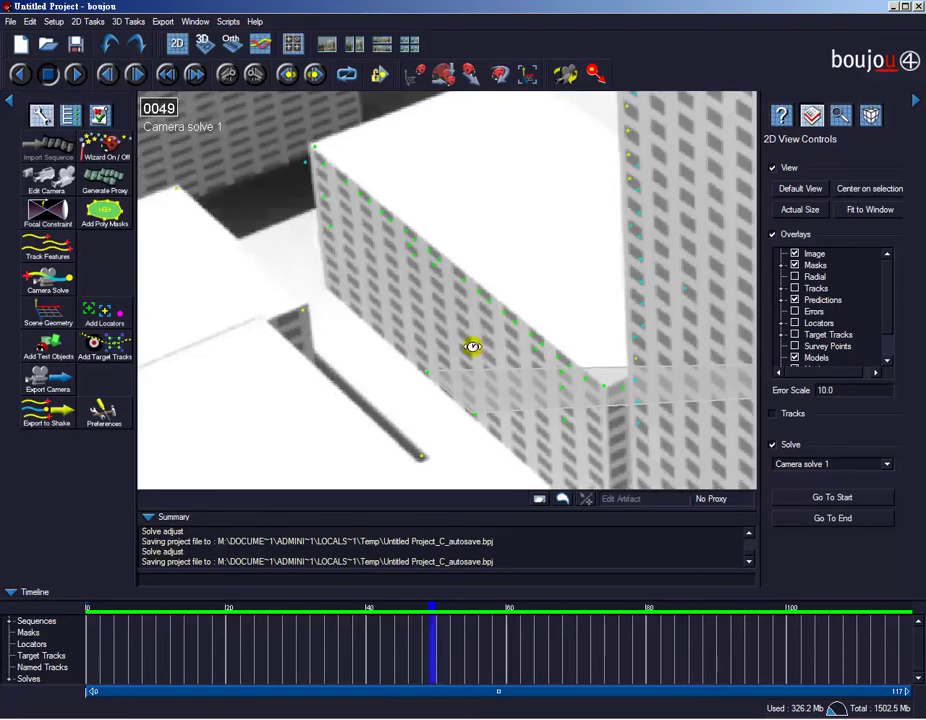
pyautogui.press('Left')
pyautogui.press('Left')
pyautogui.scroll(-1, 480, 298)
pyautogui.scroll(-1, 482, 300)
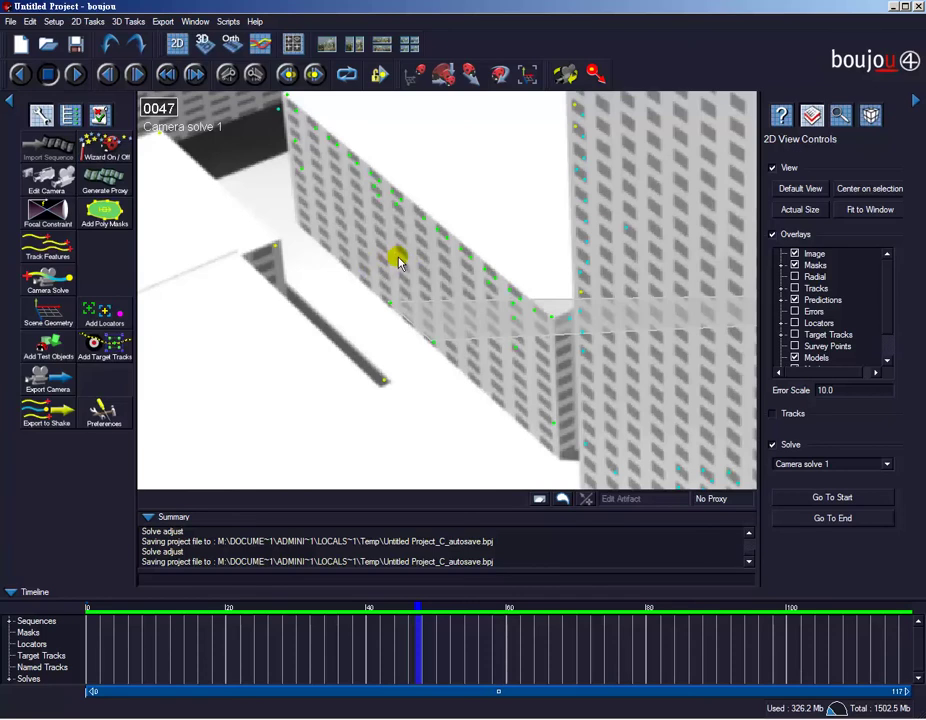
pyautogui.scroll(-4, 424, 252)
pyautogui.moveTo(424, 252)
pyautogui.mouseDown()
pyautogui.moveTo(408, 252)
pyautogui.moveTo(440, 244)
pyautogui.mouseUp()
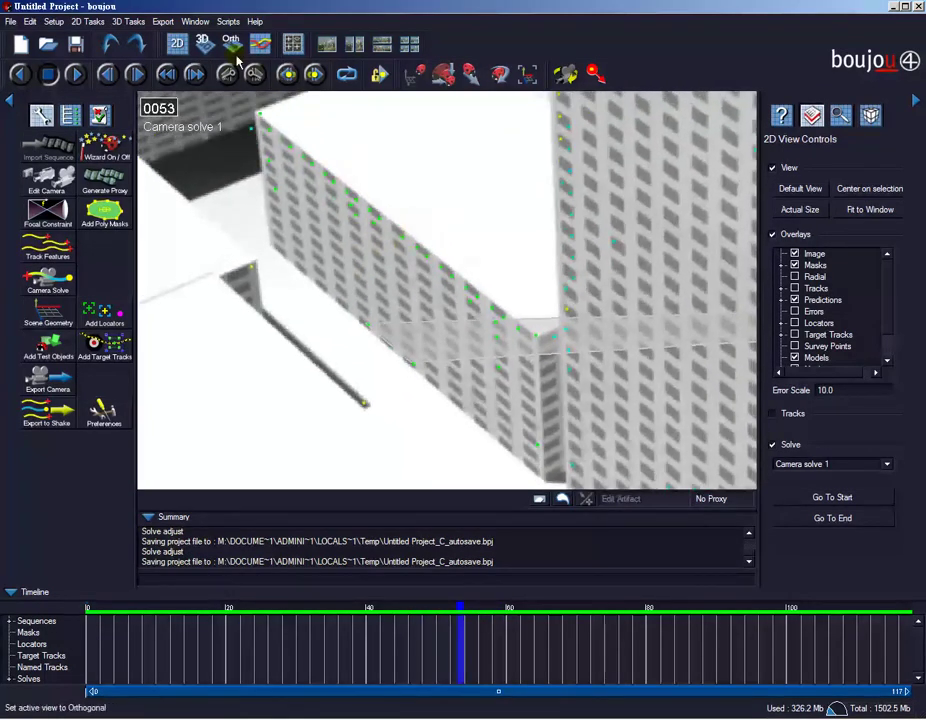
# Orbit the 3D point cloud to view the ground grid edge-on.
pyautogui.click(205, 50)
pyautogui.moveTo(360, 327)
pyautogui.mouseDown()
pyautogui.moveTo(393, 314)
pyautogui.moveTo(322, 306)
pyautogui.moveTo(393, 335)
pyautogui.moveTo(378, 310)
pyautogui.moveTo(362, 306)
pyautogui.moveTo(318, 325)
pyautogui.moveTo(399, 356)
pyautogui.moveTo(470, 277)
pyautogui.moveTo(502, 271)
pyautogui.moveTo(487, 343)
pyautogui.mouseUp()
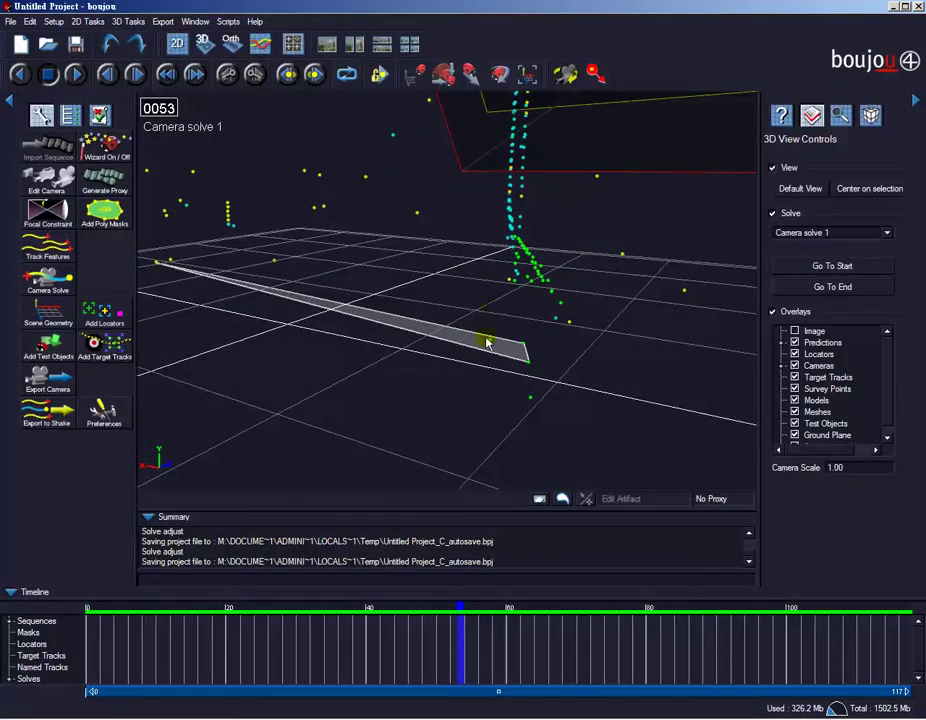
pyautogui.moveTo(488, 324)
pyautogui.mouseDown()
pyautogui.moveTo(455, 300)
pyautogui.moveTo(477, 306)
pyautogui.mouseUp()
# Play the 2D full-frame view forward and stop at frame 0107.
pyautogui.click(177, 43)
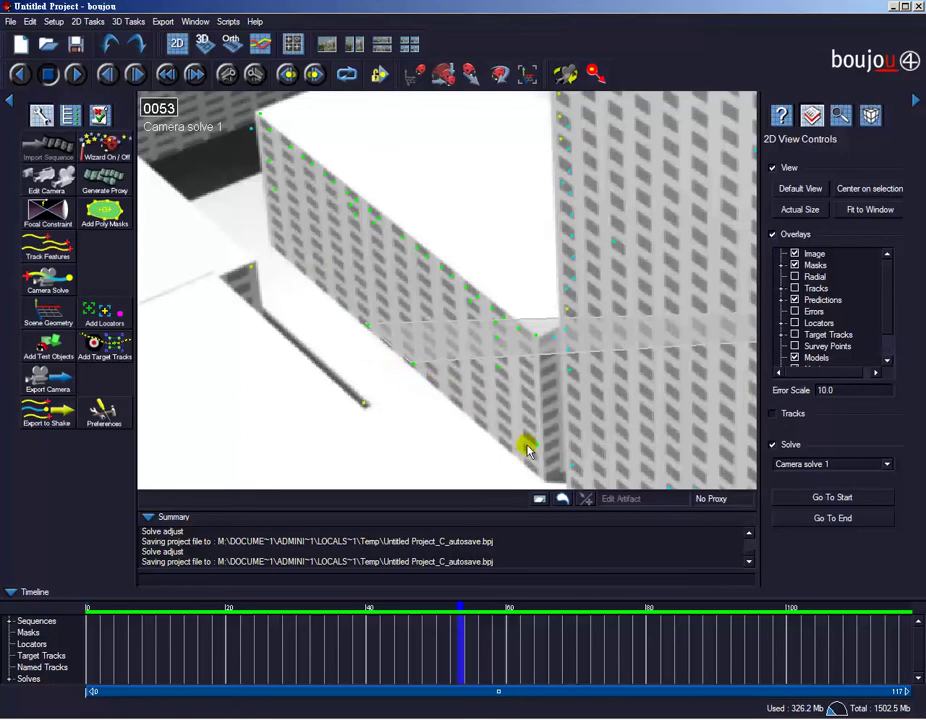
pyautogui.click(75, 74)
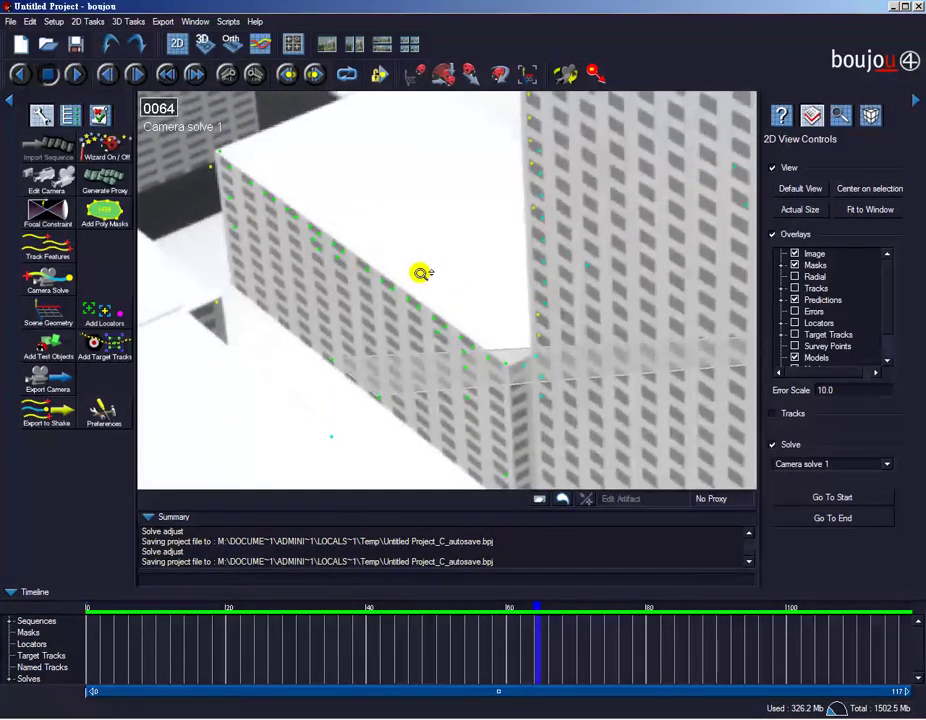
pyautogui.moveTo(313, 215)
pyautogui.mouseDown()
pyautogui.moveTo(345, 262)
pyautogui.moveTo(252, 174)
pyautogui.moveTo(320, 176)
pyautogui.moveTo(365, 197)
pyautogui.mouseUp()
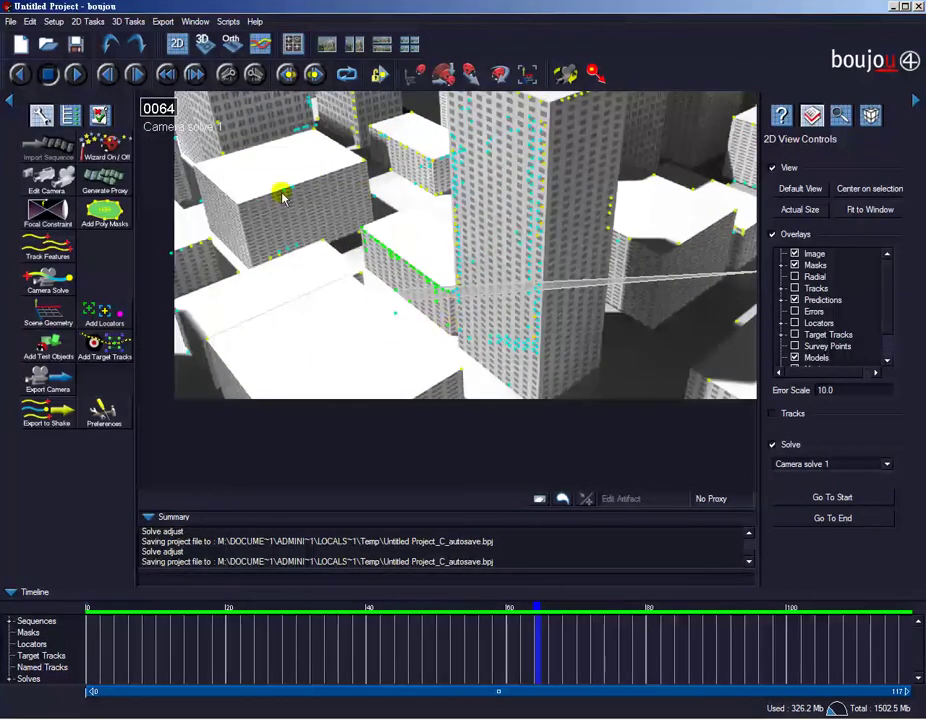
pyautogui.click(79, 74)
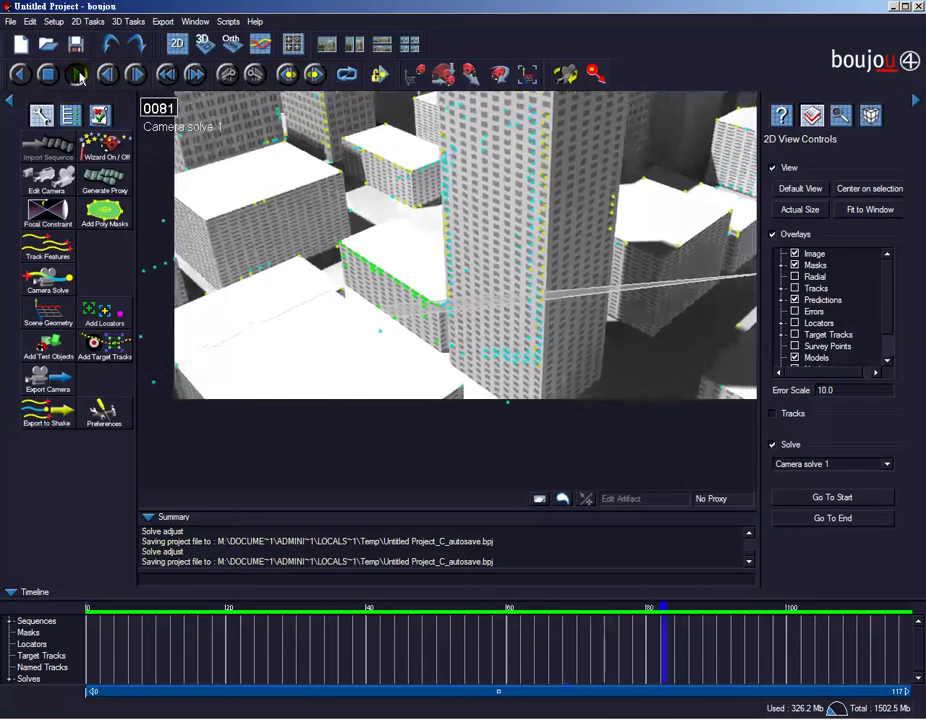
pyautogui.click(79, 74)
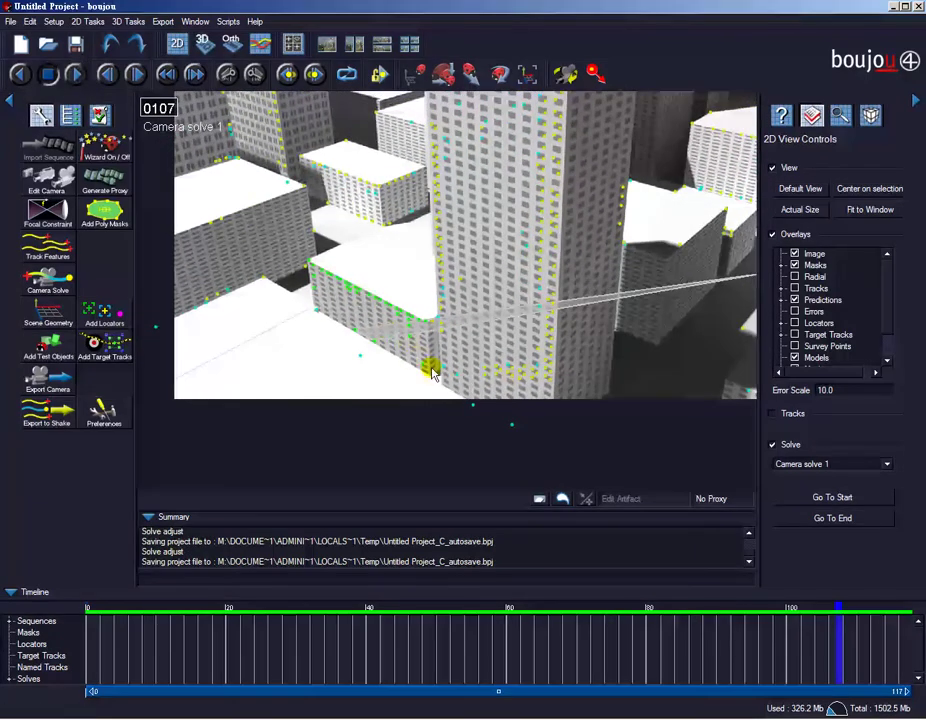
# Orbit the 3D scene view to a new angle.
pyautogui.click(204, 44)
pyautogui.moveTo(301, 227)
pyautogui.mouseDown(button='middle')
pyautogui.moveTo(430, 256)
pyautogui.moveTo(492, 258)
pyautogui.mouseUp(button='middle')
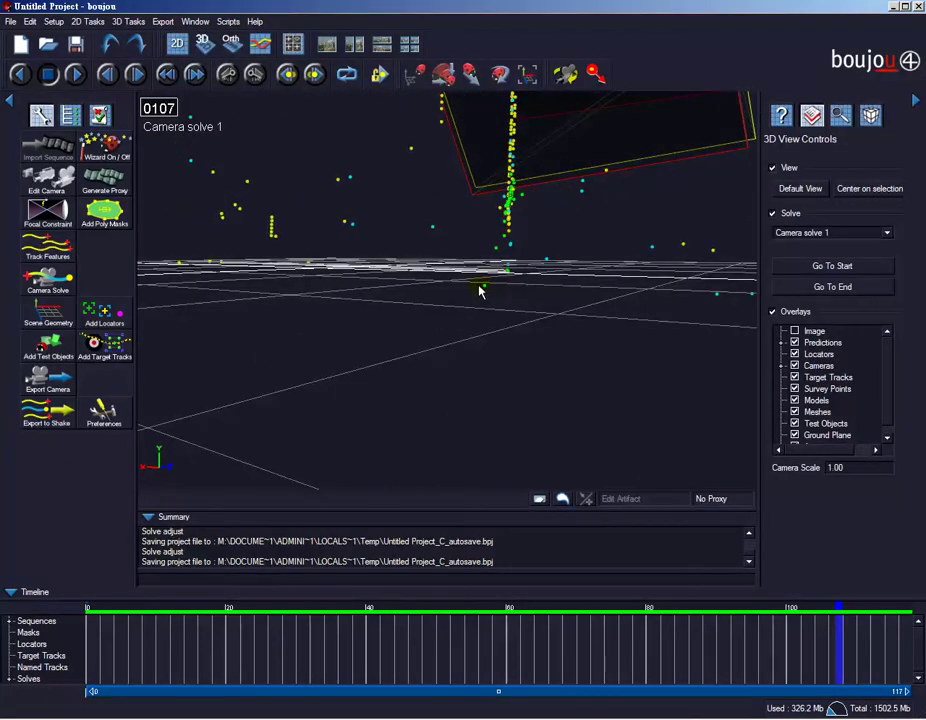
pyautogui.moveTo(479, 291); pyautogui.dragTo(483, 290, button='middle')
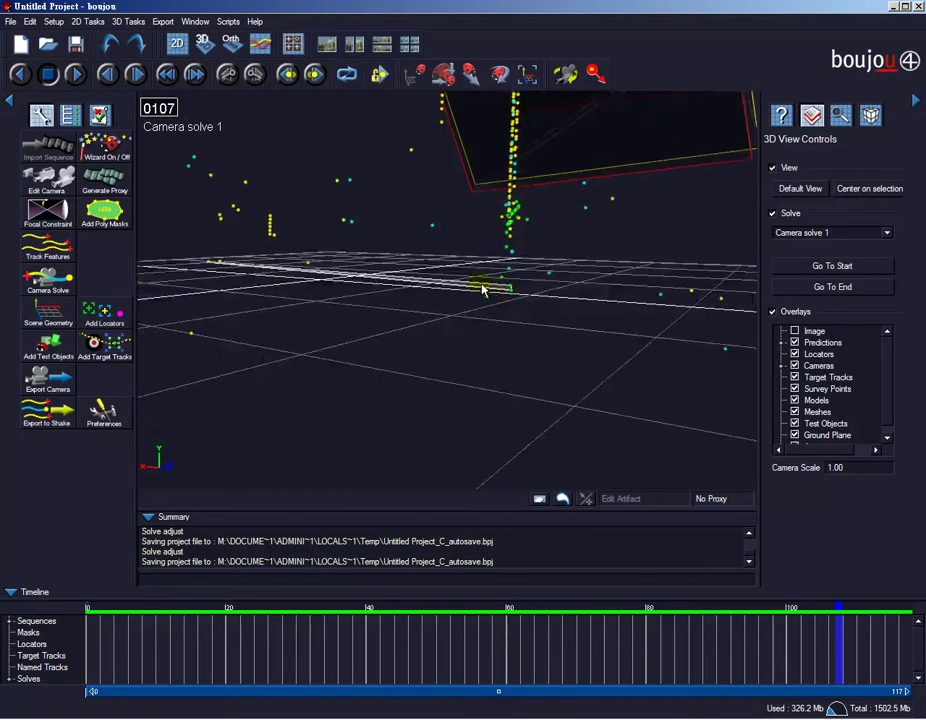
# Add hard planar constraint Geometric feature 4 on the 34 selected tracks and adjust the solve.
pyautogui.click(48, 318)
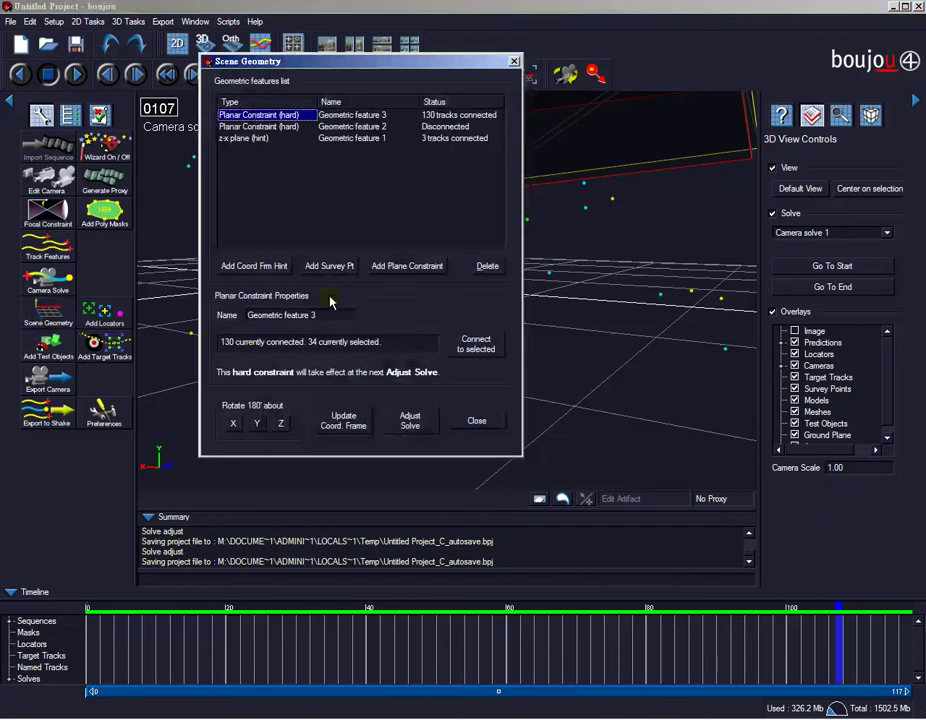
pyautogui.click(417, 268)
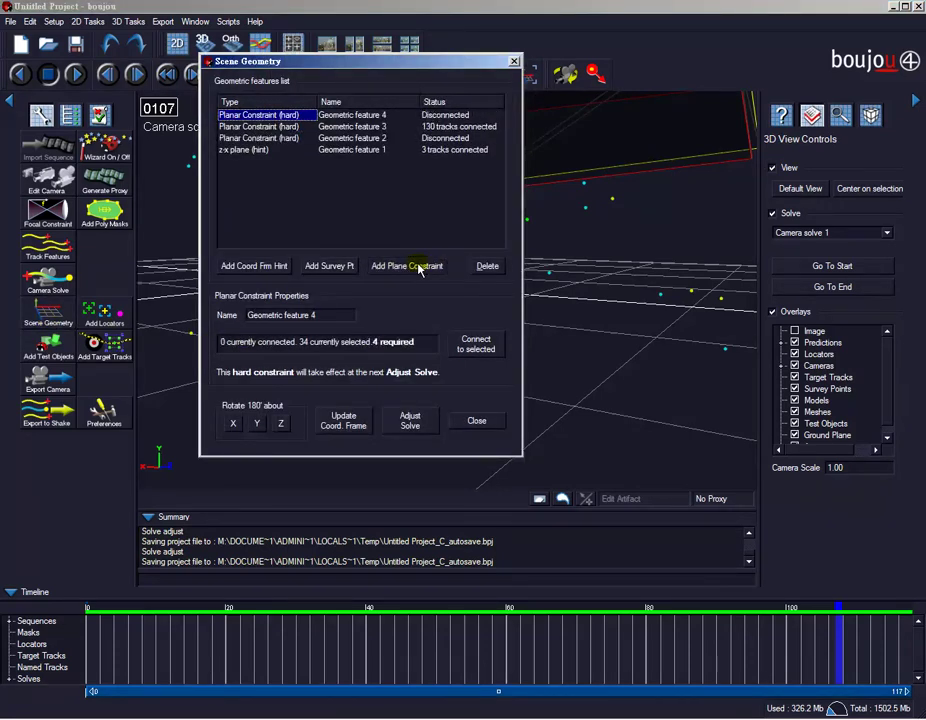
pyautogui.click(483, 346)
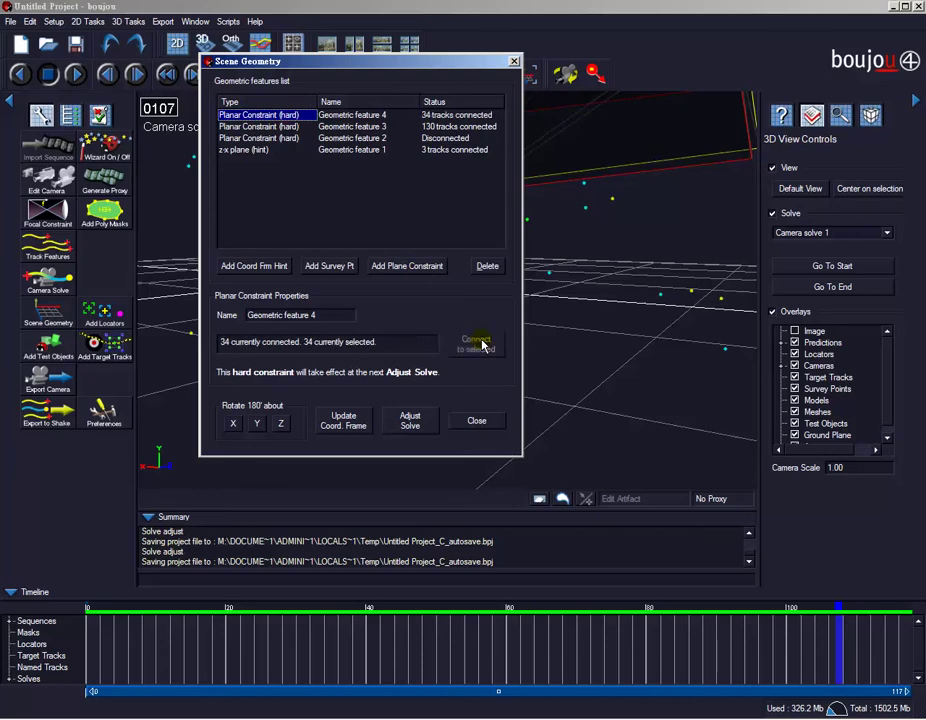
pyautogui.click(412, 421)
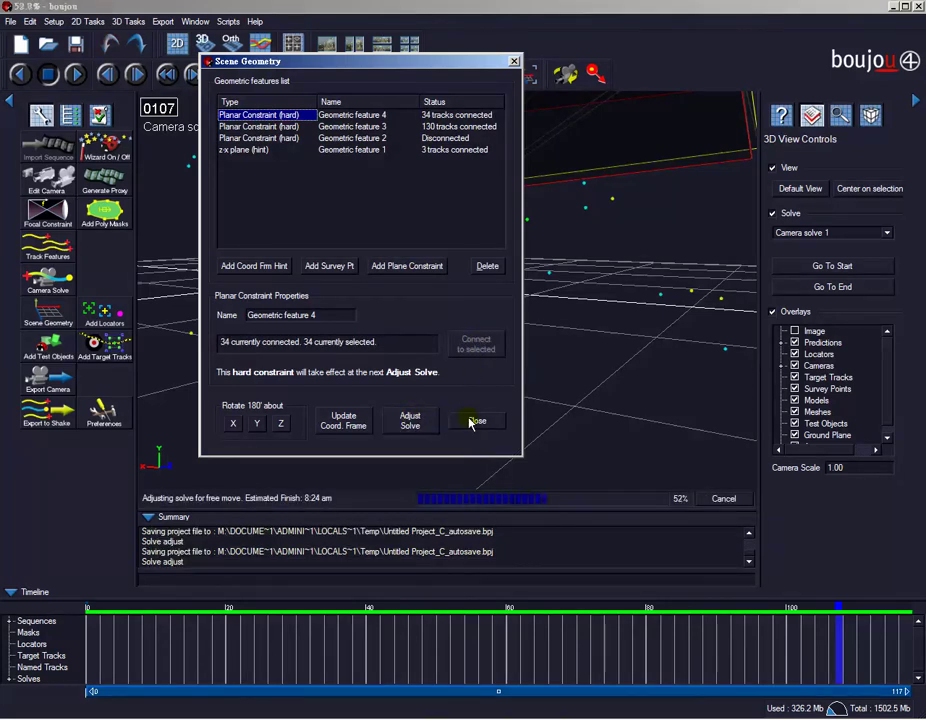
pyautogui.click(471, 421)
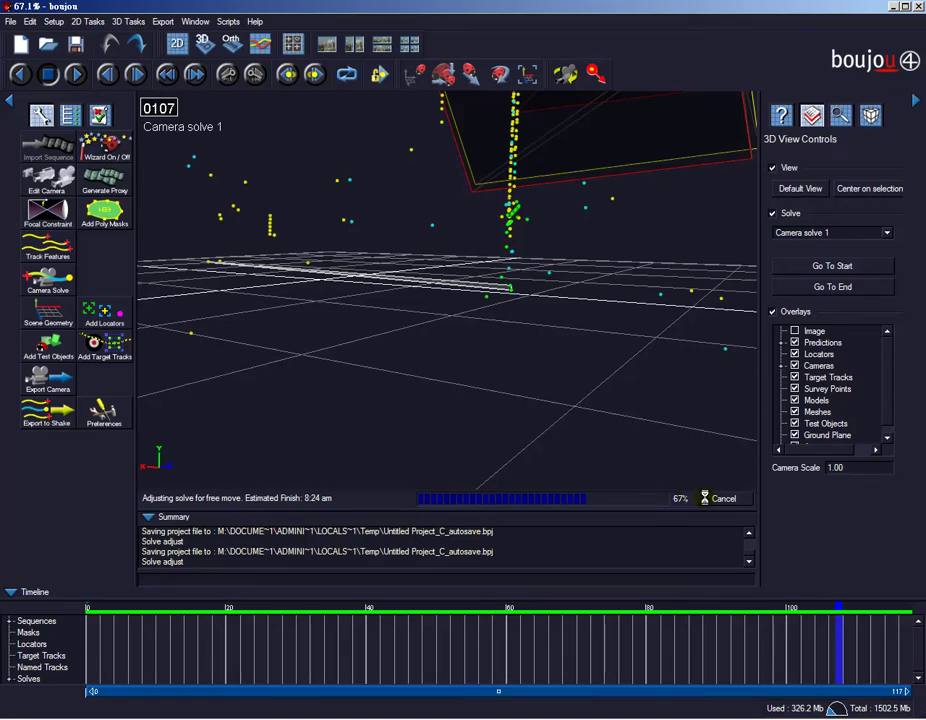
# Check CPU and memory load in Task Manager's Processes and Performance tabs, then close it.
pyautogui.hotkey('ctrl', 'alt', 'Delete')
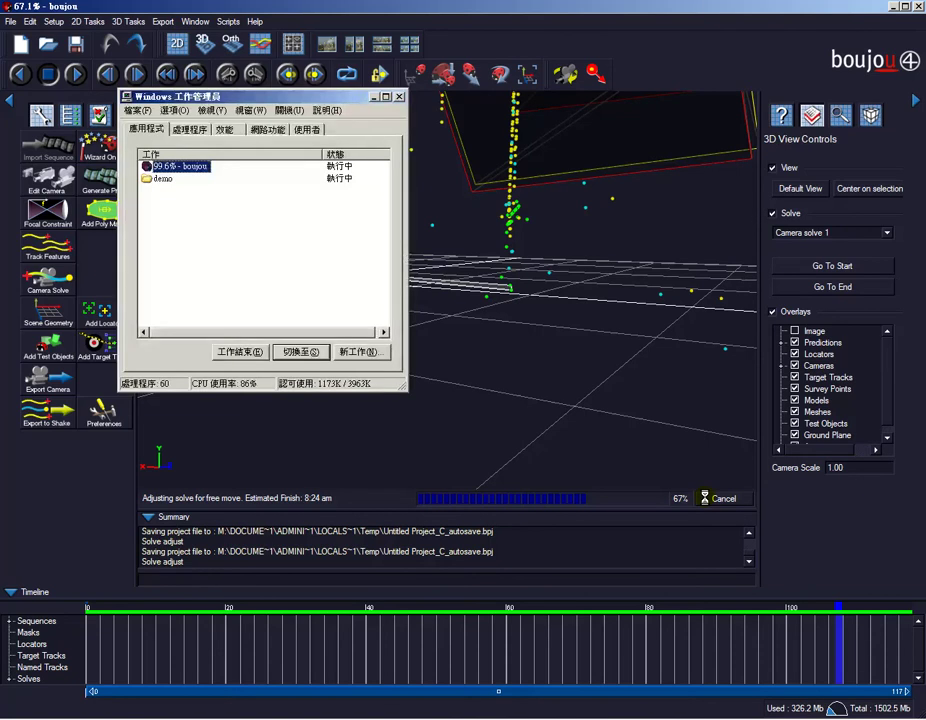
pyautogui.click(187, 131)
pyautogui.click(146, 130)
pyautogui.click(185, 130)
pyautogui.click(212, 131)
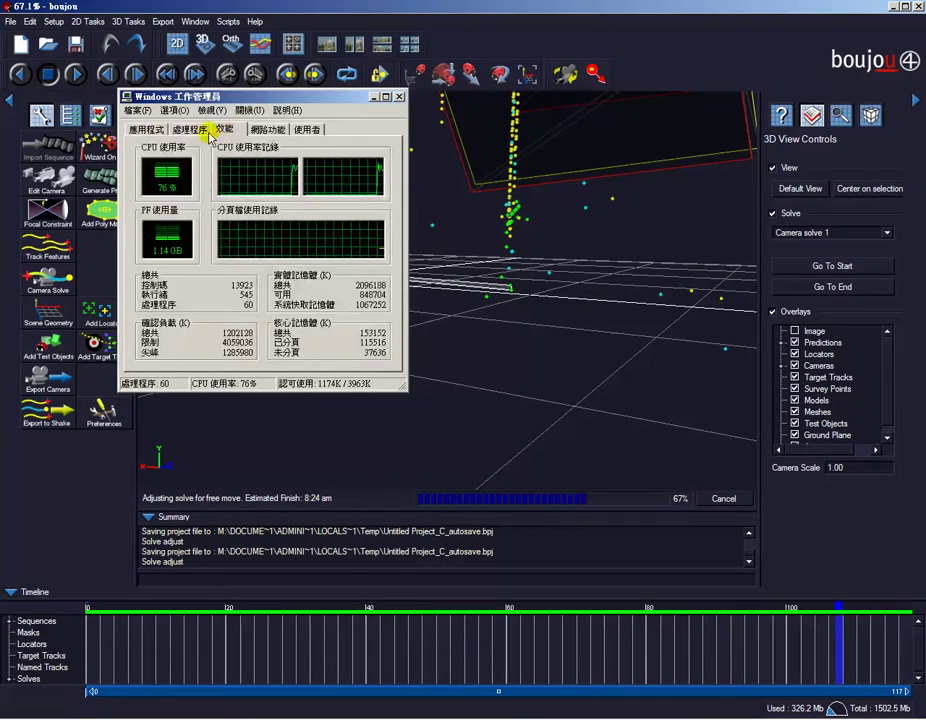
pyautogui.click(146, 130)
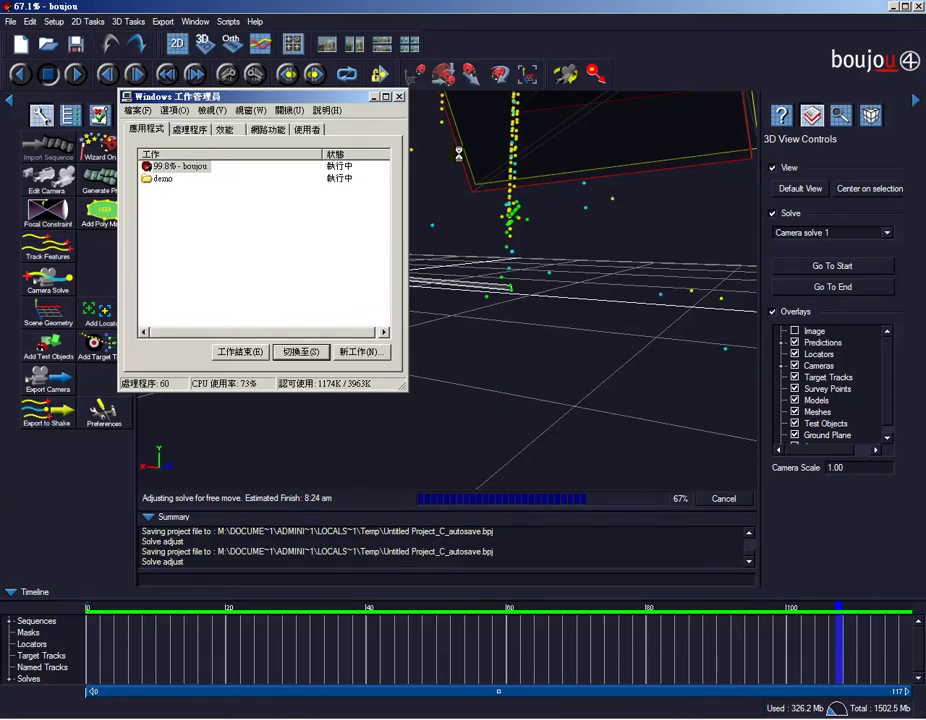
pyautogui.hotkey('alt', 'F4')
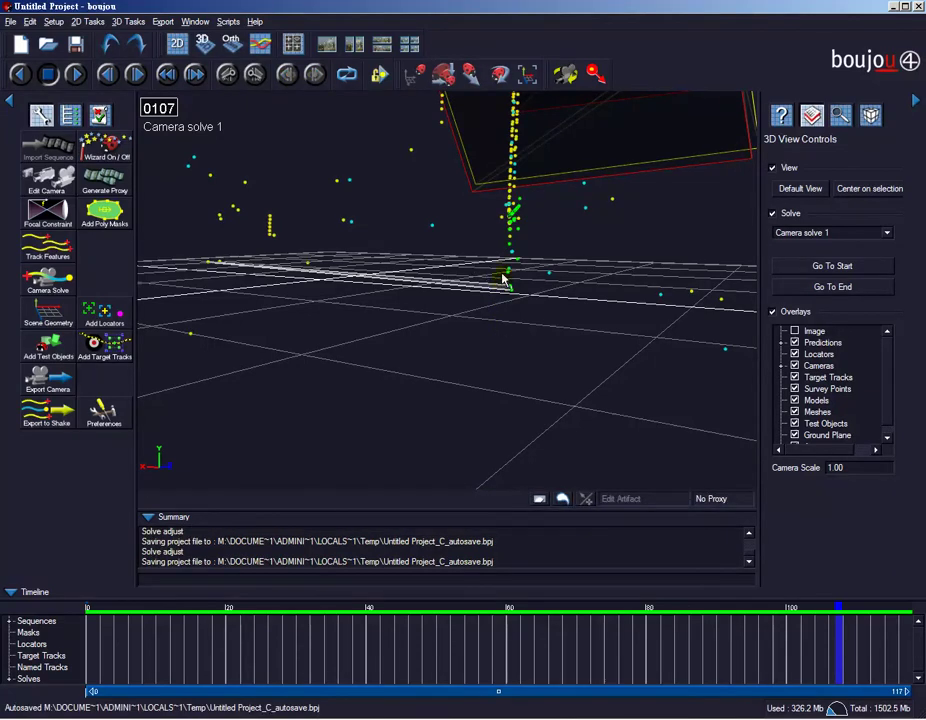
# Inspect the re-adjusted point cloud in 3D, then return to the 2D view at frame 0107.
pyautogui.moveTo(483, 194); pyautogui.dragTo(541, 305)
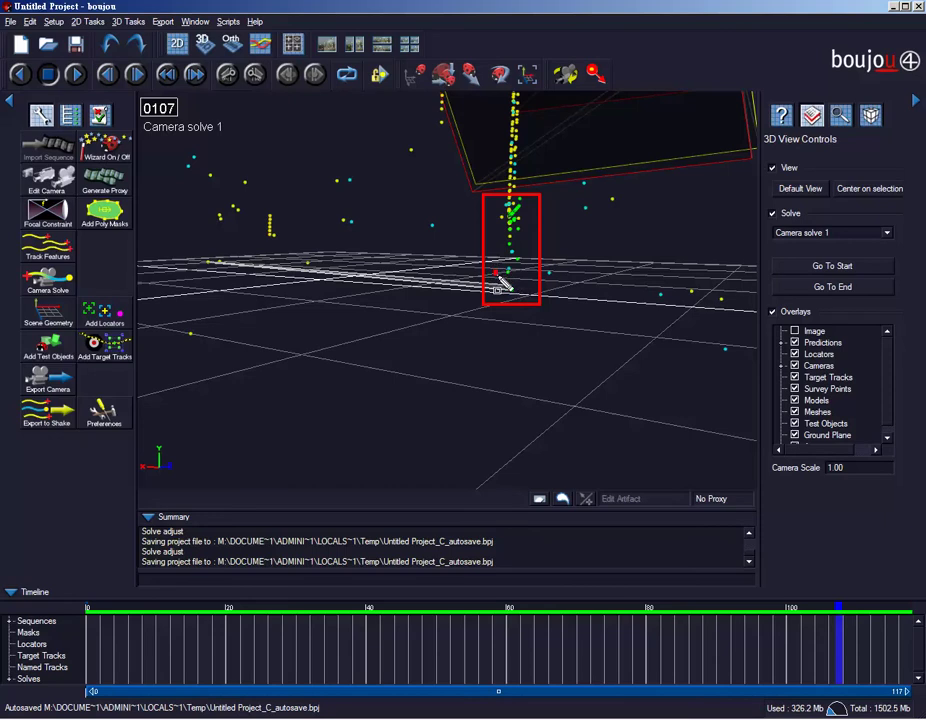
pyautogui.click(547, 252)
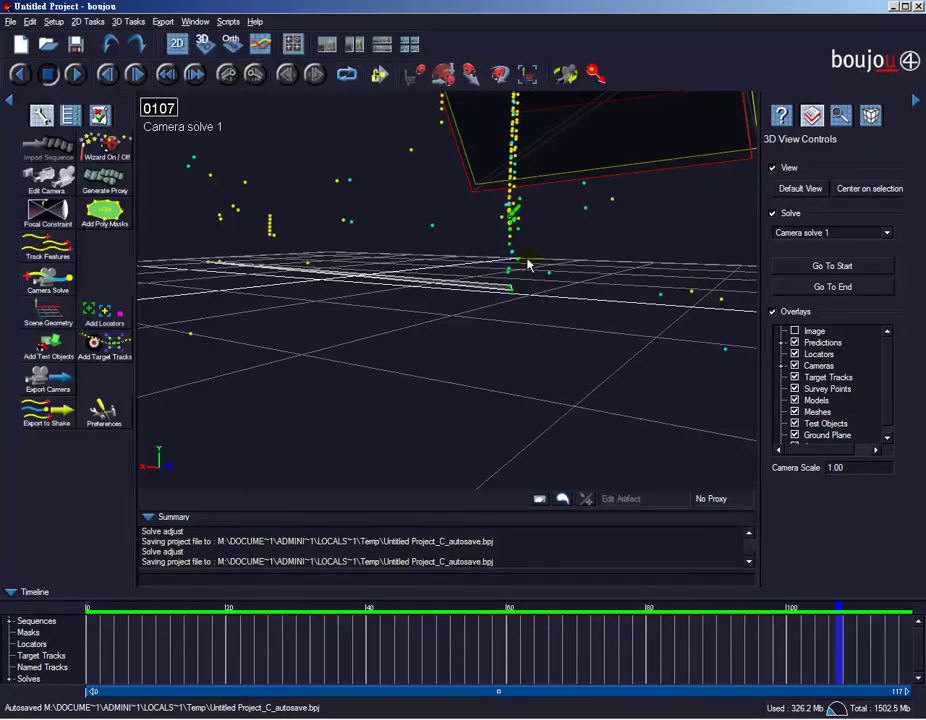
pyautogui.moveTo(540, 258); pyautogui.dragTo(511, 239, button='middle')
pyautogui.moveTo(511, 291)
pyautogui.mouseDown(button='middle')
pyautogui.moveTo(510, 269)
pyautogui.moveTo(525, 265)
pyautogui.moveTo(513, 270)
pyautogui.moveTo(521, 263)
pyautogui.moveTo(506, 252)
pyautogui.moveTo(451, 255)
pyautogui.mouseUp(button='middle')
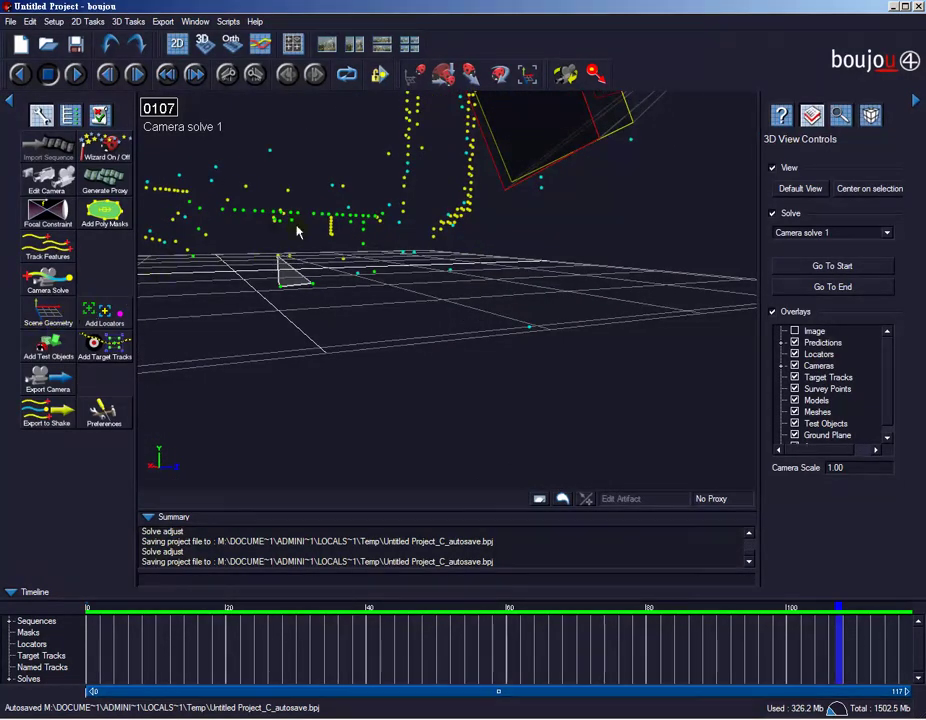
pyautogui.moveTo(349, 236)
pyautogui.mouseDown(button='middle')
pyautogui.moveTo(450, 269)
pyautogui.moveTo(478, 302)
pyautogui.mouseUp(button='middle')
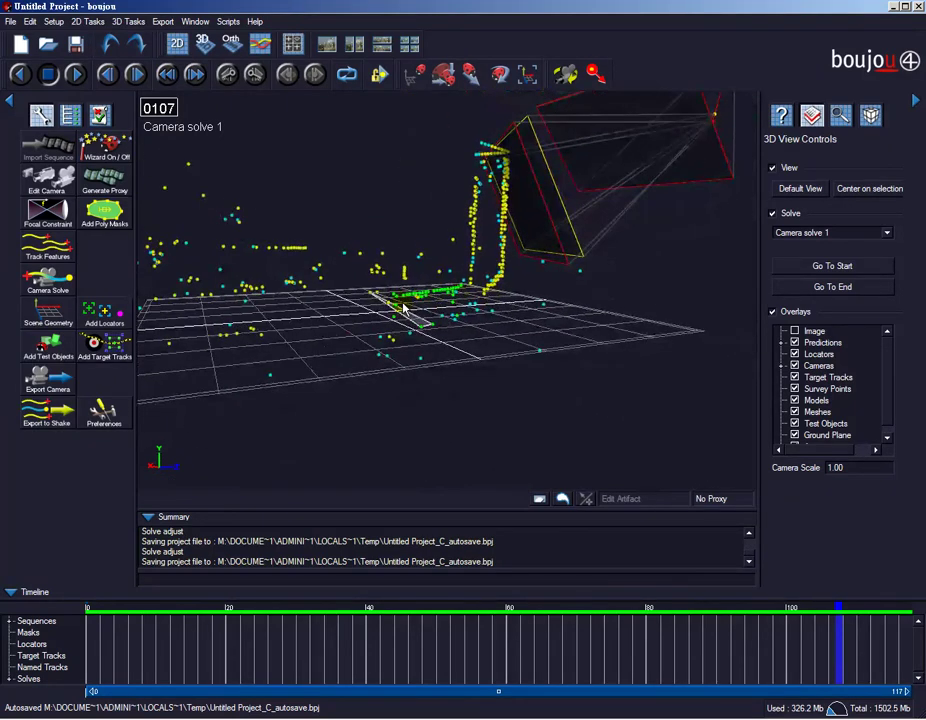
pyautogui.scroll(2, 548, 308)
pyautogui.scroll(2, 551, 308)
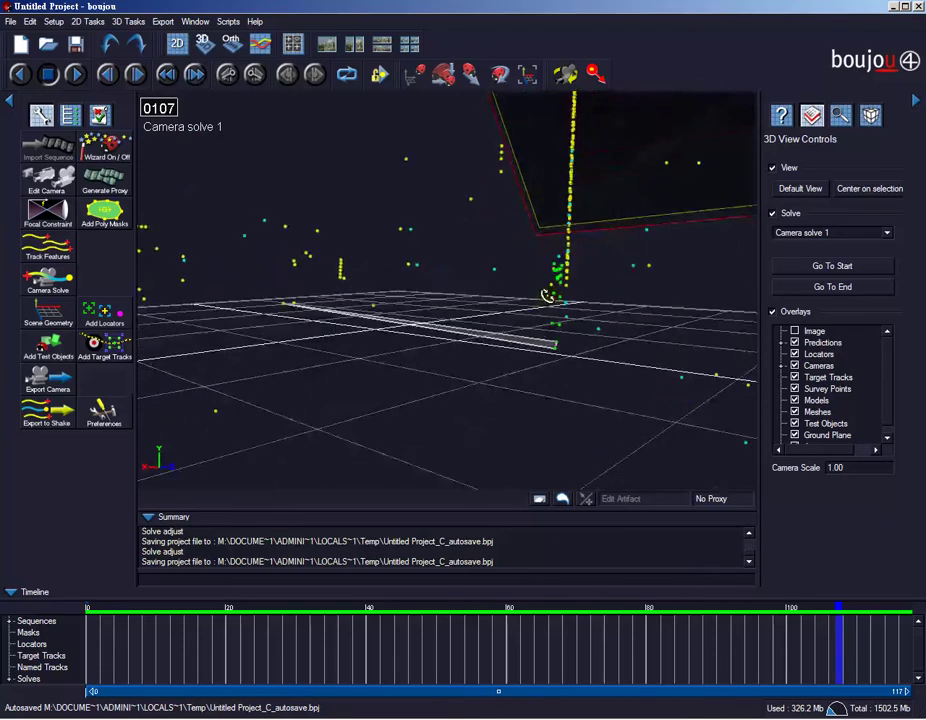
pyautogui.click(178, 43)
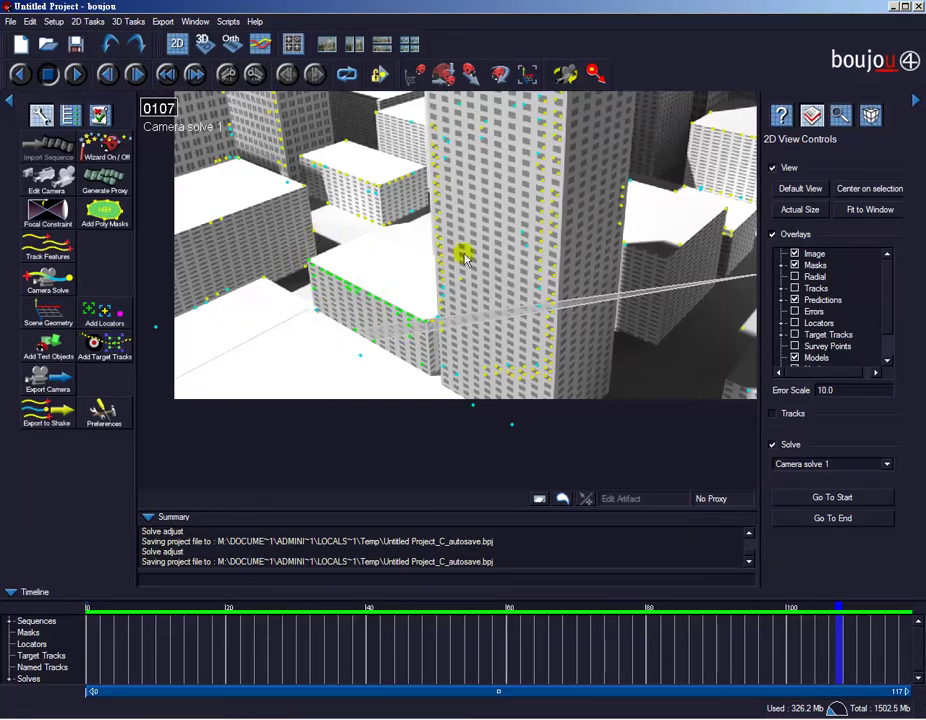
# Zoom out the 2D view and play the shot forward, stopping at frame 0089.
pyautogui.scroll(-1, 438, 256)
pyautogui.scroll(-1, 438, 256)
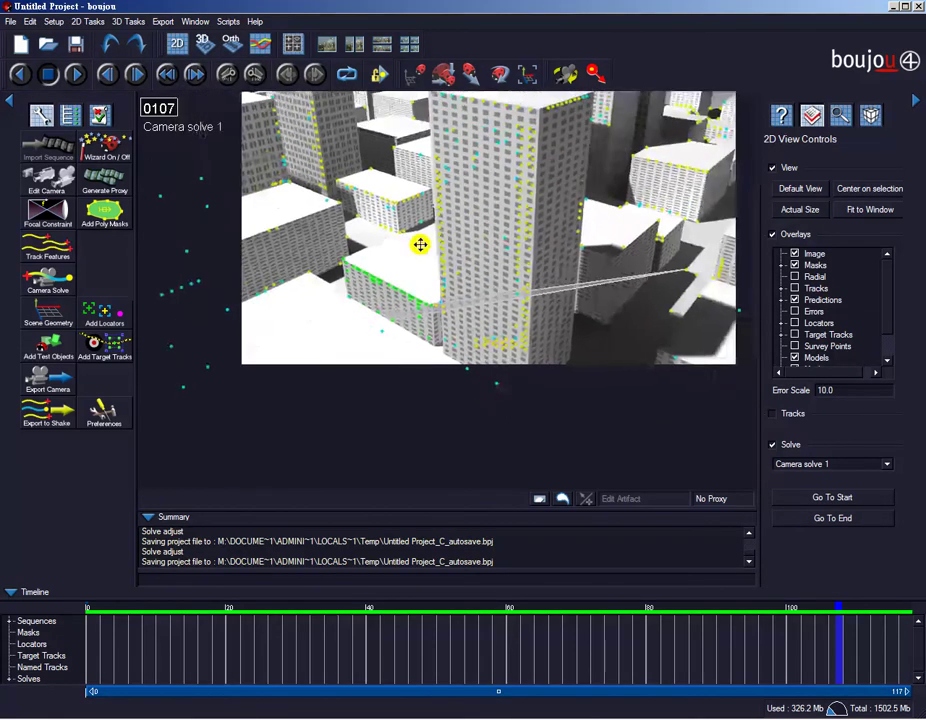
pyautogui.scroll(-1, 420, 244)
pyautogui.scroll(-1, 440, 290)
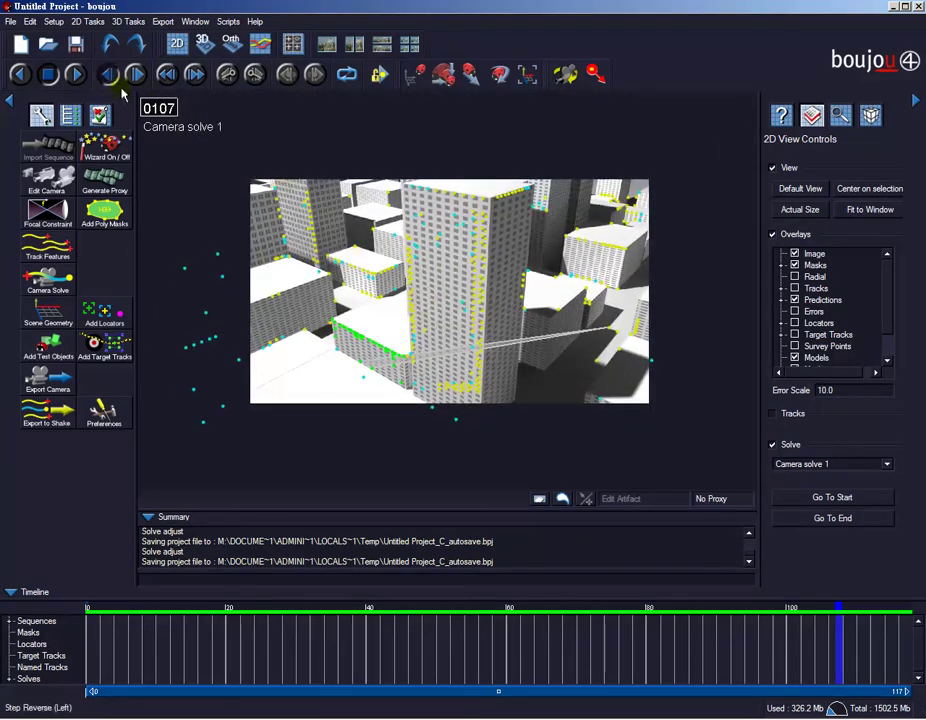
pyautogui.click(76, 75)
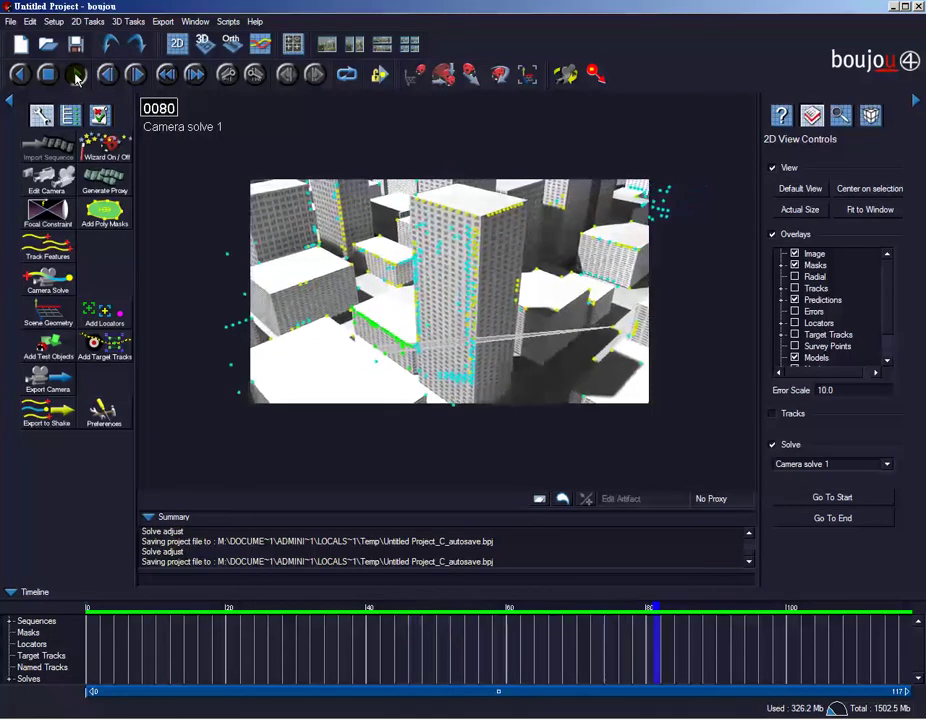
pyautogui.click(76, 77)
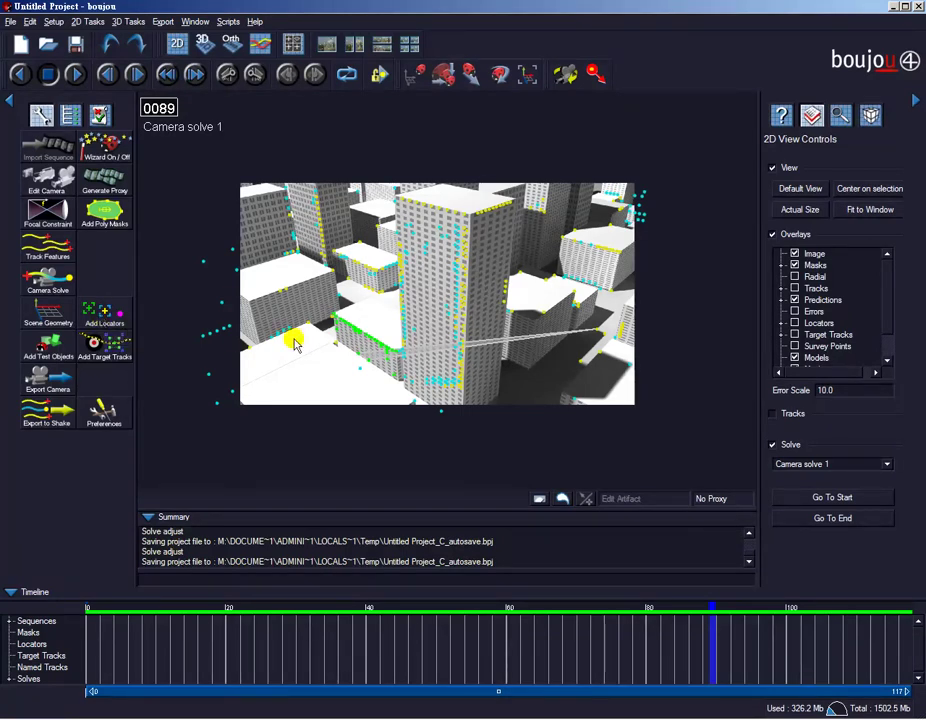
# Add Locator 1 on the tall building's shadowed base corner at point (935.03, 604.89).
pyautogui.click(105, 318)
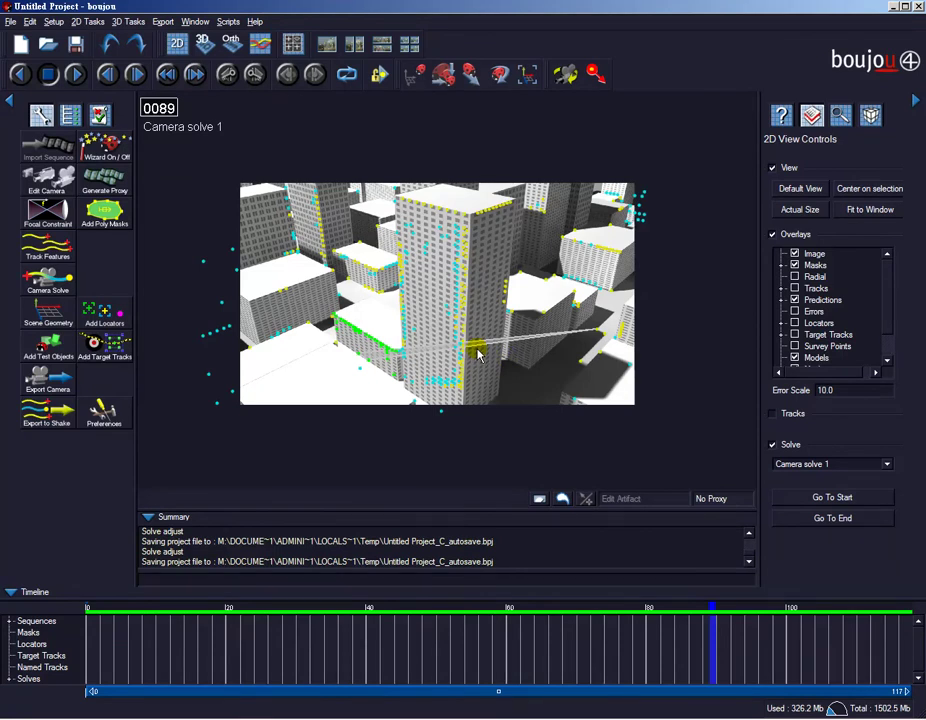
pyautogui.click(103, 319)
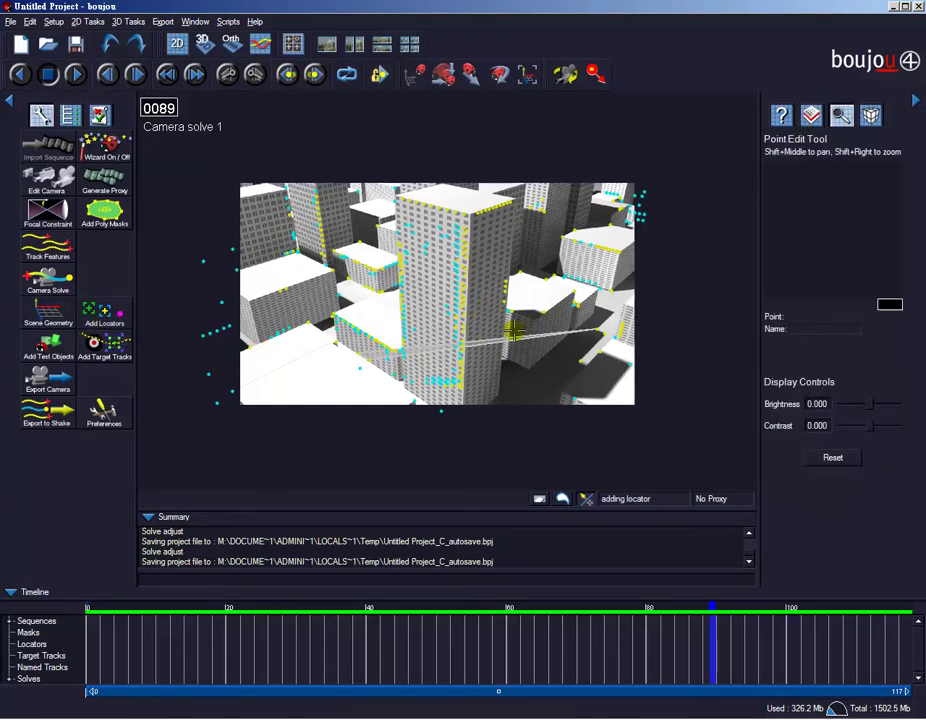
pyautogui.moveTo(510, 368)
pyautogui.keyDown('shift'); pyautogui.mouseDown(button='right')
pyautogui.moveTo(515, 327)
pyautogui.moveTo(518, 334)
pyautogui.mouseUp(button='right'); pyautogui.keyUp('shift')
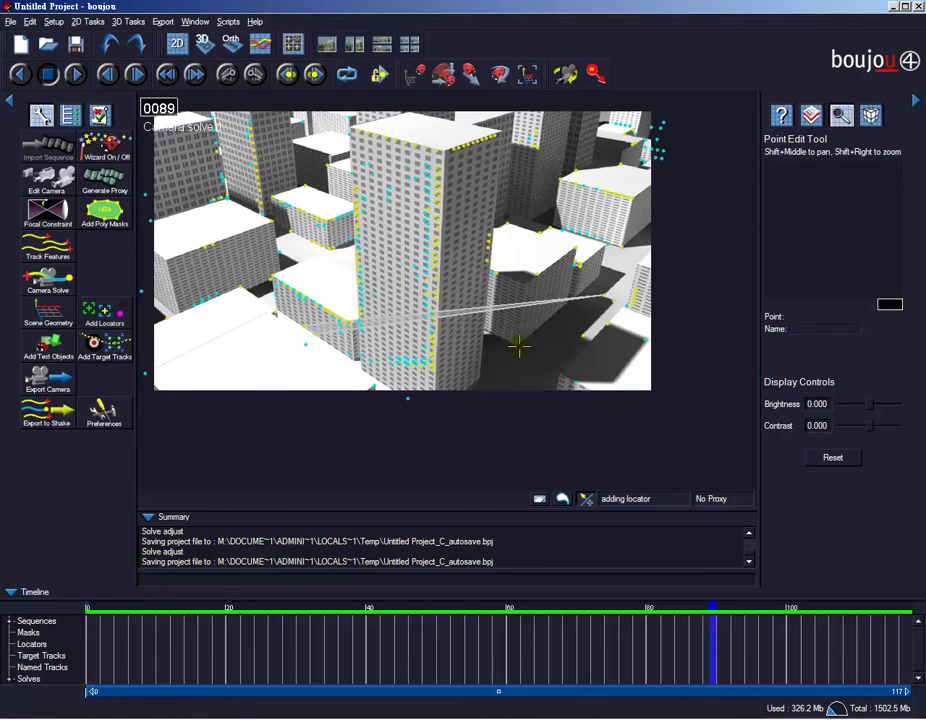
pyautogui.moveTo(516, 333)
pyautogui.keyDown('shift'); pyautogui.mouseDown(button='right')
pyautogui.moveTo(560, 345)
pyautogui.moveTo(552, 324)
pyautogui.moveTo(577, 331)
pyautogui.mouseUp(button='right'); pyautogui.keyUp('shift')
pyautogui.moveTo(506, 392)
pyautogui.keyDown('shift'); pyautogui.mouseDown(button='right')
pyautogui.moveTo(558, 403)
pyautogui.moveTo(513, 362)
pyautogui.mouseUp(button='right'); pyautogui.keyUp('shift')
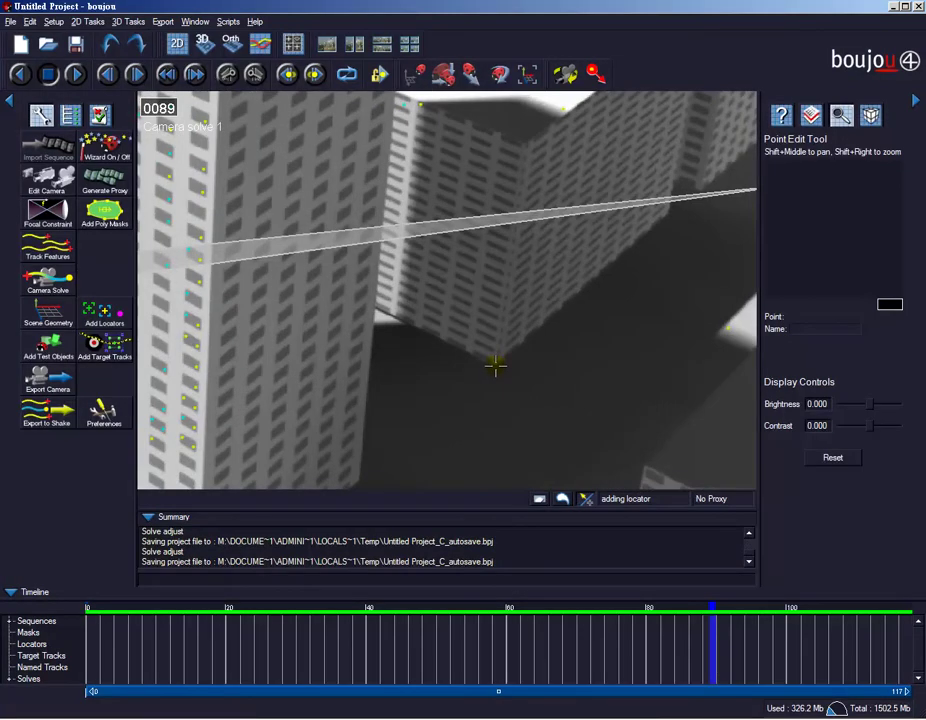
pyautogui.click(494, 366)
pyautogui.moveTo(494, 366); pyautogui.dragTo(495, 365)
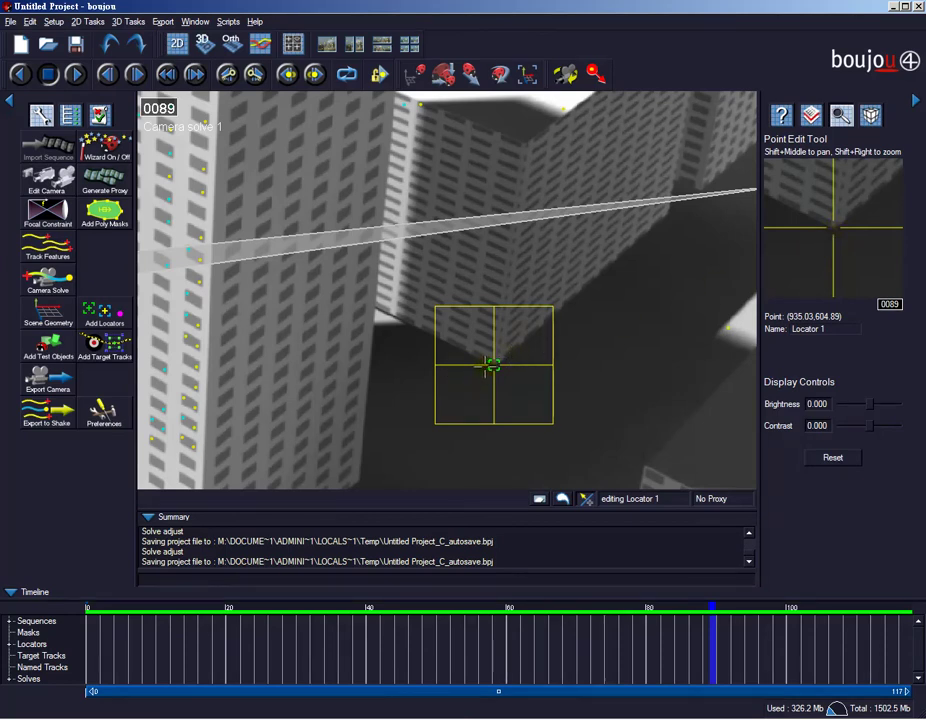
# Delete Locator 1's frame 89 keyframe and key it on the corner at frame 0000.
pyautogui.click(10, 645)
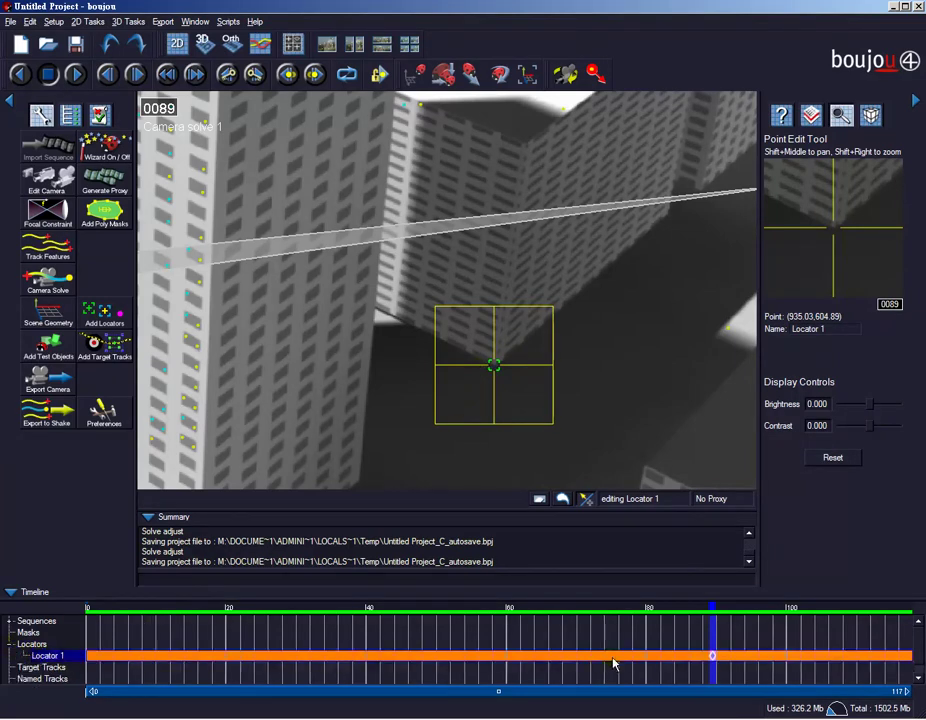
pyautogui.moveTo(714, 660)
pyautogui.mouseDown()
pyautogui.moveTo(647, 665)
pyautogui.moveTo(712, 662)
pyautogui.mouseUp()
pyautogui.rightClick(713, 661)
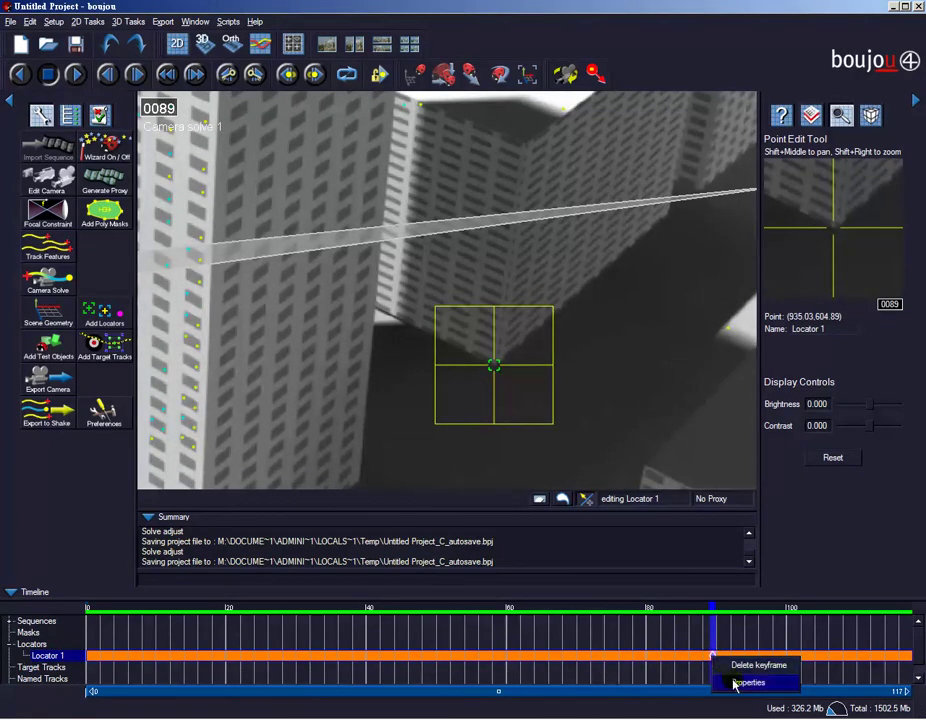
pyautogui.click(737, 664)
pyautogui.moveTo(207, 608); pyautogui.dragTo(64, 615)
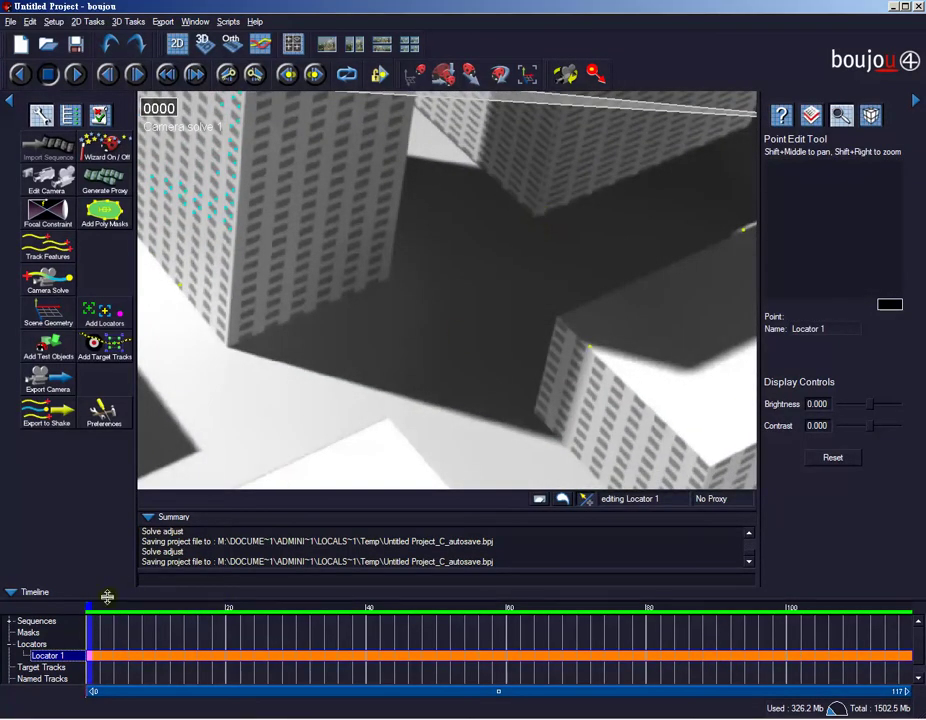
pyautogui.click(534, 215)
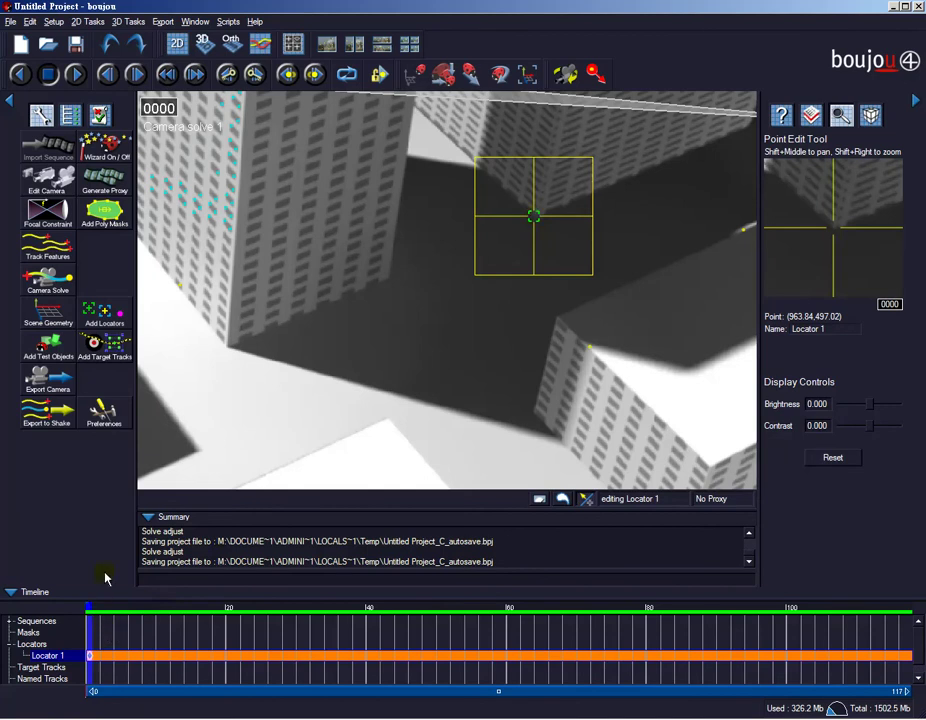
# Key Locator 1 on the corner at frame 0001, then scrub through the opening frames.
pyautogui.click(100, 613)
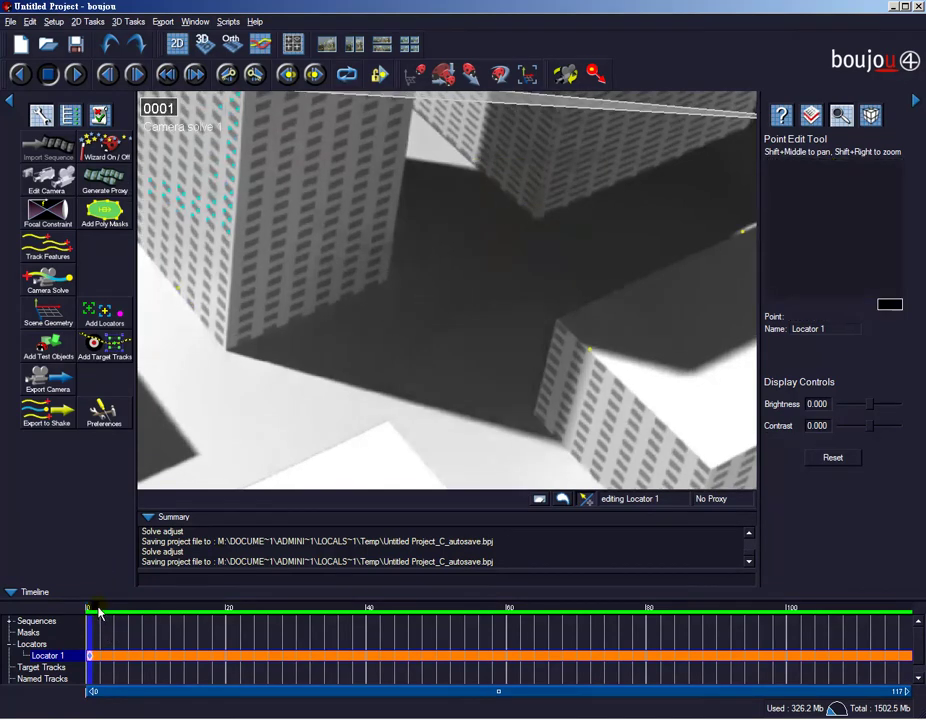
pyautogui.click(532, 220)
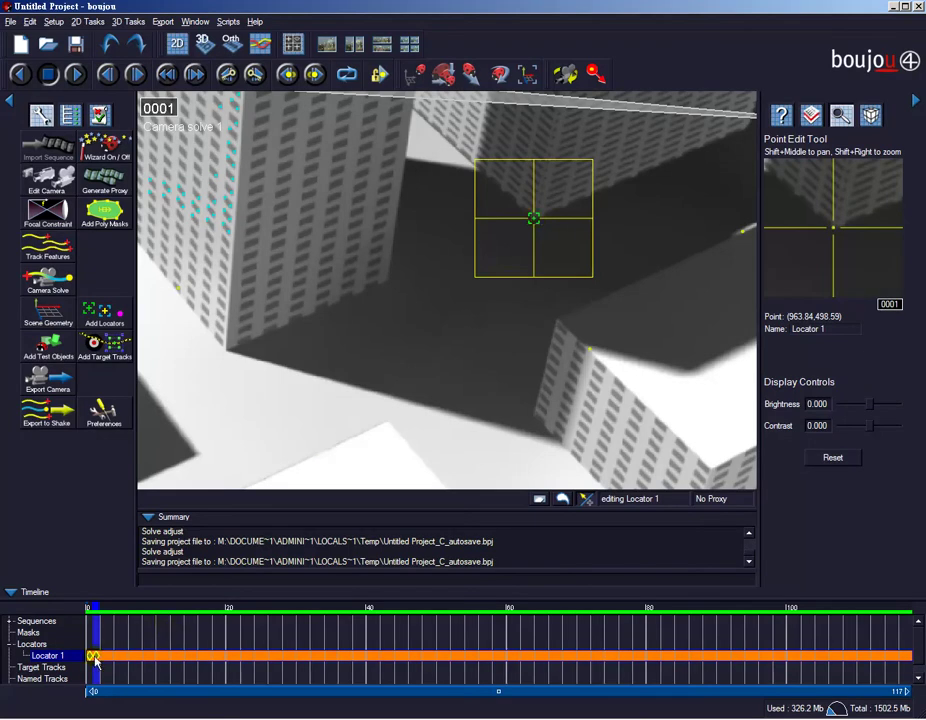
pyautogui.moveTo(89, 612); pyautogui.dragTo(97, 613)
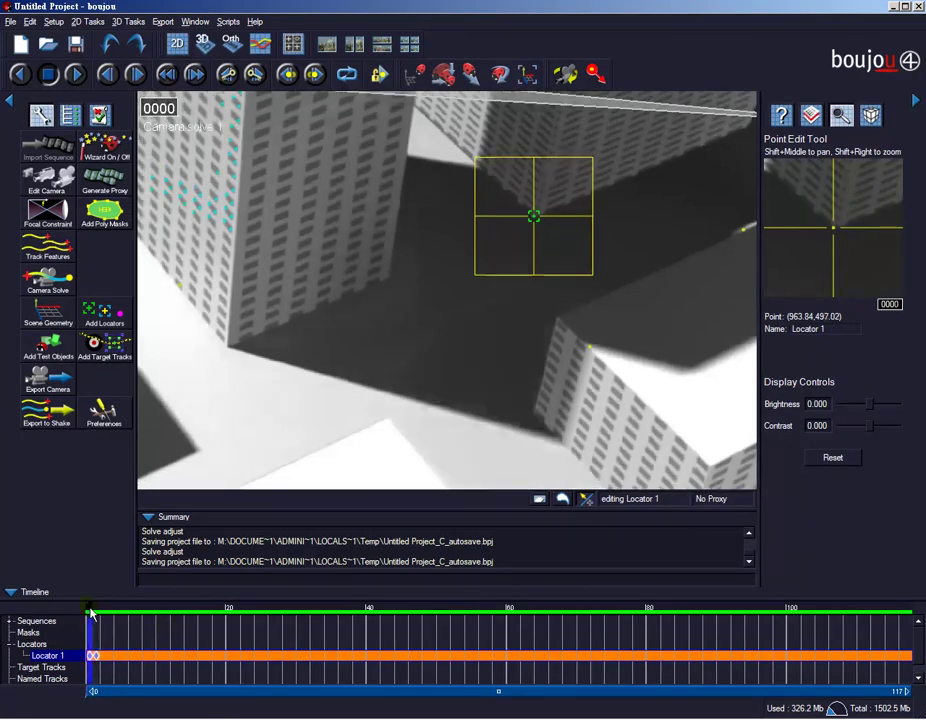
pyautogui.click(102, 612)
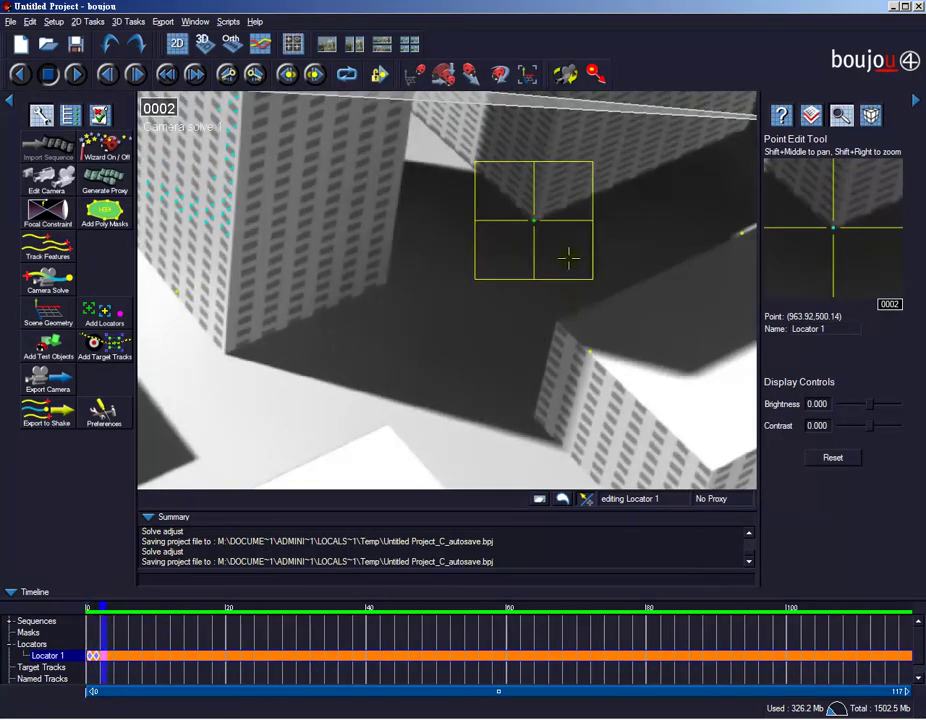
pyautogui.click(109, 612)
pyautogui.click(123, 611)
pyautogui.moveTo(123, 611)
pyautogui.mouseDown()
pyautogui.moveTo(182, 612)
pyautogui.moveTo(55, 625)
pyautogui.moveTo(237, 630)
pyautogui.mouseUp()
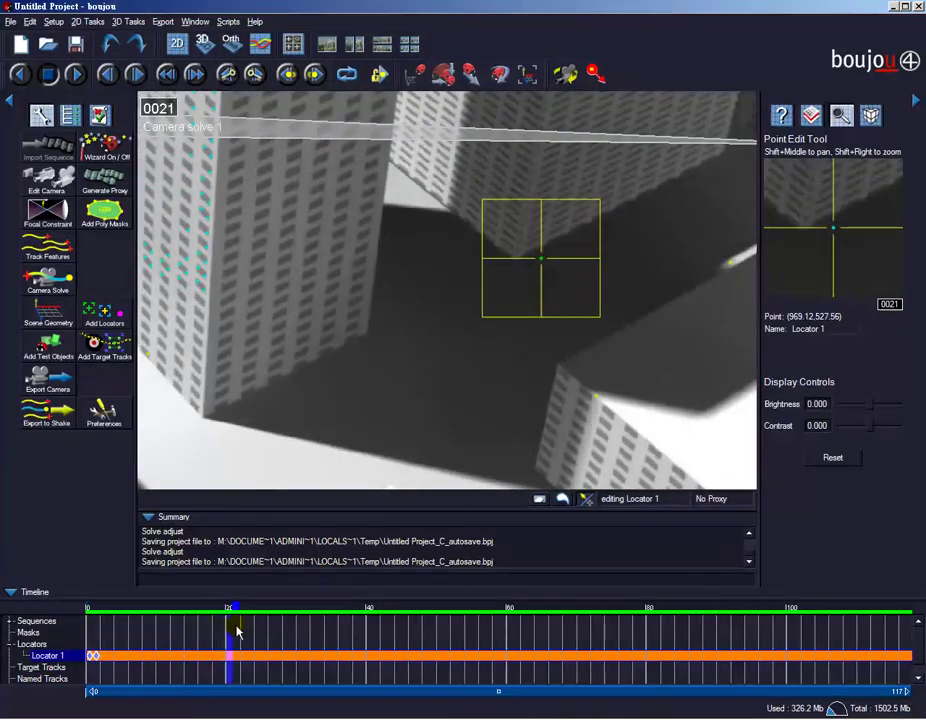
# Realign Locator 1 on the rooftop corner at frames 21, 4 and 15.
pyautogui.moveTo(541, 258); pyautogui.dragTo(513, 260)
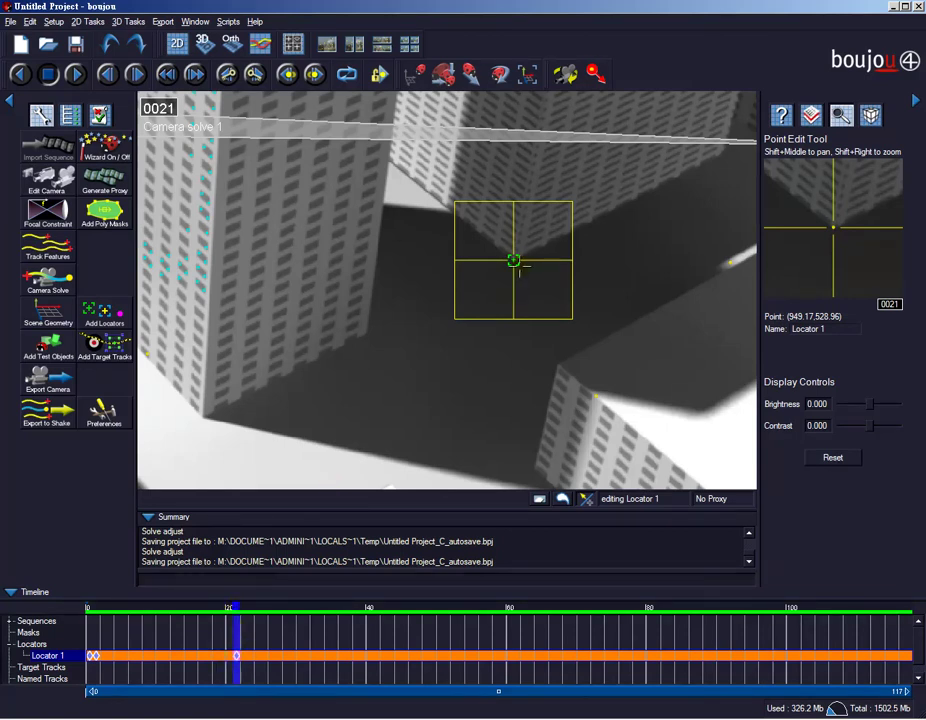
pyautogui.moveTo(237, 607)
pyautogui.mouseDown()
pyautogui.moveTo(120, 617)
pyautogui.moveTo(231, 626)
pyautogui.moveTo(120, 620)
pyautogui.mouseUp()
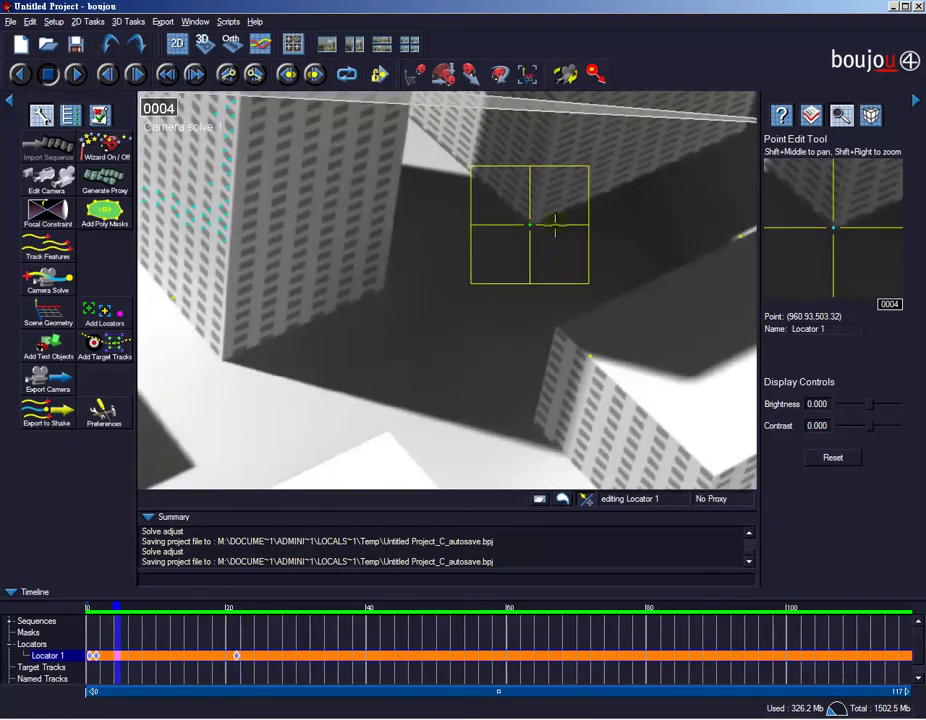
pyautogui.moveTo(530, 222); pyautogui.dragTo(532, 223)
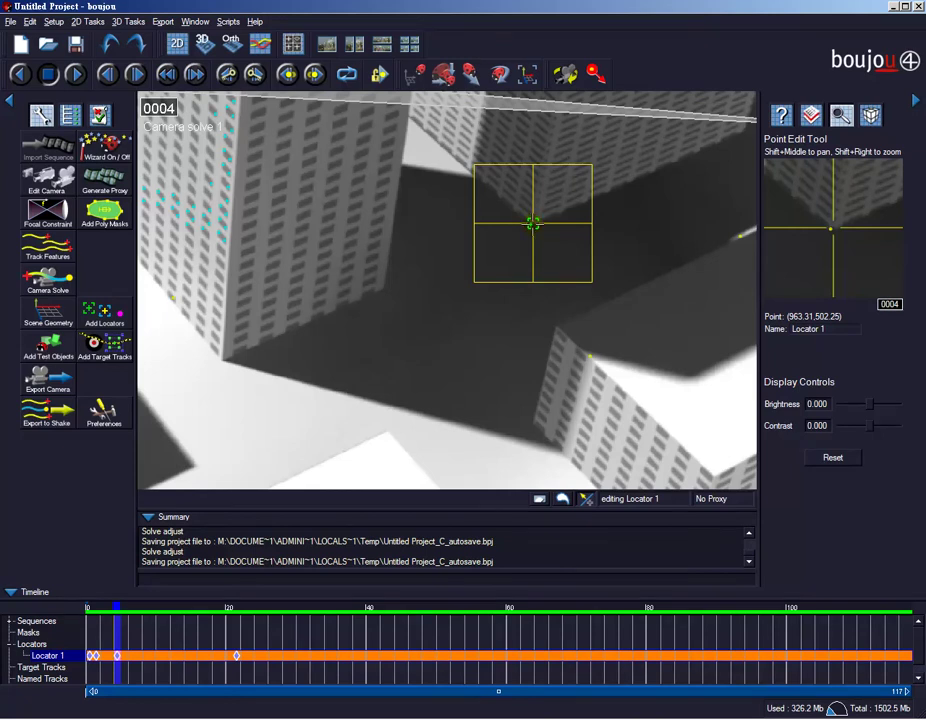
pyautogui.moveTo(117, 612); pyautogui.dragTo(196, 620)
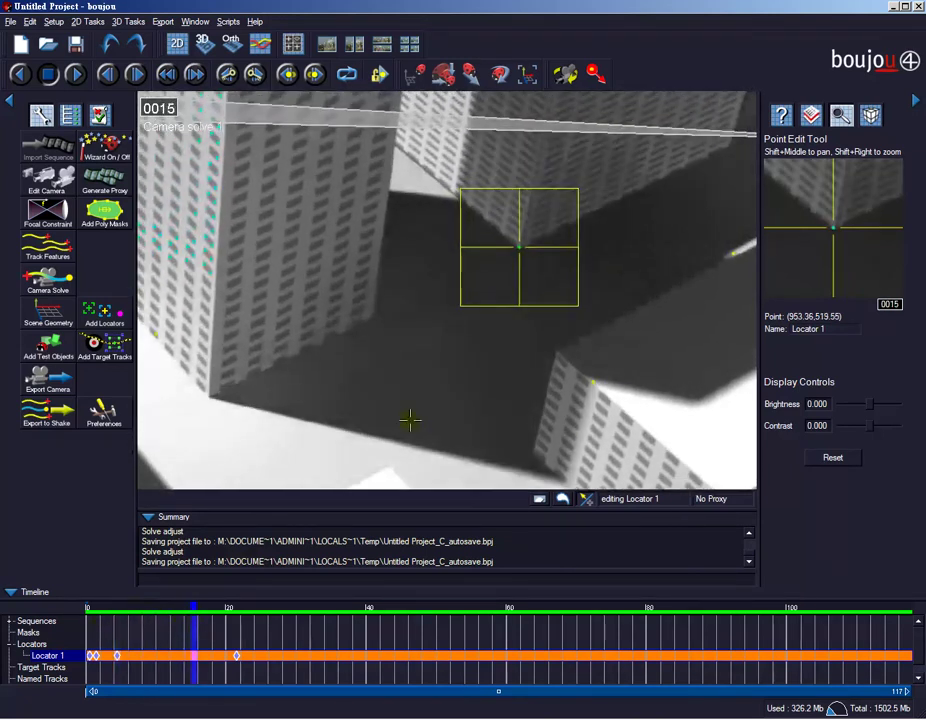
pyautogui.moveTo(523, 258); pyautogui.dragTo(519, 248)
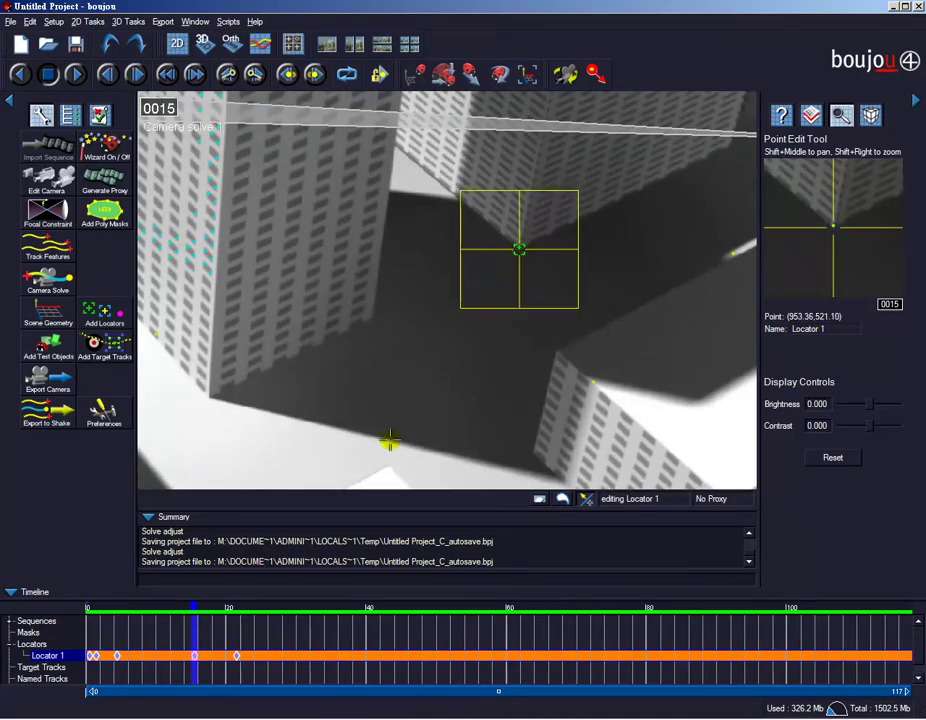
# Key Locator 1 on the corner at frames 95, 113 and 9, then return to frame 0000.
pyautogui.moveTo(196, 607)
pyautogui.mouseDown()
pyautogui.moveTo(161, 610)
pyautogui.moveTo(577, 645)
pyautogui.moveTo(756, 640)
pyautogui.mouseUp()
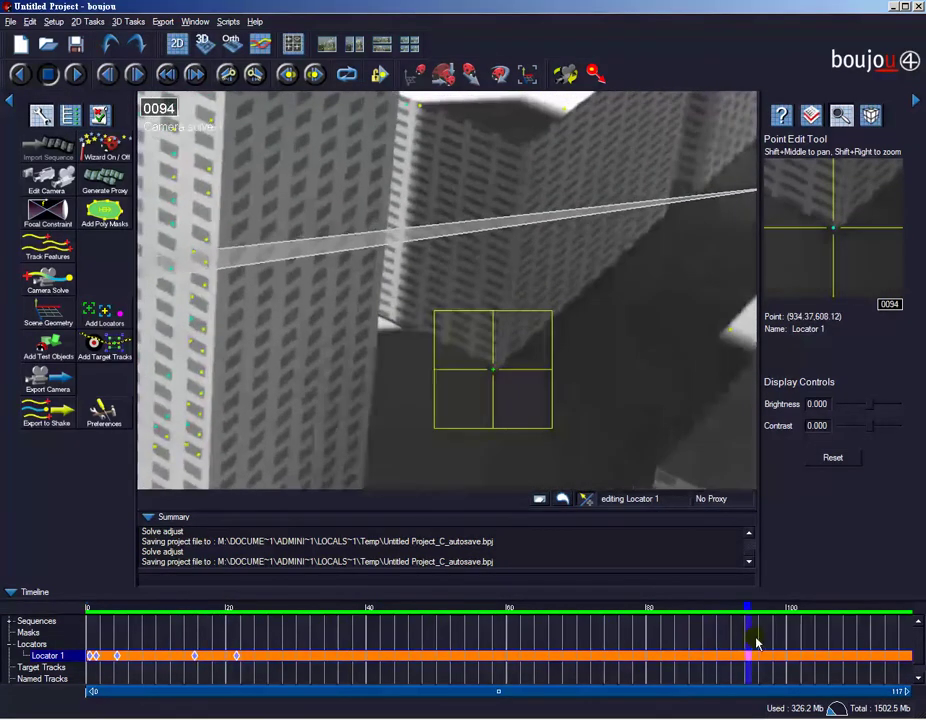
pyautogui.click(495, 372)
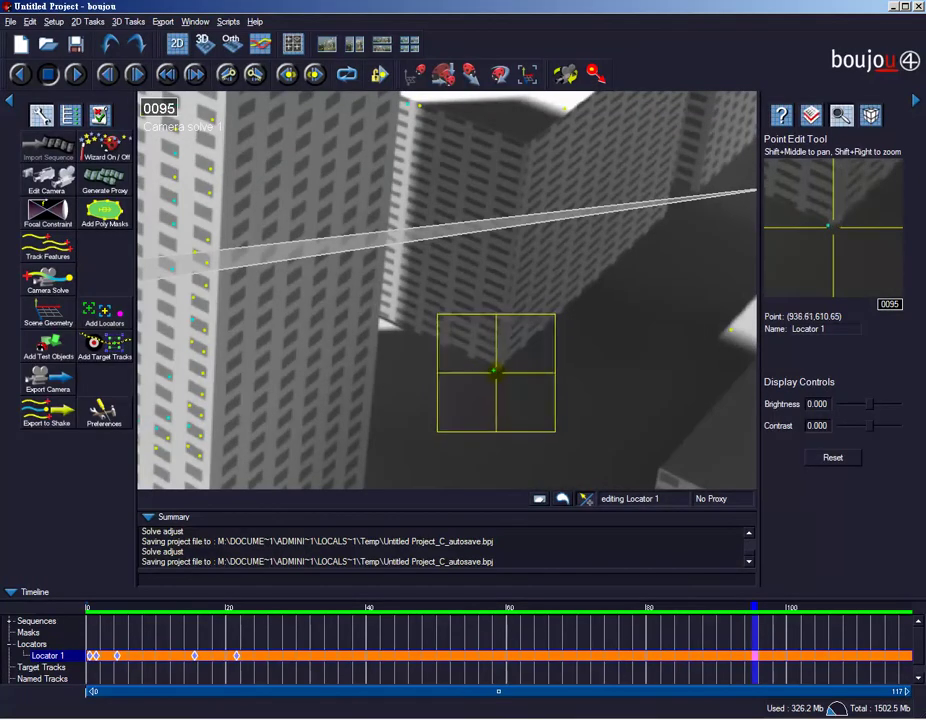
pyautogui.moveTo(740, 622)
pyautogui.mouseDown()
pyautogui.moveTo(341, 634)
pyautogui.moveTo(878, 626)
pyautogui.mouseUp()
pyautogui.click(507, 382)
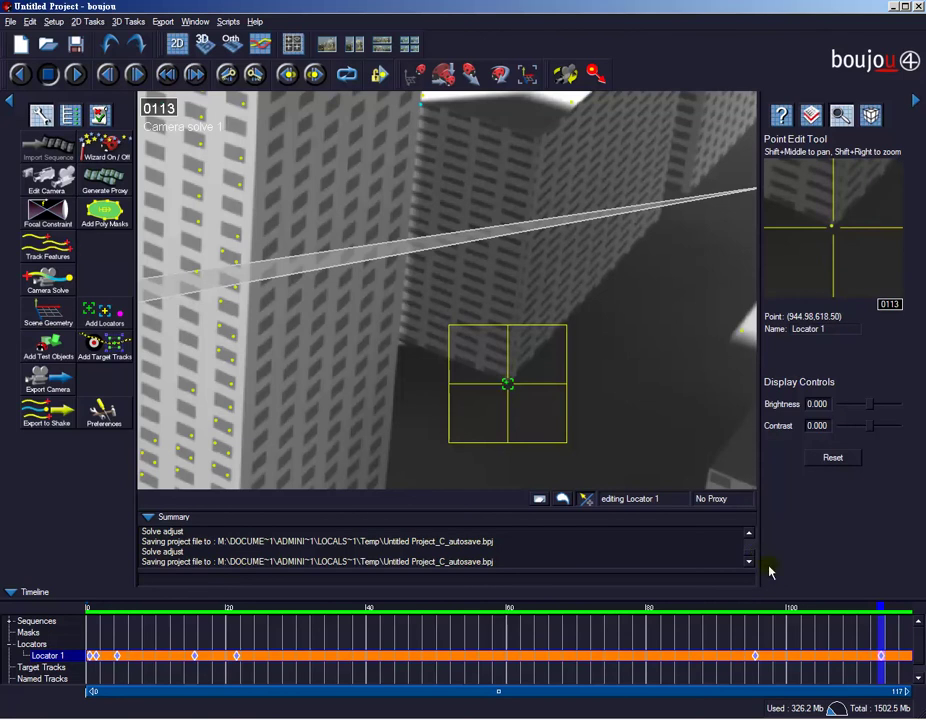
pyautogui.moveTo(878, 612); pyautogui.dragTo(155, 608)
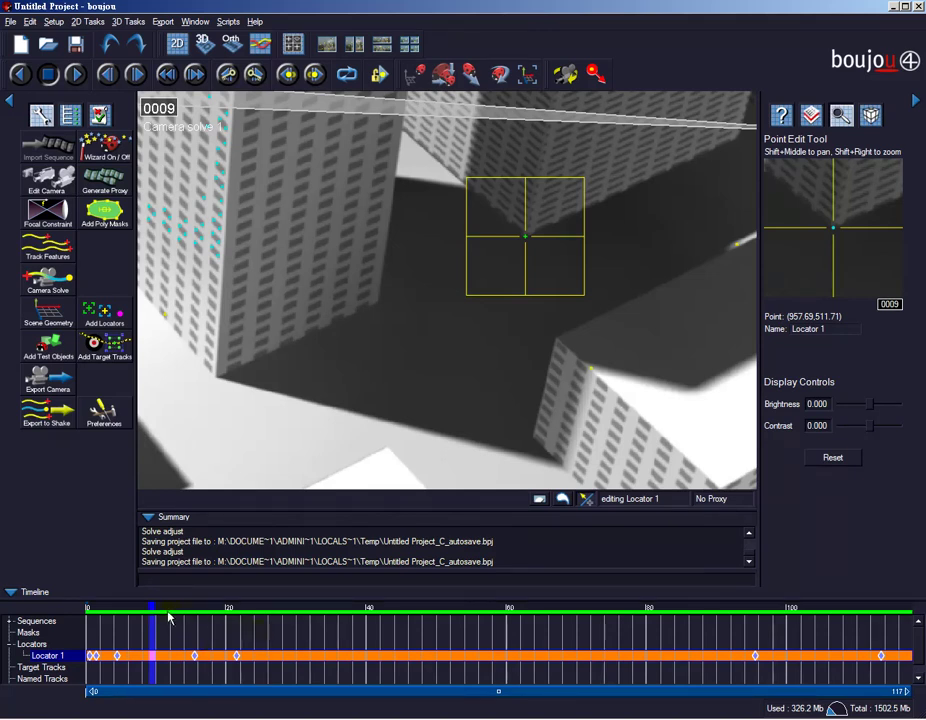
pyautogui.moveTo(150, 610); pyautogui.dragTo(152, 612)
pyautogui.moveTo(525, 236); pyautogui.dragTo(527, 237)
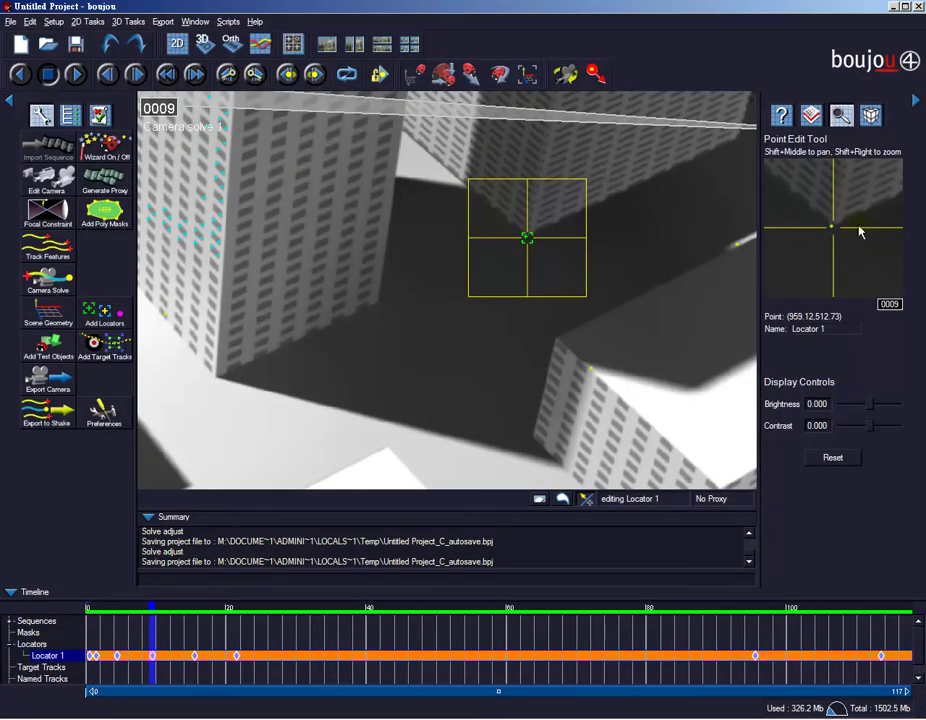
pyautogui.moveTo(147, 618)
pyautogui.mouseDown()
pyautogui.moveTo(103, 613)
pyautogui.moveTo(440, 622)
pyautogui.moveTo(818, 606)
pyautogui.moveTo(476, 625)
pyautogui.moveTo(417, 618)
pyautogui.mouseUp()
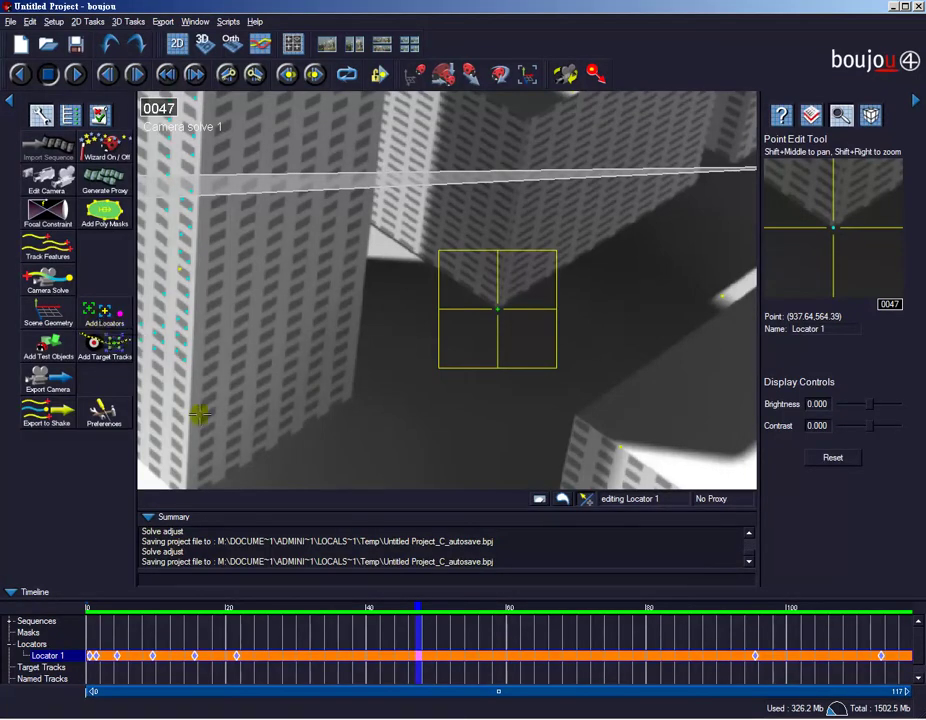
pyautogui.moveTo(415, 609); pyautogui.dragTo(88, 607)
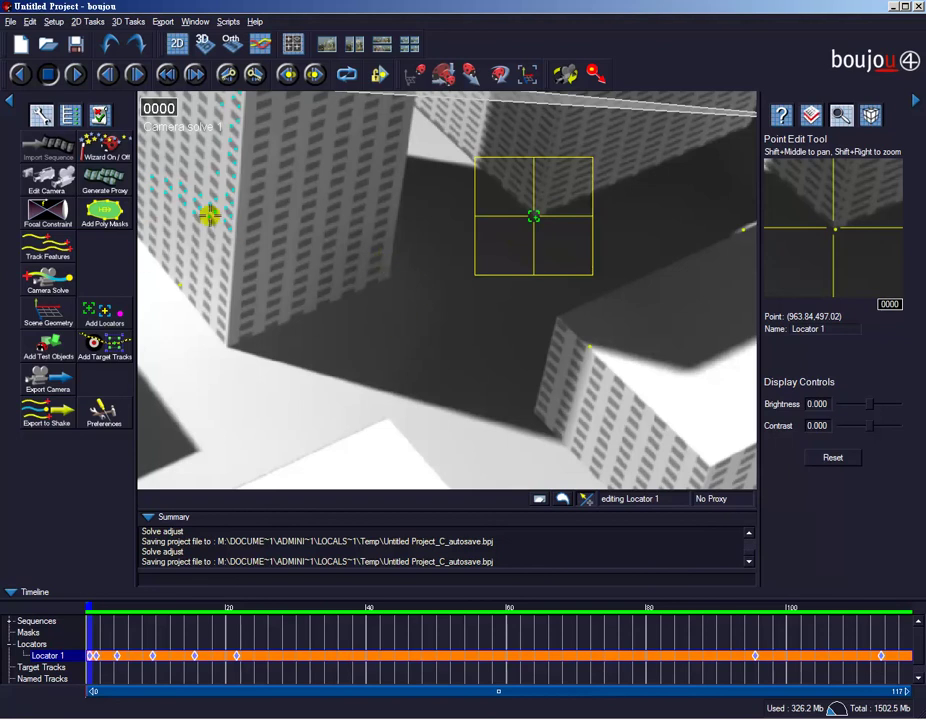
# Track features across all frames, then zoom out and pan the viewer.
pyautogui.click(53, 255)
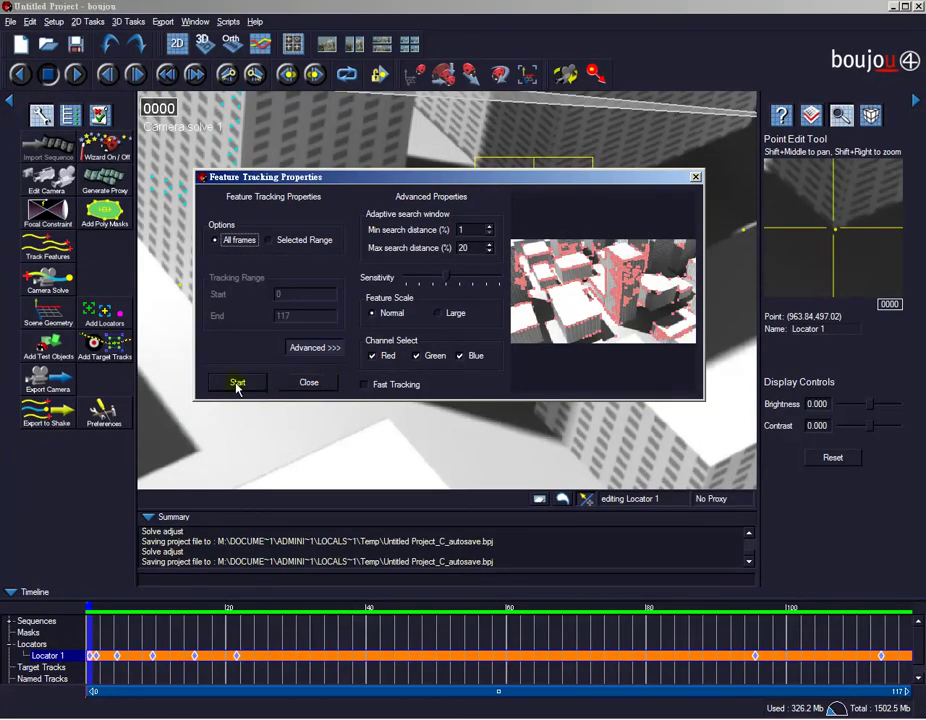
pyautogui.click(238, 386)
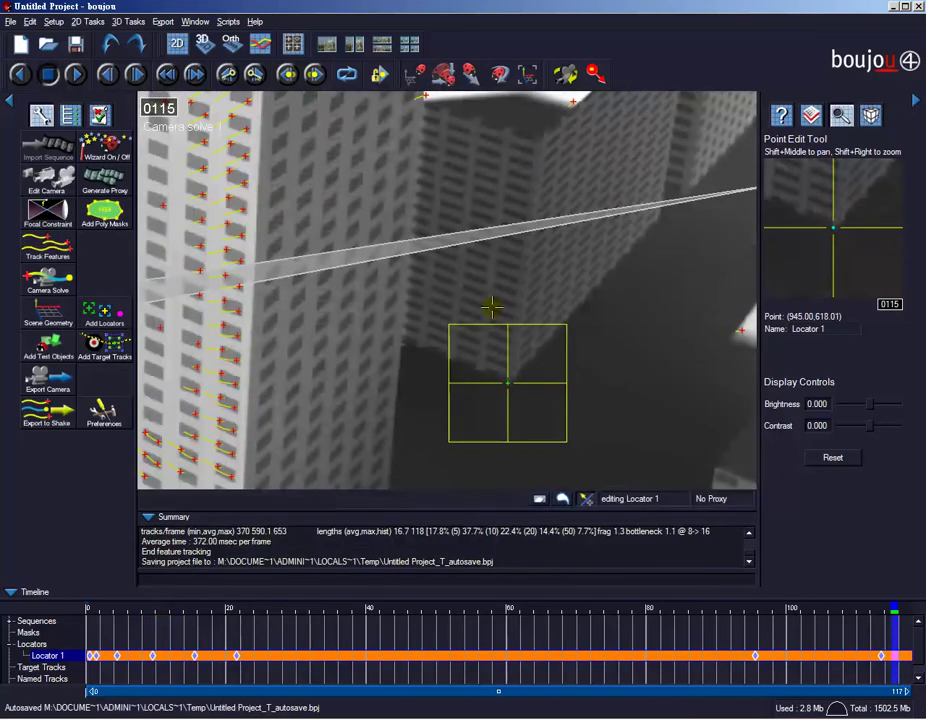
pyautogui.moveTo(492, 333)
pyautogui.keyDown('shift'); pyautogui.mouseDown(button='right')
pyautogui.moveTo(327, 331)
pyautogui.moveTo(408, 309)
pyautogui.mouseUp(button='right'); pyautogui.keyUp('shift')
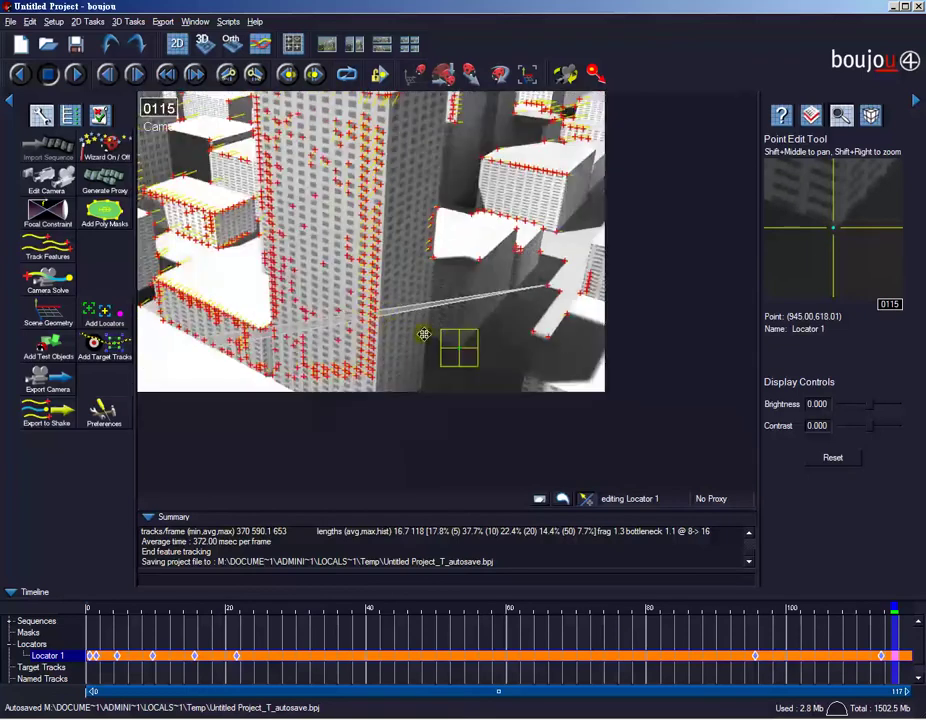
pyautogui.keyDown('shift'); pyautogui.moveTo(408, 309); pyautogui.dragTo(425, 315, button='middle'); pyautogui.keyUp('shift')
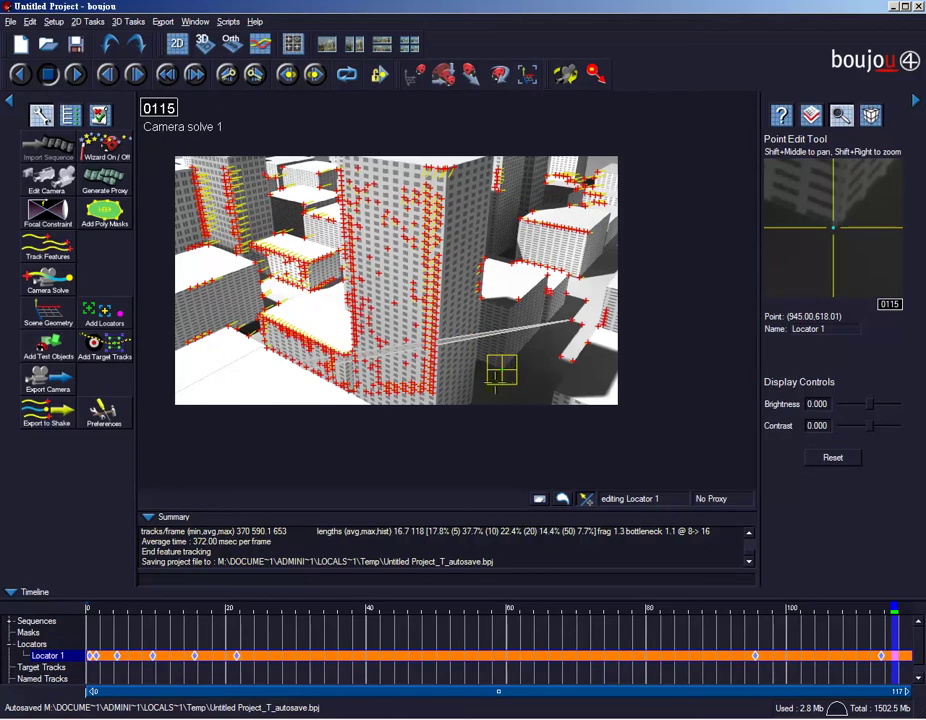
pyautogui.click(78, 74)
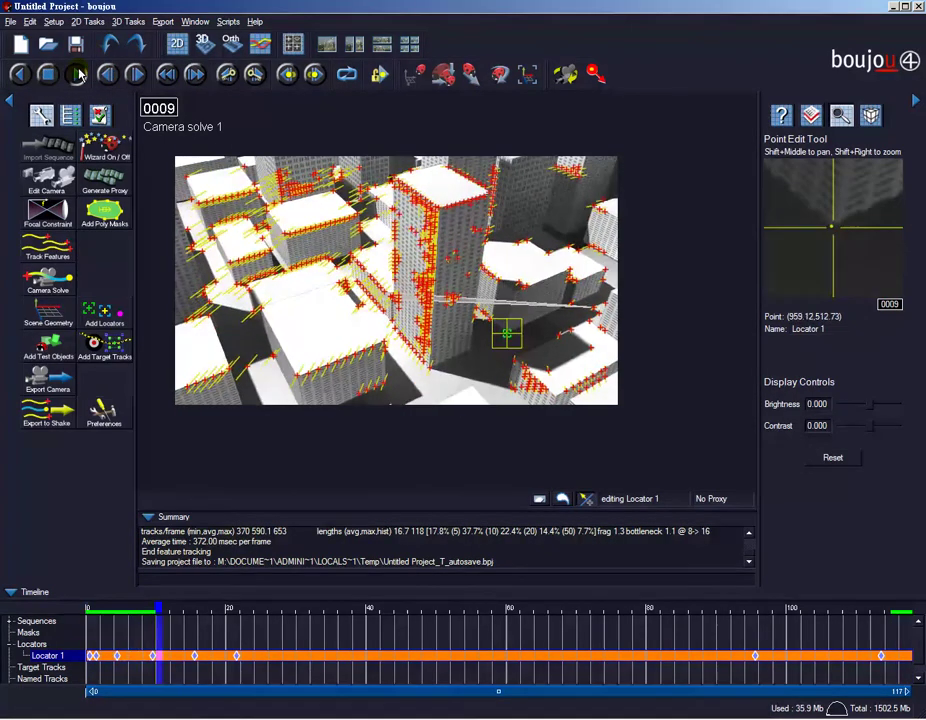
pyautogui.click(78, 74)
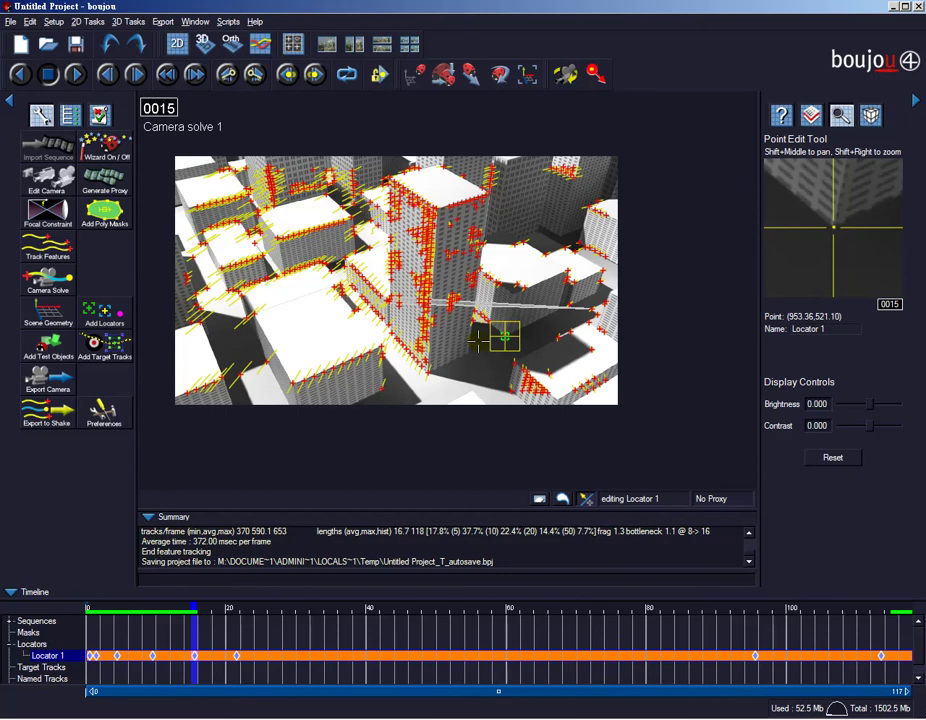
pyautogui.click(75, 74)
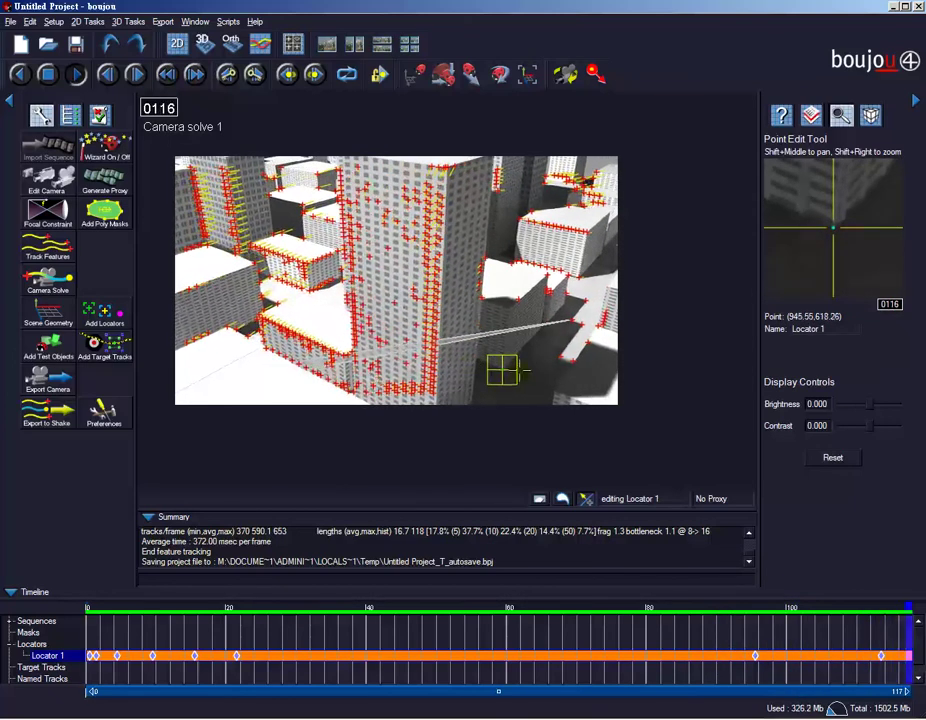
pyautogui.click(54, 82)
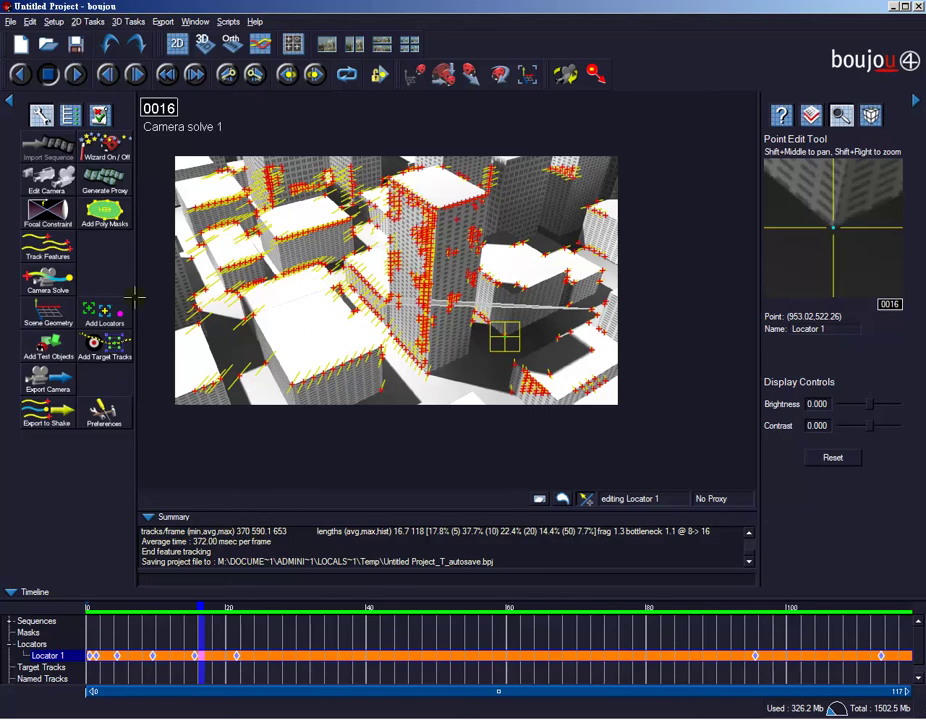
# Run a new camera solve with radial distortion and camera path smoothness enabled.
pyautogui.click(43, 287)
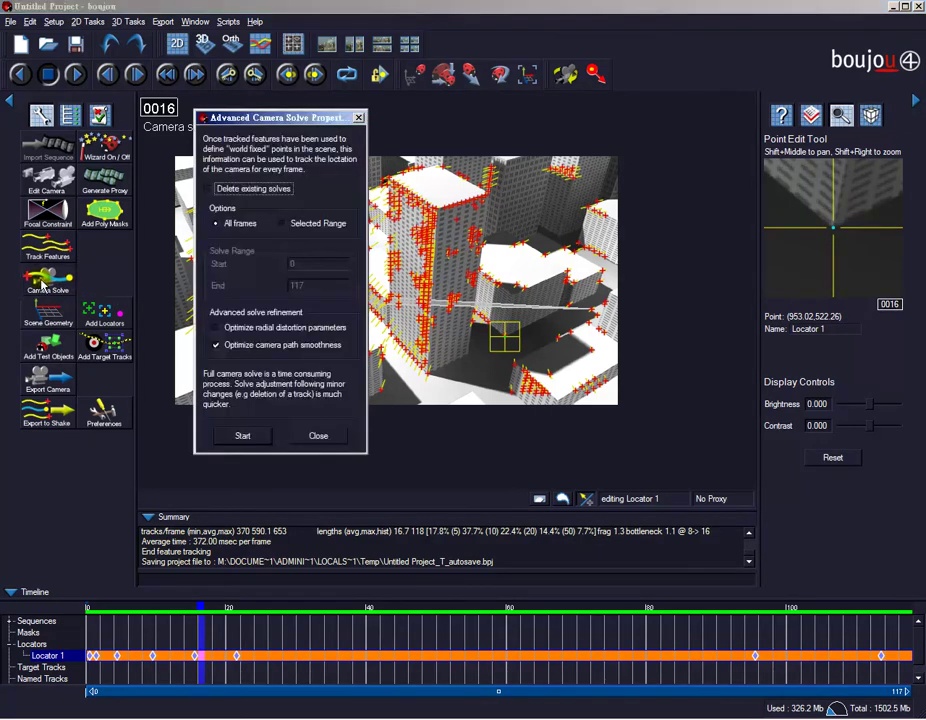
pyautogui.click(217, 345)
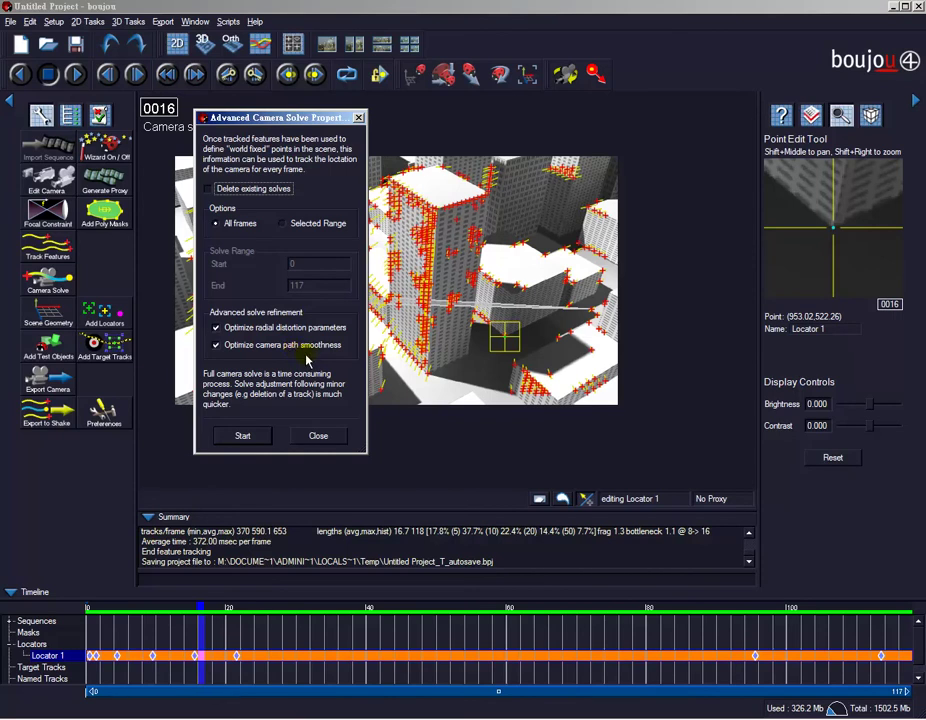
pyautogui.click(245, 437)
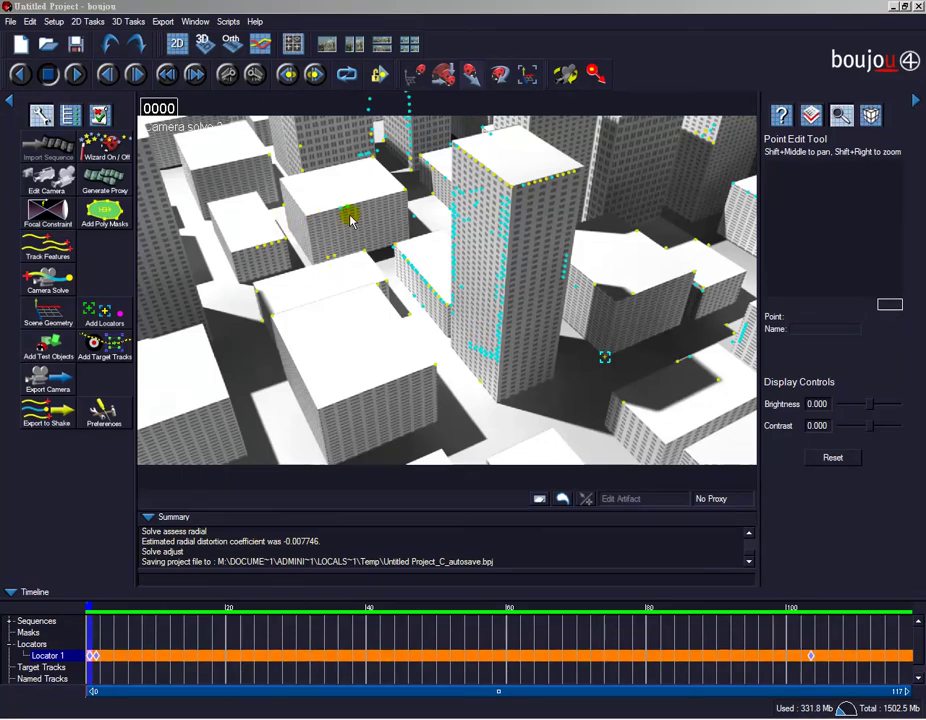
# Set the test object type to Plane after trying Cube, Cylinder and Pyramid.
pyautogui.click(42, 348)
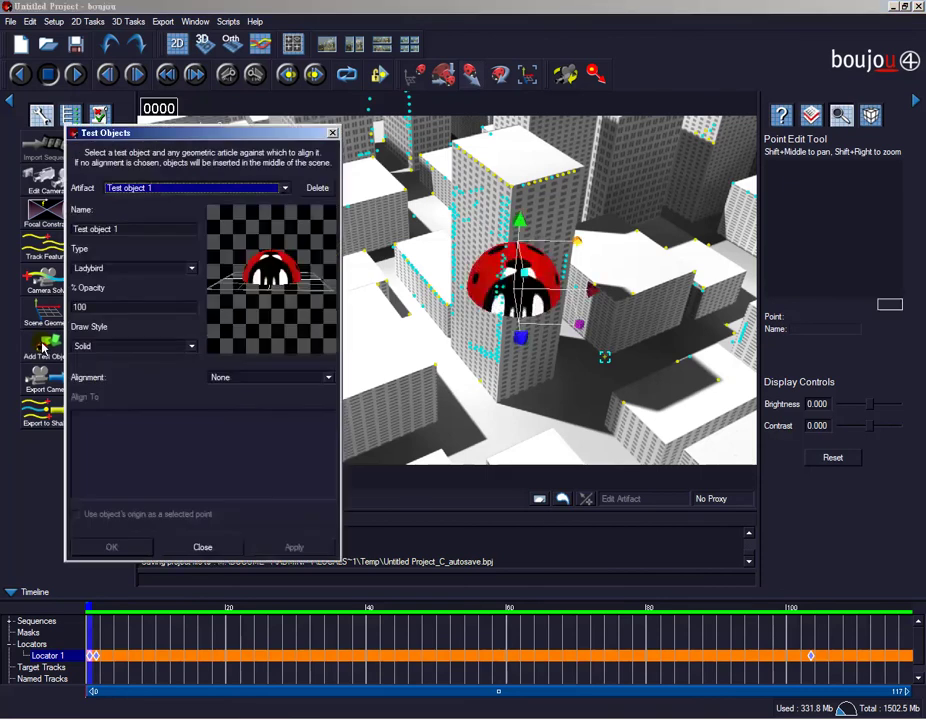
pyautogui.moveTo(234, 132); pyautogui.dragTo(303, 136)
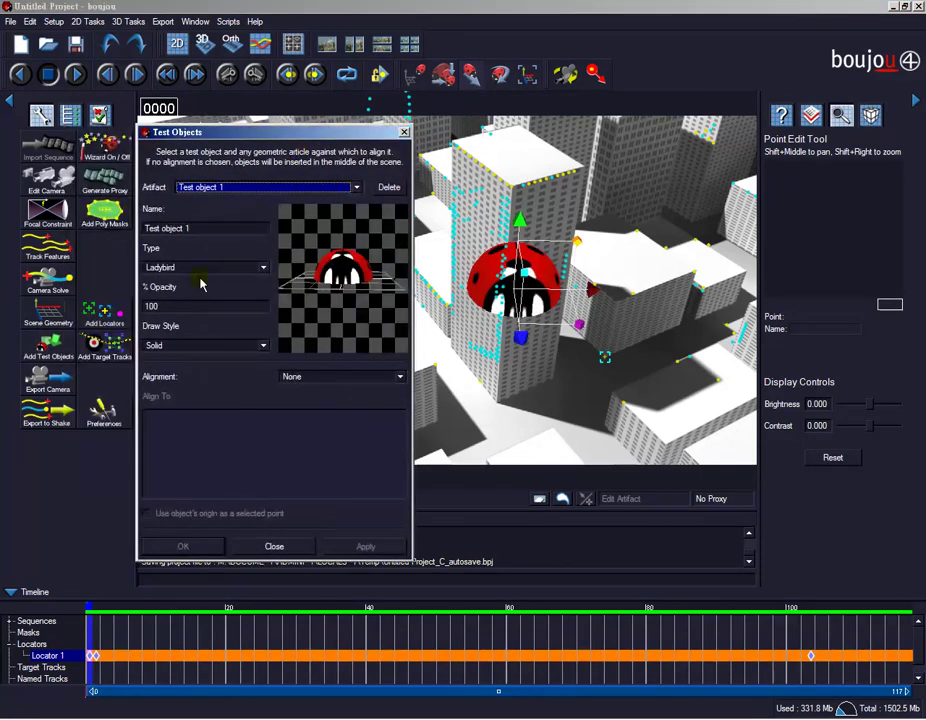
pyautogui.click(258, 268)
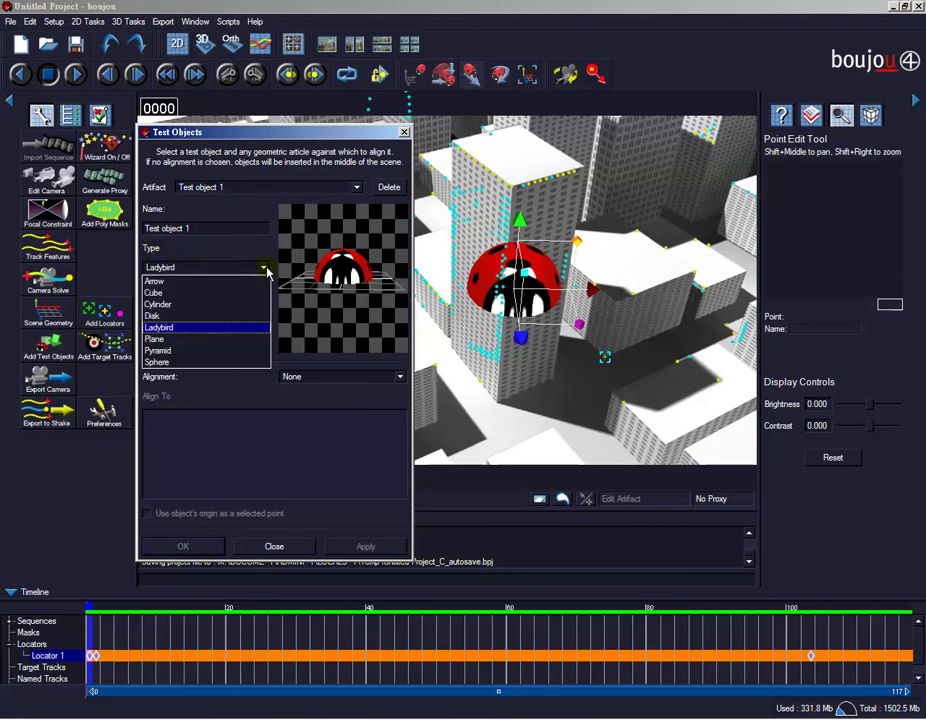
pyautogui.click(197, 293)
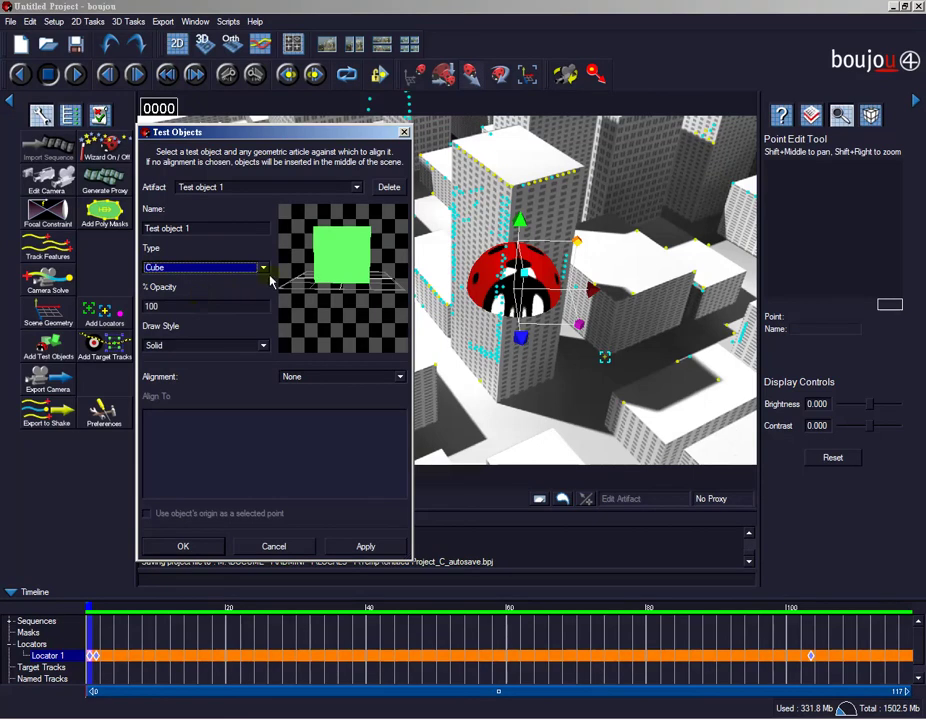
pyautogui.click(264, 268)
pyautogui.click(219, 305)
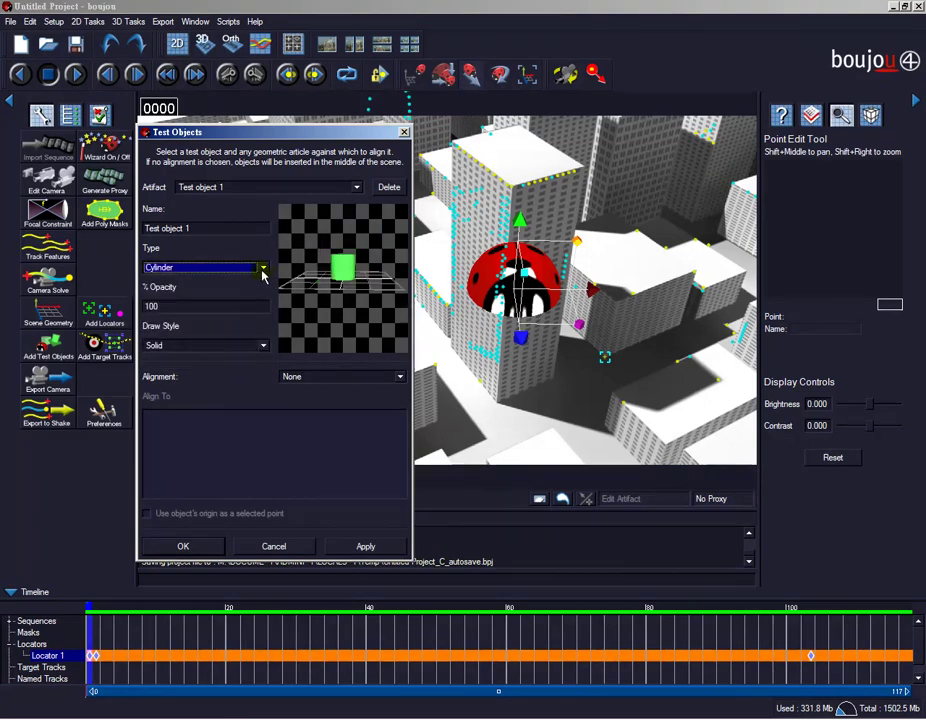
pyautogui.click(264, 268)
pyautogui.click(200, 352)
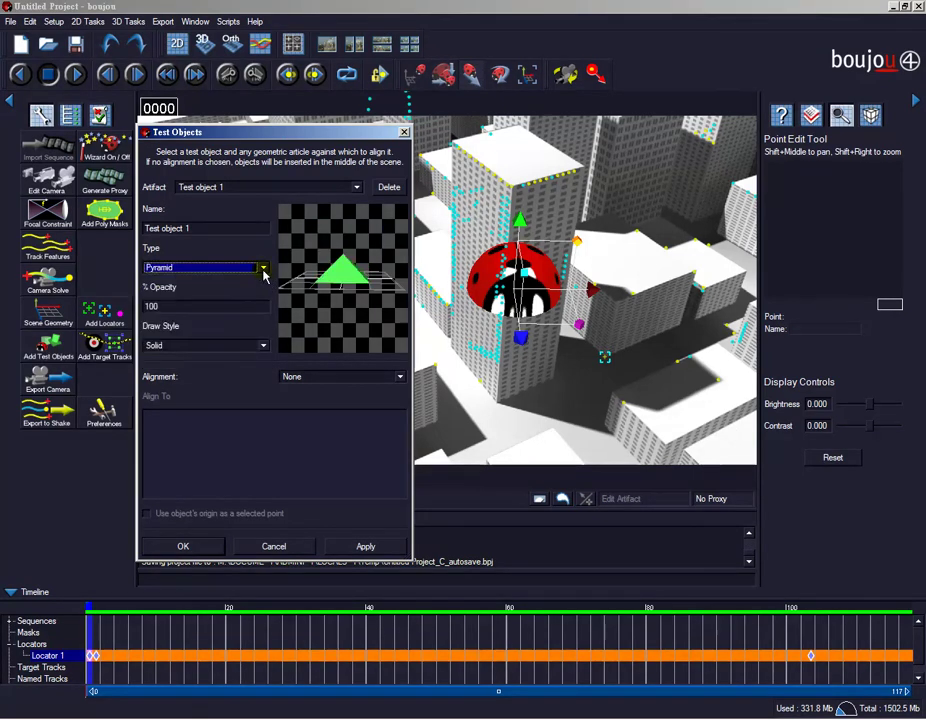
pyautogui.click(264, 268)
pyautogui.click(221, 340)
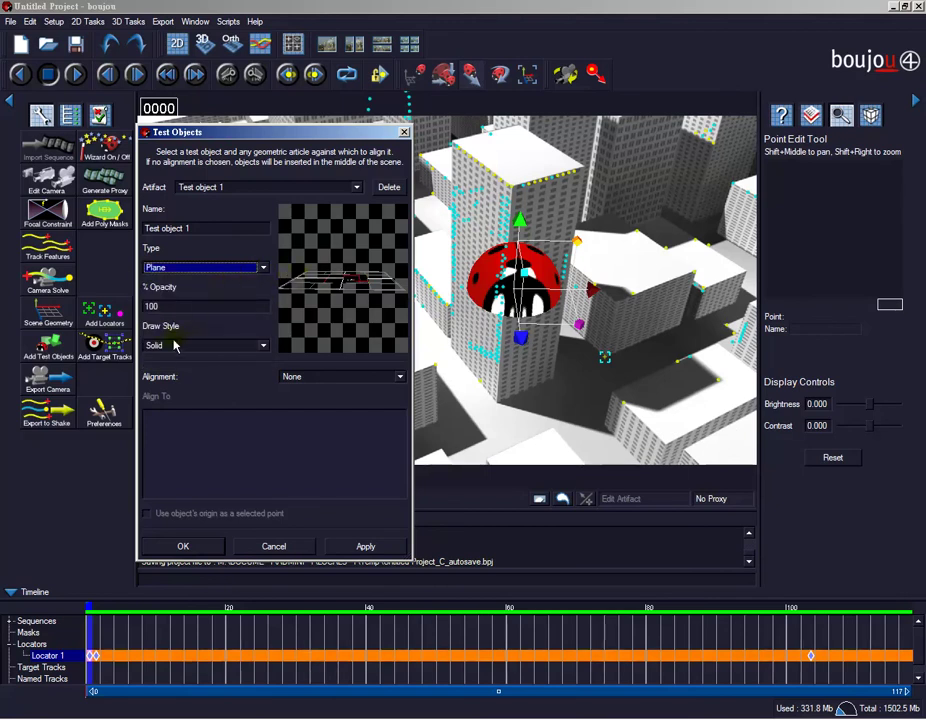
# Draw the plane Solid, orient and move it to <The ZX Plane>, and apply.
pyautogui.click(258, 348)
pyautogui.click(238, 371)
pyautogui.click(237, 346)
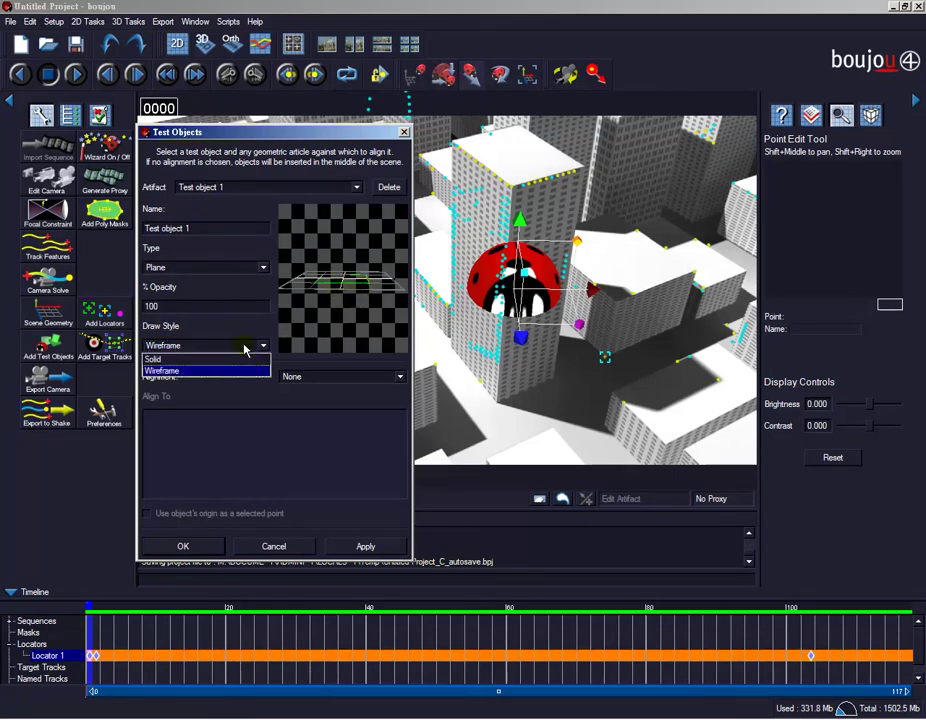
pyautogui.click(237, 359)
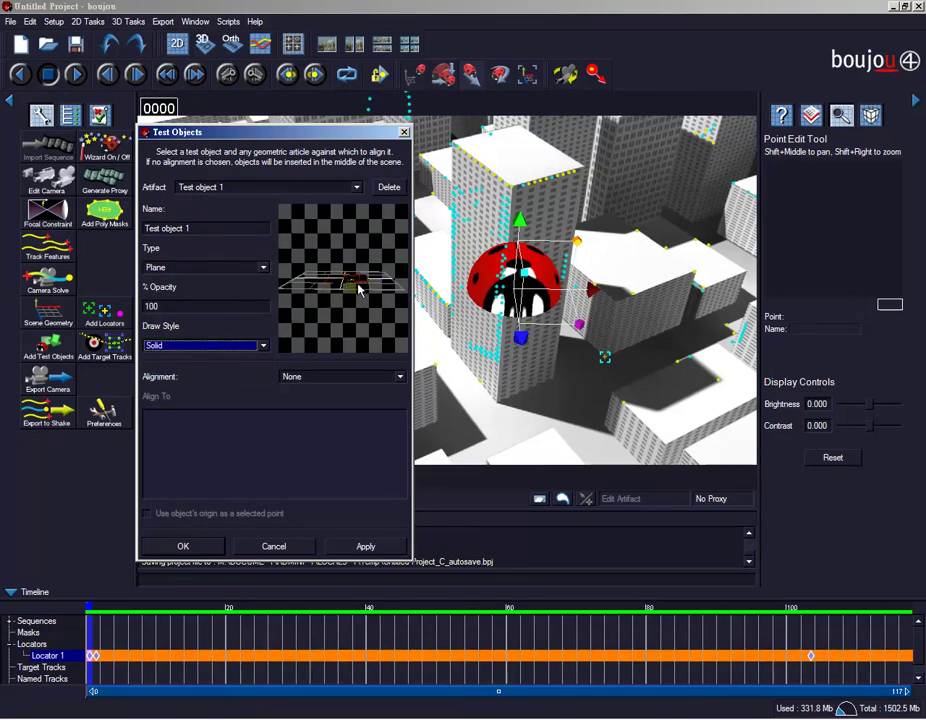
pyautogui.click(352, 378)
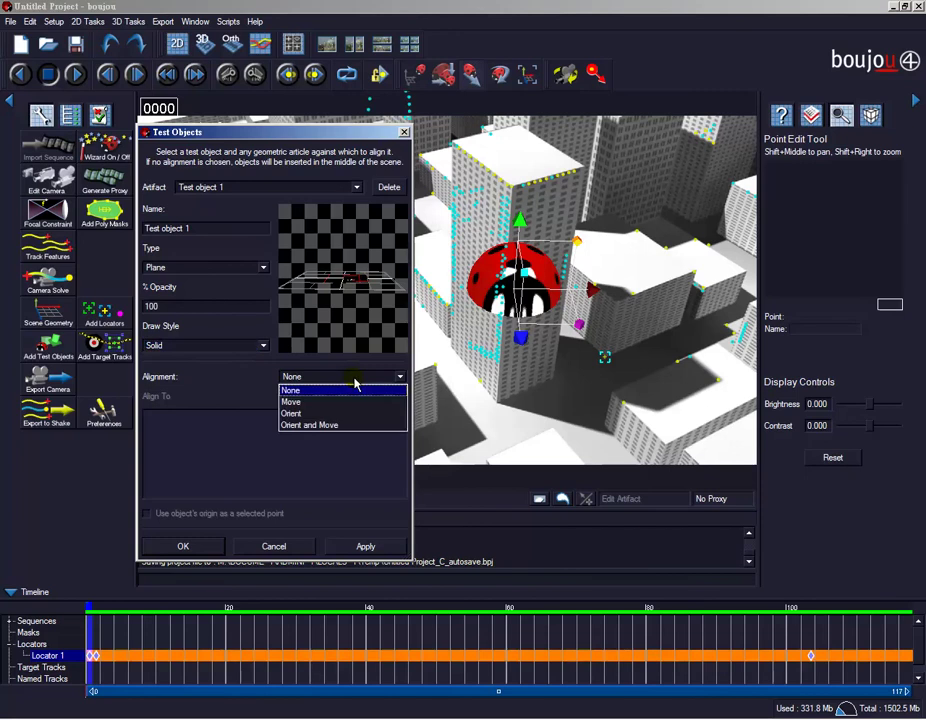
pyautogui.click(343, 426)
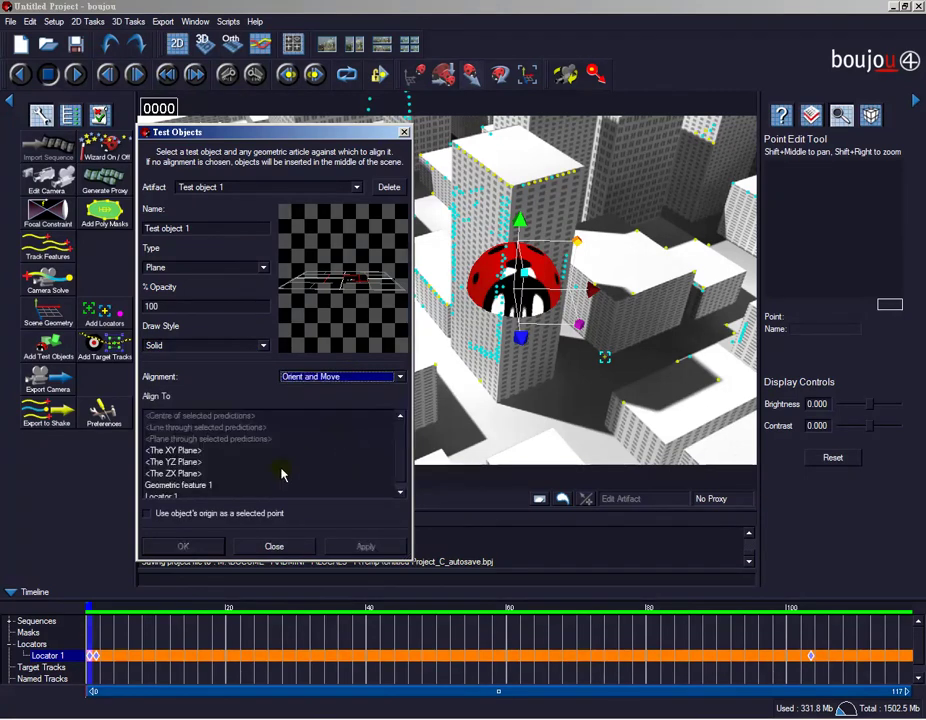
pyautogui.scroll(-1, 400, 470)
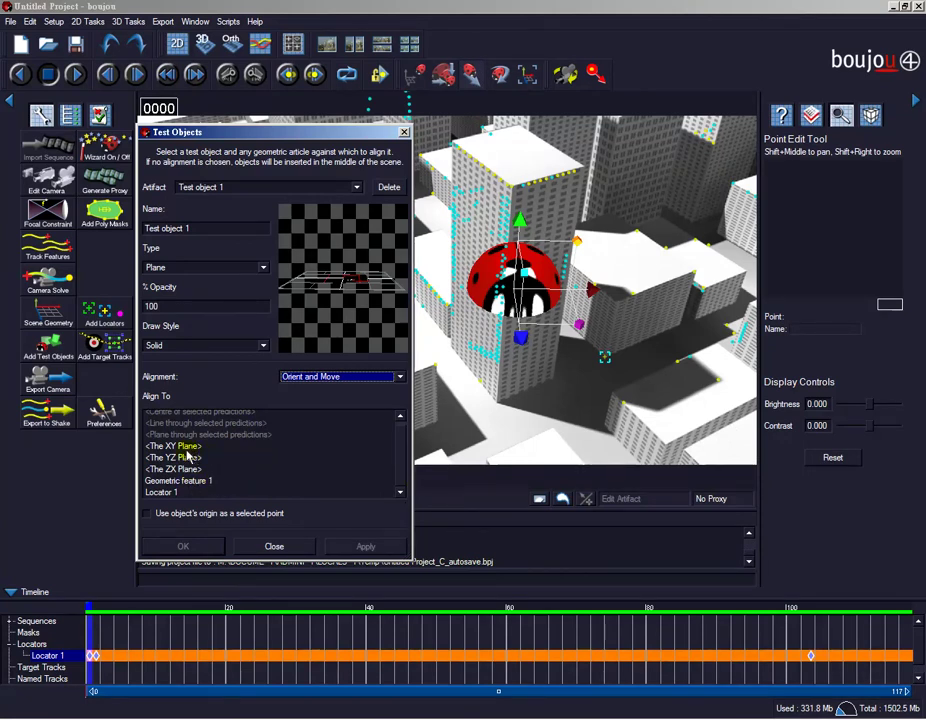
pyautogui.click(184, 470)
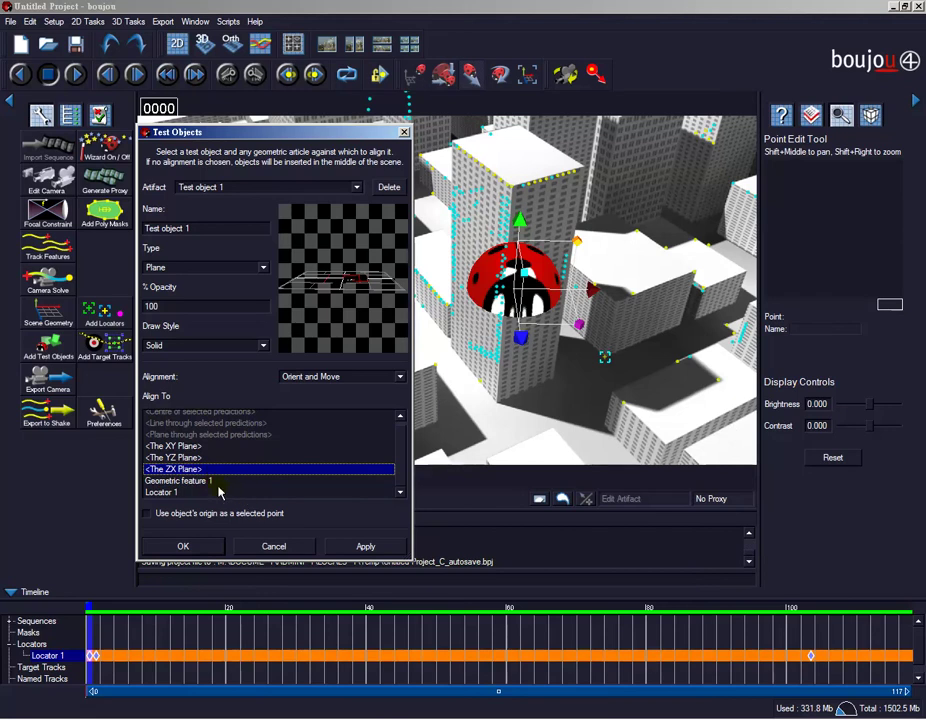
pyautogui.click(359, 549)
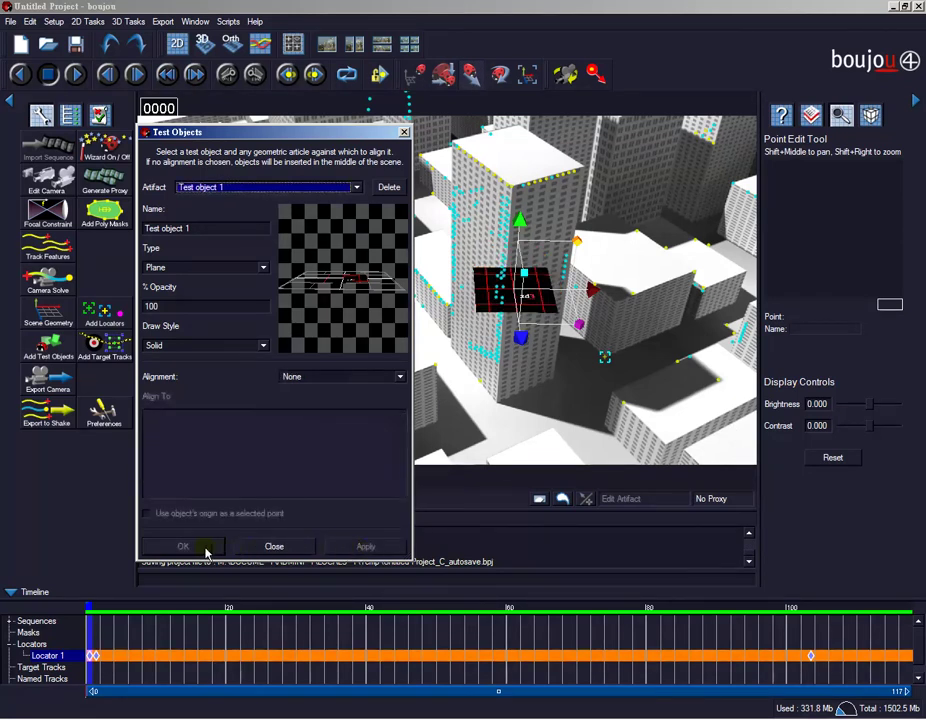
pyautogui.click(274, 546)
# In the 3D view, raise the test plane and shift it left toward the rooftop.
pyautogui.click(204, 44)
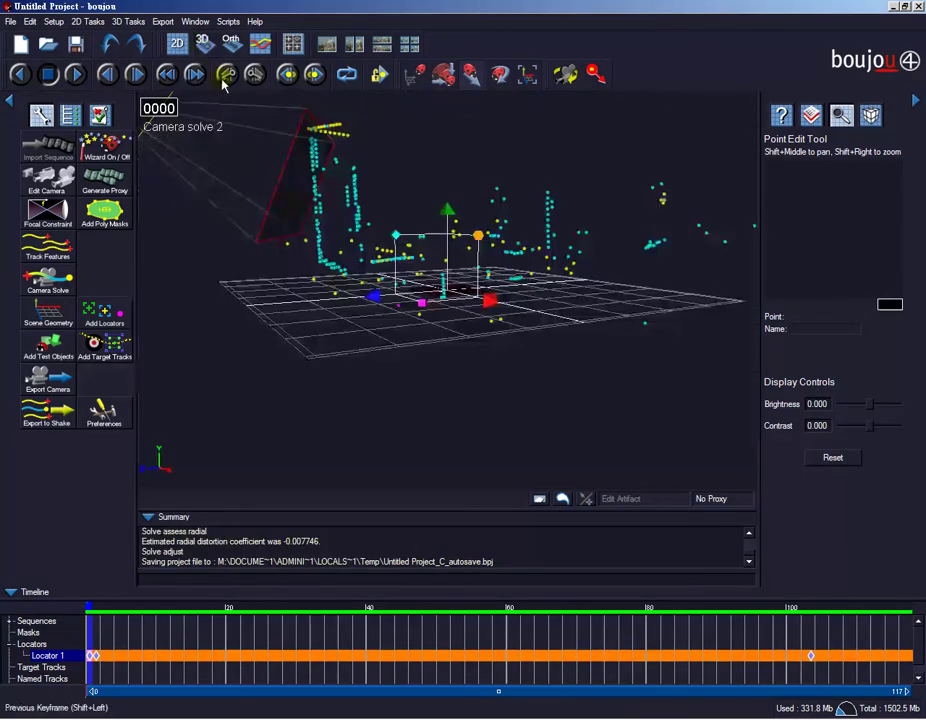
pyautogui.moveTo(444, 262)
pyautogui.keyDown('shift'); pyautogui.mouseDown()
pyautogui.moveTo(441, 302)
pyautogui.moveTo(413, 302)
pyautogui.moveTo(413, 314)
pyautogui.moveTo(429, 290)
pyautogui.mouseUp(); pyautogui.keyUp('shift')
pyautogui.moveTo(451, 228)
pyautogui.keyDown('shift'); pyautogui.mouseDown()
pyautogui.moveTo(445, 150)
pyautogui.moveTo(400, 200)
pyautogui.moveTo(411, 267)
pyautogui.moveTo(474, 256)
pyautogui.mouseUp(); pyautogui.keyUp('shift')
pyautogui.moveTo(481, 206); pyautogui.dragTo(450, 190)
pyautogui.moveTo(426, 231)
pyautogui.mouseDown()
pyautogui.moveTo(340, 228)
pyautogui.moveTo(492, 220)
pyautogui.moveTo(531, 313)
pyautogui.moveTo(430, 287)
pyautogui.moveTo(438, 314)
pyautogui.moveTo(444, 306)
pyautogui.mouseUp()
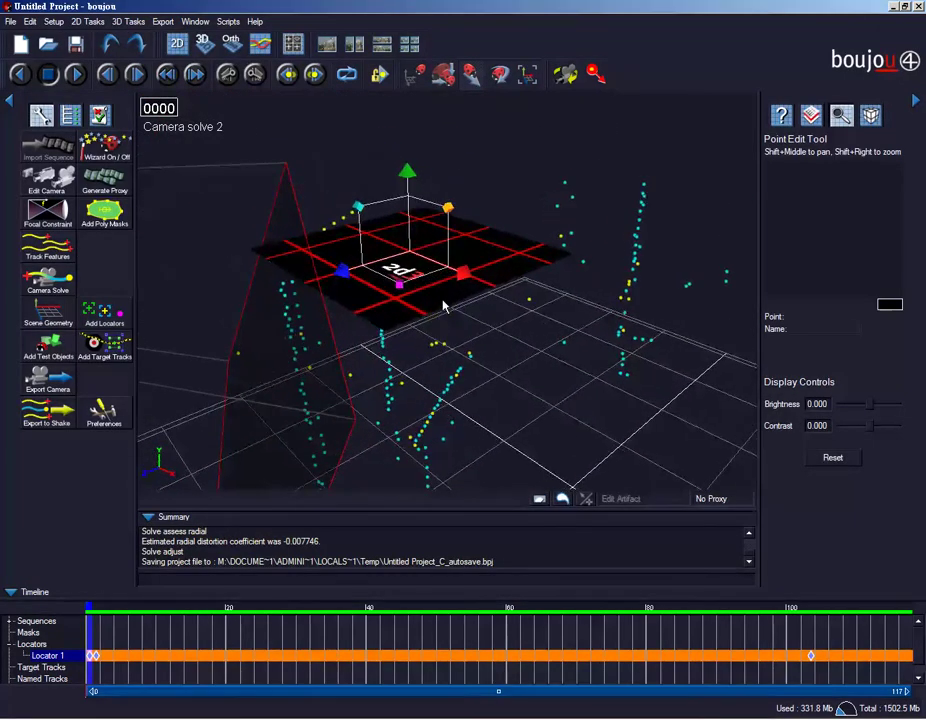
# Spin the test plane about its vertical axis, reposition it over the points, and tilt it slightly.
pyautogui.click(443, 74)
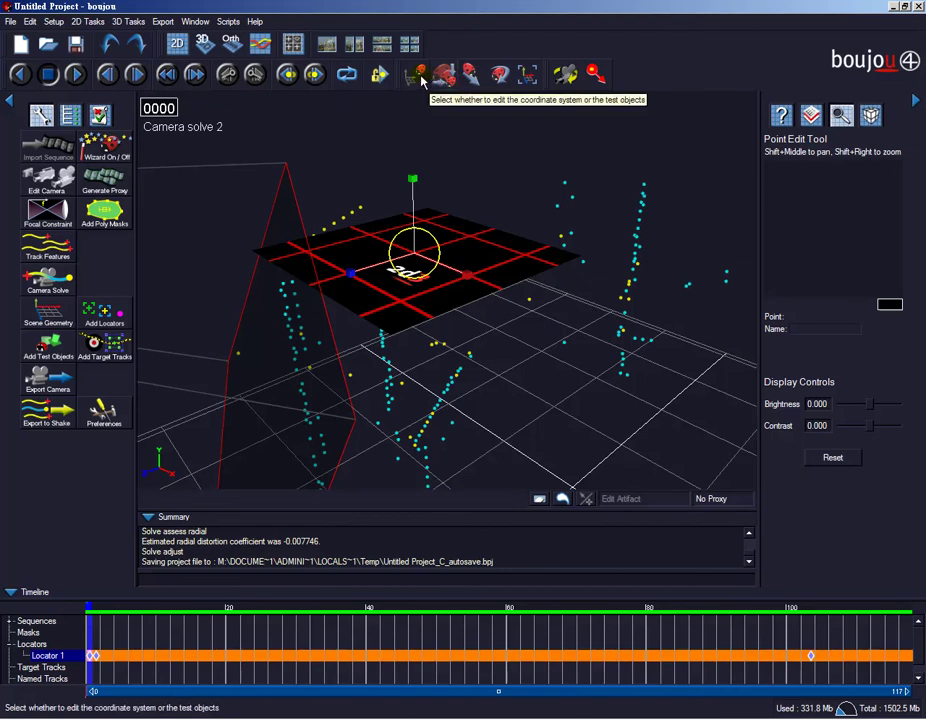
pyautogui.click(500, 74)
pyautogui.moveTo(411, 280)
pyautogui.mouseDown()
pyautogui.moveTo(434, 273)
pyautogui.moveTo(438, 281)
pyautogui.mouseUp()
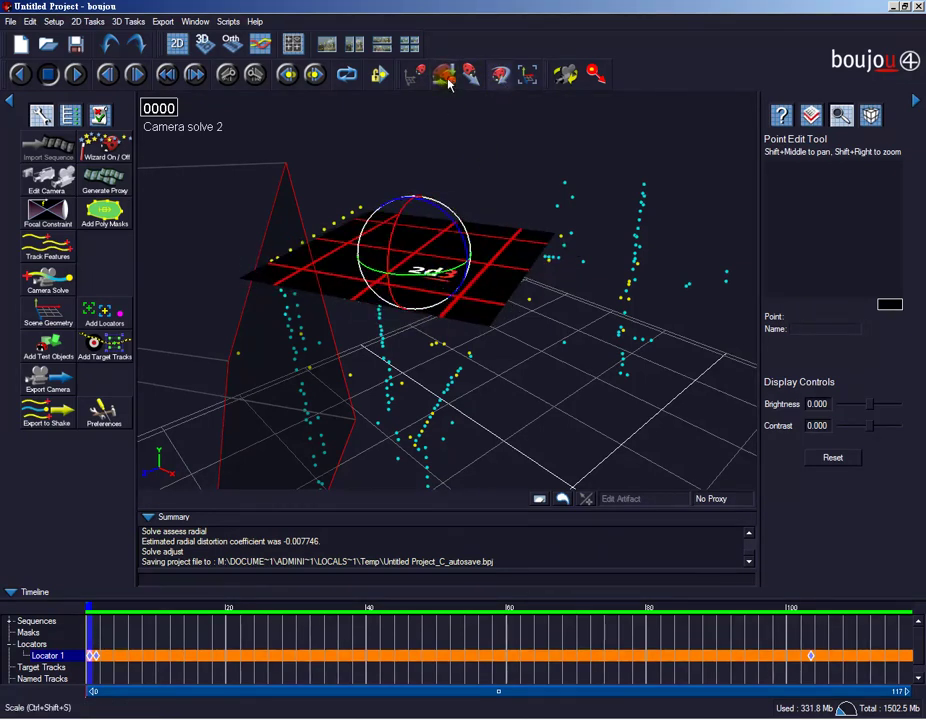
pyautogui.hotkey('ctrl', 'shift', 't')
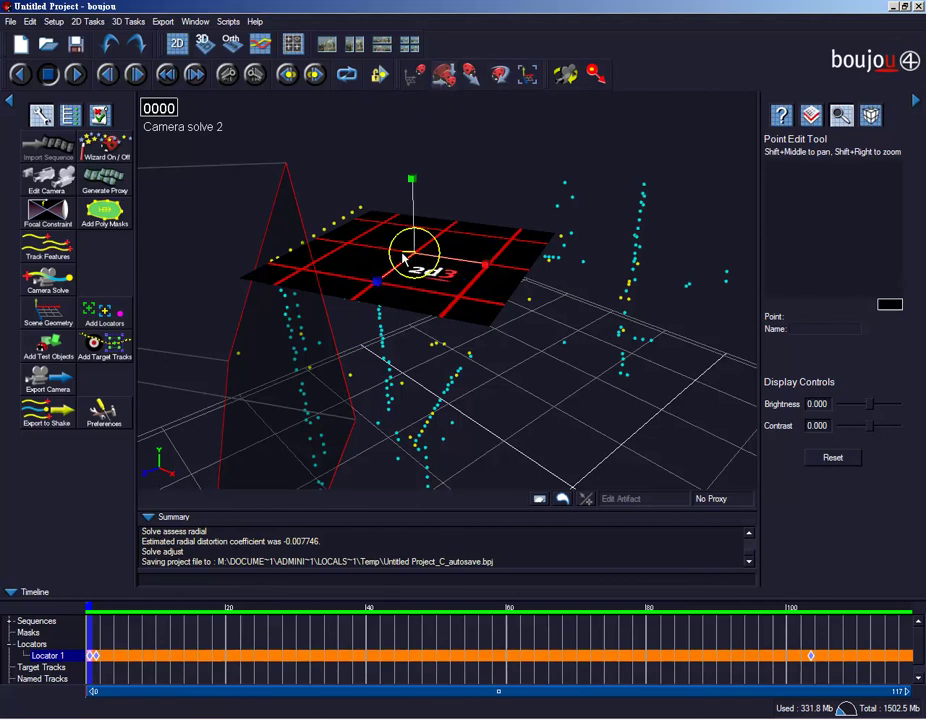
pyautogui.click(471, 76)
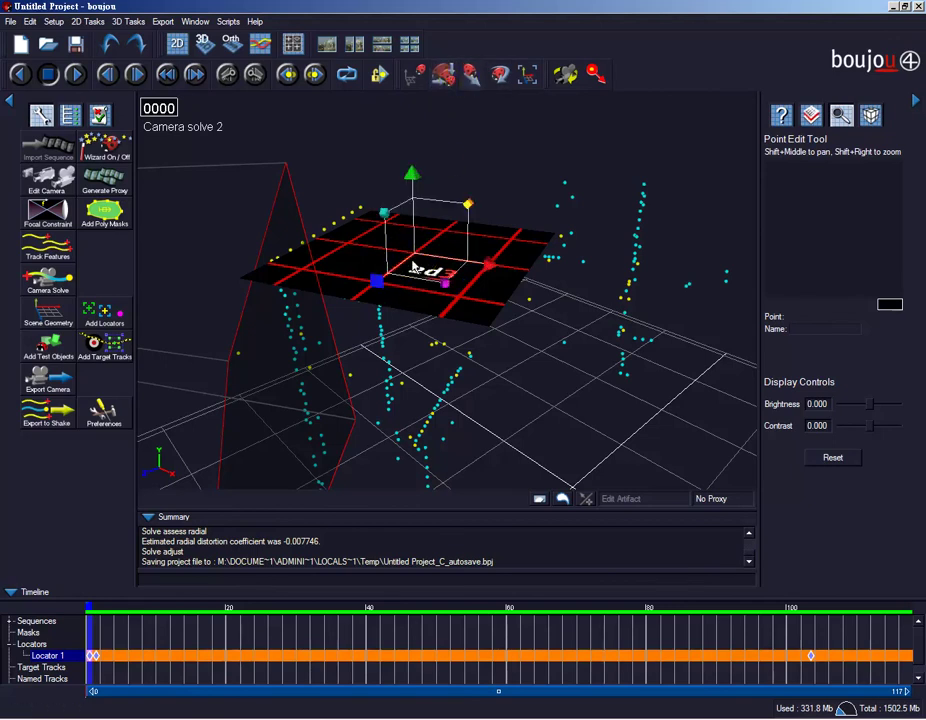
pyautogui.keyDown('shift'); pyautogui.moveTo(400, 250); pyautogui.dragTo(548, 289); pyautogui.keyUp('shift')
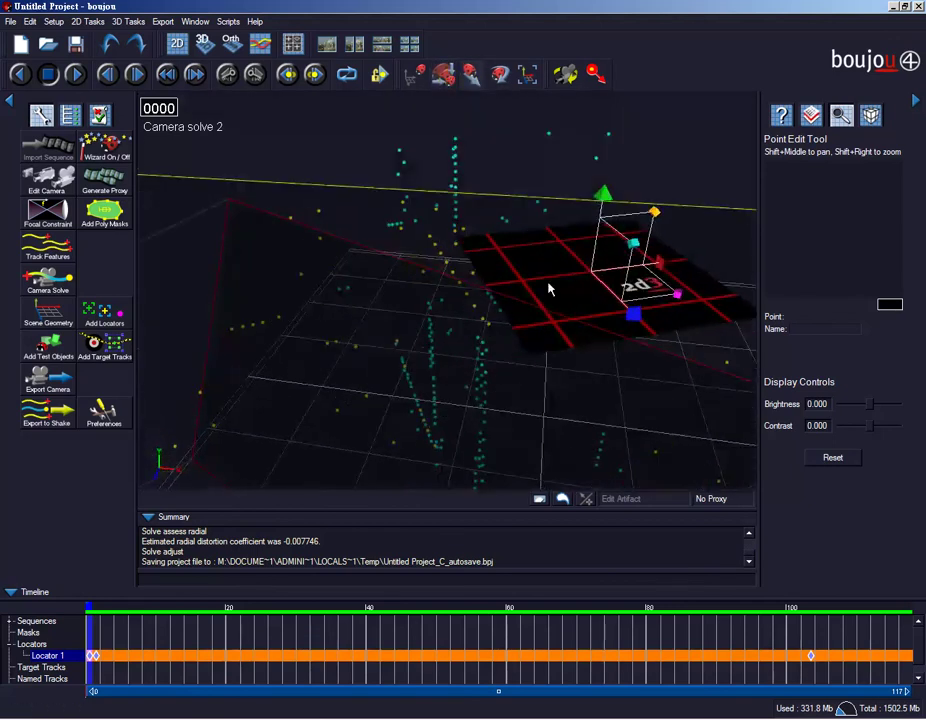
pyautogui.moveTo(635, 316)
pyautogui.mouseDown()
pyautogui.moveTo(641, 244)
pyautogui.moveTo(627, 246)
pyautogui.mouseUp()
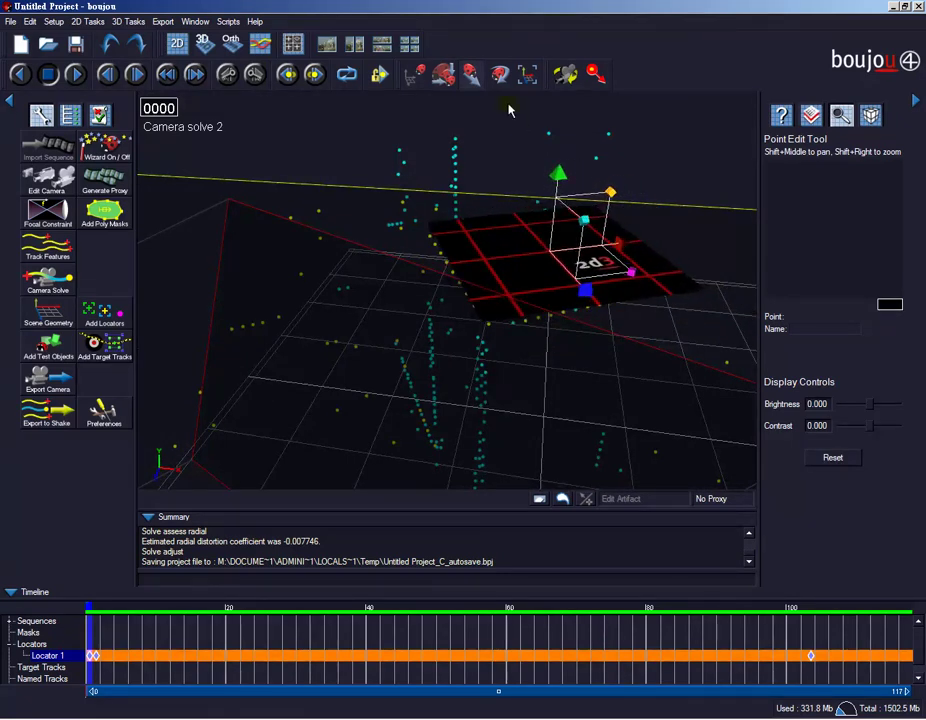
pyautogui.click(500, 74)
pyautogui.moveTo(543, 284); pyautogui.dragTo(546, 281)
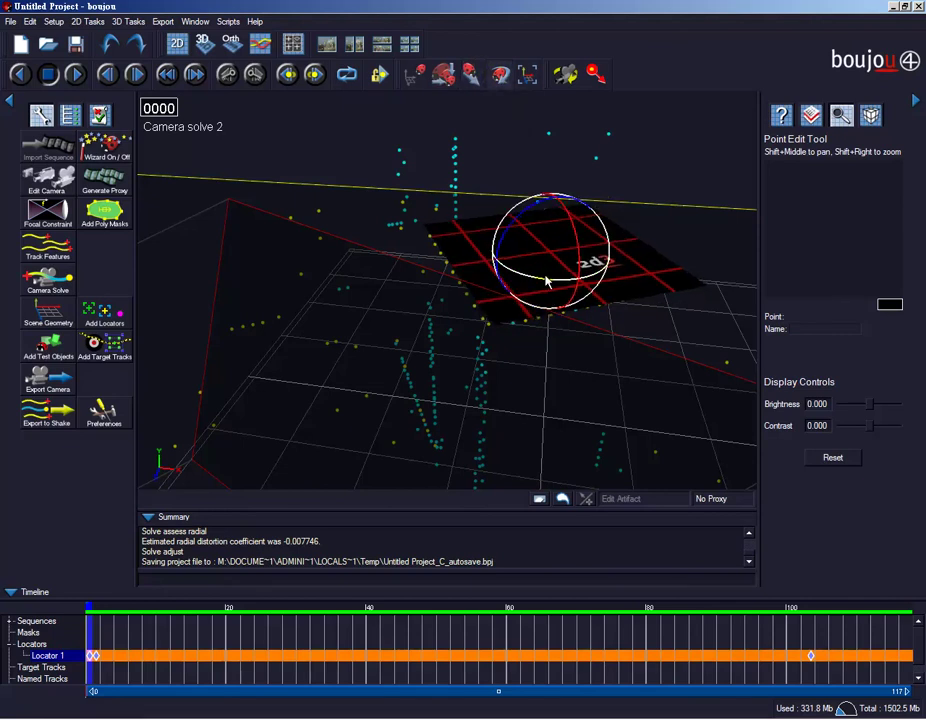
# Orbit the 3D view to inspect the plane's placement on the rooftop.
pyautogui.moveTo(339, 149)
pyautogui.keyDown('shift'); pyautogui.mouseDown()
pyautogui.moveTo(314, 132)
pyautogui.moveTo(402, 208)
pyautogui.moveTo(310, 157)
pyautogui.mouseUp(); pyautogui.keyUp('shift')
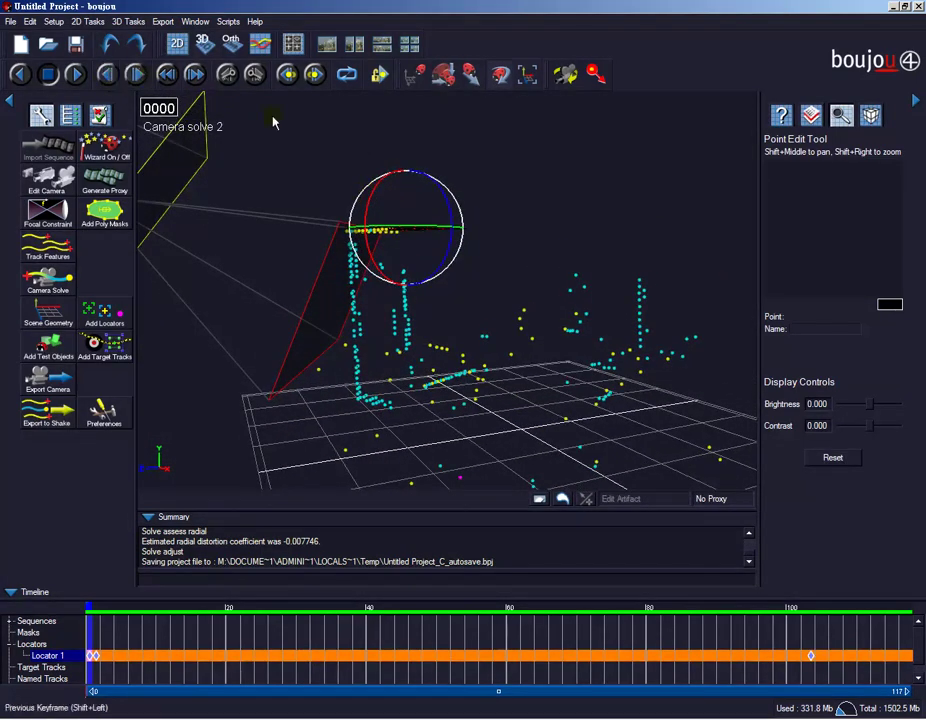
pyautogui.keyDown('shift'); pyautogui.moveTo(254, 138); pyautogui.dragTo(335, 175); pyautogui.keyUp('shift')
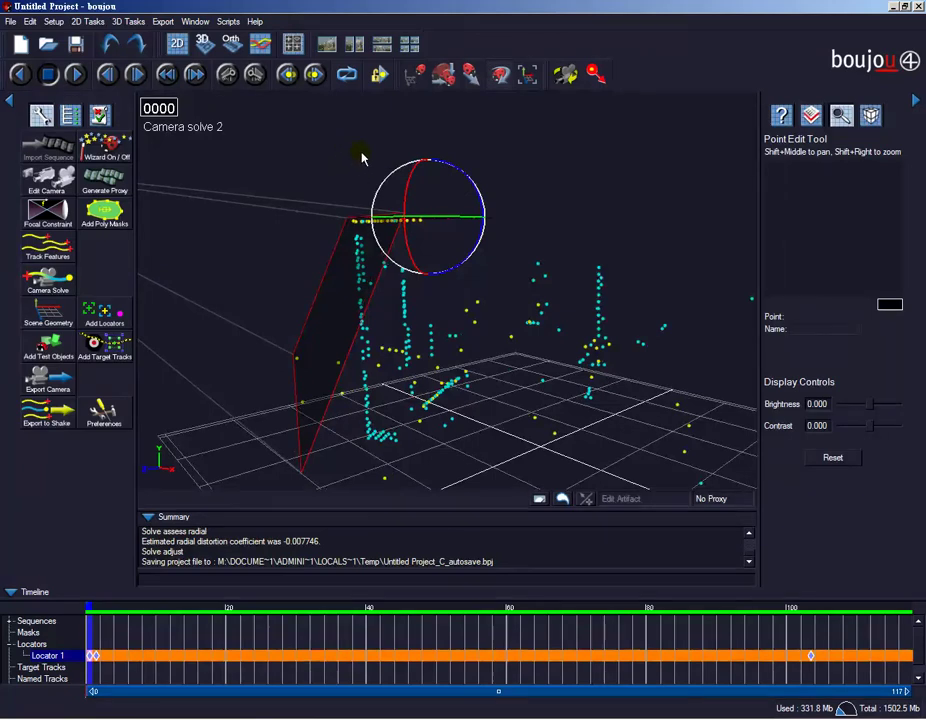
pyautogui.moveTo(475, 316)
pyautogui.keyDown('shift'); pyautogui.mouseDown()
pyautogui.moveTo(486, 310)
pyautogui.moveTo(434, 296)
pyautogui.moveTo(490, 330)
pyautogui.moveTo(462, 346)
pyautogui.mouseUp(); pyautogui.keyUp('shift')
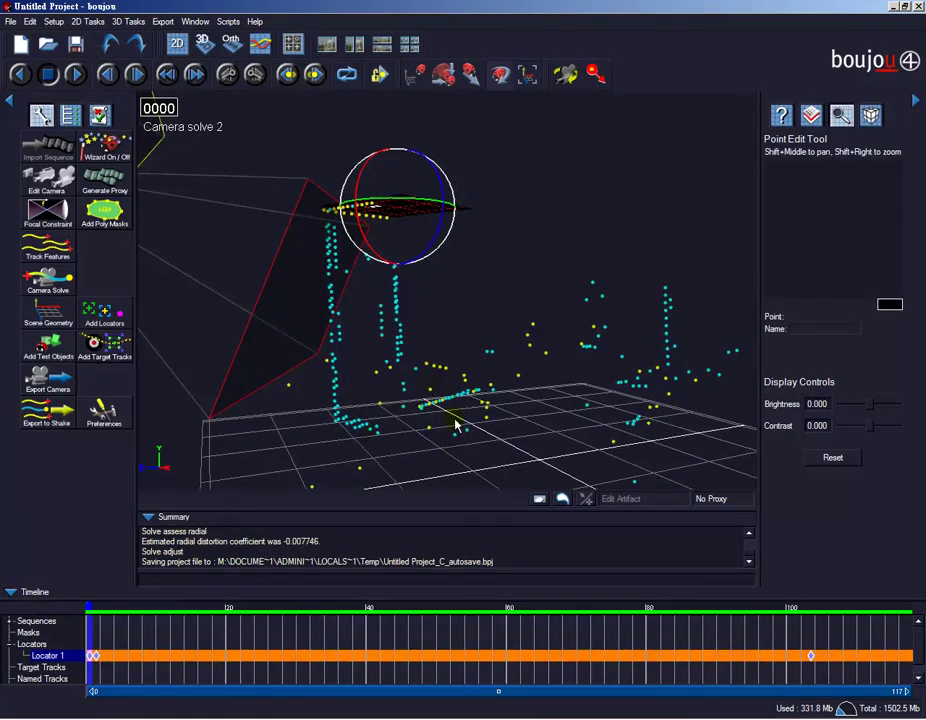
pyautogui.click(128, 21)
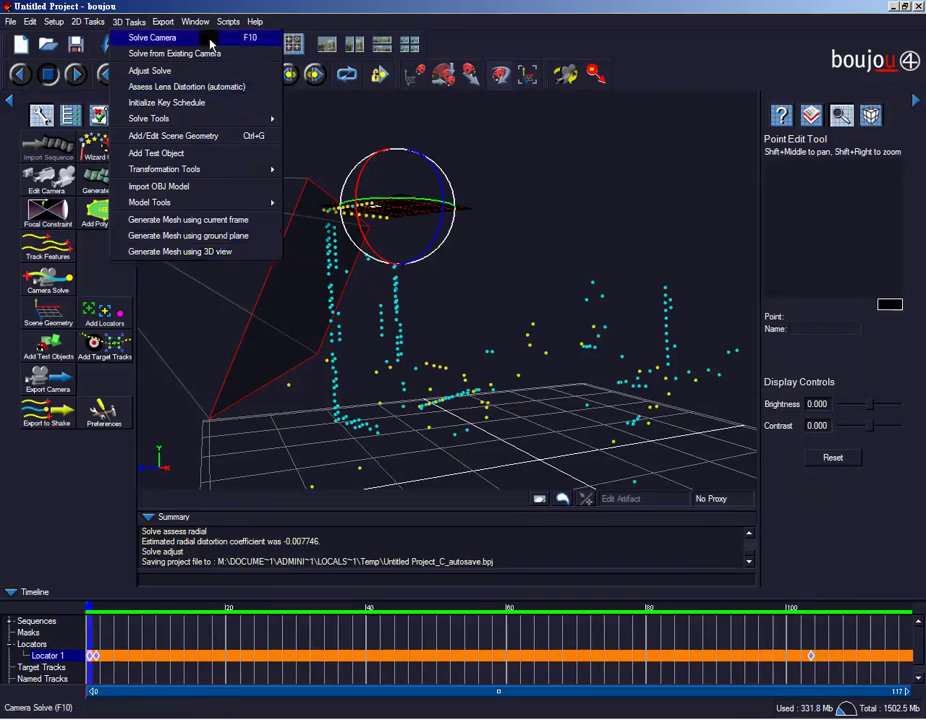
pyautogui.moveTo(163, 21)
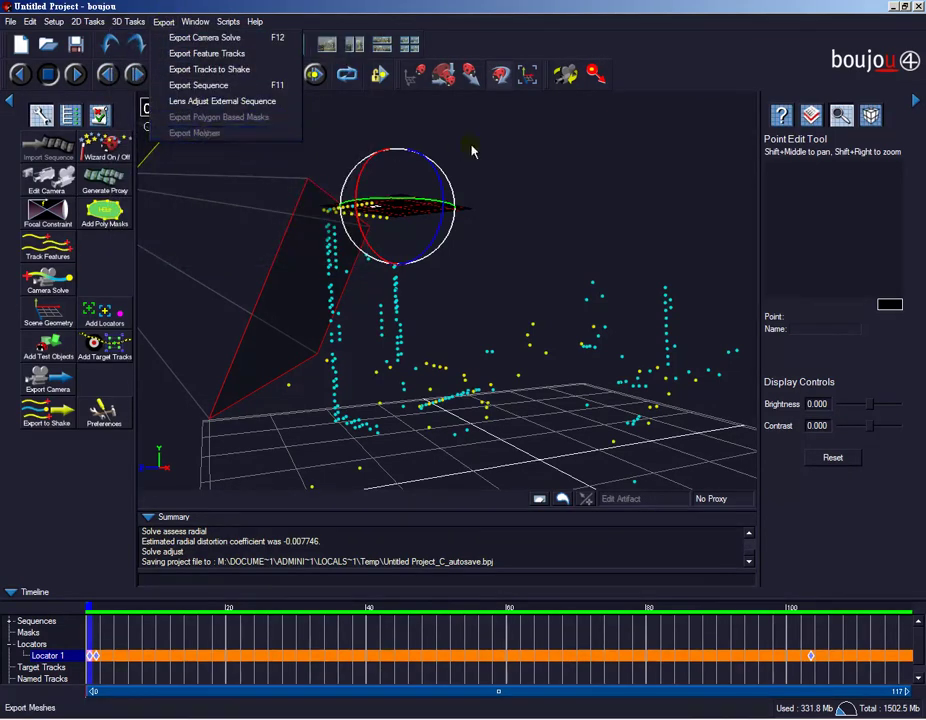
pyautogui.click(471, 149)
pyautogui.moveTo(480, 151)
pyautogui.mouseDown(button='middle')
pyautogui.moveTo(576, 226)
pyautogui.moveTo(480, 250)
pyautogui.moveTo(513, 264)
pyautogui.moveTo(505, 264)
pyautogui.moveTo(519, 284)
pyautogui.mouseUp(button='middle')
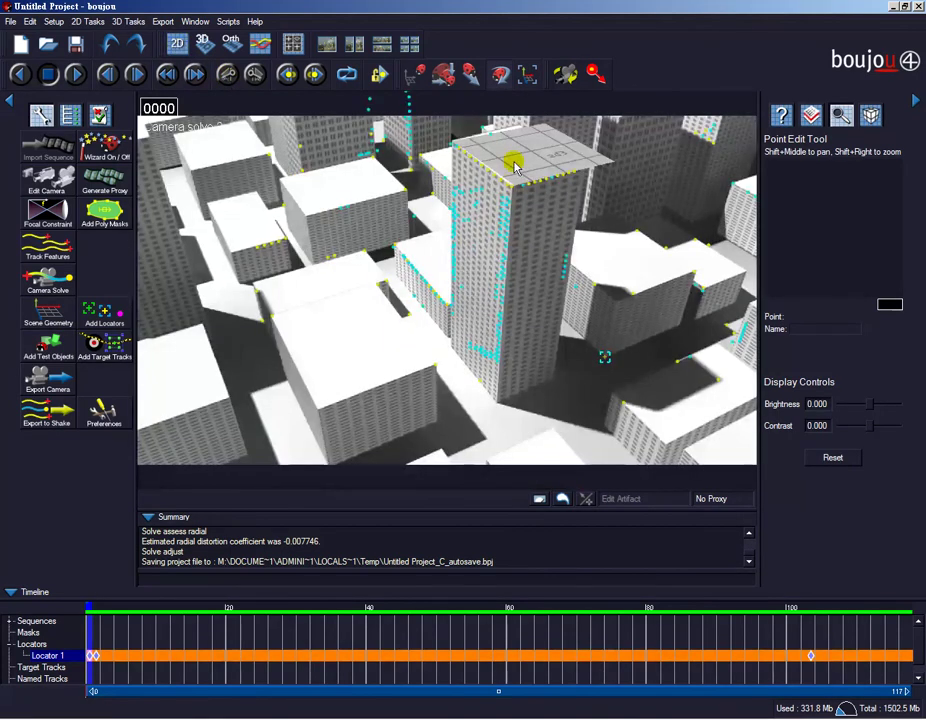
# Play the shot to frame 0112 and select then deselect the rooftop test plane to verify it holds.
pyautogui.click(75, 74)
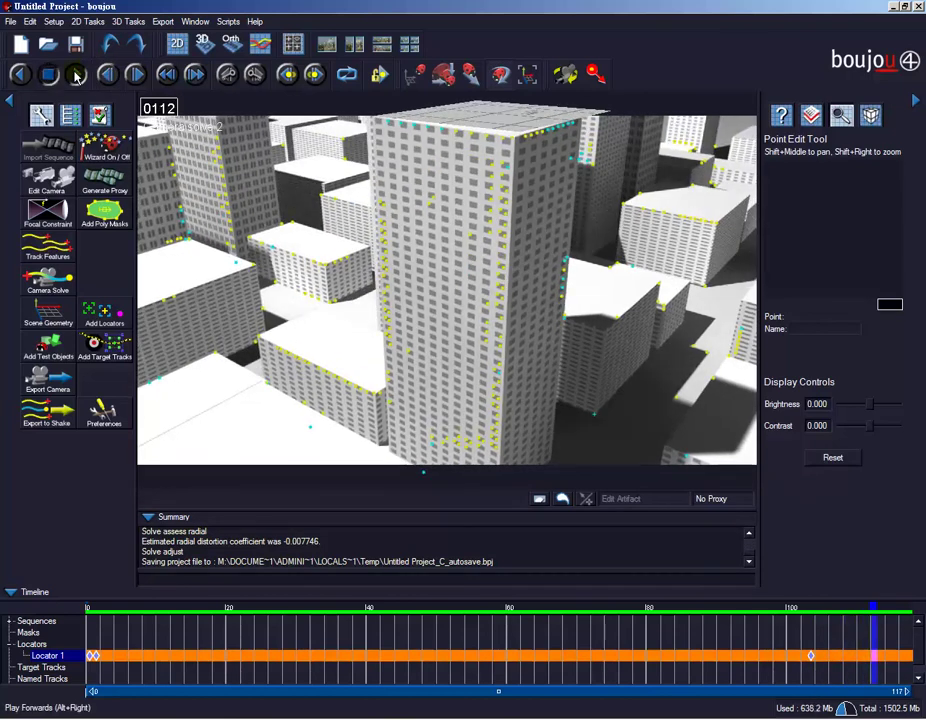
pyautogui.click(497, 118)
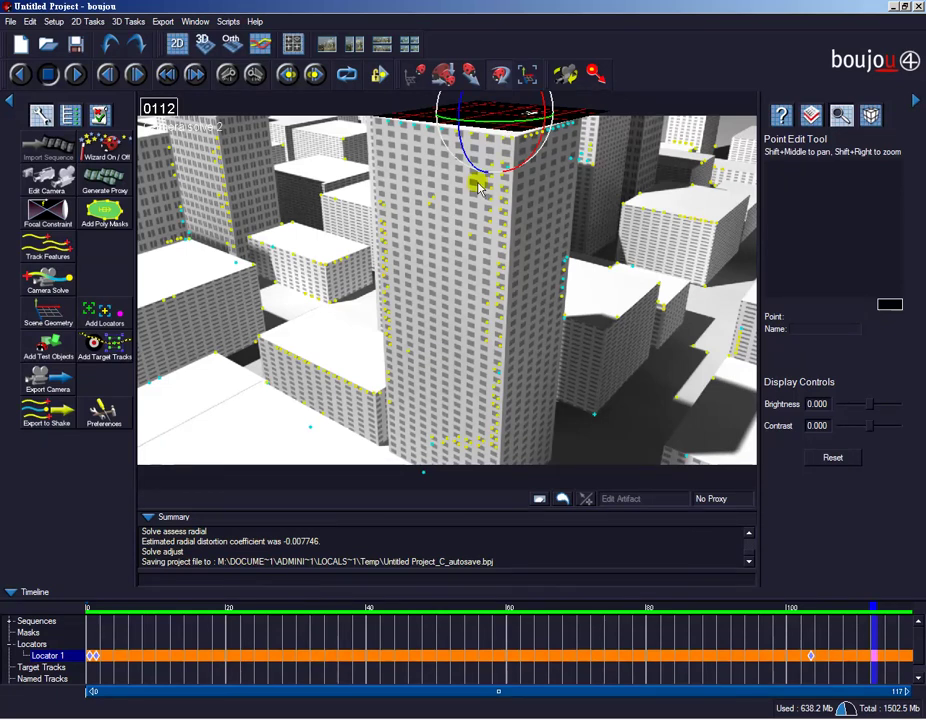
pyautogui.moveTo(459, 200)
pyautogui.keyDown('shift'); pyautogui.mouseDown(button='right')
pyautogui.moveTo(405, 217)
pyautogui.moveTo(383, 122)
pyautogui.mouseUp(button='right'); pyautogui.keyUp('shift')
pyautogui.click(354, 125)
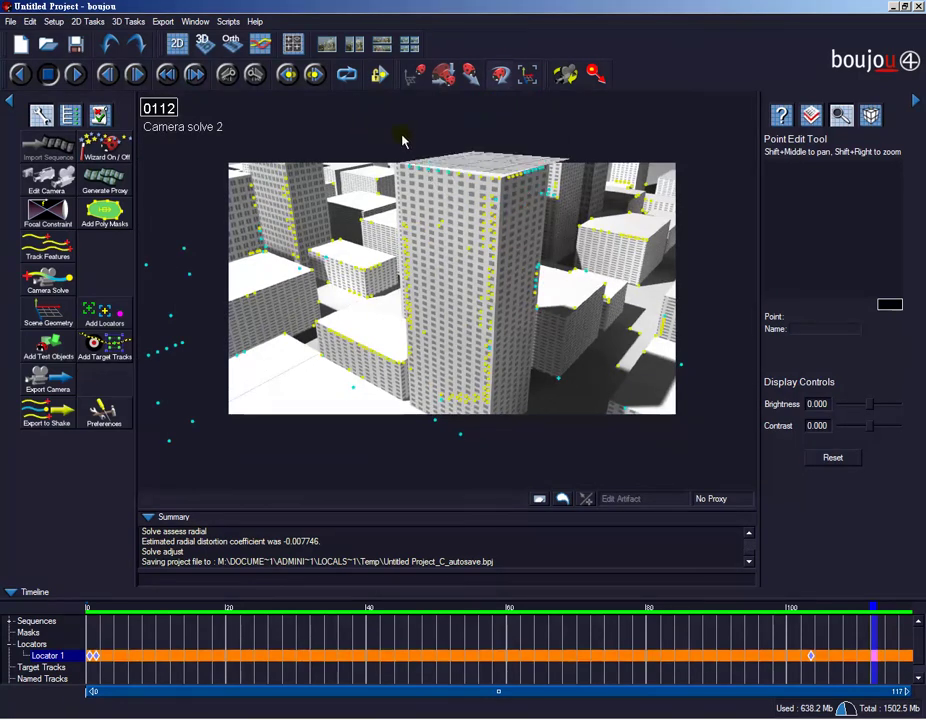
pyautogui.click(475, 158)
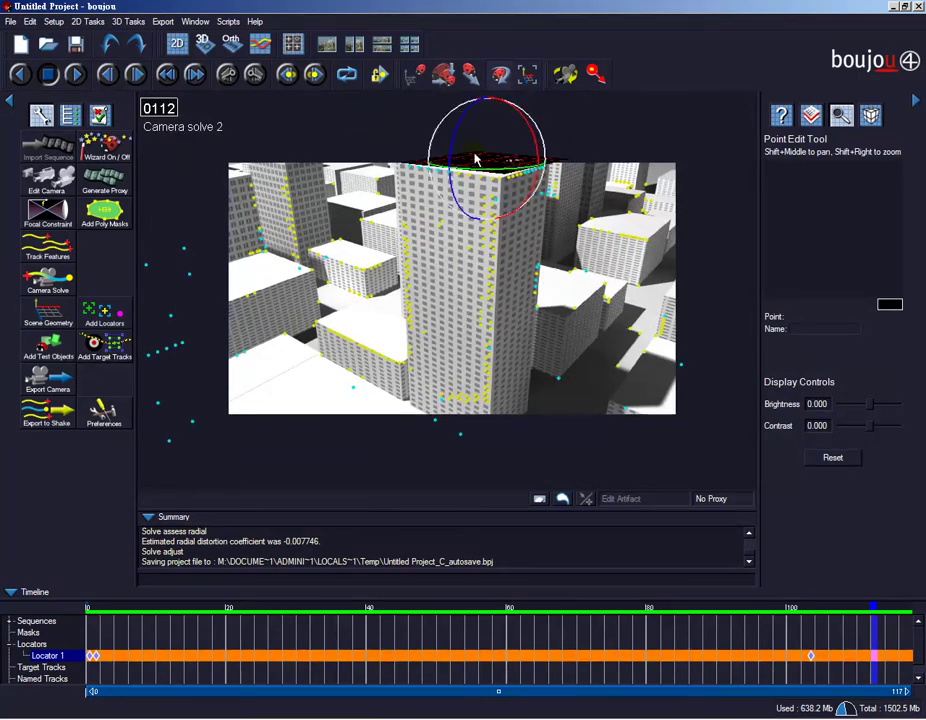
pyautogui.press('Escape')
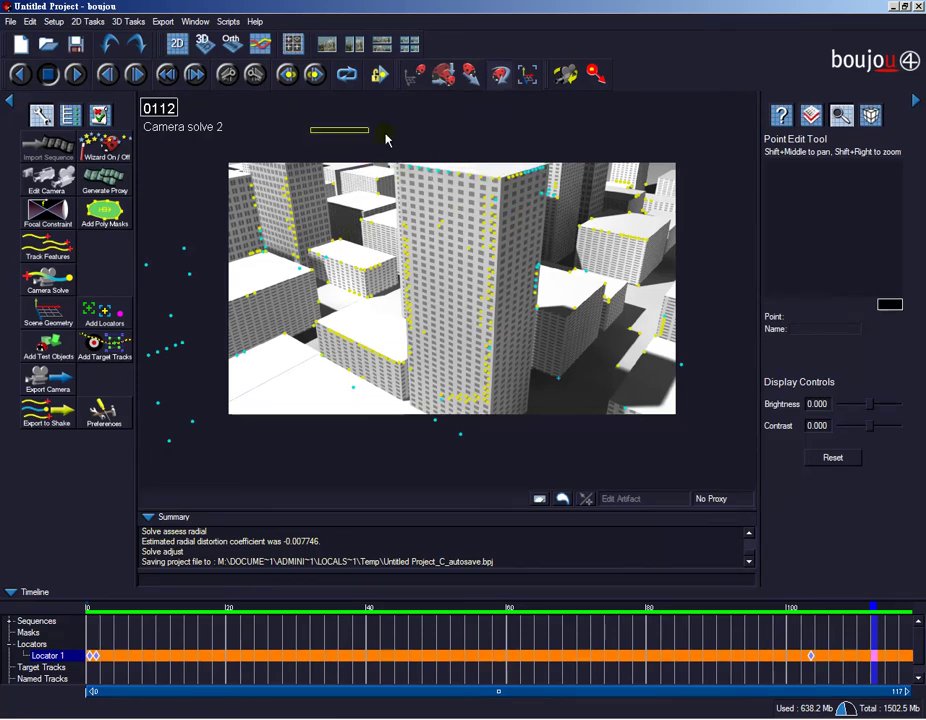
pyautogui.click(166, 22)
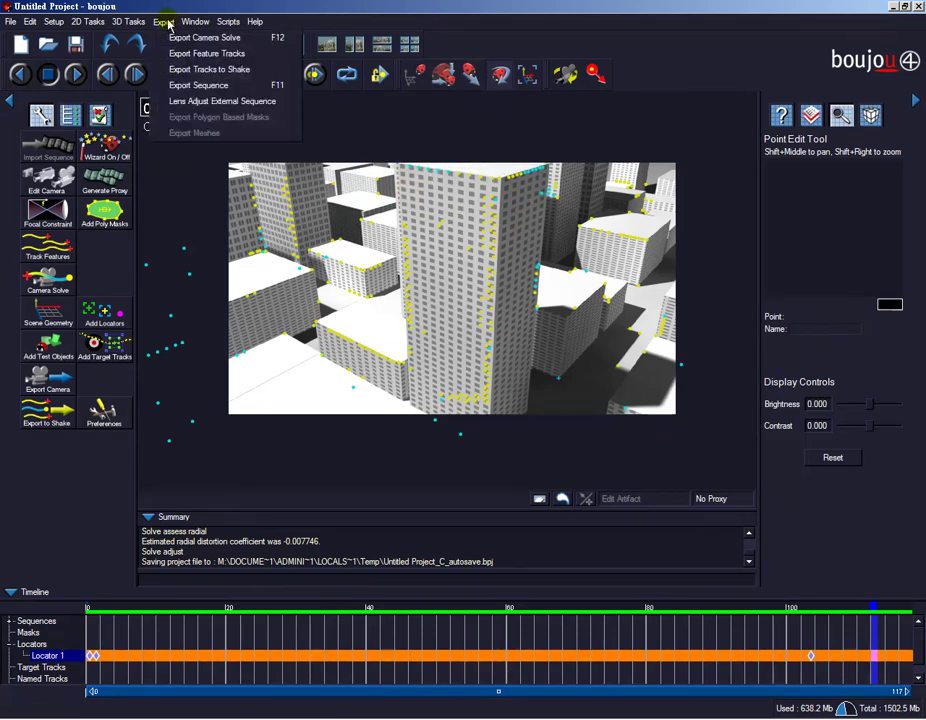
pyautogui.click(235, 43)
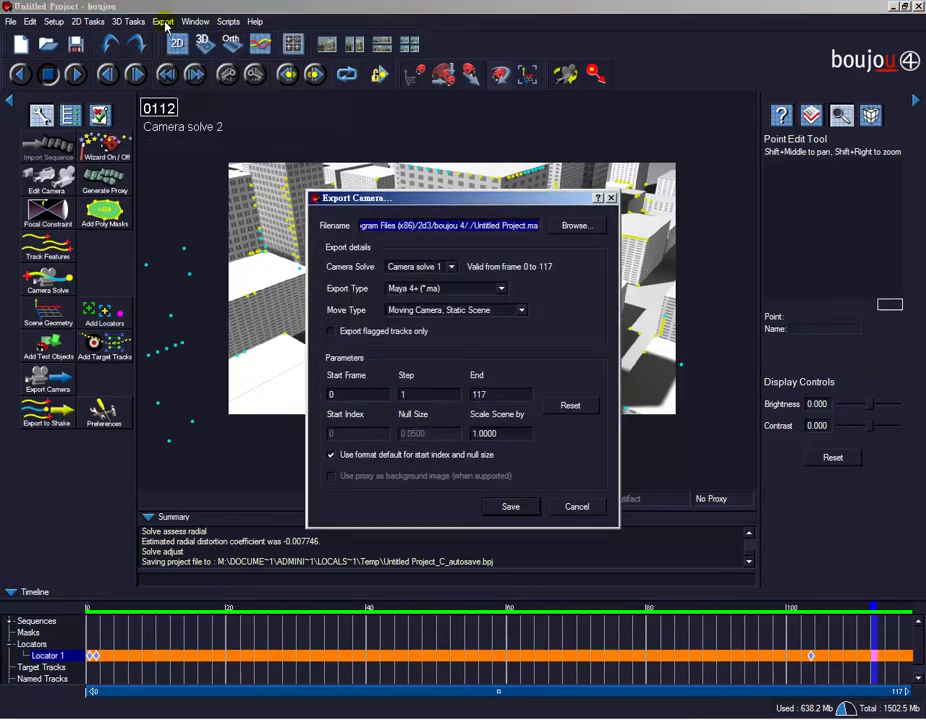
pyautogui.moveTo(466, 207); pyautogui.dragTo(420, 167)
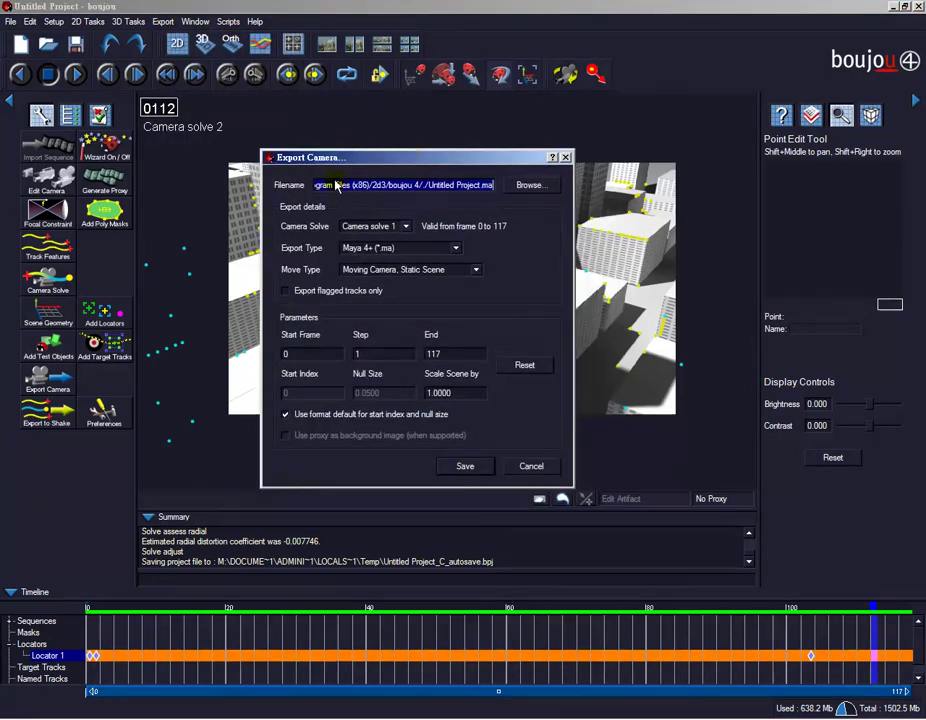
pyautogui.click(527, 185)
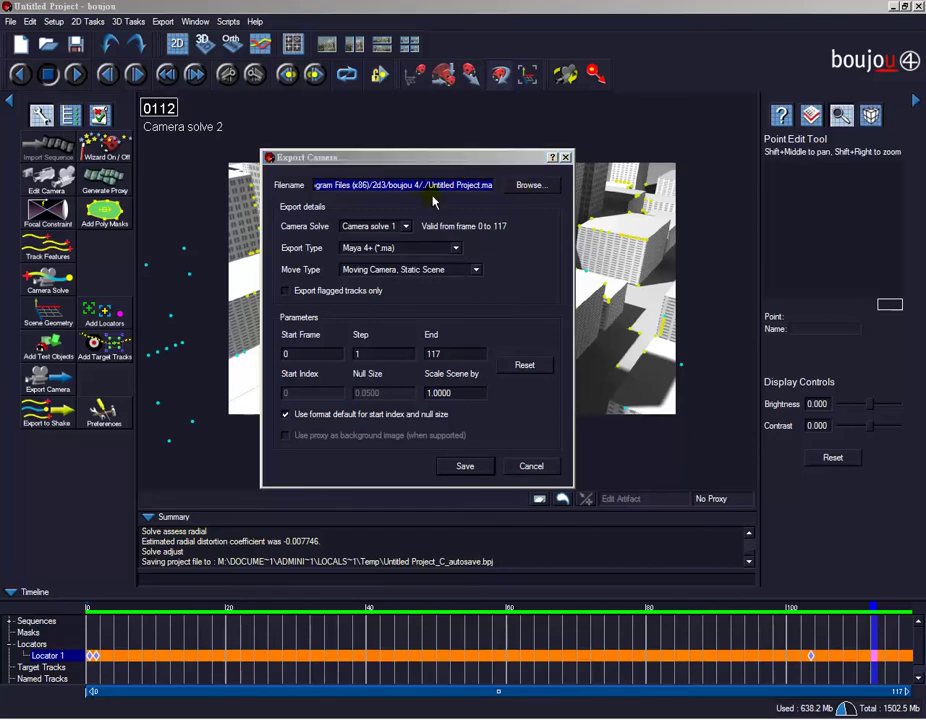
pyautogui.click(659, 173)
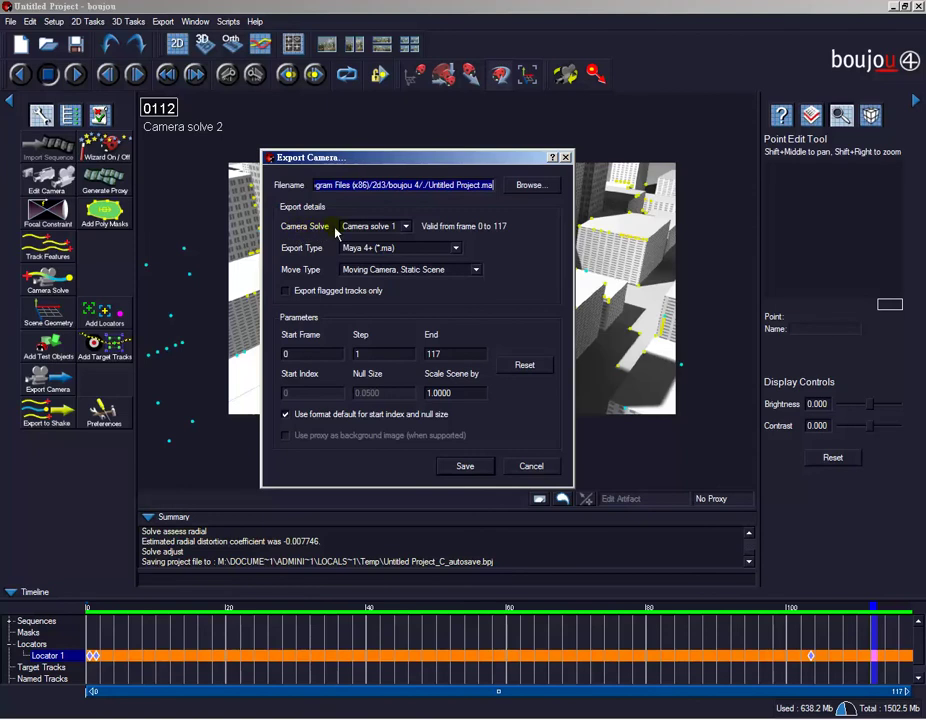
pyautogui.click(393, 228)
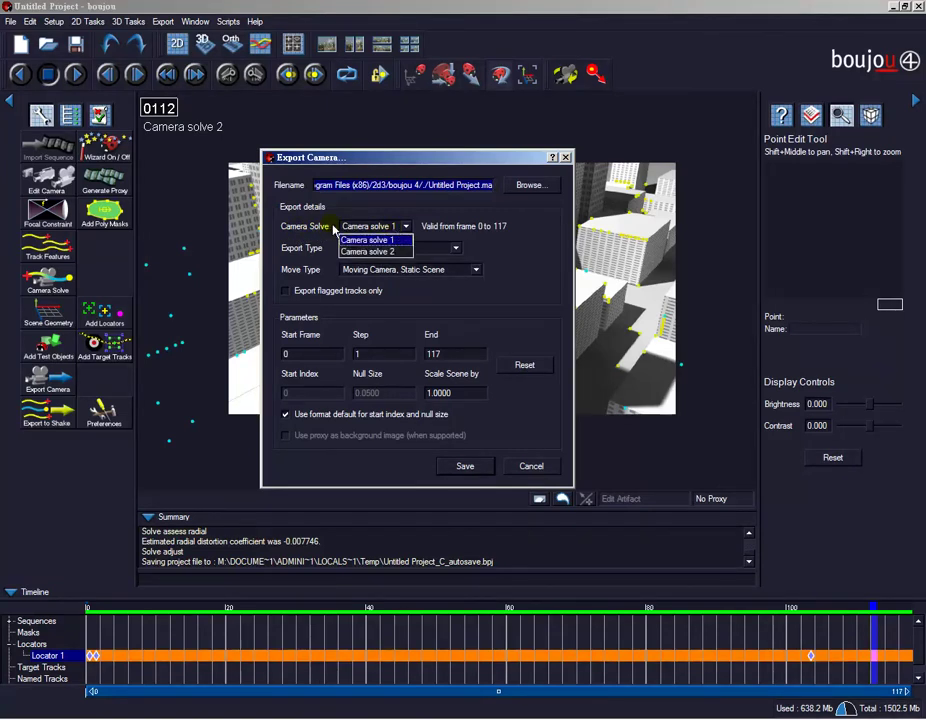
pyautogui.click(365, 251)
pyautogui.click(378, 227)
pyautogui.click(370, 241)
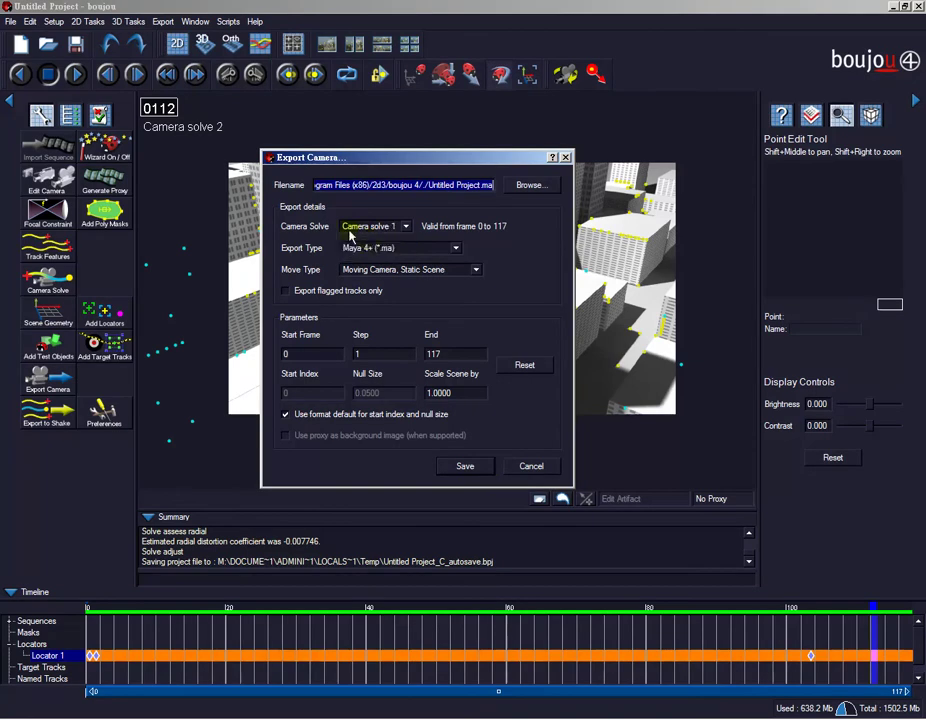
pyautogui.click(398, 227)
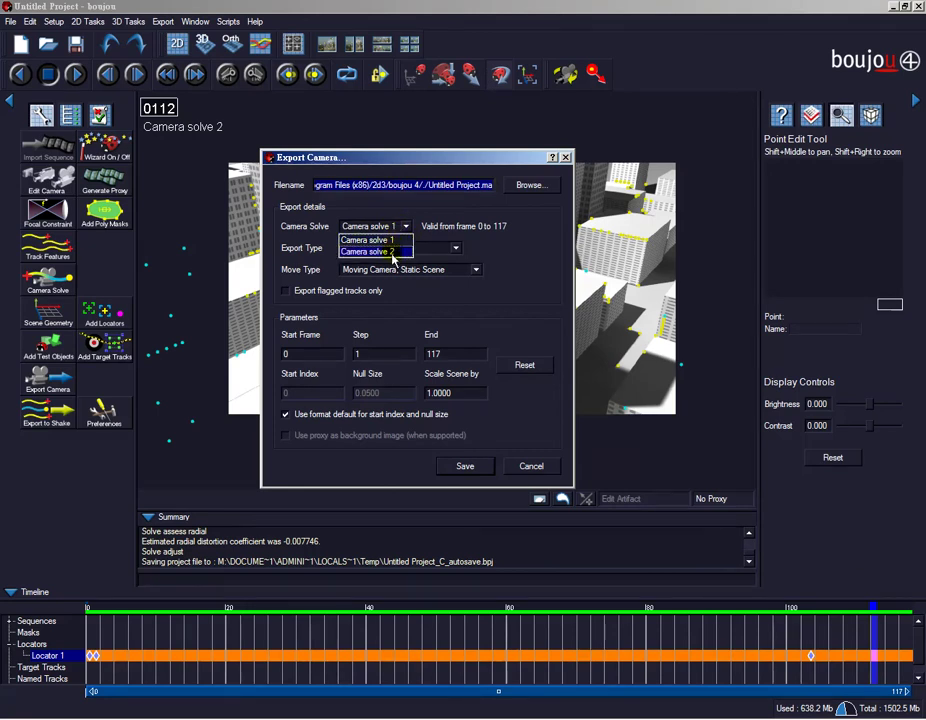
pyautogui.click(393, 256)
pyautogui.click(398, 229)
pyautogui.click(372, 255)
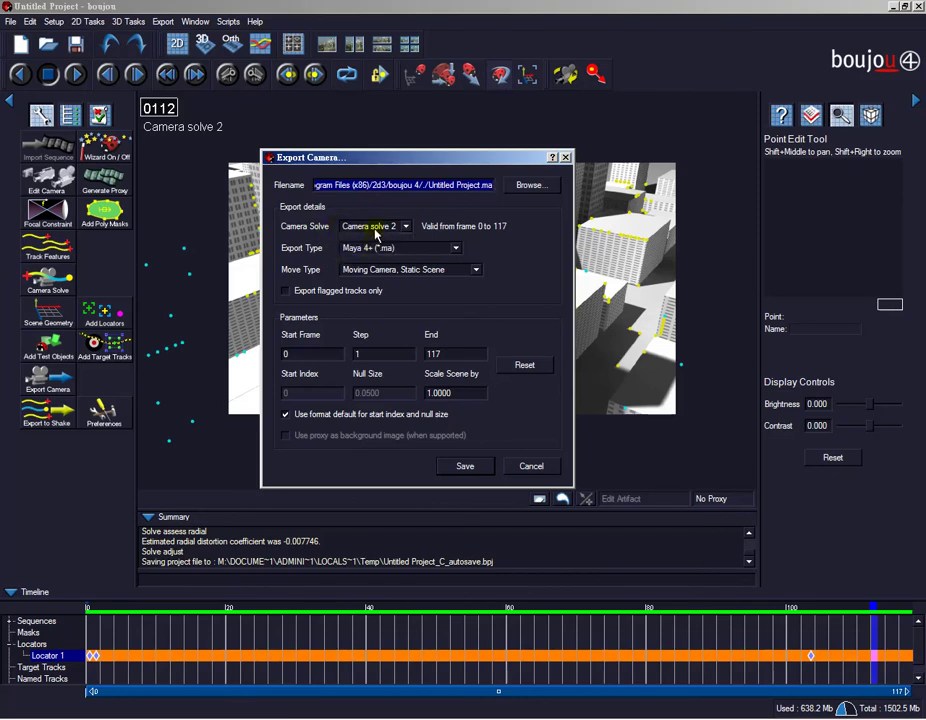
pyautogui.click(372, 229)
pyautogui.click(372, 255)
pyautogui.click(375, 227)
pyautogui.click(383, 240)
pyautogui.click(531, 466)
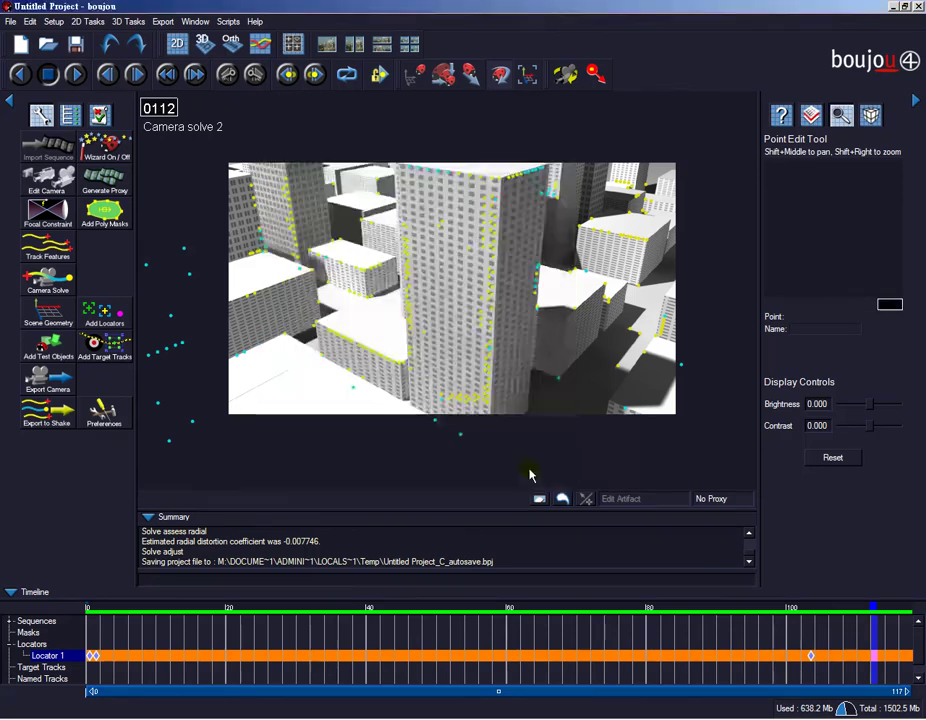
# Select Camera 1 under Camera in the project tree and check it in 3D before returning to 2D.
pyautogui.click(70, 115)
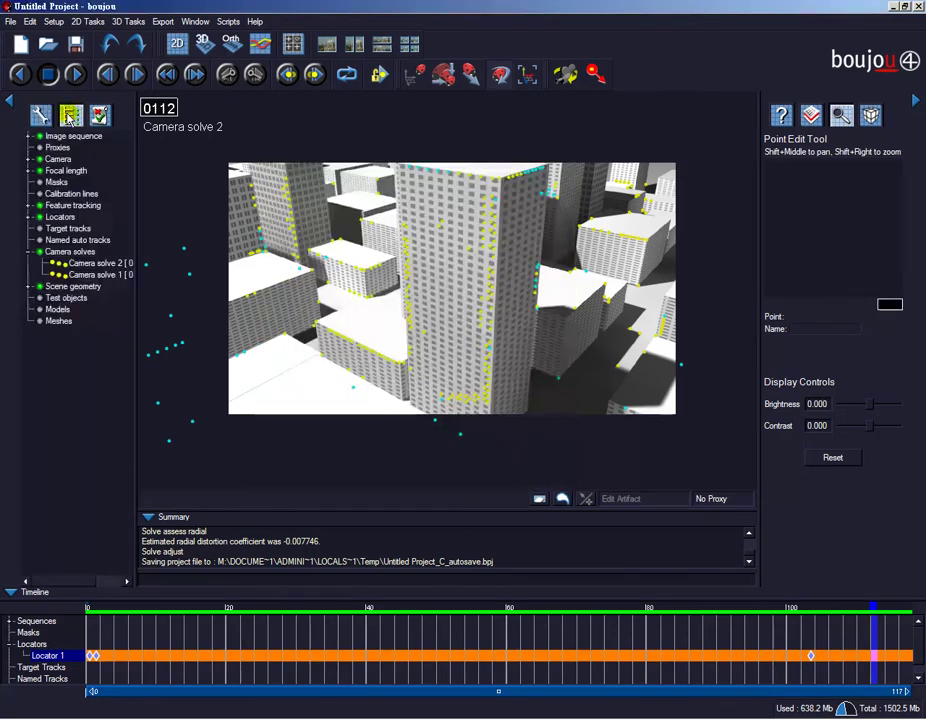
pyautogui.click(29, 160)
pyautogui.click(78, 171)
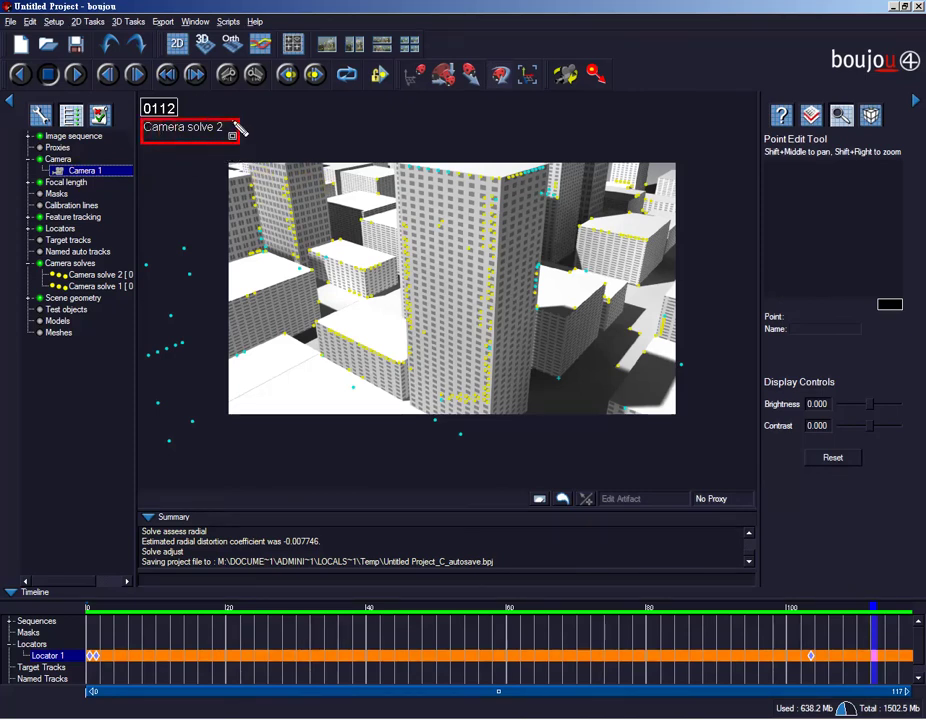
pyautogui.click(204, 43)
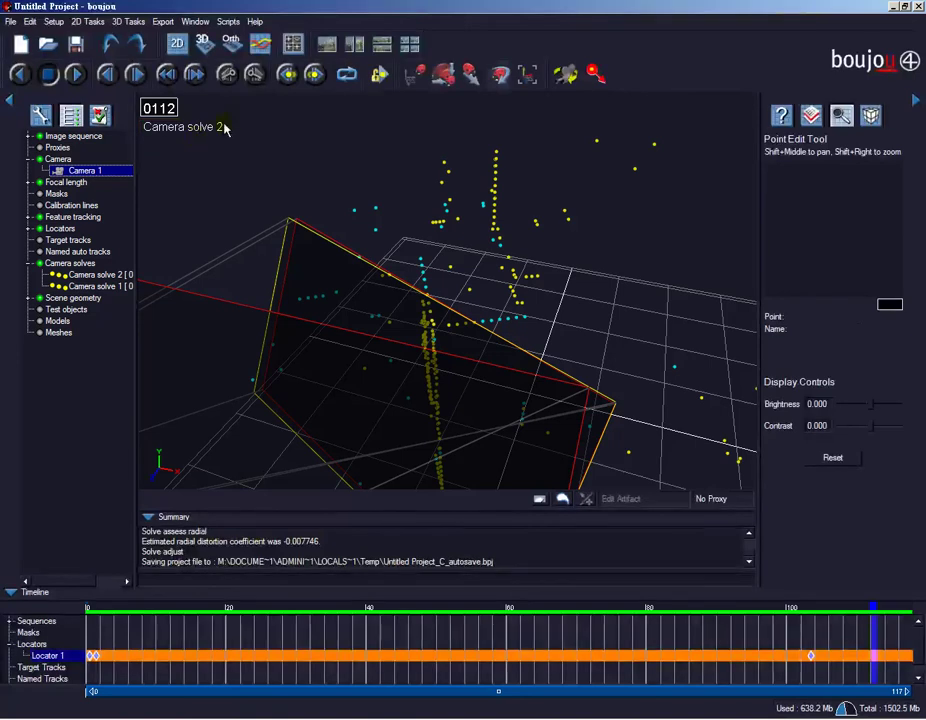
pyautogui.click(174, 48)
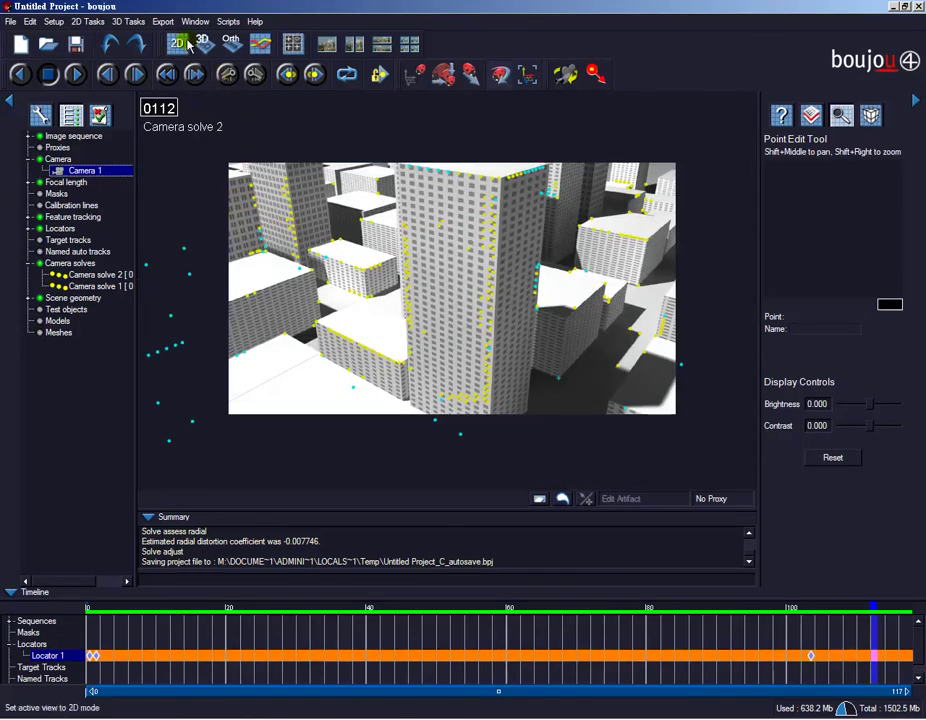
pyautogui.click(166, 22)
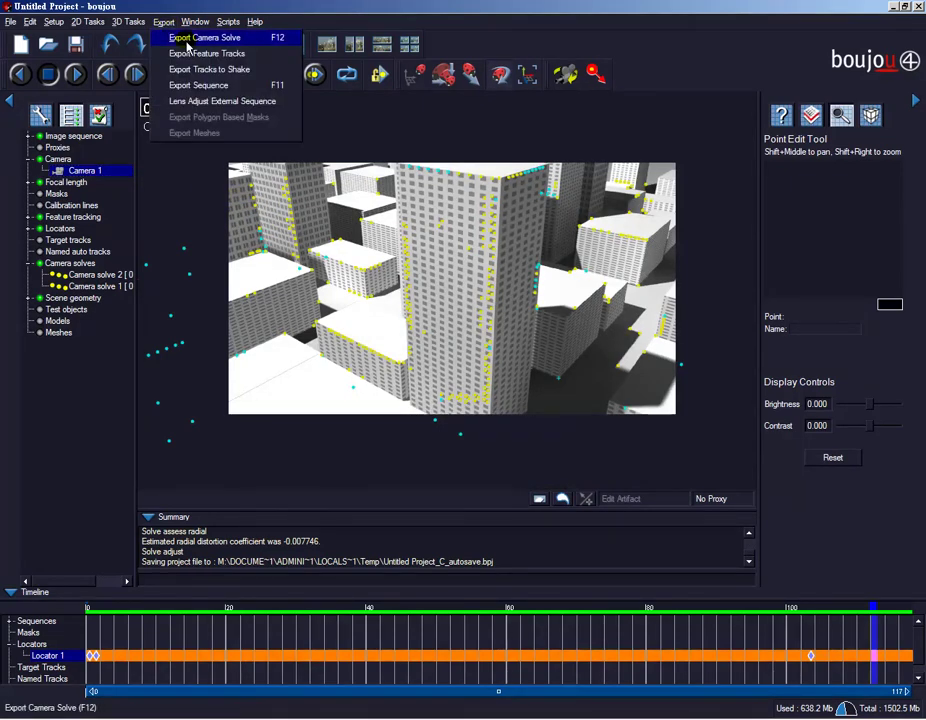
# Export Camera solve 2 as Maya 4+ (*.ma) with Moving Camera, Static Scene.
pyautogui.click(187, 45)
pyautogui.click(405, 267)
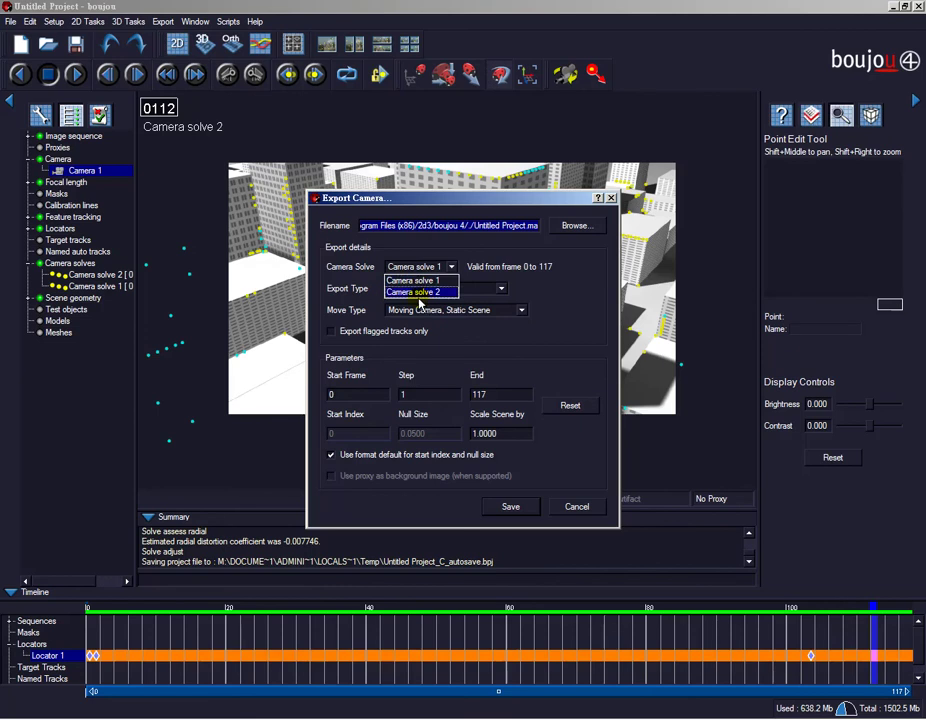
pyautogui.click(416, 292)
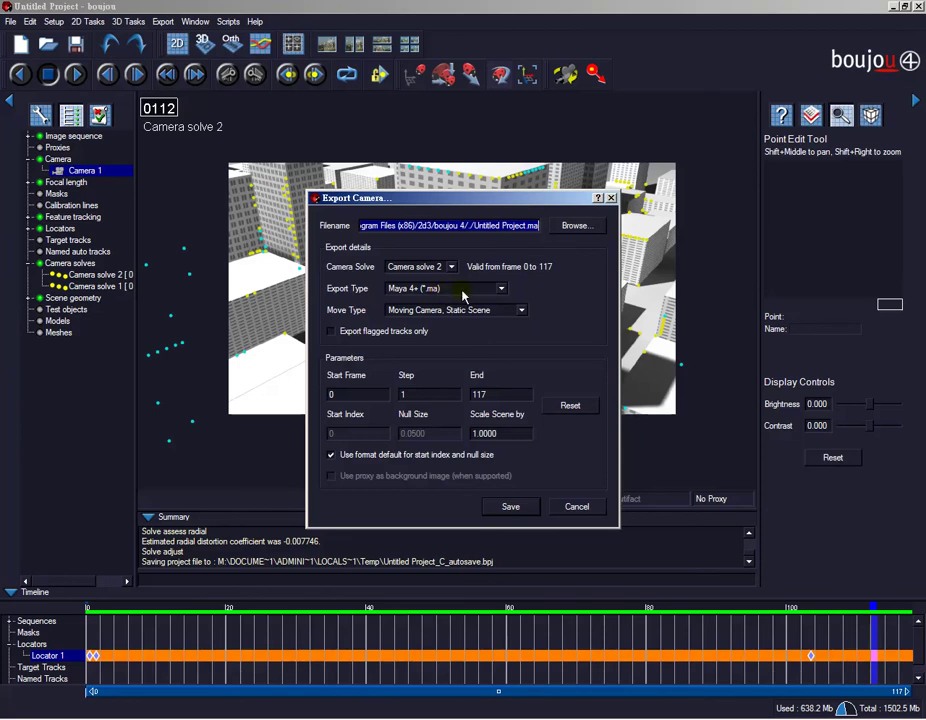
pyautogui.click(408, 289)
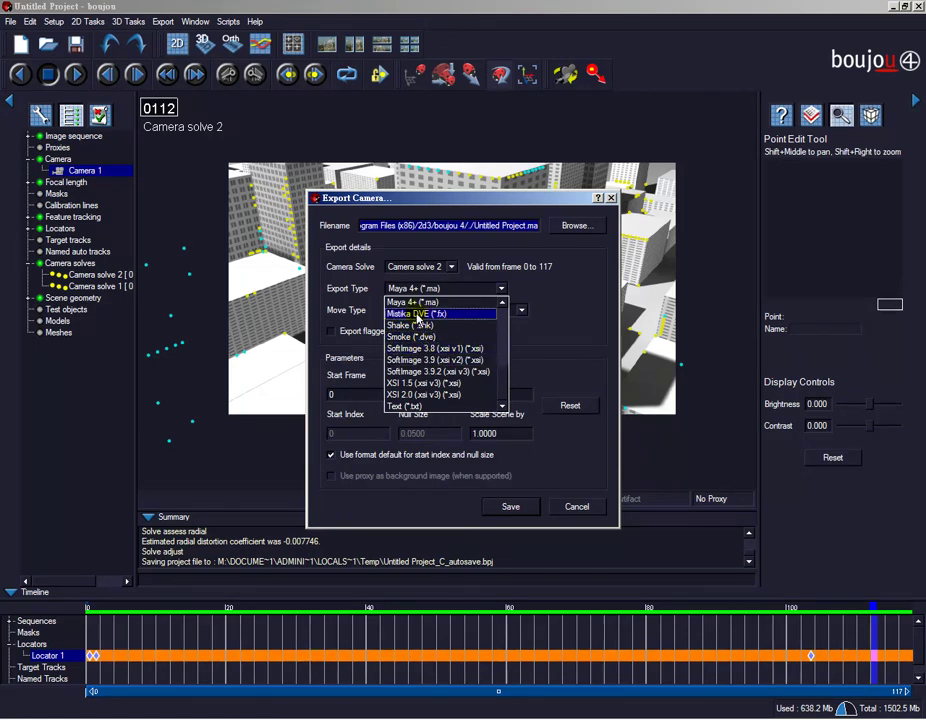
pyautogui.scroll(3, 421, 345)
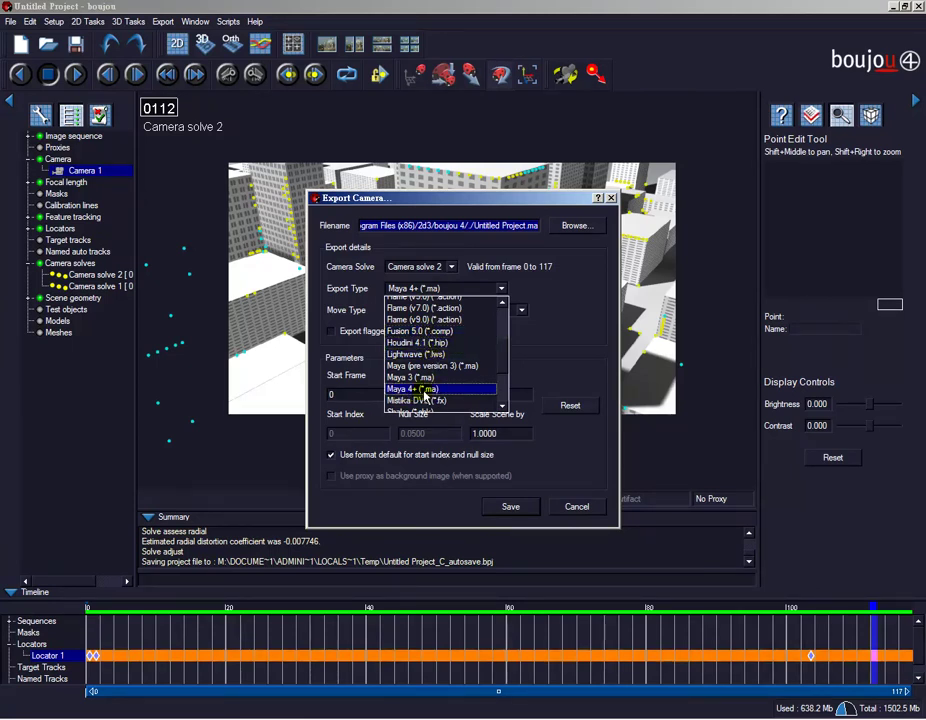
pyautogui.click(424, 390)
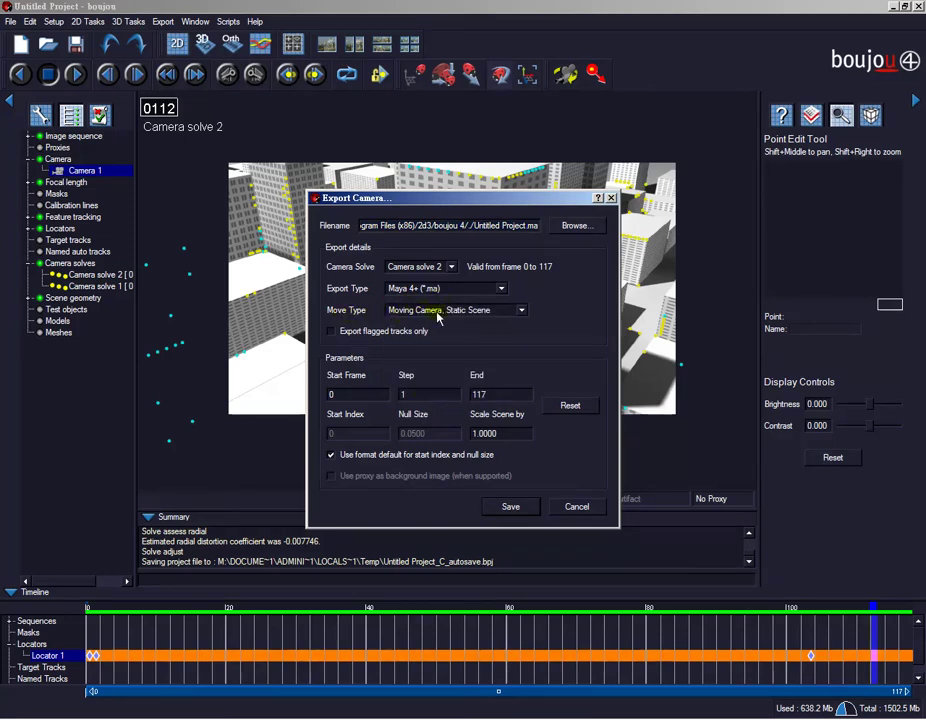
pyautogui.click(446, 310)
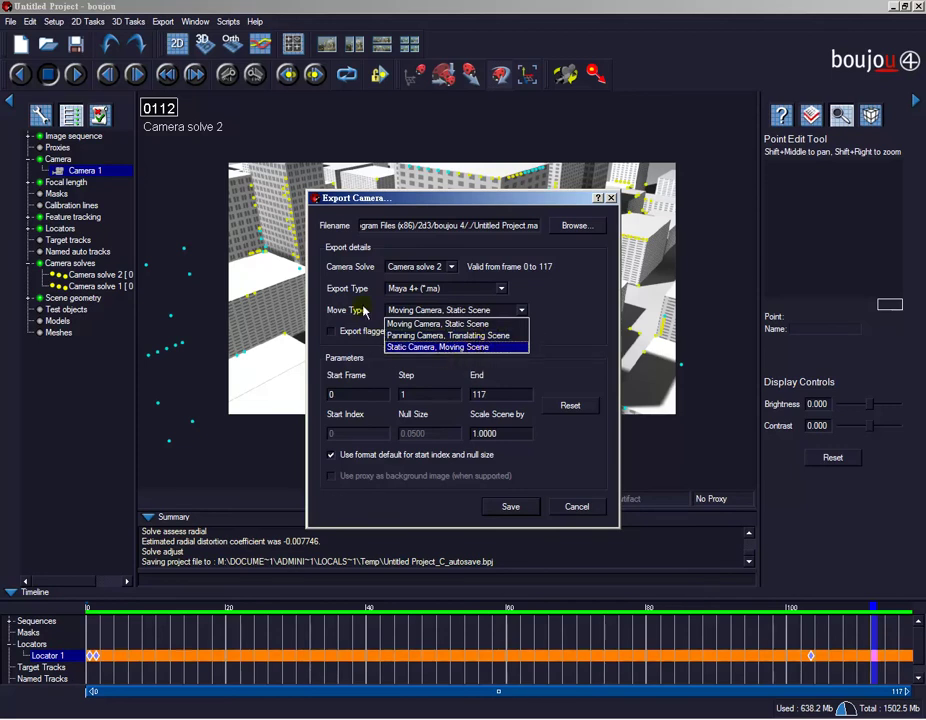
pyautogui.click(455, 200)
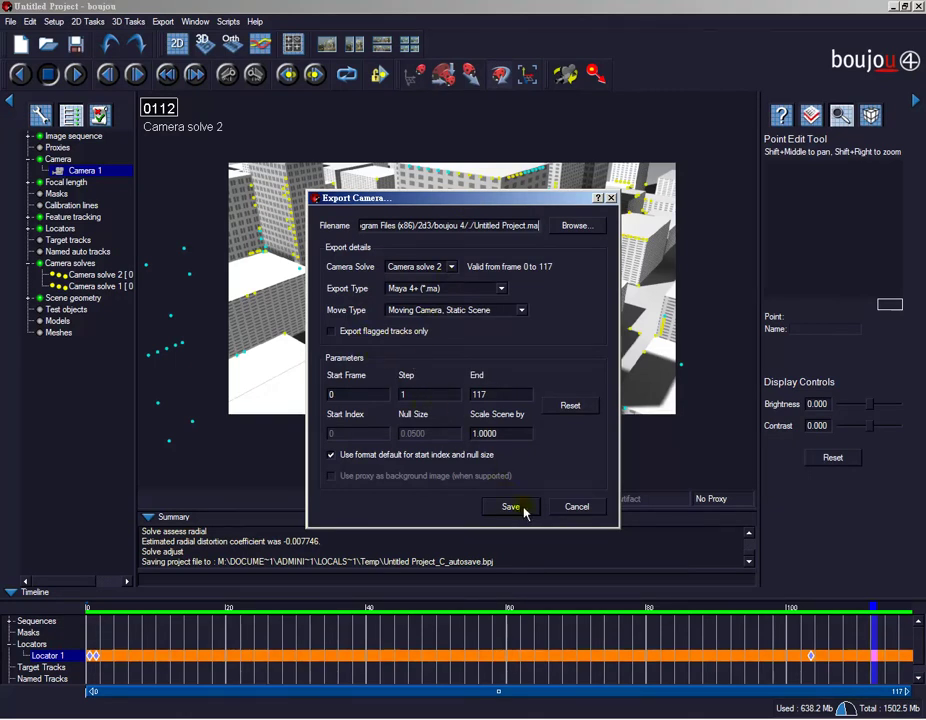
pyautogui.press('Escape')
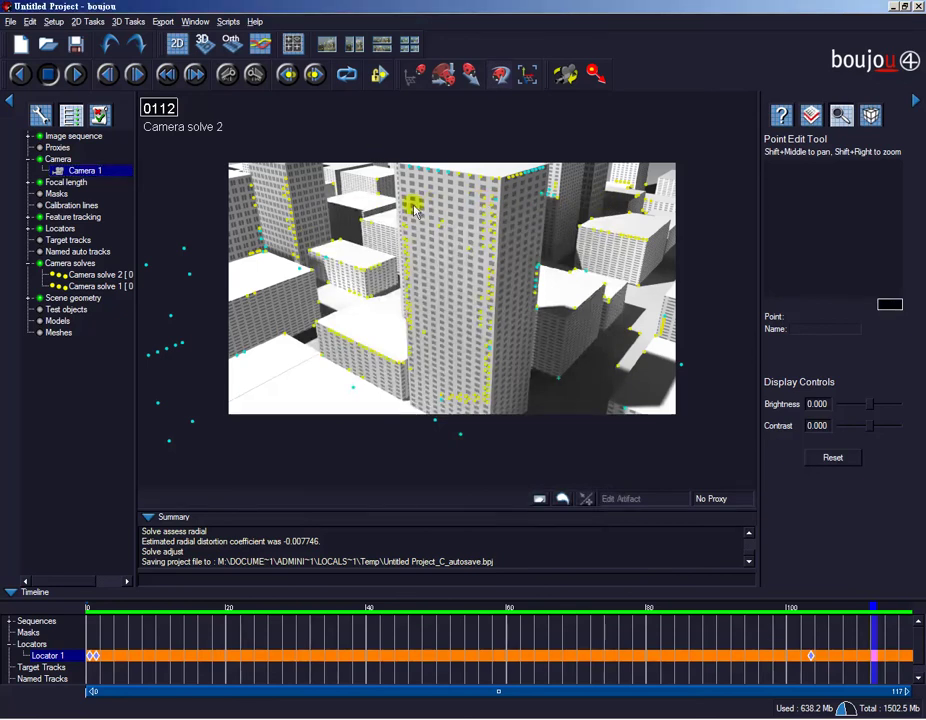
pyautogui.keyDown('shift'); pyautogui.moveTo(414, 200); pyautogui.dragTo(409, 200, button='right'); pyautogui.keyUp('shift')
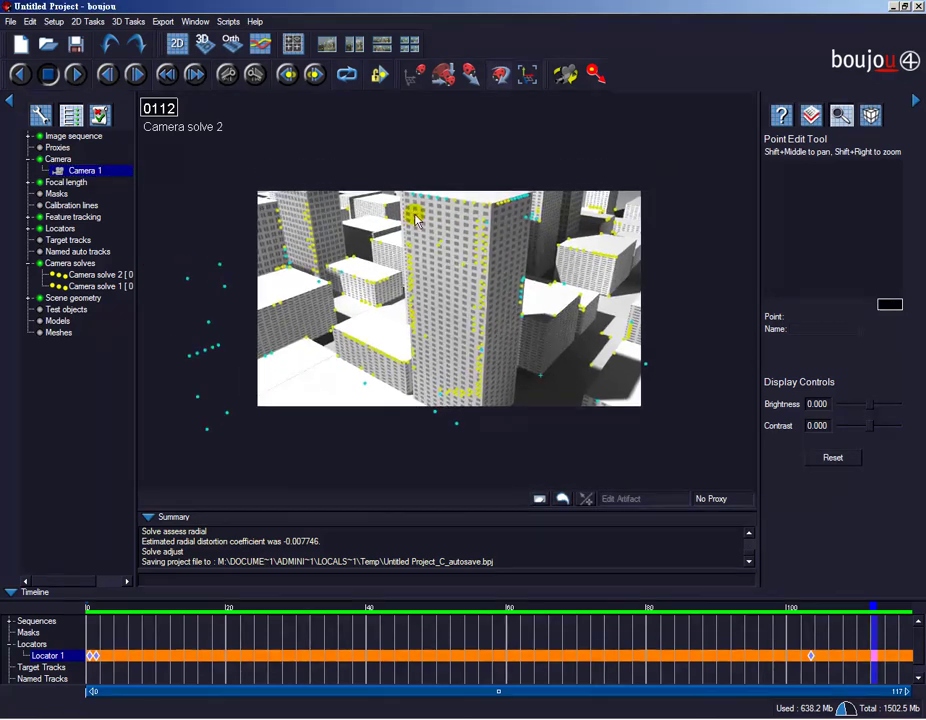
pyautogui.keyDown('shift'); pyautogui.moveTo(411, 148); pyautogui.dragTo(452, 157, button='right'); pyautogui.keyUp('shift')
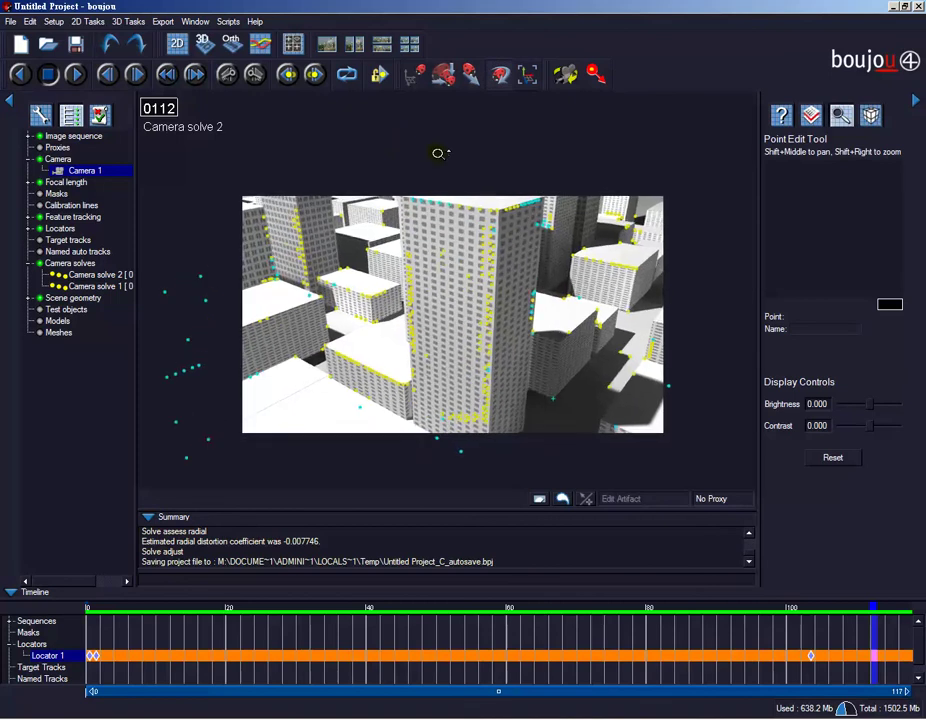